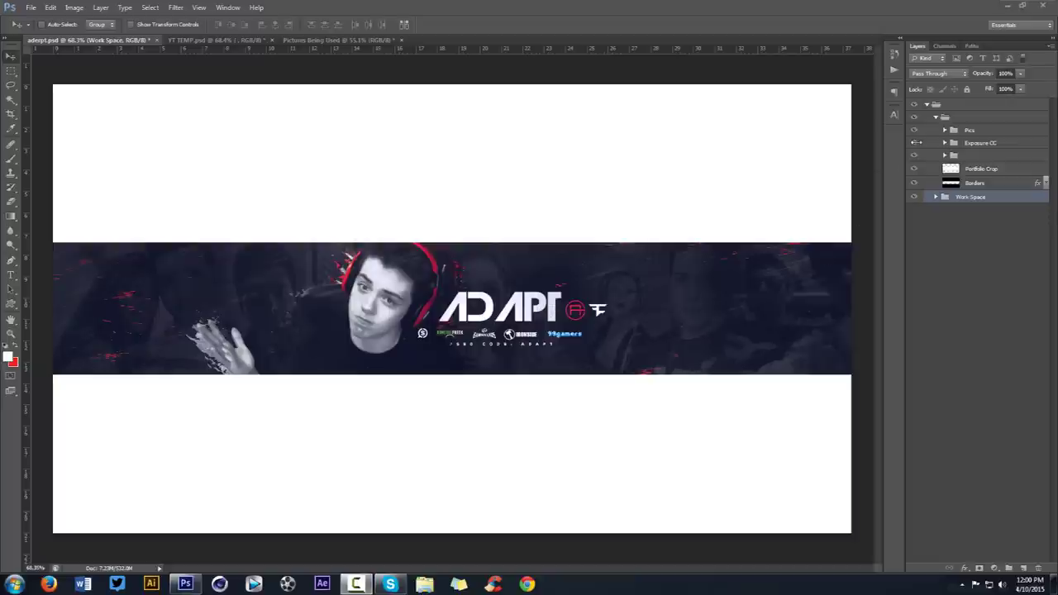
- Toggle the Exposure CC grading to compare, and review the finished banner and Pictures Being Used documents
click(914, 143)
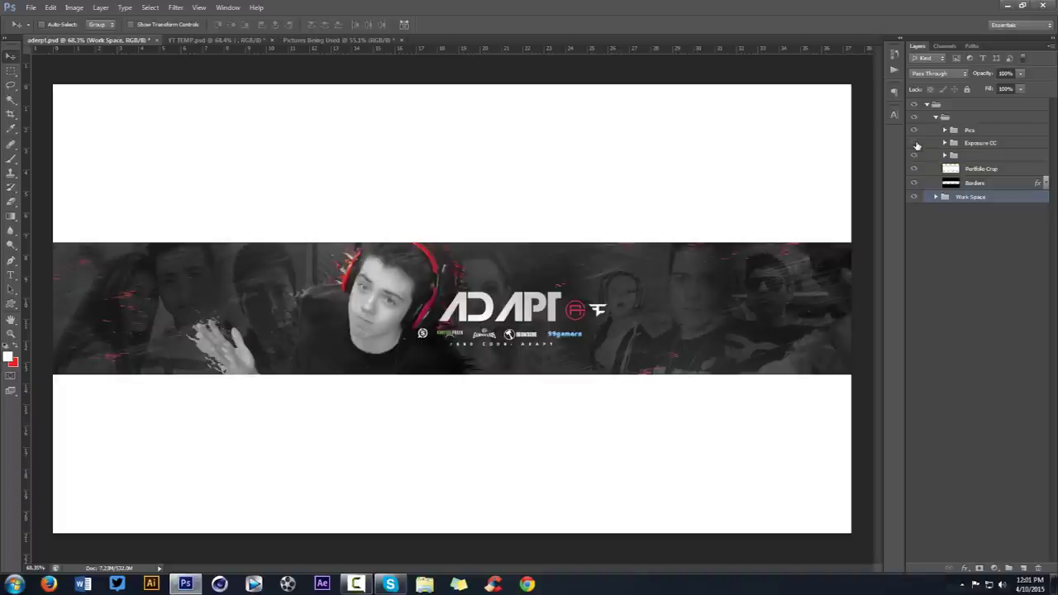
click(914, 144)
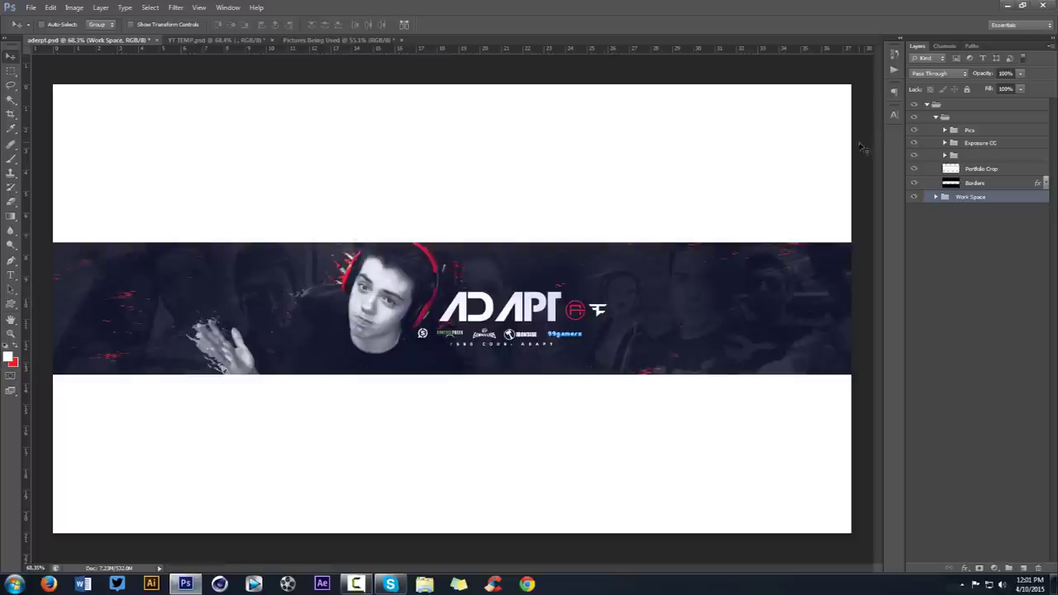
click(332, 40)
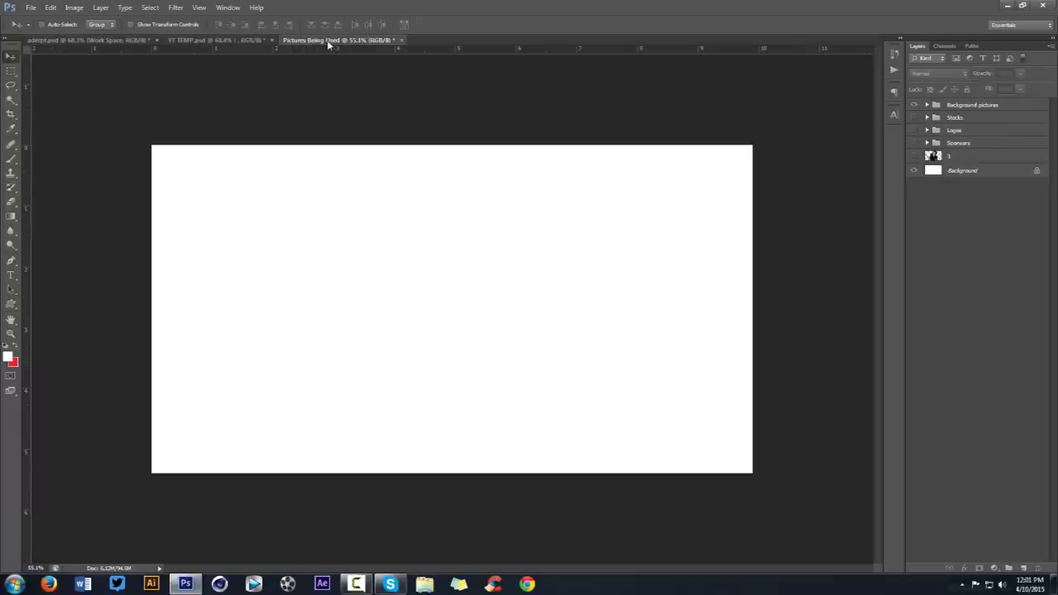
click(93, 42)
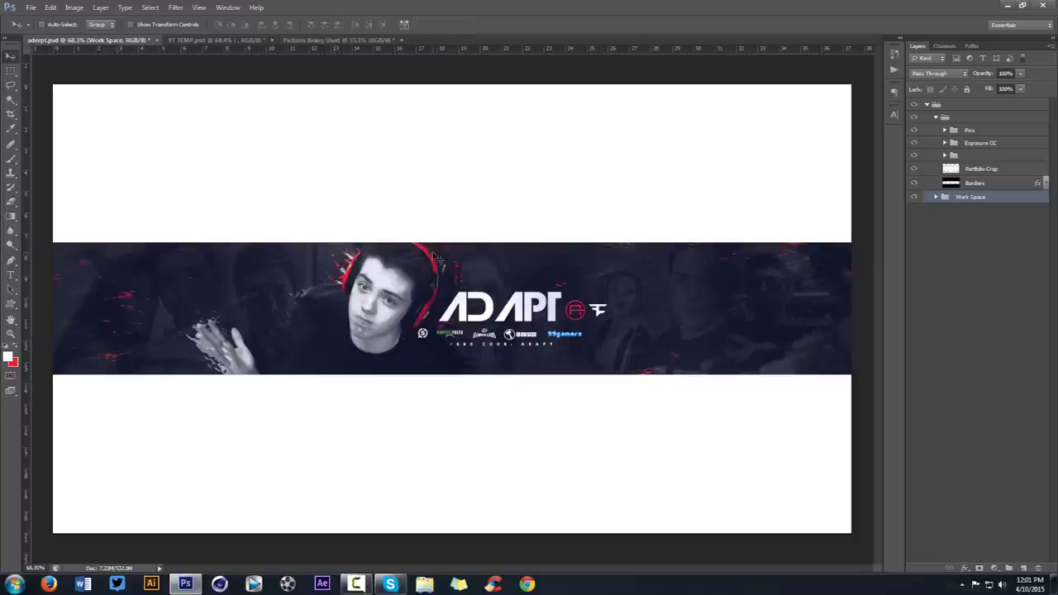
click(335, 40)
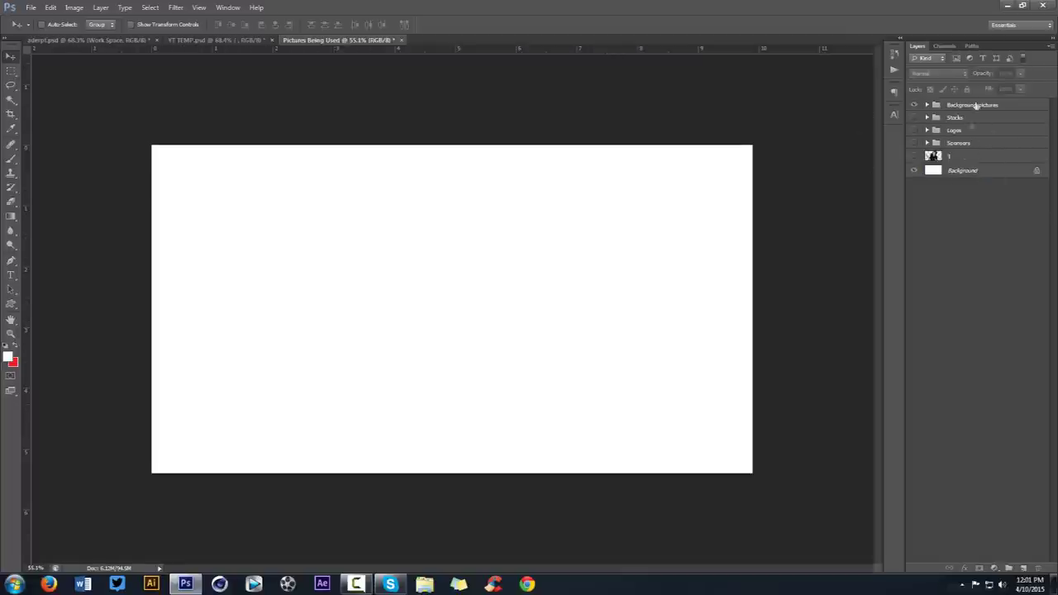
click(229, 41)
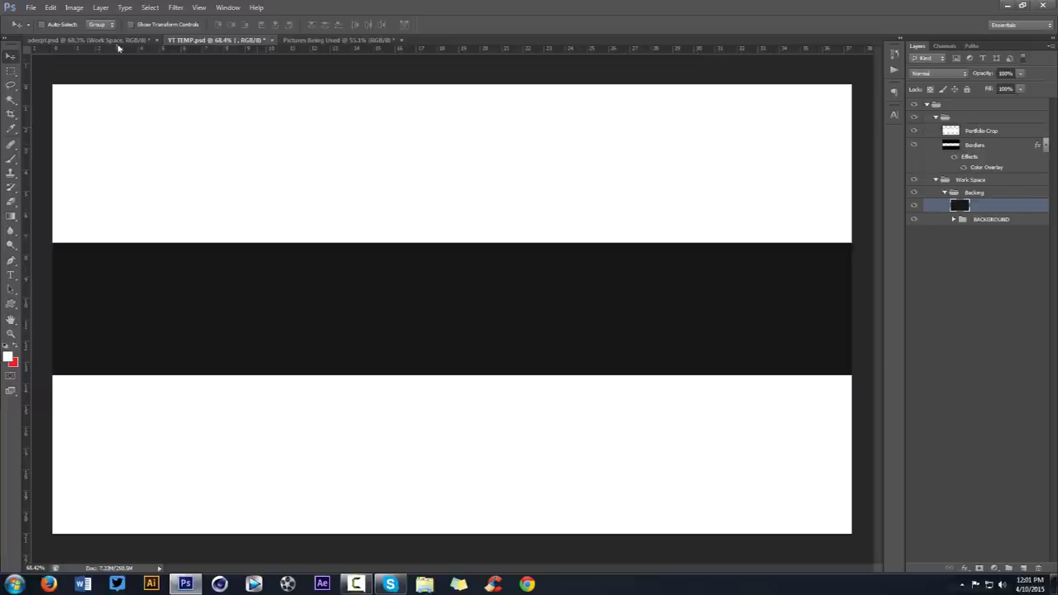
click(118, 41)
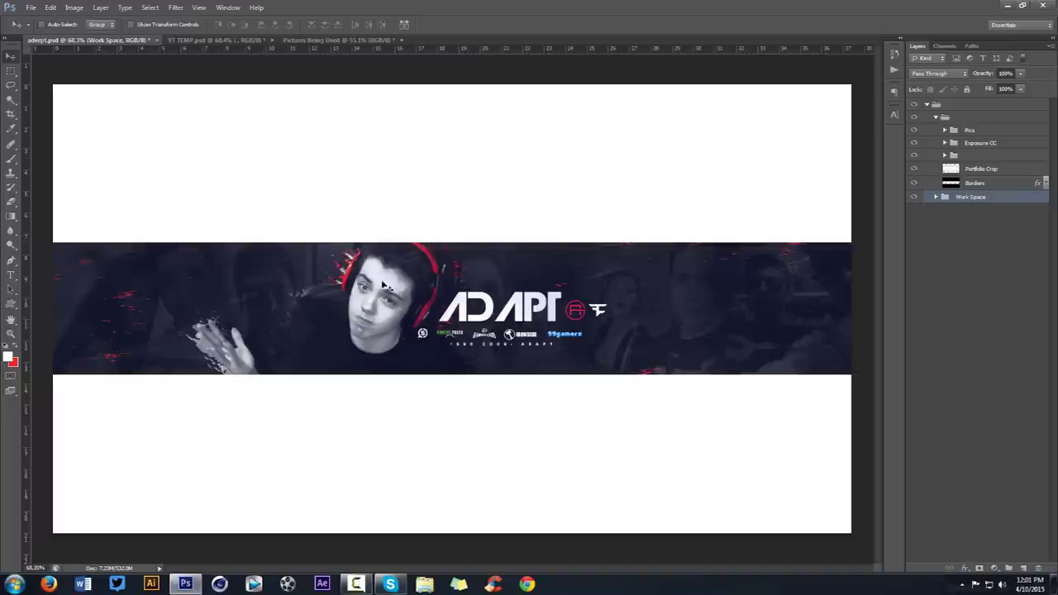
- Add the text ADAPT on the dark band of YT TEMP and save
click(213, 40)
key(t)
click(482, 309)
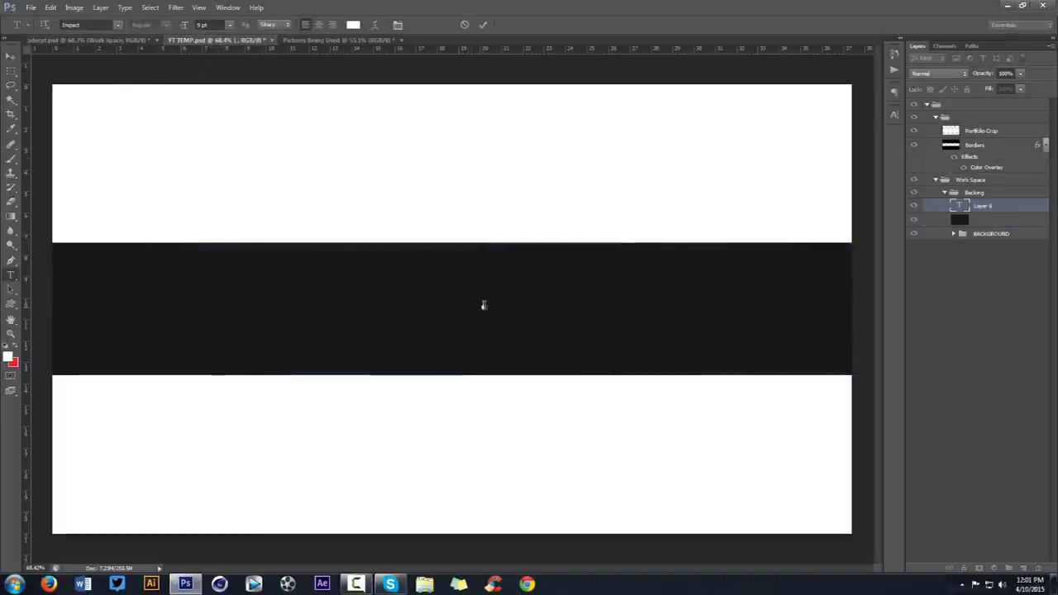
text(ADAPT)
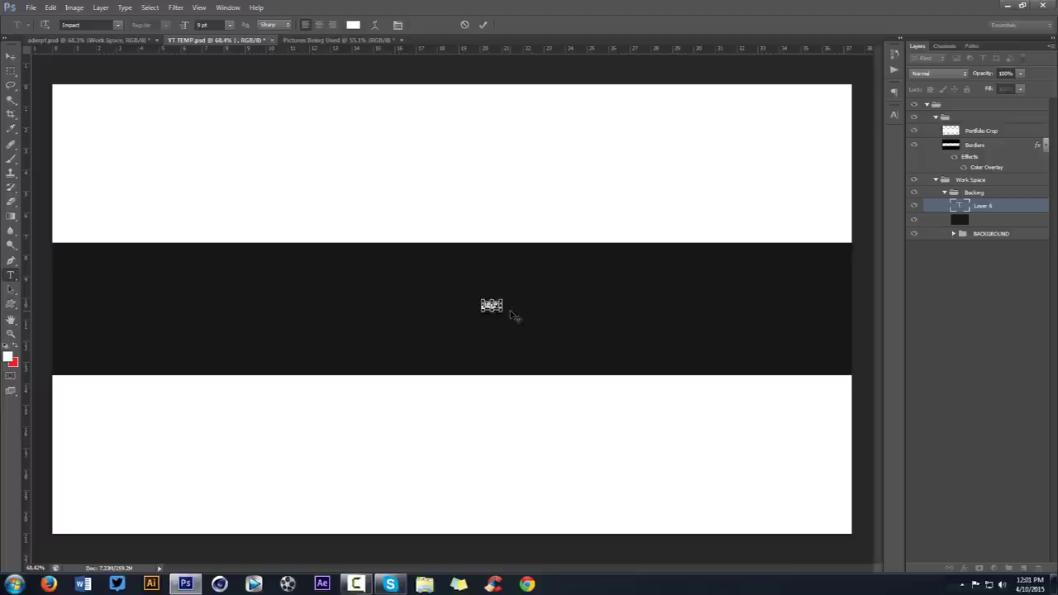
key(ctrl+s)
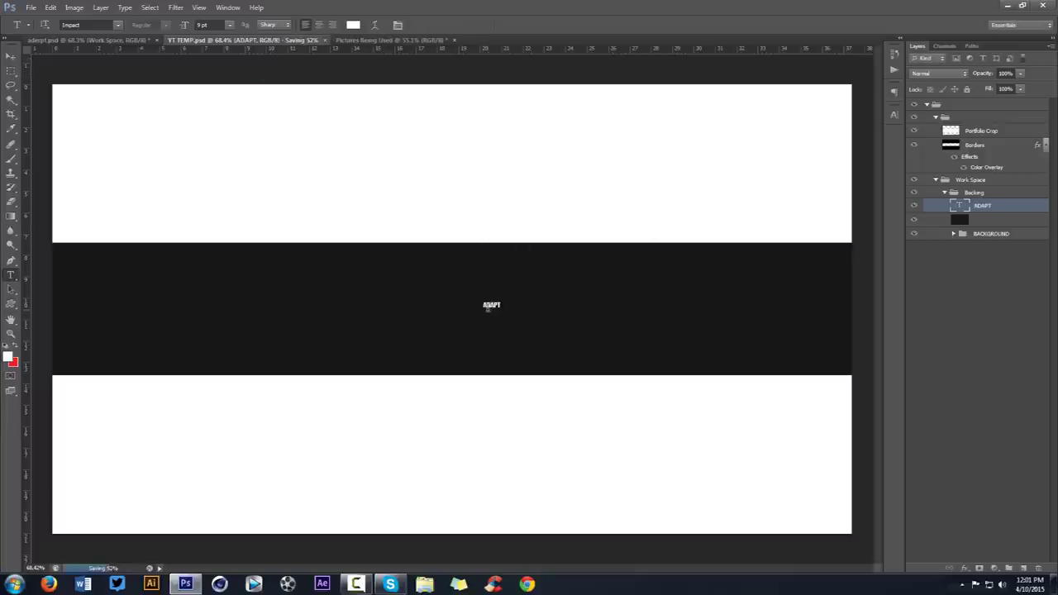
- Enlarge ADAPT to 62 pt and centre it on the dark band
key(ctrl+a)
click(229, 24)
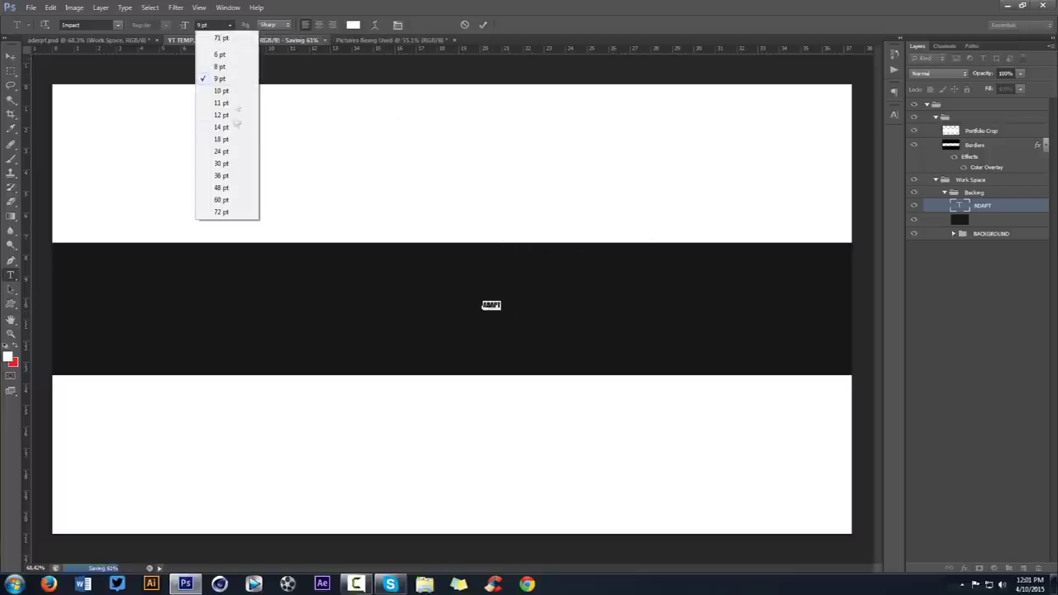
click(221, 139)
click(207, 24)
key(Up)
key(Up)
key(Up)
key(Up)
key(Up)
key(Up)
key(Up)
key(Up)
key(Up)
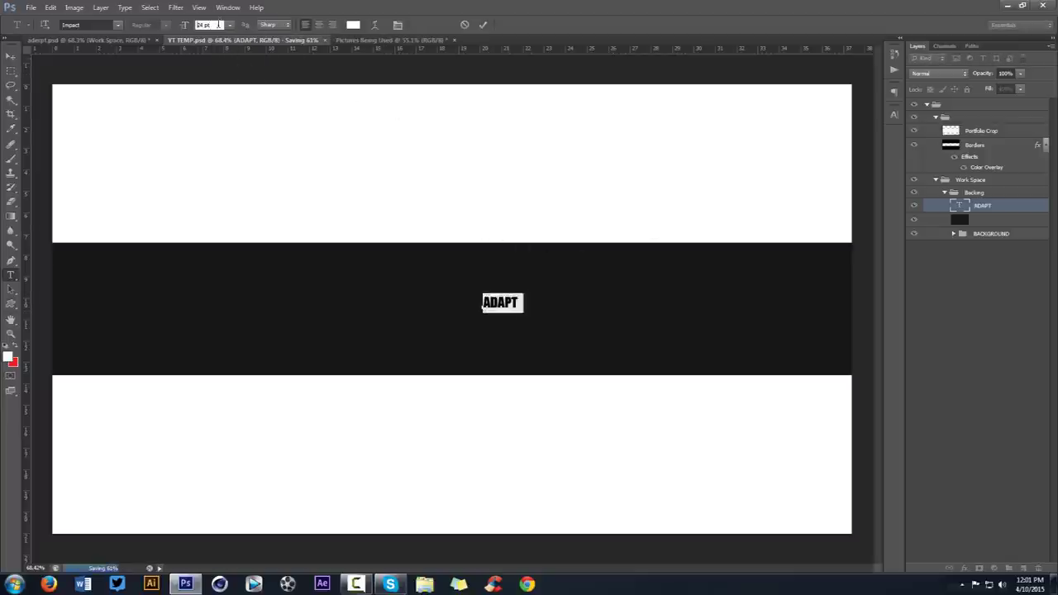
key(Up)
key(Up)
key(Up)
key(Up)
key(Up)
key(Up)
key(Up)
key(Up)
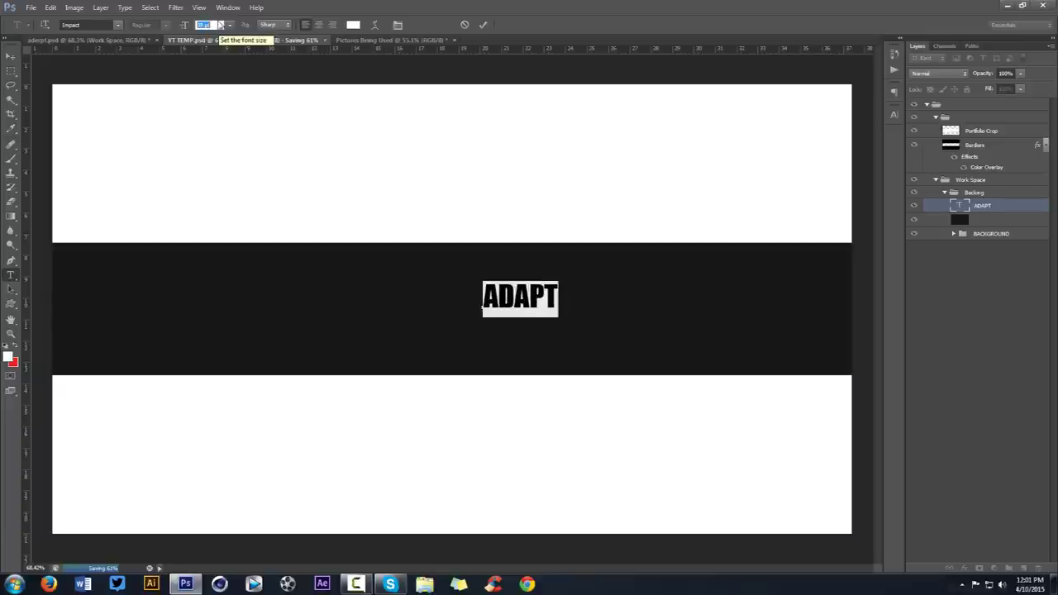
key(Up)
key(Up)
key(Up)
key(Up)
key(Up)
key(Up)
key(Up)
key(Up)
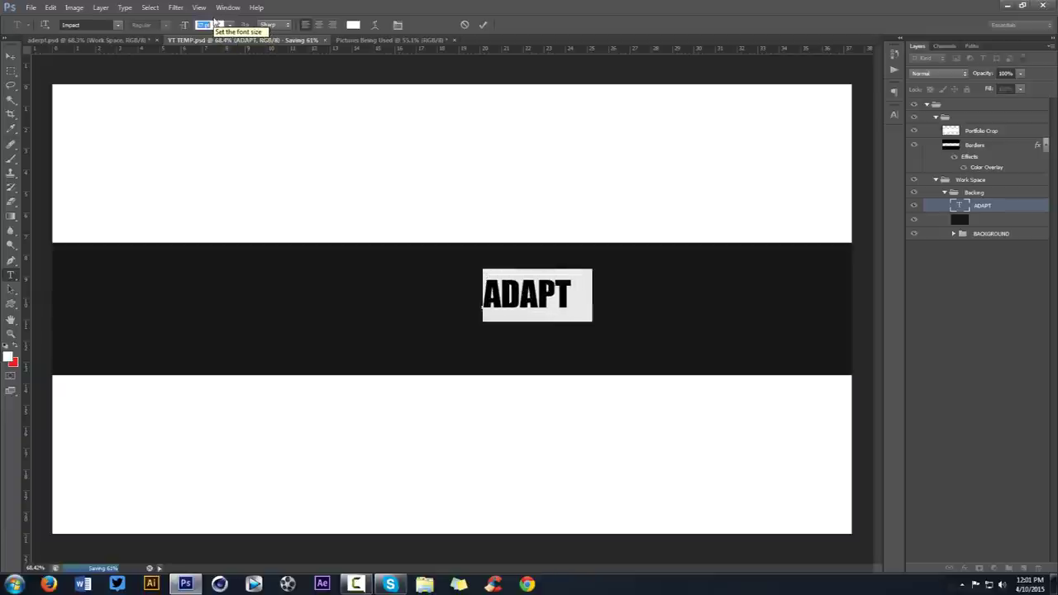
key(Up)
key(Up)
key(Up)
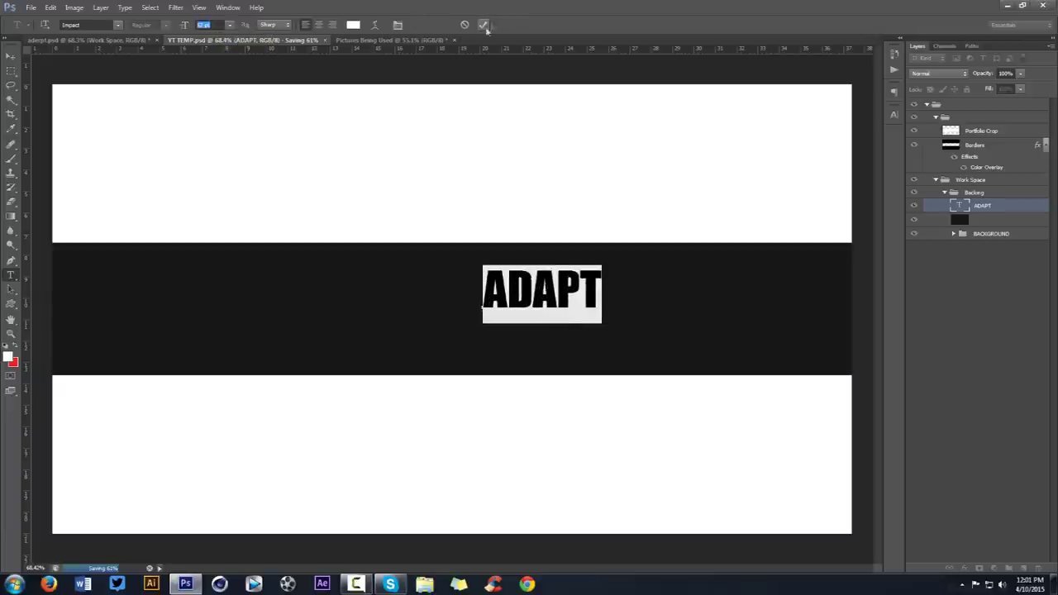
click(10, 57)
drag(494, 230, 425, 249)
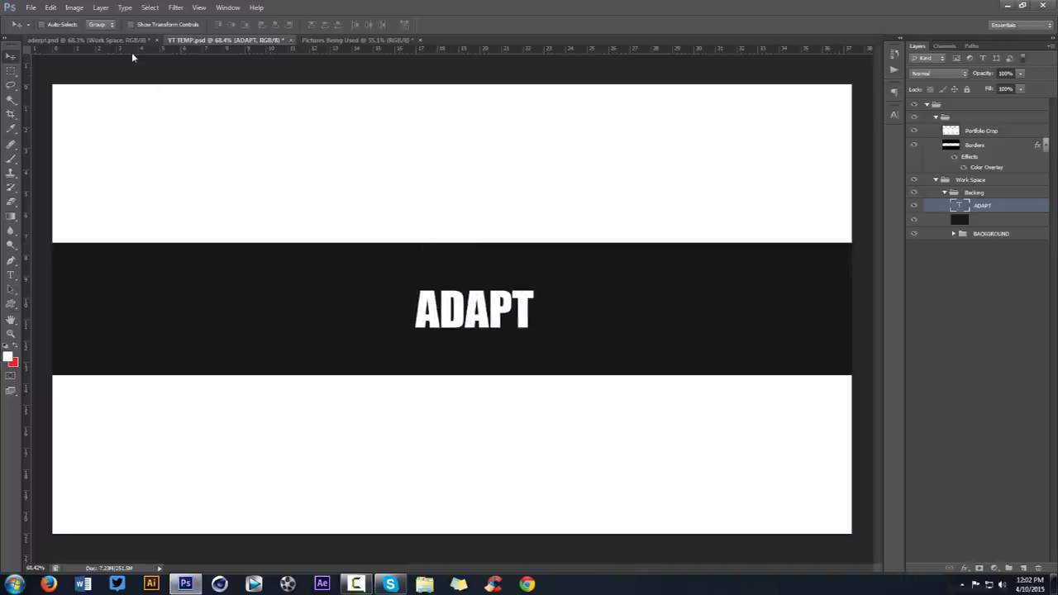
- Change the ADAPT font from Impact to Nexa Bold
key(t)
click(488, 310)
key(ctrl+a)
click(118, 25)
click(94, 25)
text(Nexa)
key(Return)
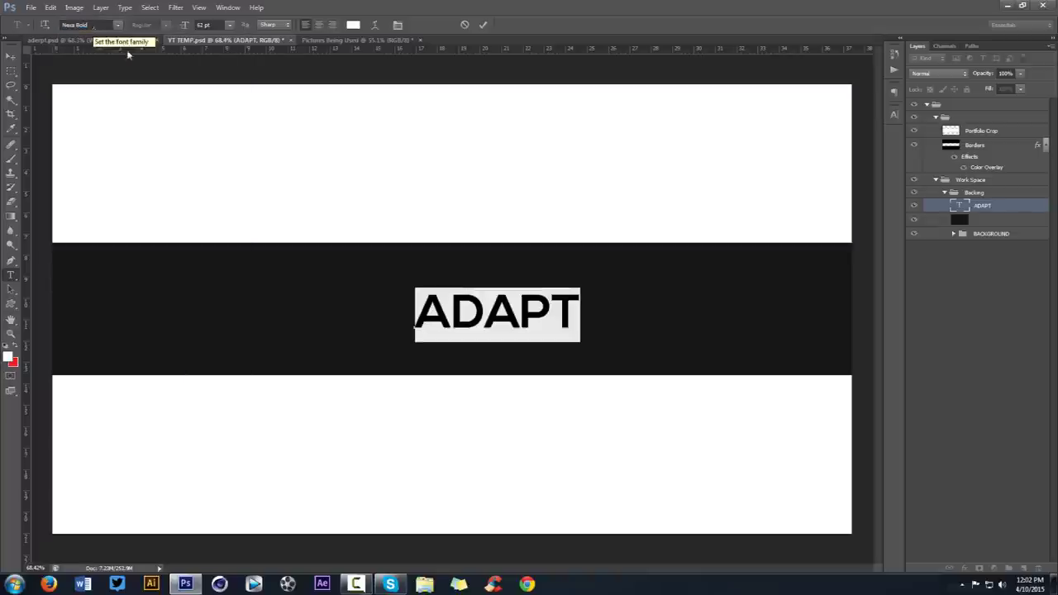
click(485, 25)
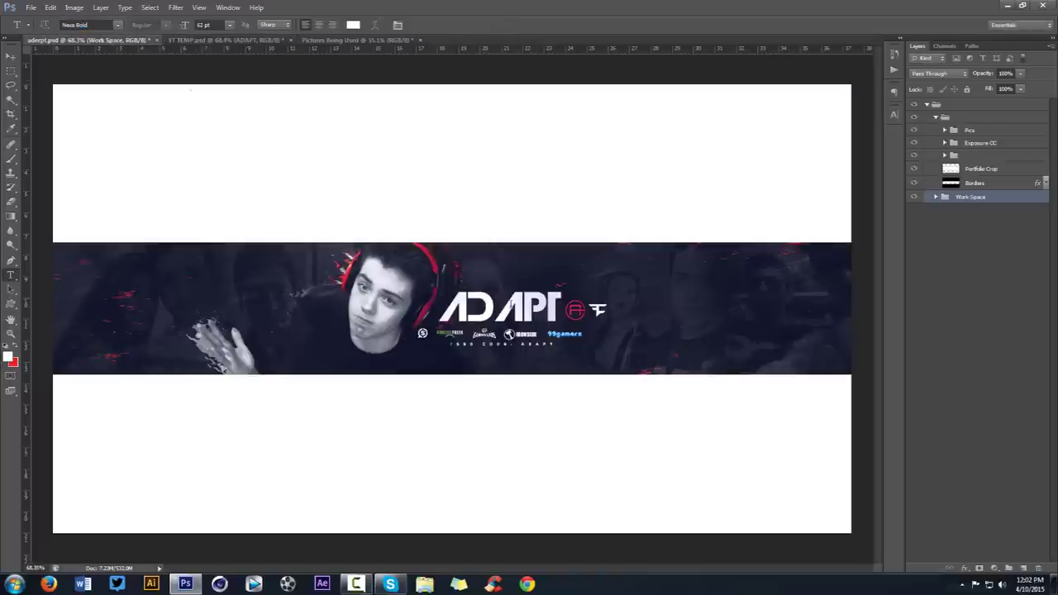
- Set the ADAPT title font to Devil Breeze Bold in the Character panel
click(216, 40)
click(521, 331)
key(ctrl+a)
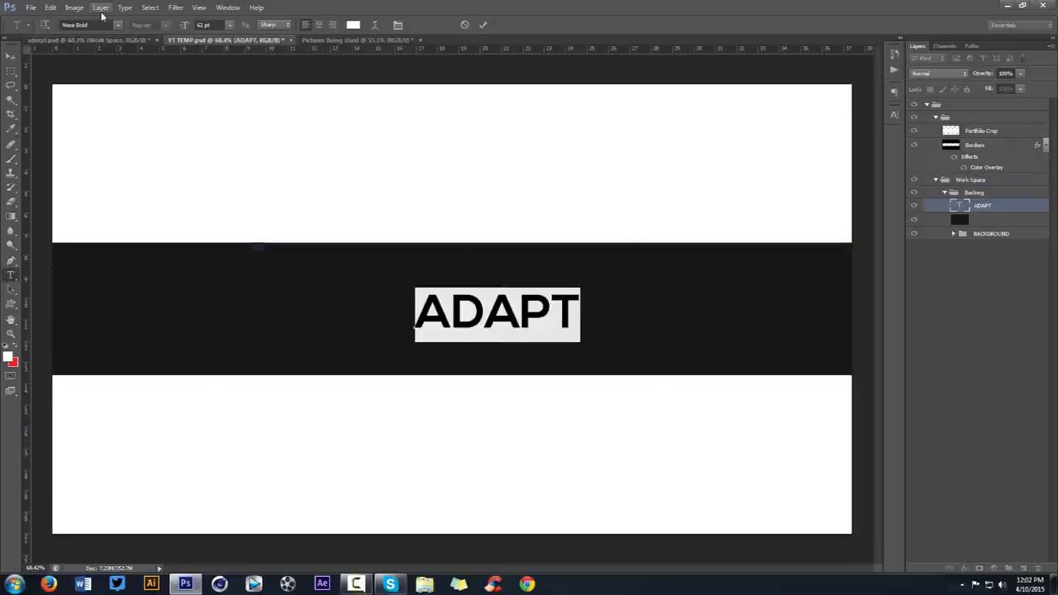
click(894, 115)
text(Devil Breeze)
key(Return)
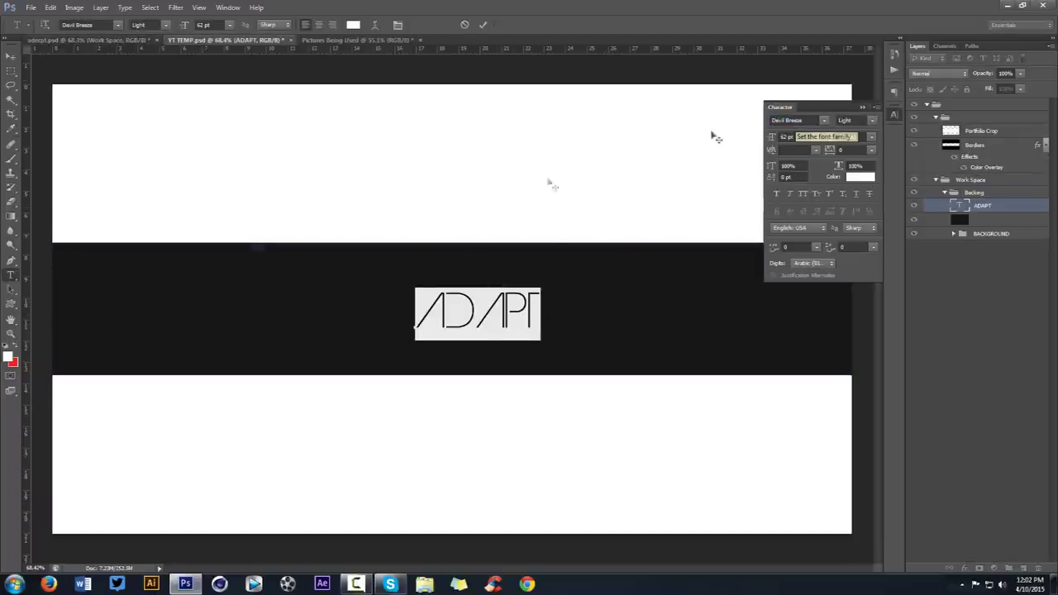
click(872, 120)
click(855, 167)
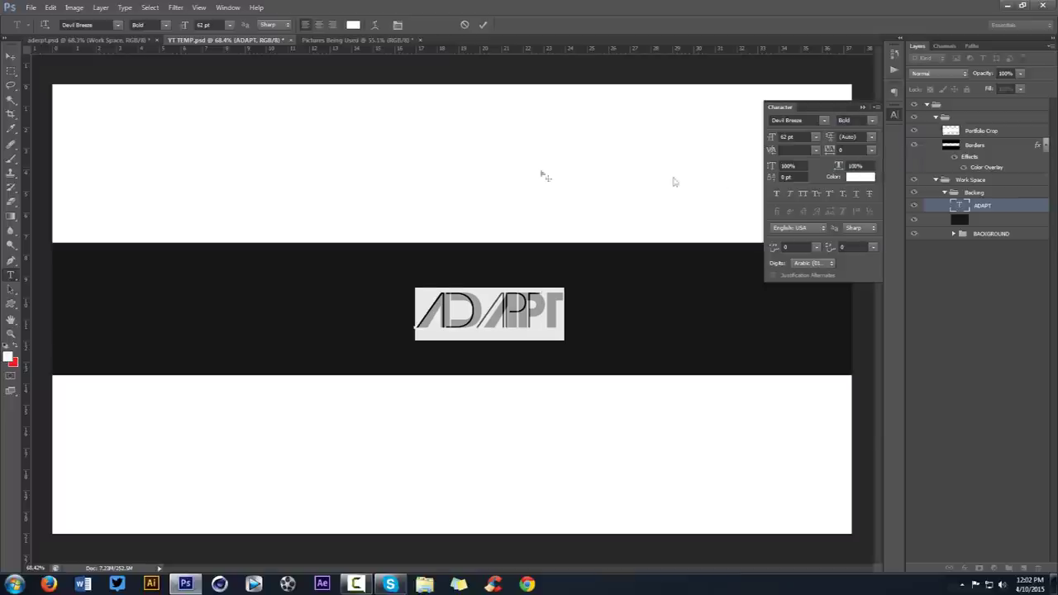
click(482, 24)
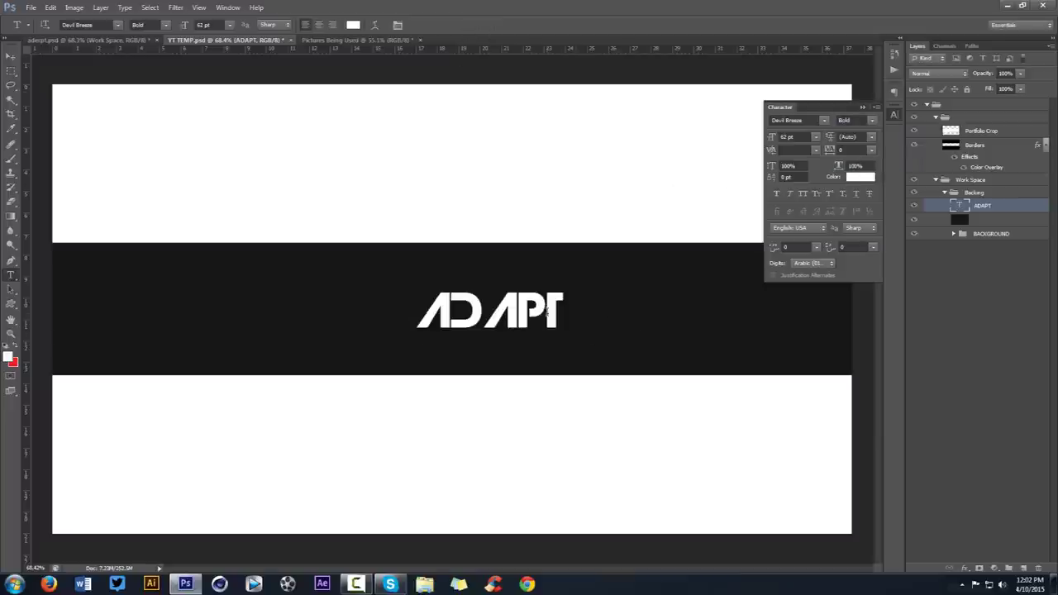
- Delete the final T so the title reads ADAP, then Alt-drag a copy to its right
drag(546, 311, 595, 306)
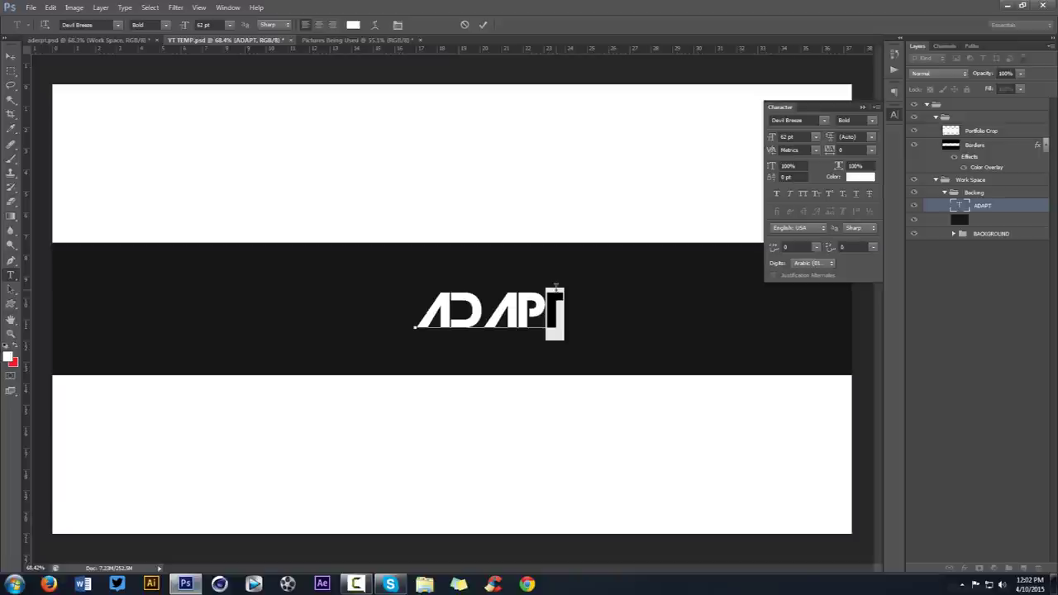
key(BackSpace)
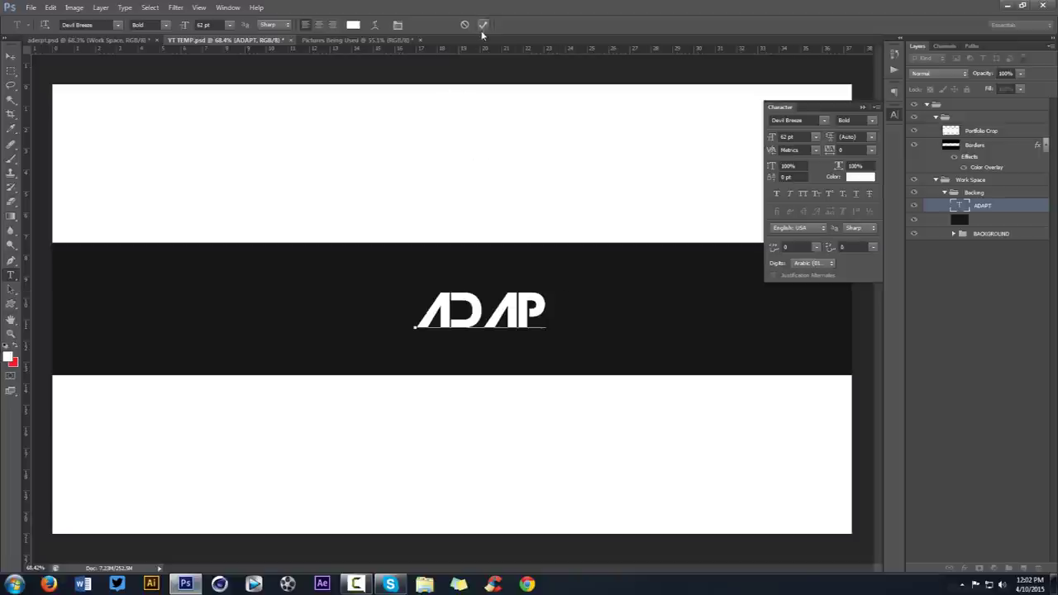
click(483, 24)
key(v)
drag(501, 272, 641, 283)
- Replace the copy's text with a single T and move it right, leaving a gap after ADAP
key(t)
double_click(630, 316)
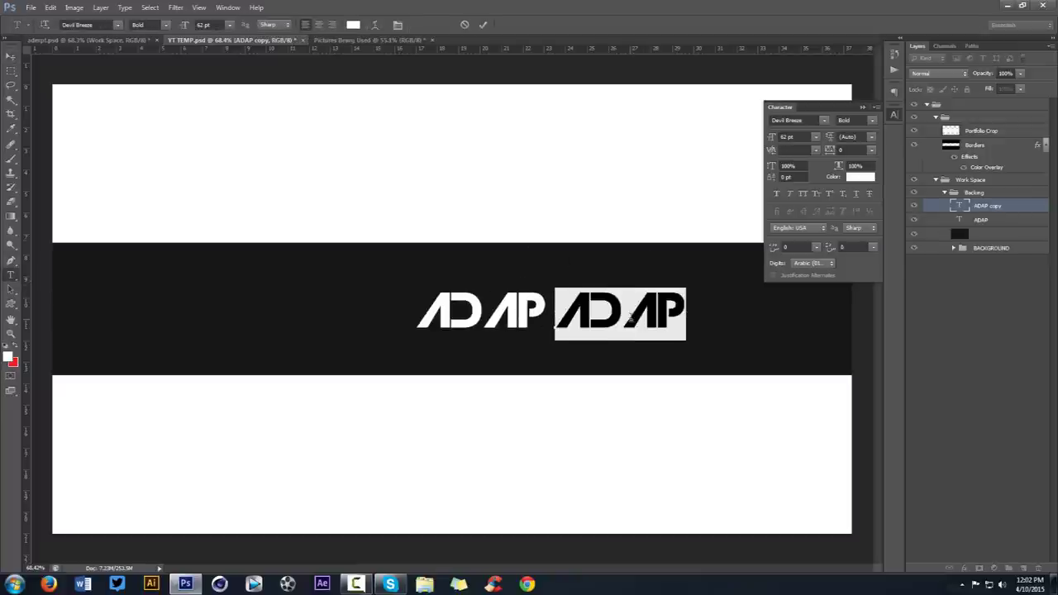
text(T)
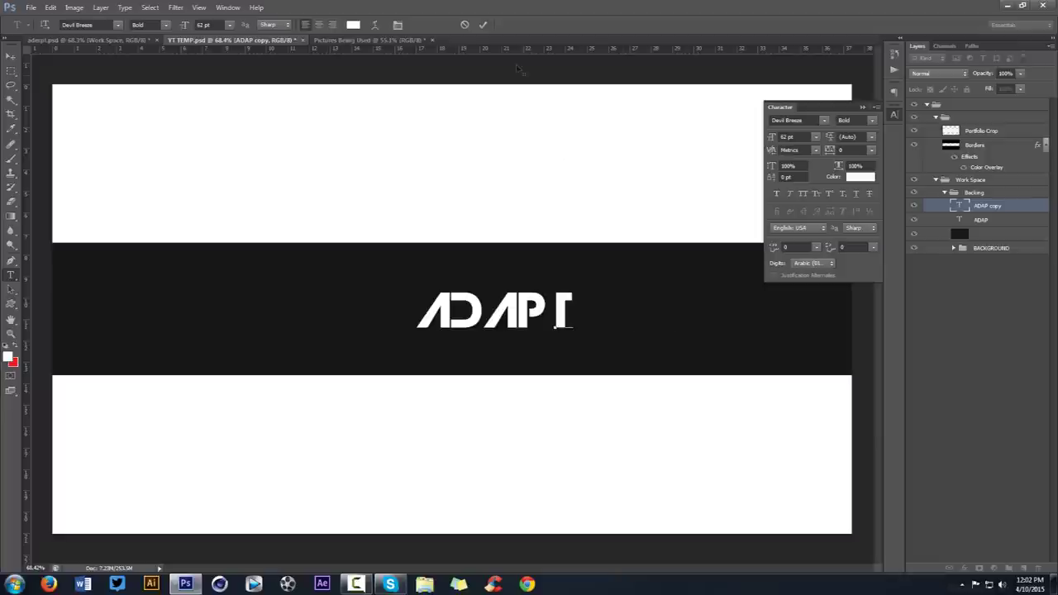
click(483, 24)
key(v)
drag(602, 290, 671, 287)
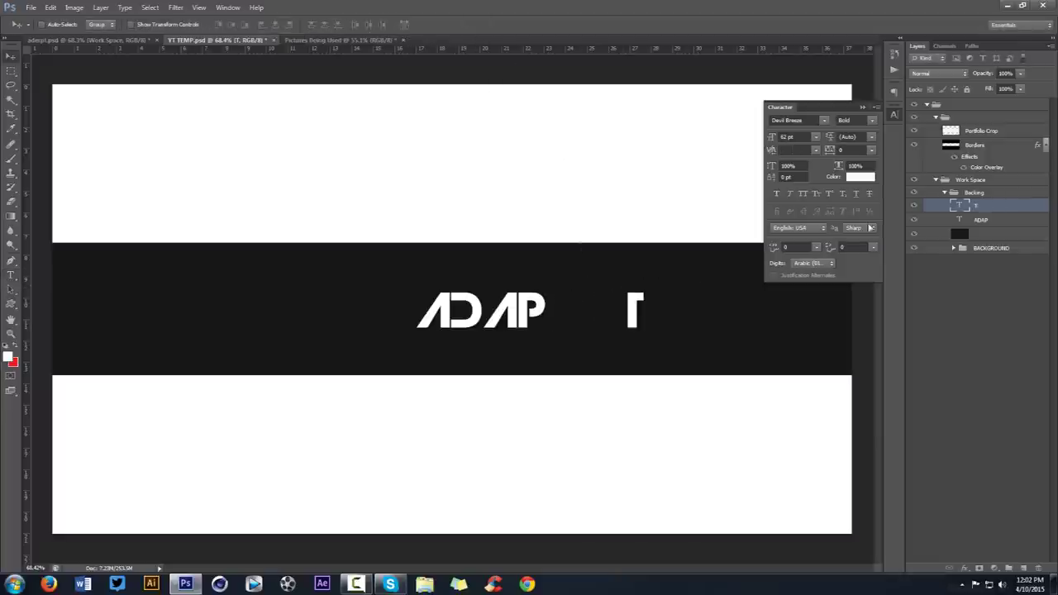
scroll(656, 272, up, 5)
scroll(647, 265, down, 3)
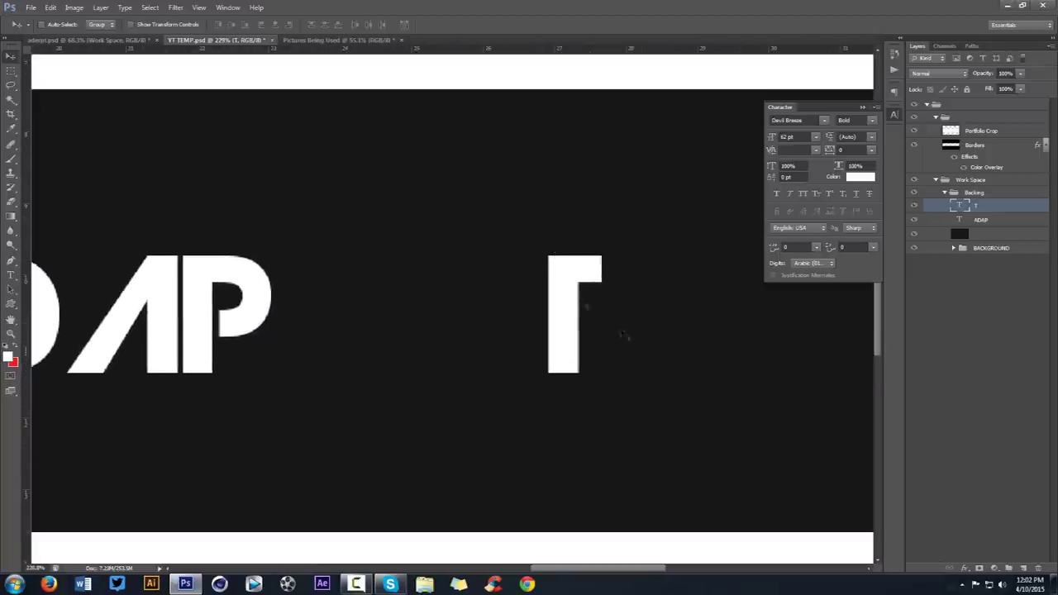
- On a new layer, marquee the T's top bar area and resize the selection
click(1023, 569)
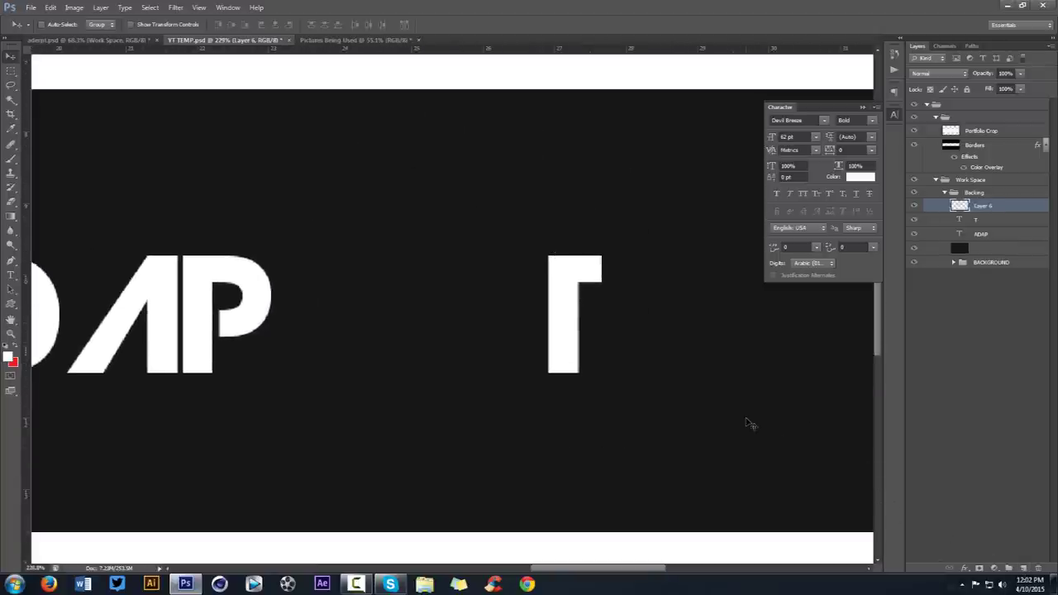
key(m)
scroll(552, 282, up, 4)
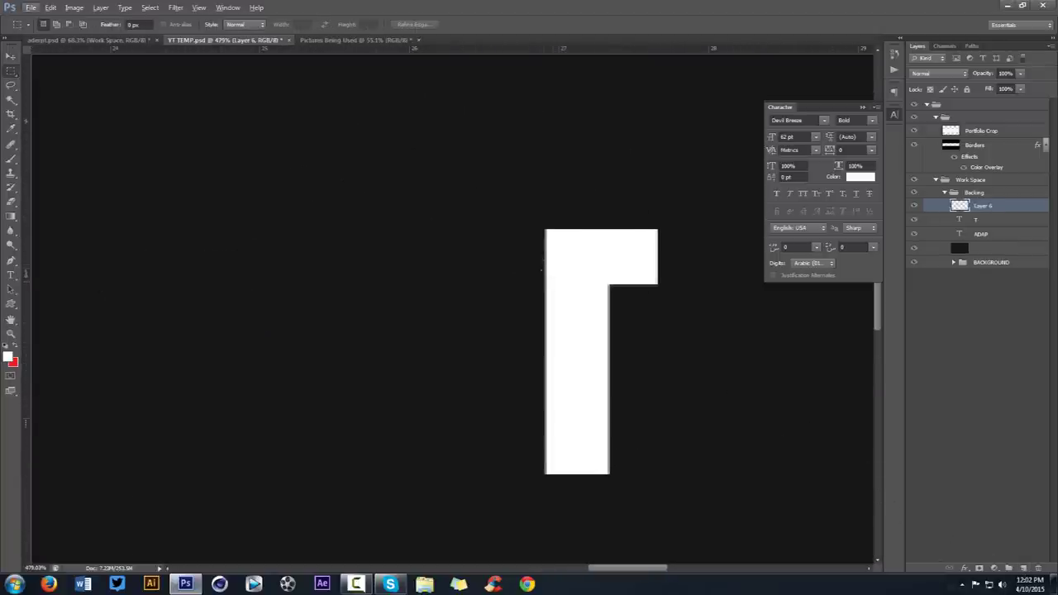
drag(11, 71, 43, 71)
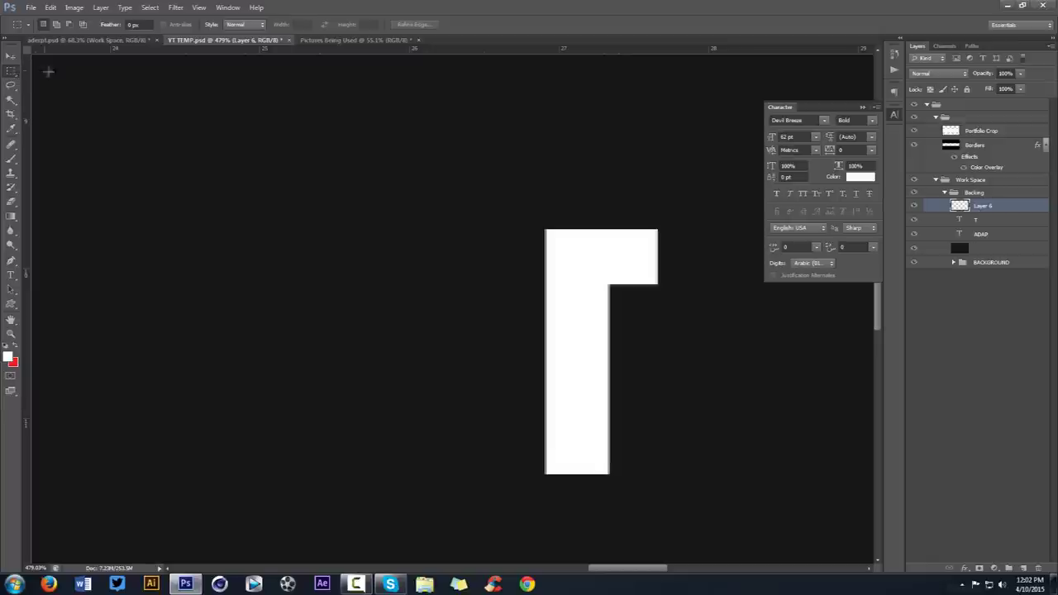
drag(435, 227, 658, 283)
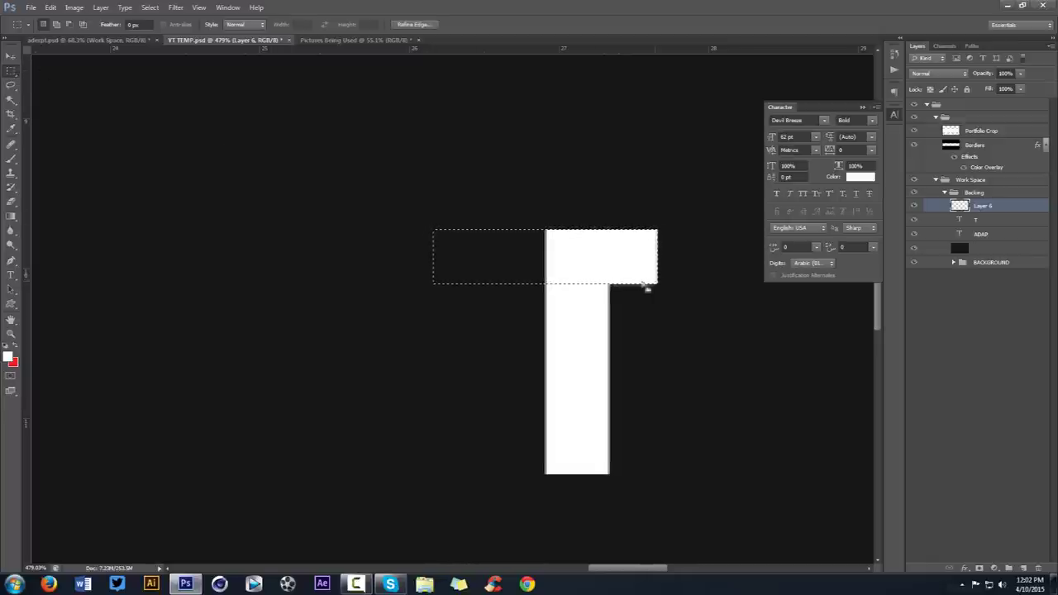
right_click(498, 255)
click(545, 397)
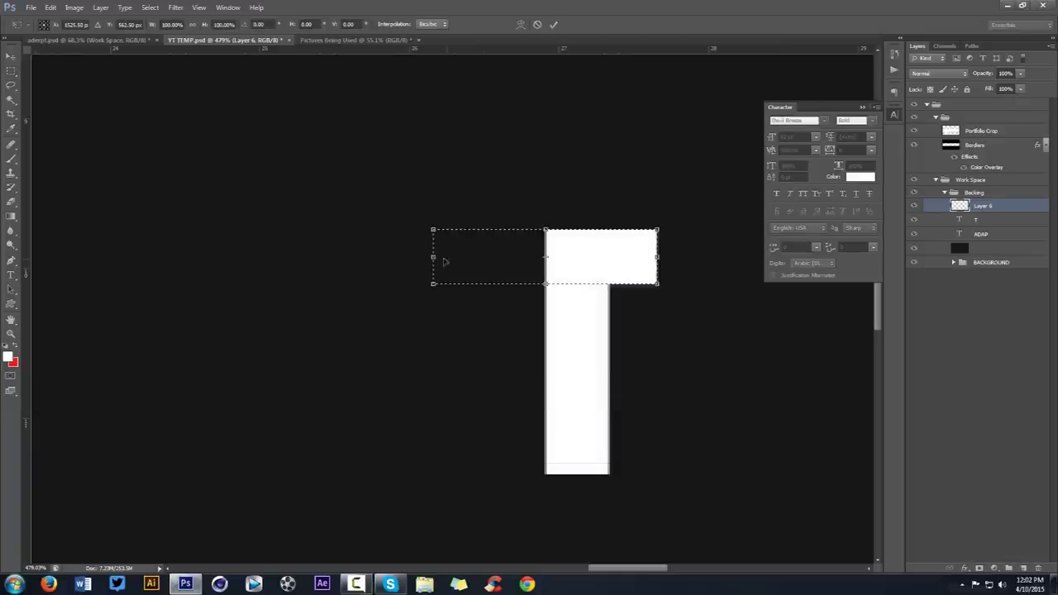
drag(449, 256, 450, 256)
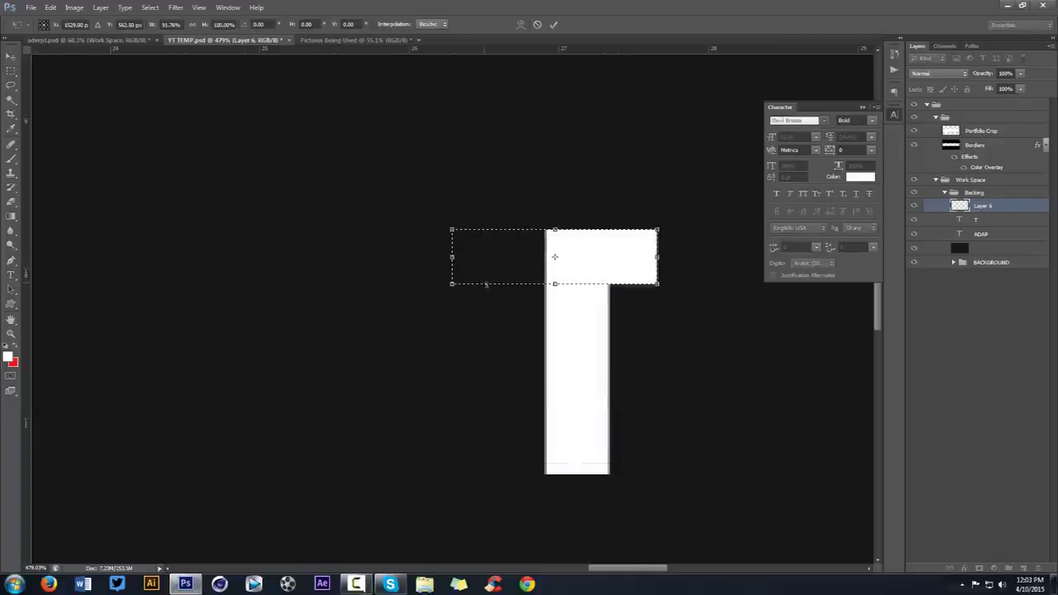
key(Return)
right_click(556, 228)
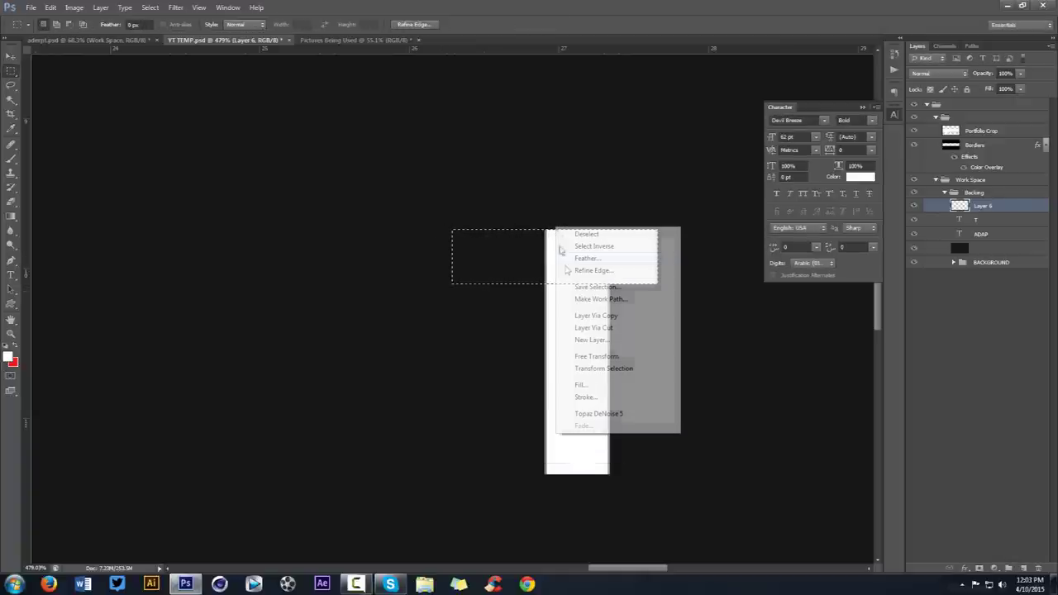
click(983, 205)
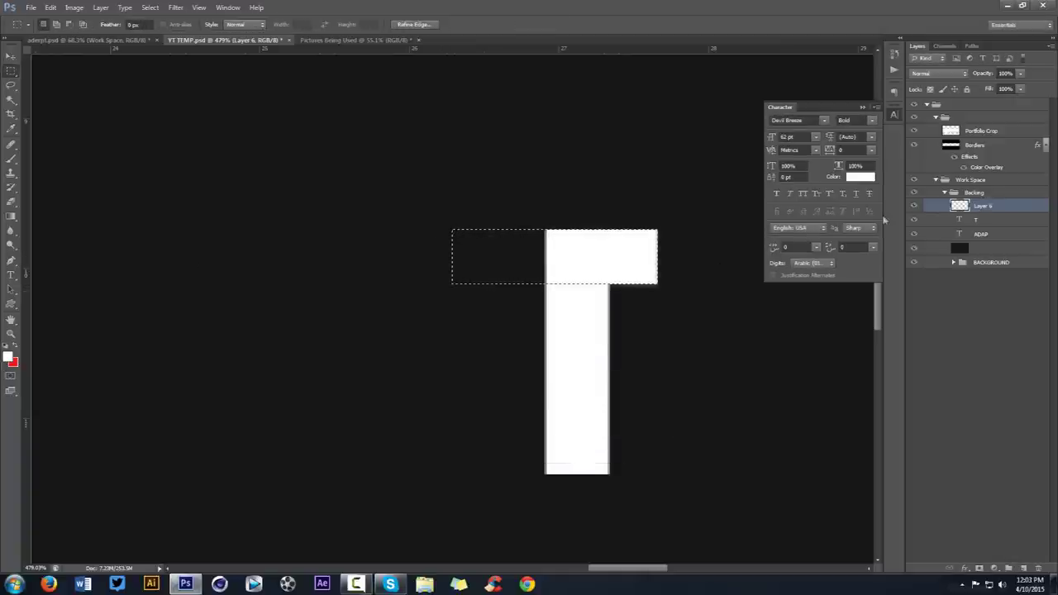
- Fill the selection white to extend the T's crossbar, then delete the excess left tip
click(10, 357)
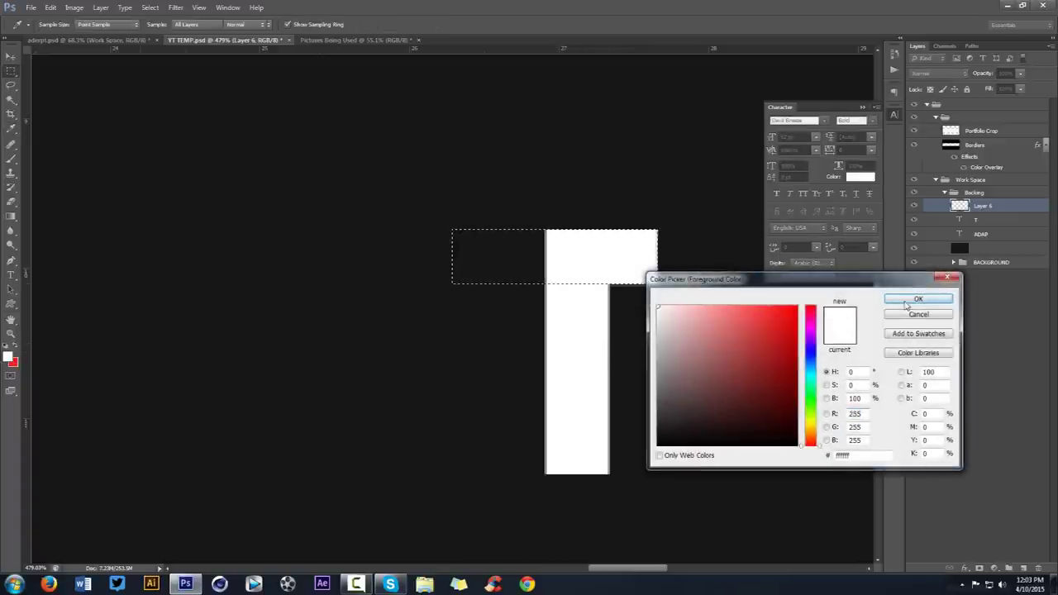
click(903, 301)
key(alt+BackSpace)
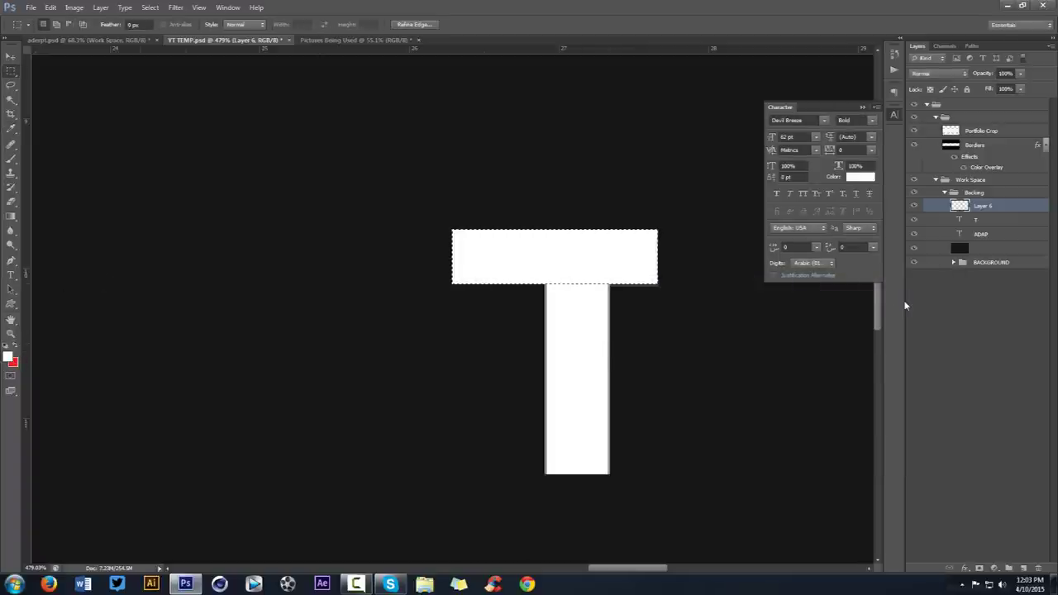
key(v)
scroll(666, 299, down, 3)
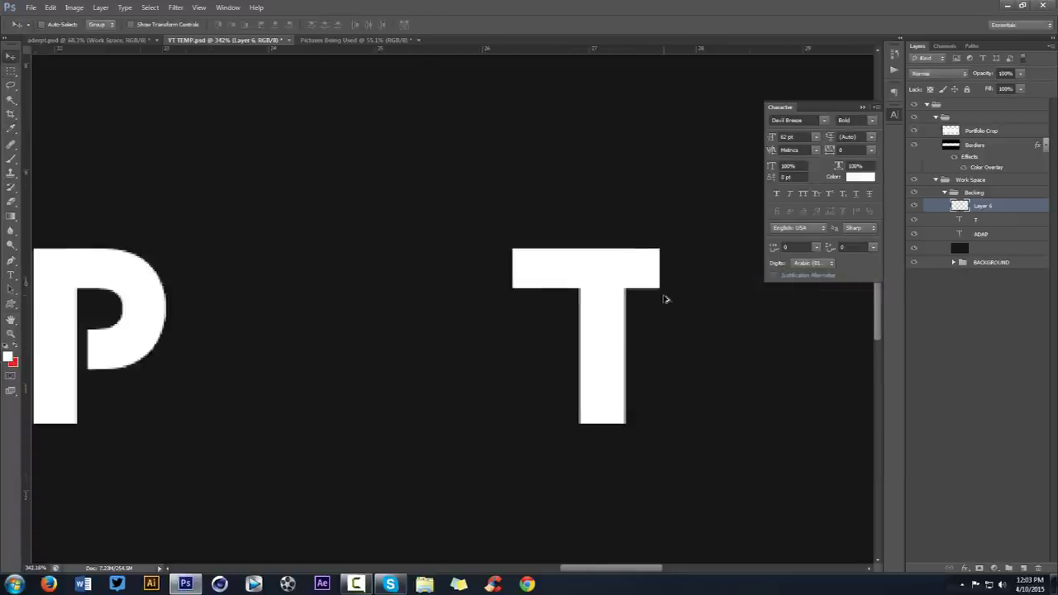
scroll(666, 299, down, 4)
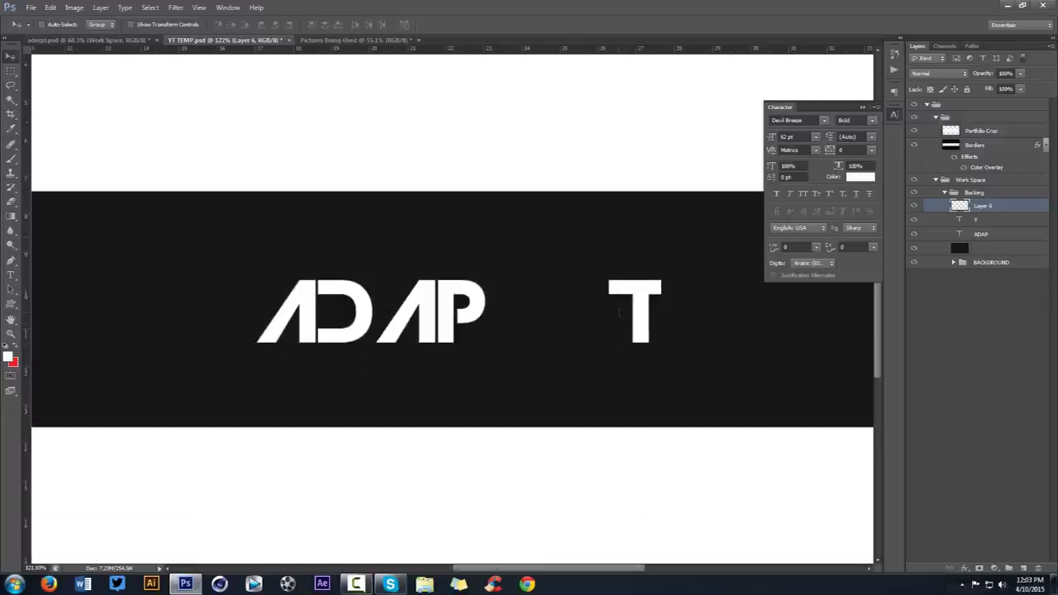
key(m)
mouse_move(590, 268)
mouse_down()
mouse_move(601, 327)
mouse_move(613, 323)
mouse_up()
key(Delete)
key(ctrl+d)
key(ctrl+z)
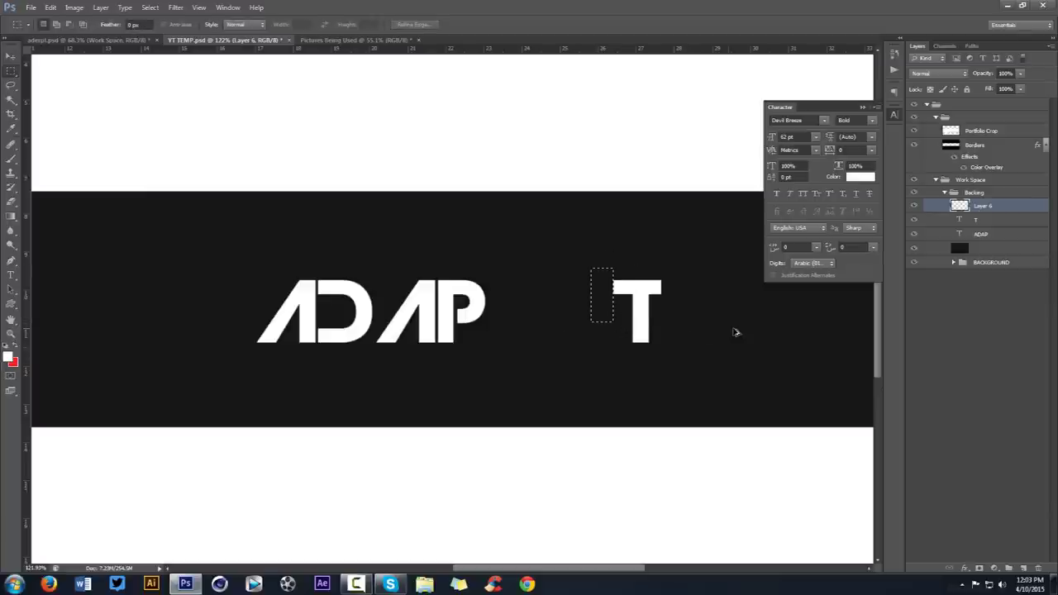
- Select the T layer with Layer 6 and drag both left until the crossbar meets the P
key(v)
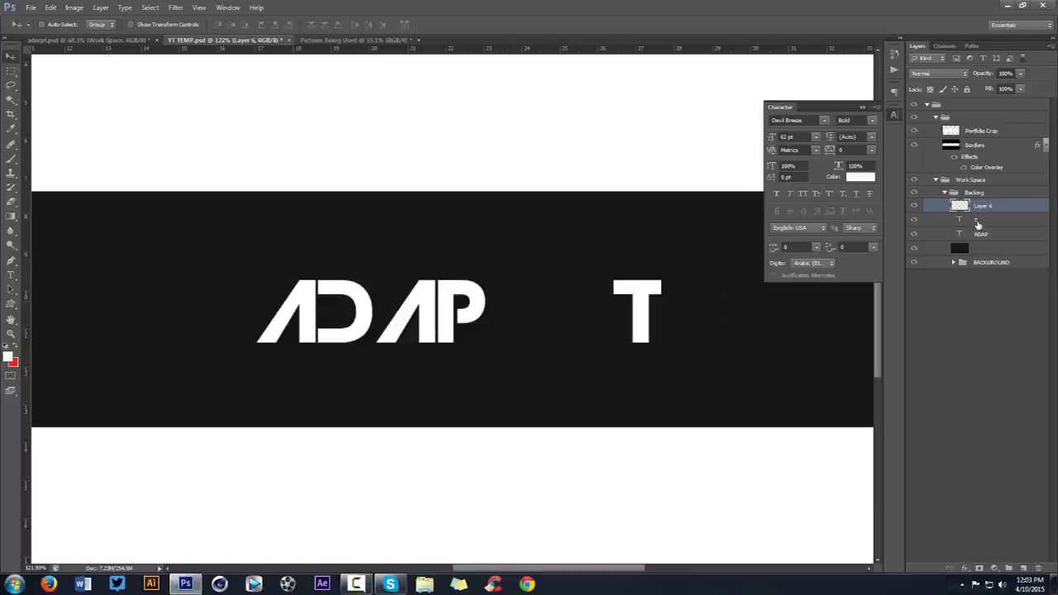
shift+click(975, 221)
drag(711, 335, 601, 330)
scroll(471, 303, up, 8)
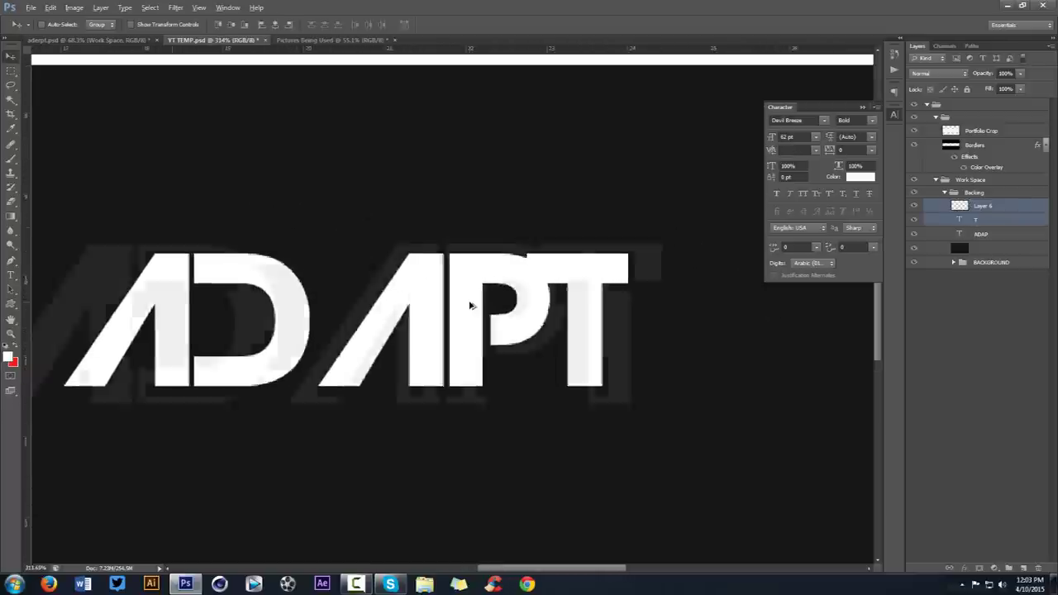
scroll(424, 298, up, 6)
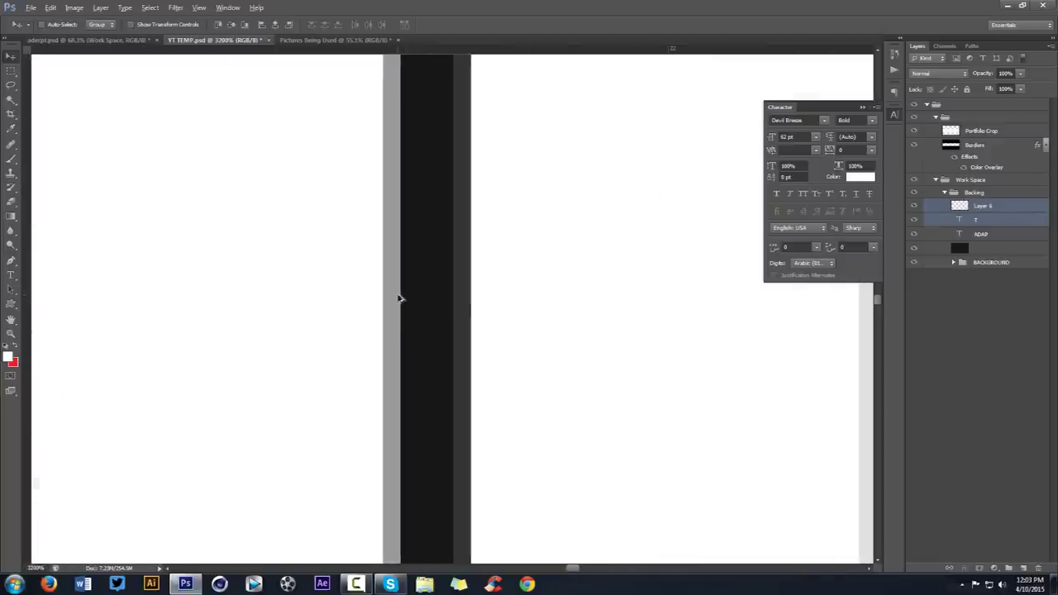
scroll(399, 298, down, 8)
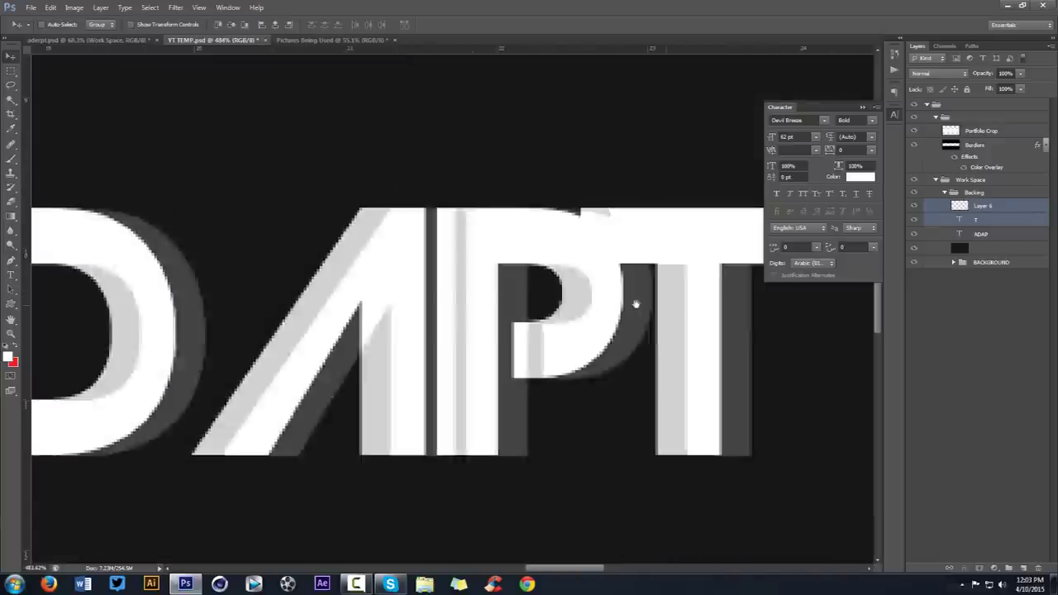
scroll(636, 304, up, 4)
mouse_move(685, 314)
mouse_down()
mouse_move(690, 323)
mouse_move(671, 324)
mouse_move(680, 328)
mouse_up()
- Nudge the T left, load Layer 6's bar as a selection and expand it slightly
scroll(680, 328, down, 4)
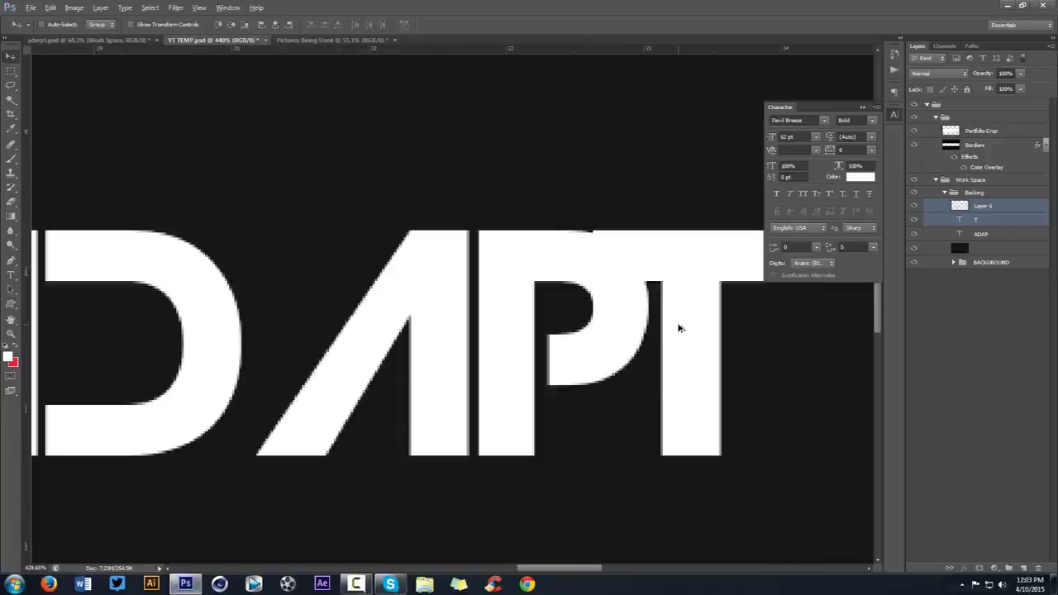
key(Left)
key(Left)
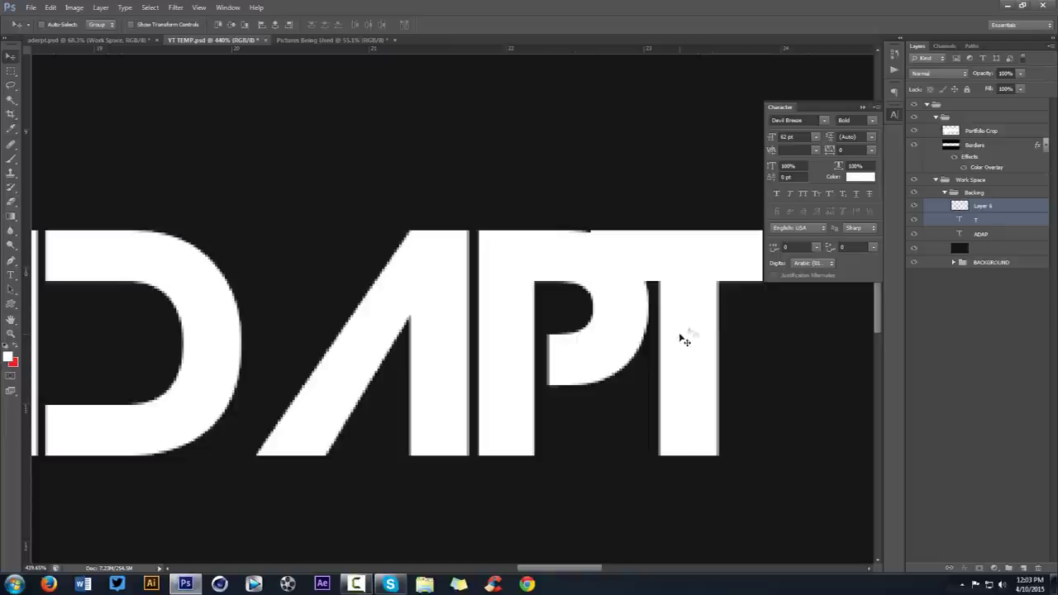
click(956, 208)
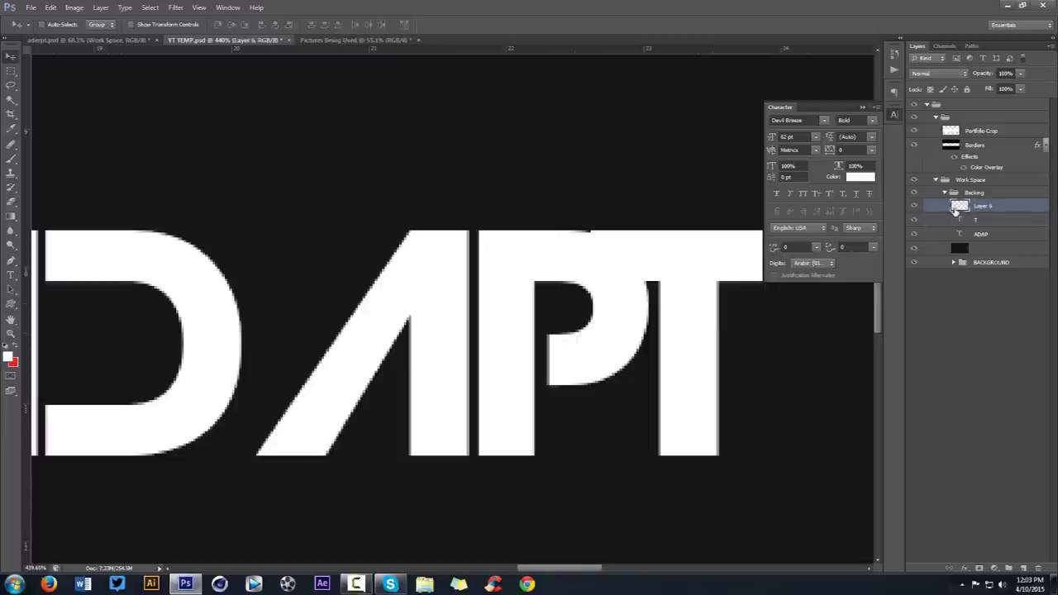
ctrl+click(958, 207)
click(125, 7)
mouse_move(149, 8)
mouse_move(227, 129)
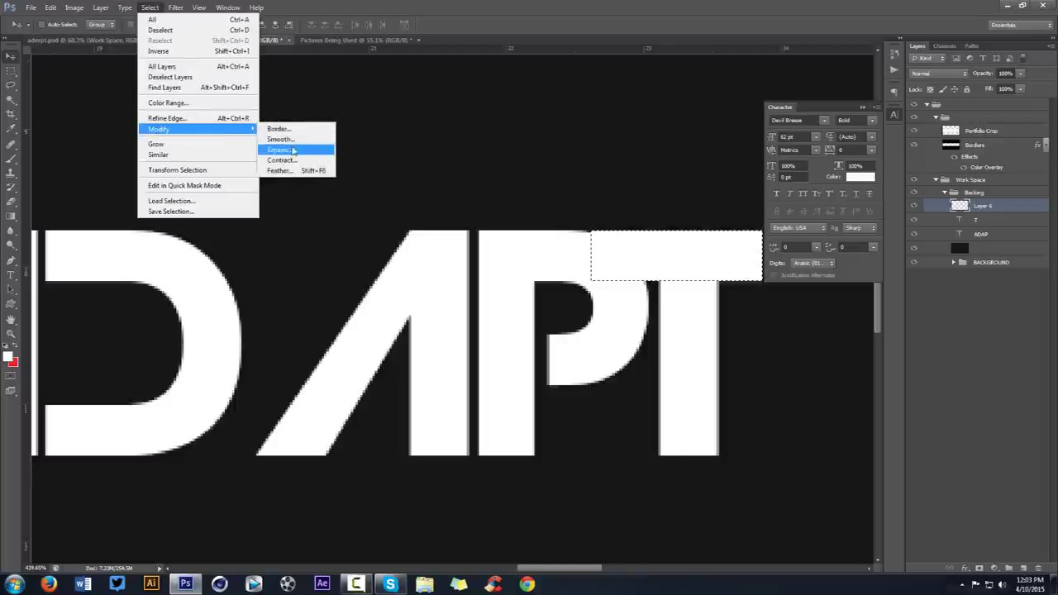
click(293, 150)
key(Return)
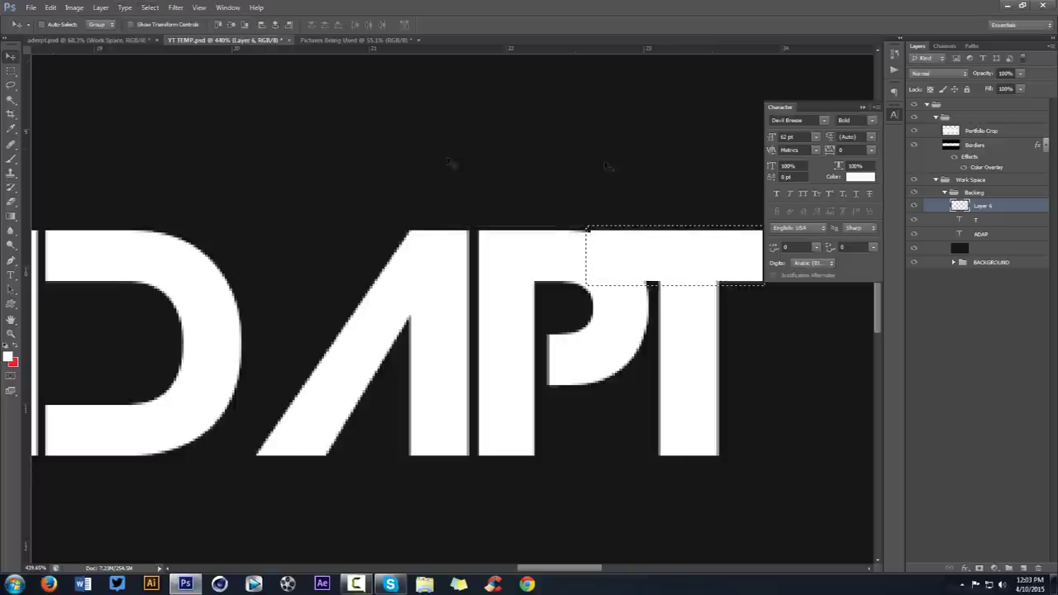
- Rasterize the ADAP text layer
right_click(983, 233)
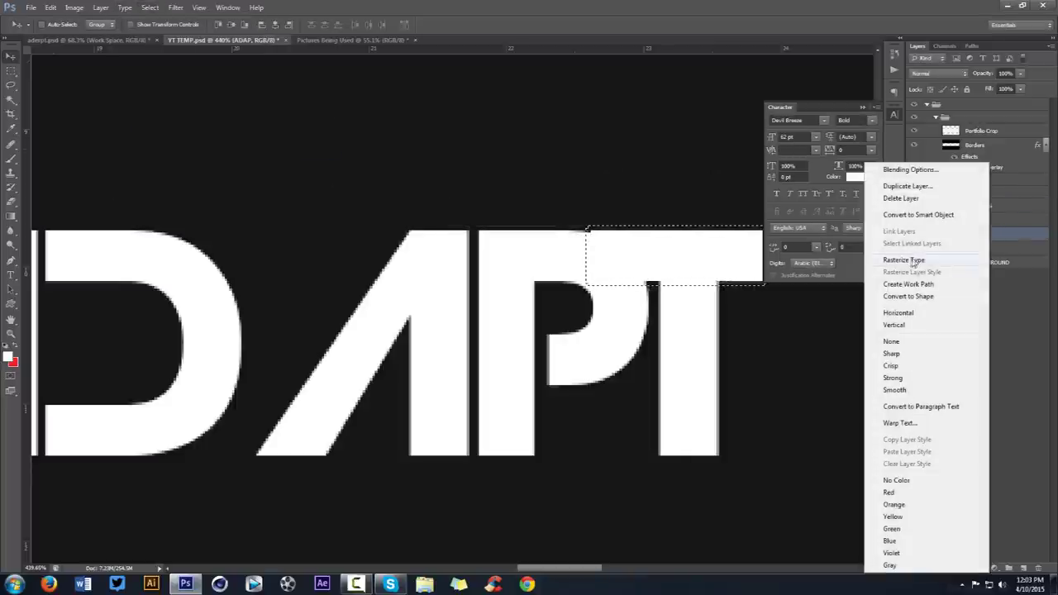
click(914, 261)
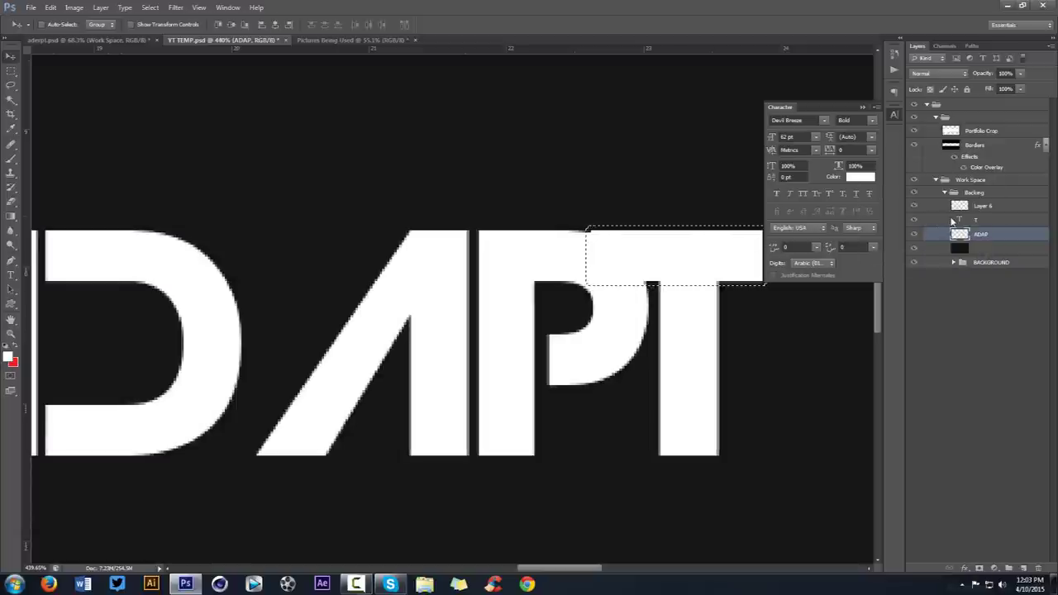
scroll(708, 254, down, 2)
scroll(708, 254, down, 4)
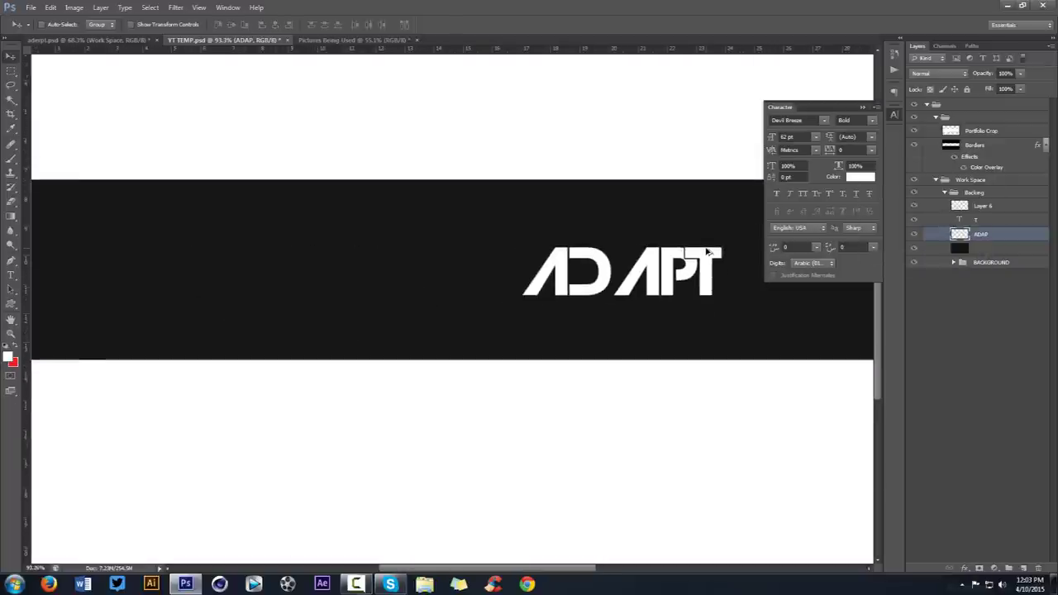
- Group the ADAPT letter layers with Layer 6 into a group named ADAPT
click(75, 40)
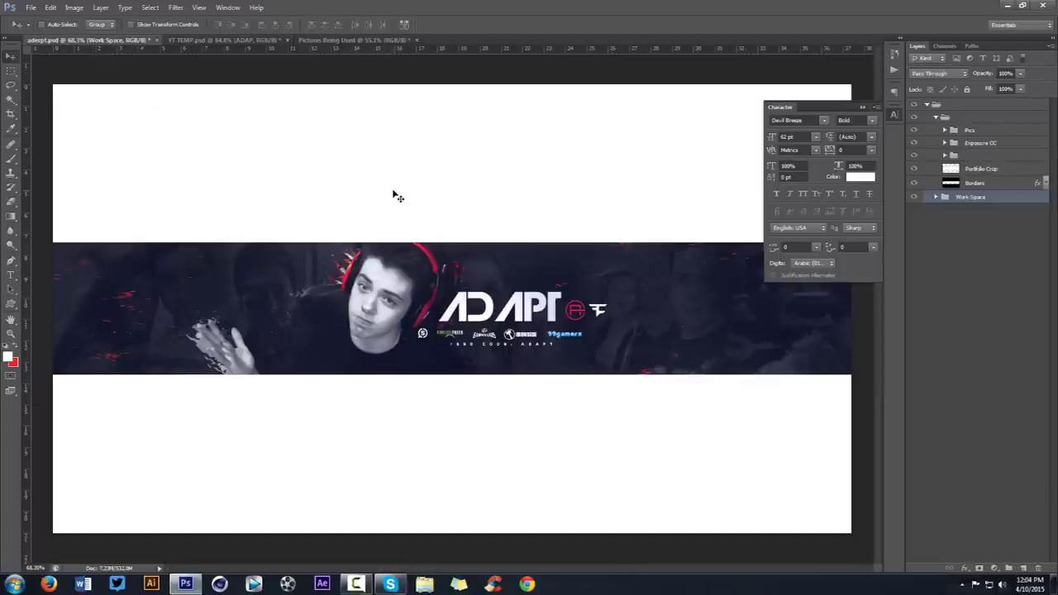
click(211, 40)
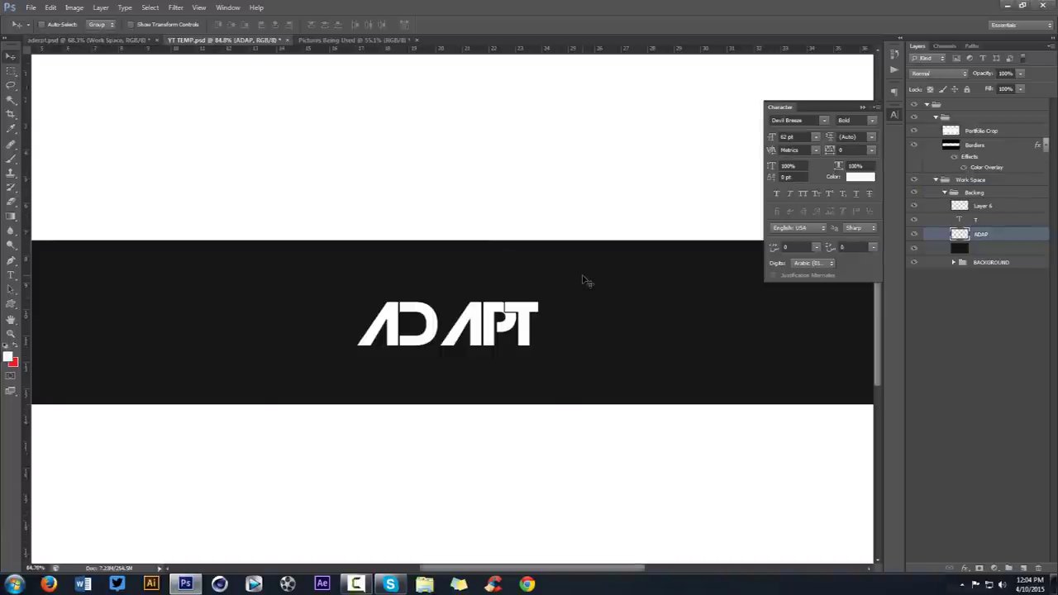
shift+click(994, 205)
key(ctrl+g)
double_click(984, 205)
text(adapt)
key(Return)
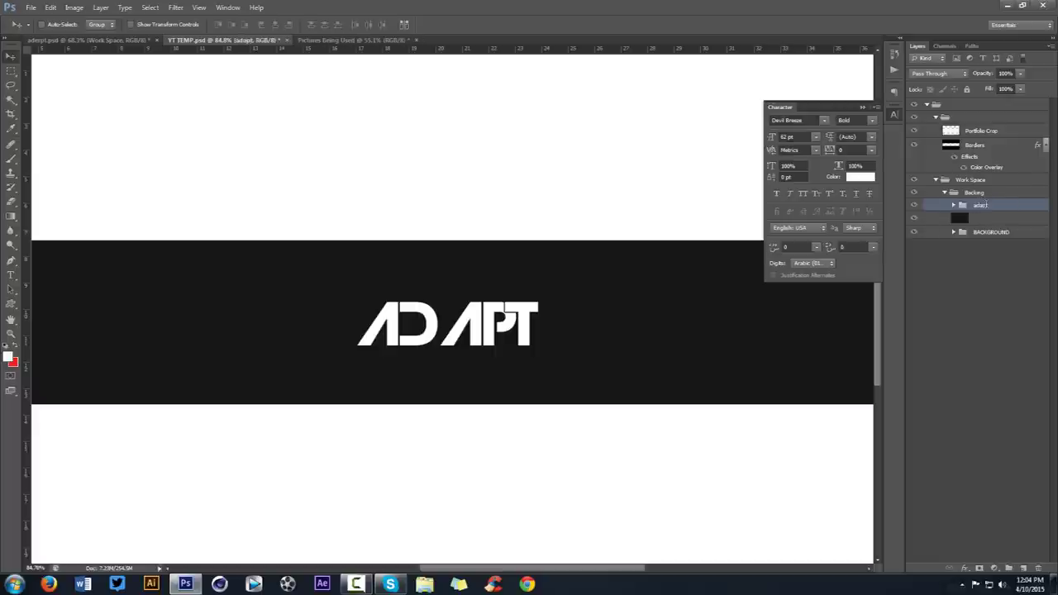
double_click(984, 206)
text(ADAPT)
key(Return)
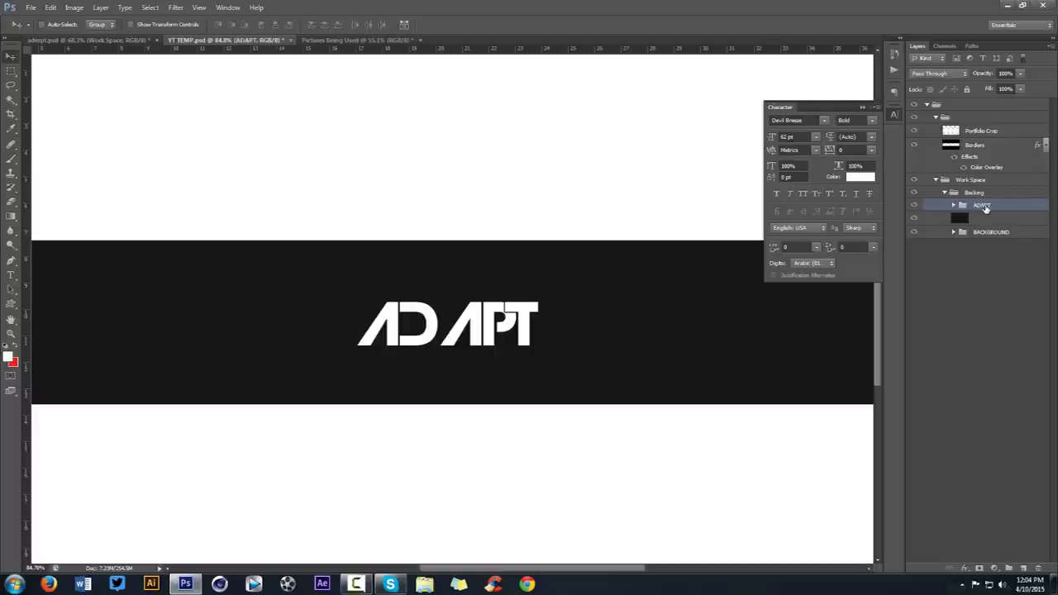
scroll(583, 195, down, 2)
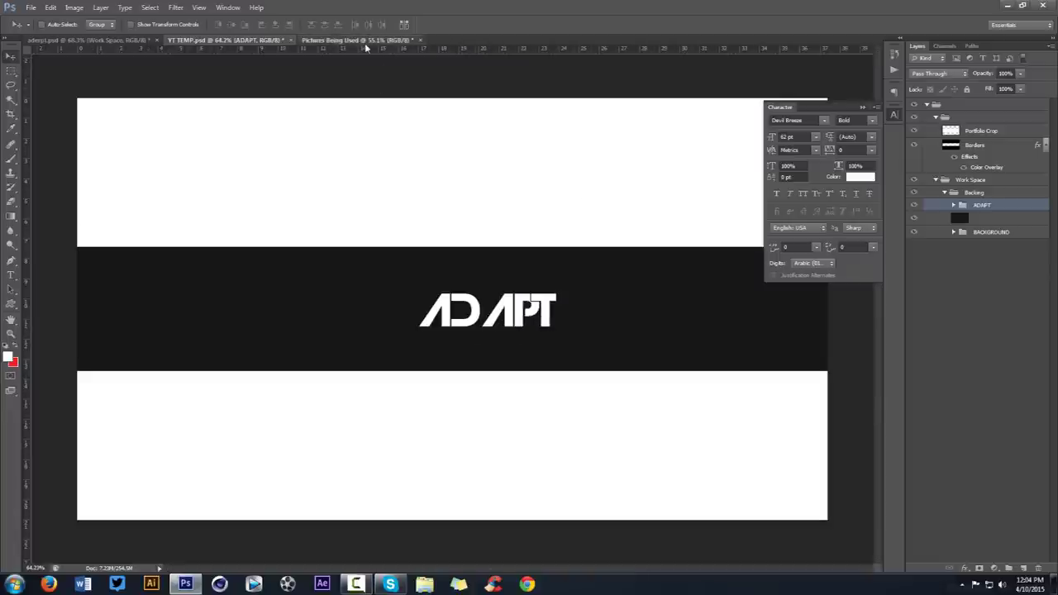
- Switch to Pictures Being Used and select the Sponsors group
click(364, 39)
click(959, 142)
click(914, 142)
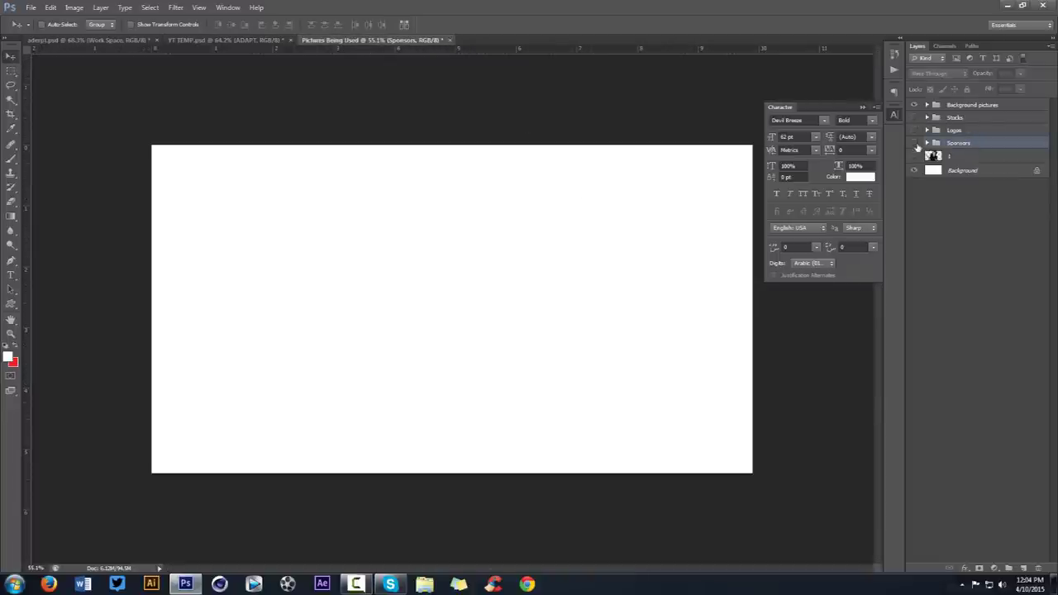
- Bring the Sponsors group into YT TEMP and place the logo row just under ADAPT
drag(314, 76, 686, 337)
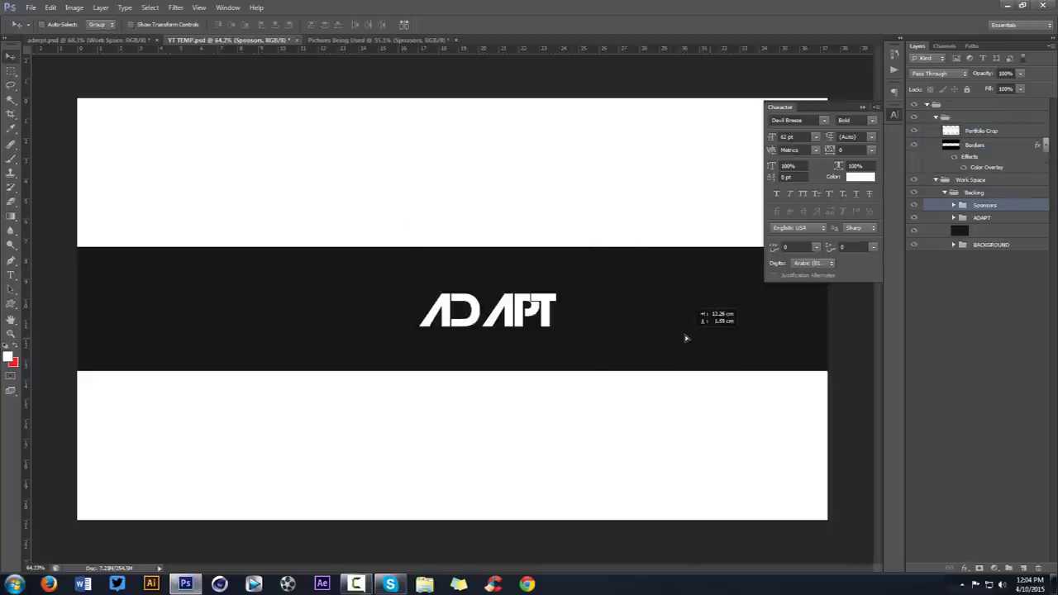
key(ctrl+t)
drag(536, 449, 503, 334)
key(Return)
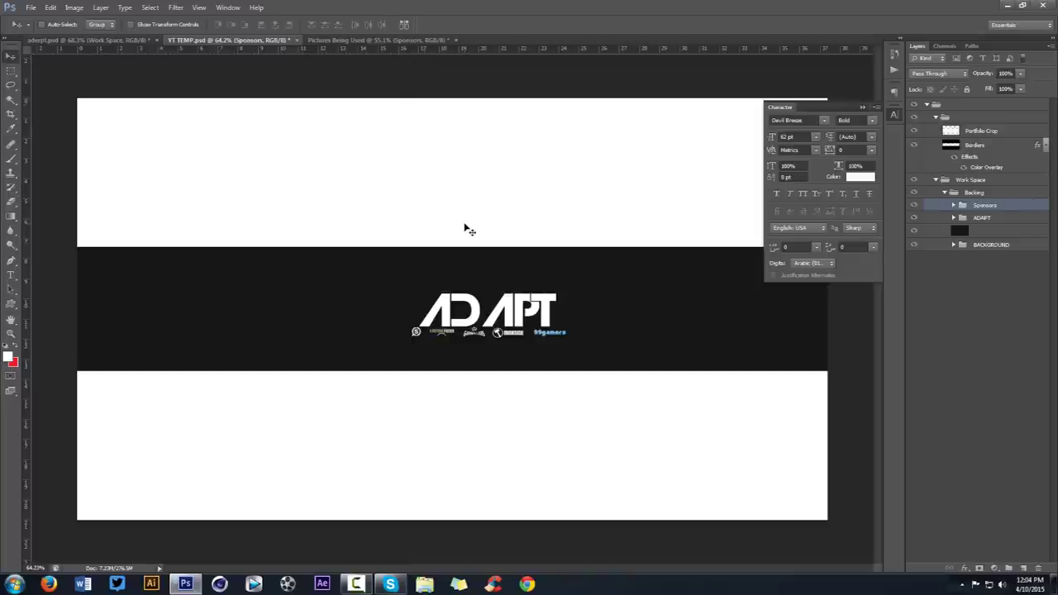
key(Down)
key(Down)
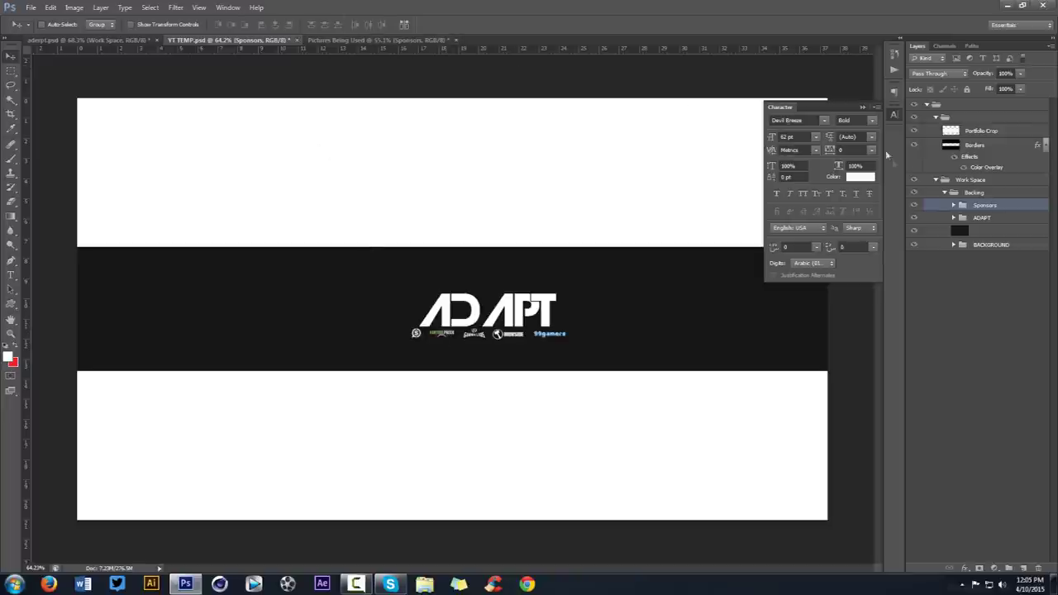
- Bring the Logos group in and nudge the red circle and F logos beside ADAPT
click(397, 40)
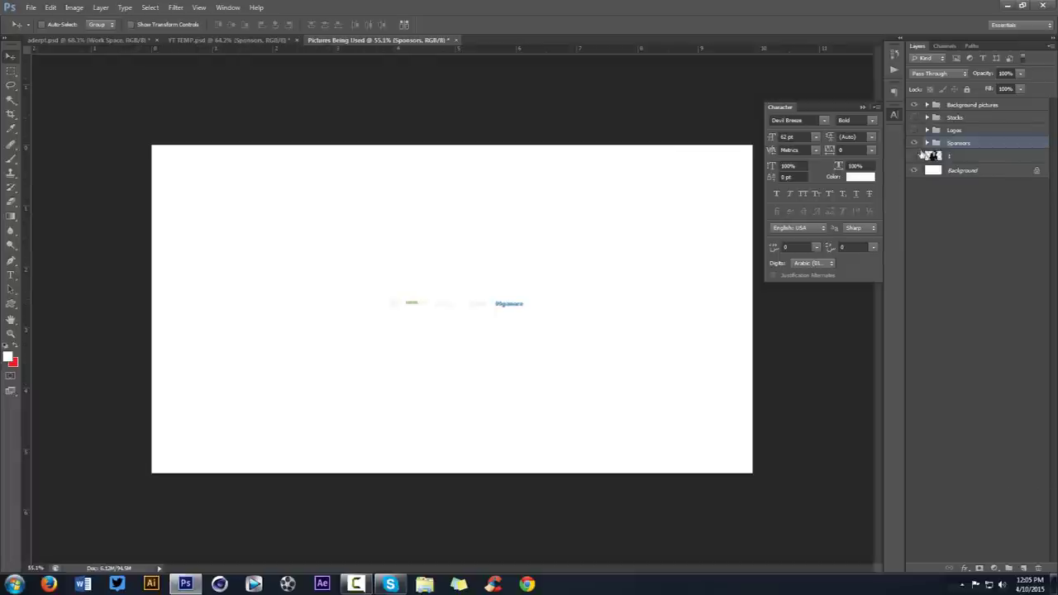
click(951, 130)
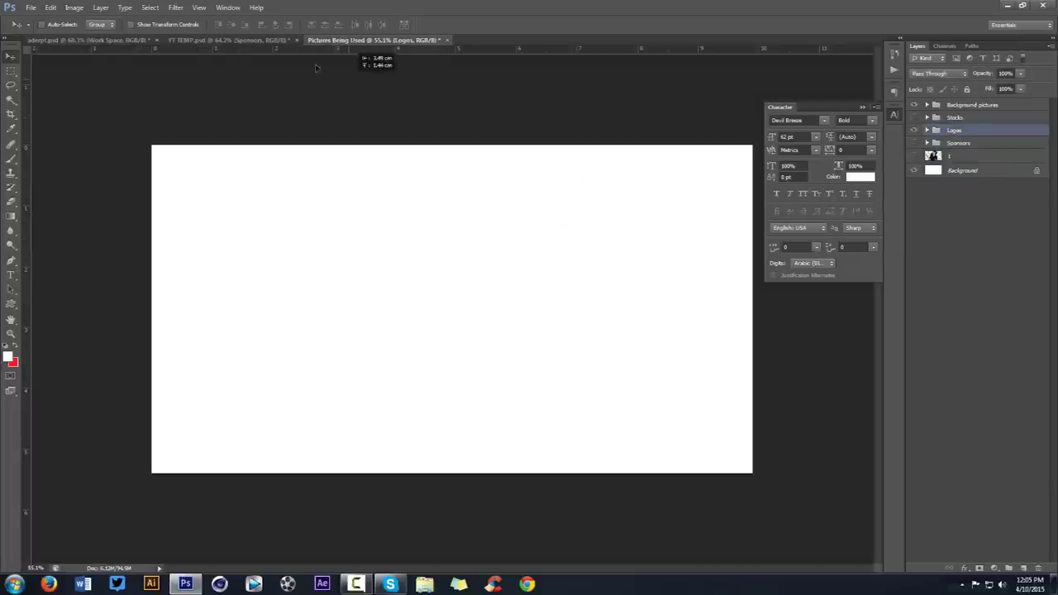
click(240, 41)
drag(240, 40, 560, 261)
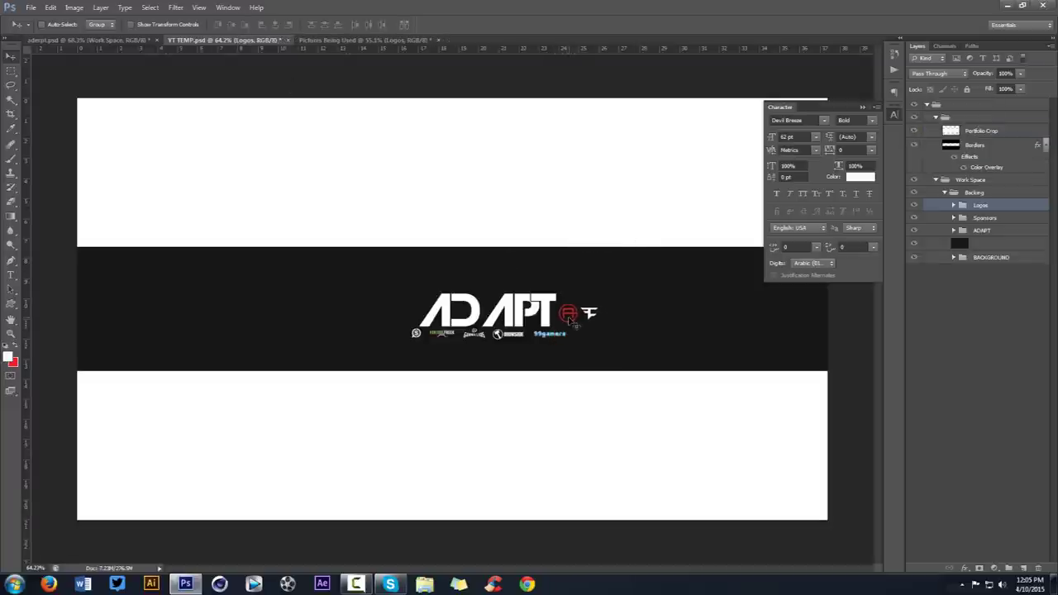
key(Left)
key(Left)
key(Down)
- Type a 'USE CODE: ADAPT' line below the logos and set it in Nexa Bold
key(t)
click(506, 360)
text(USE CODE )
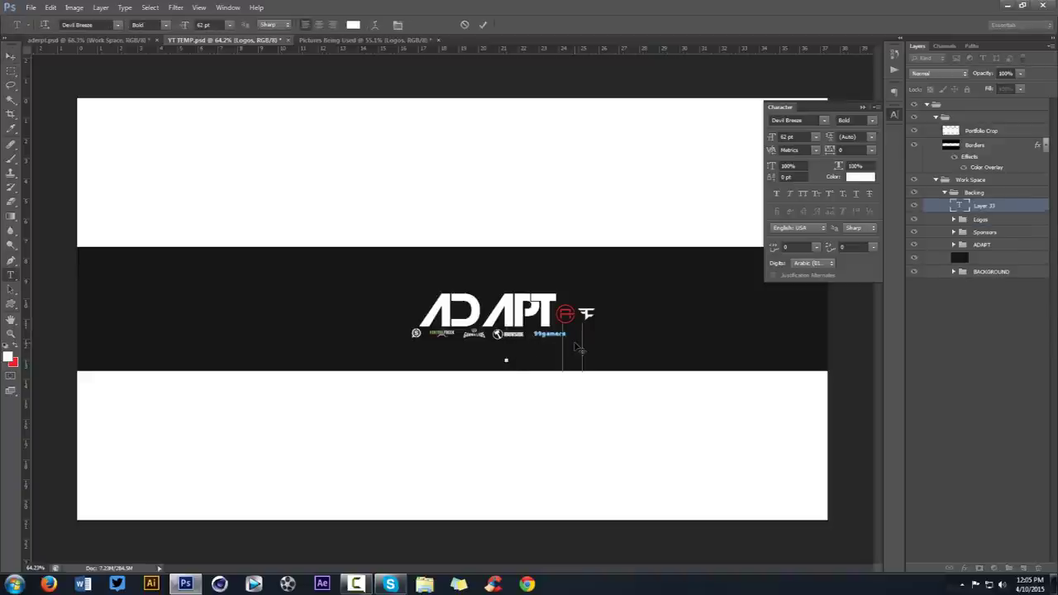
text(: ADA)
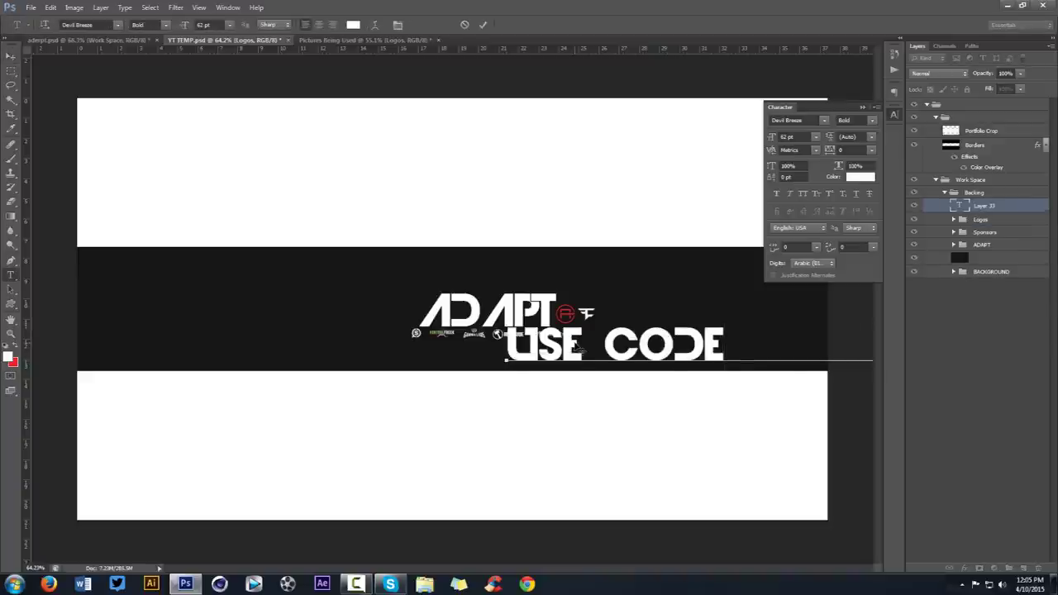
key(ctrl+a)
click(800, 124)
key(Return)
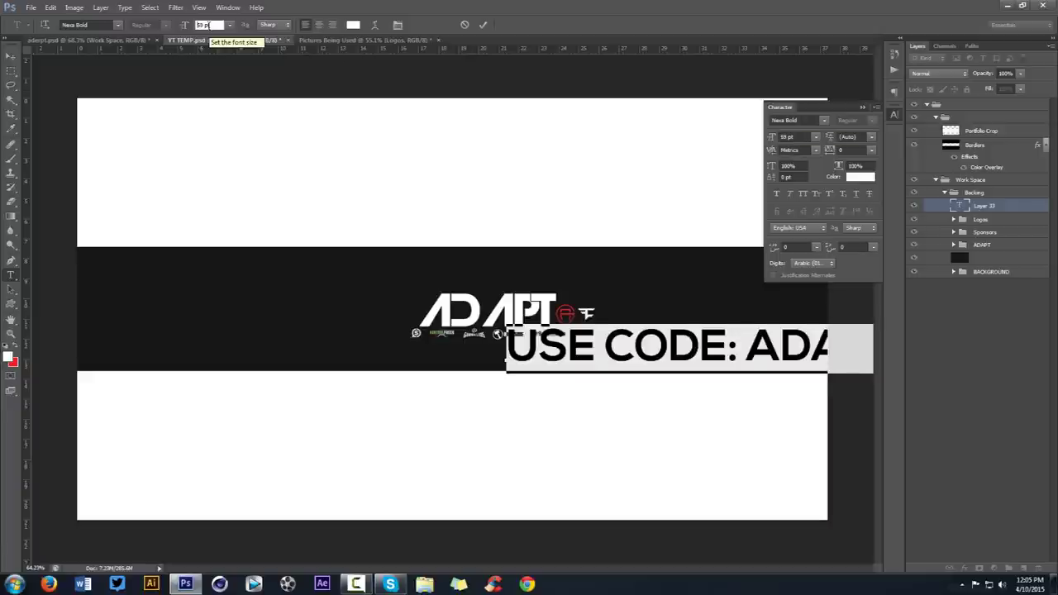
- Set the code text to 6 pt with 1020 letter-spacing tracking
scroll(211, 30, down, 20)
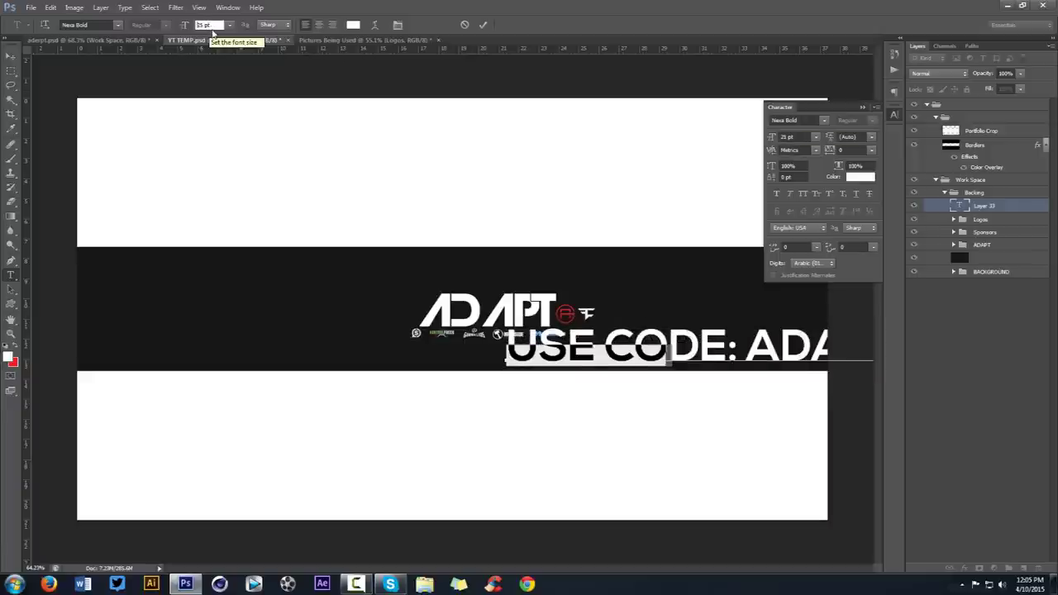
scroll(214, 31, down, 13)
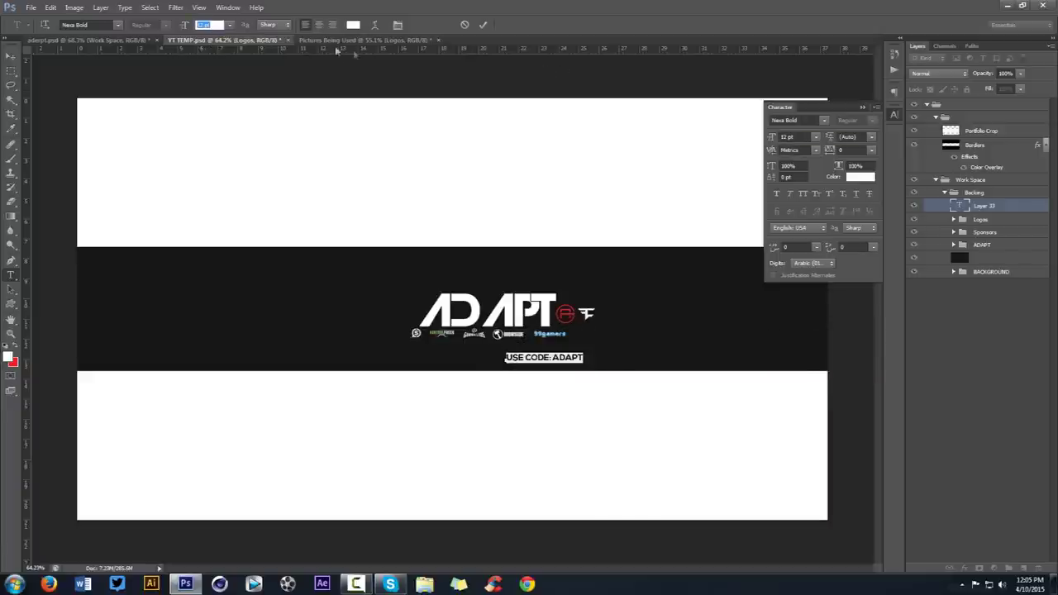
click(786, 136)
scroll(790, 137, down, 3)
scroll(796, 136, down, 1)
click(843, 151)
scroll(860, 150, up, 20)
text(1020)
key(Return)
scroll(831, 150, down, 2)
scroll(831, 149, up, 10)
click(483, 24)
- Position the USE CODE line just under the sponsor logos
key(v)
drag(550, 224, 544, 265)
key(Down)
key(Down)
key(Down)
key(Down)
key(Down)
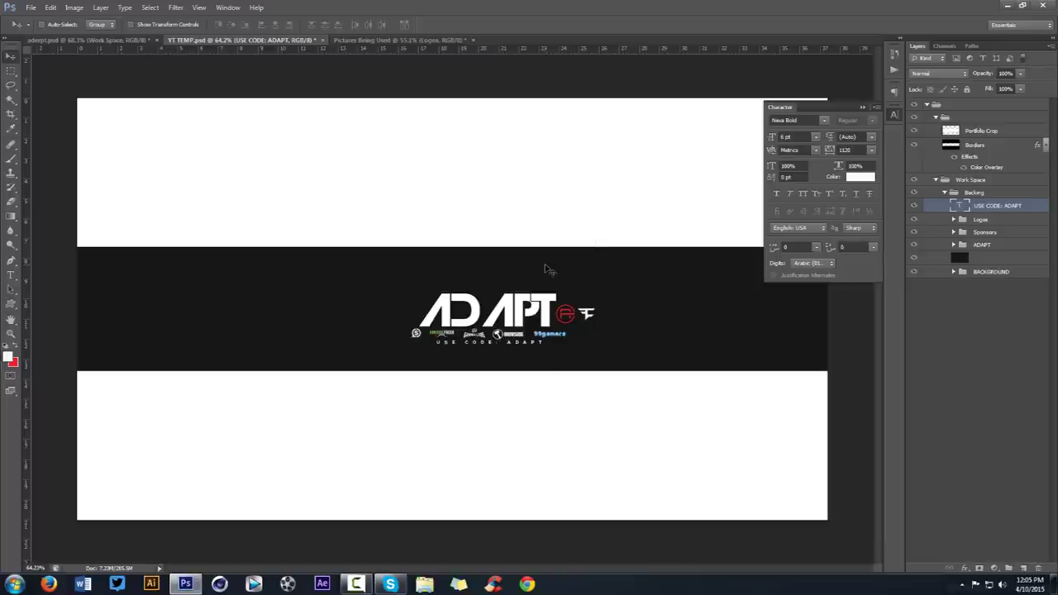
- Shift the code, logos, sponsors and ADAPT layers together slightly up and left
shift+click(981, 244)
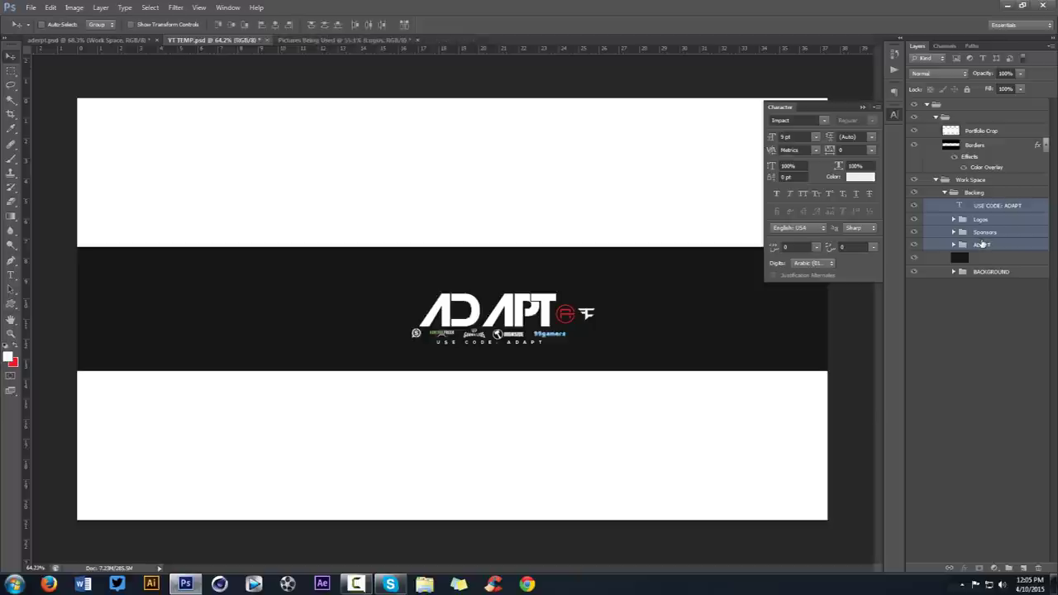
key(ctrl+semicolon)
mouse_move(585, 286)
mouse_down()
mouse_move(572, 267)
mouse_move(587, 280)
mouse_up()
key(ctrl+semicolon)
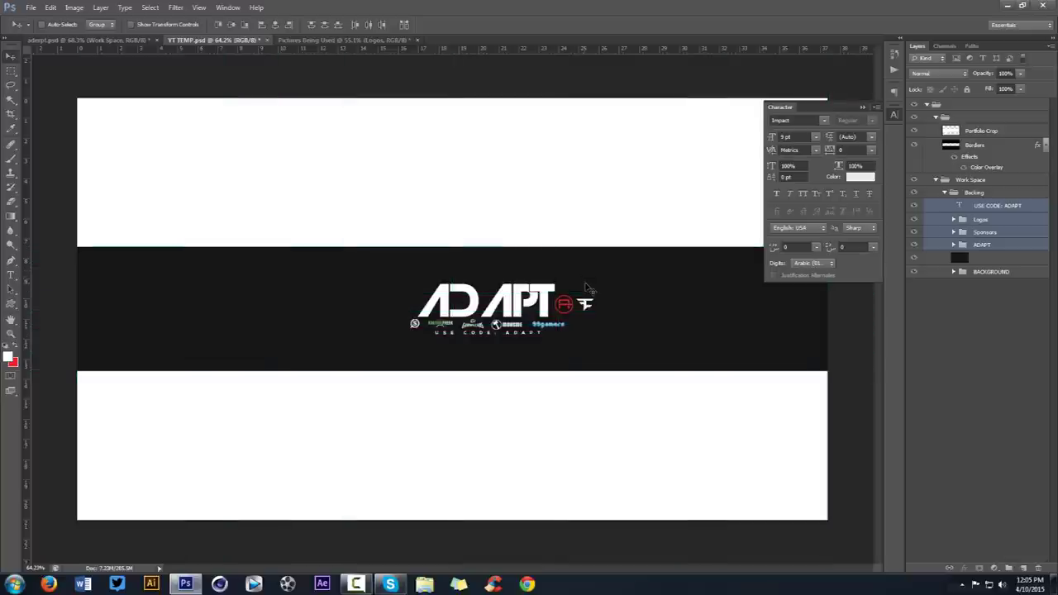
key(Left)
key(Left)
key(Left)
key(Left)
key(Left)
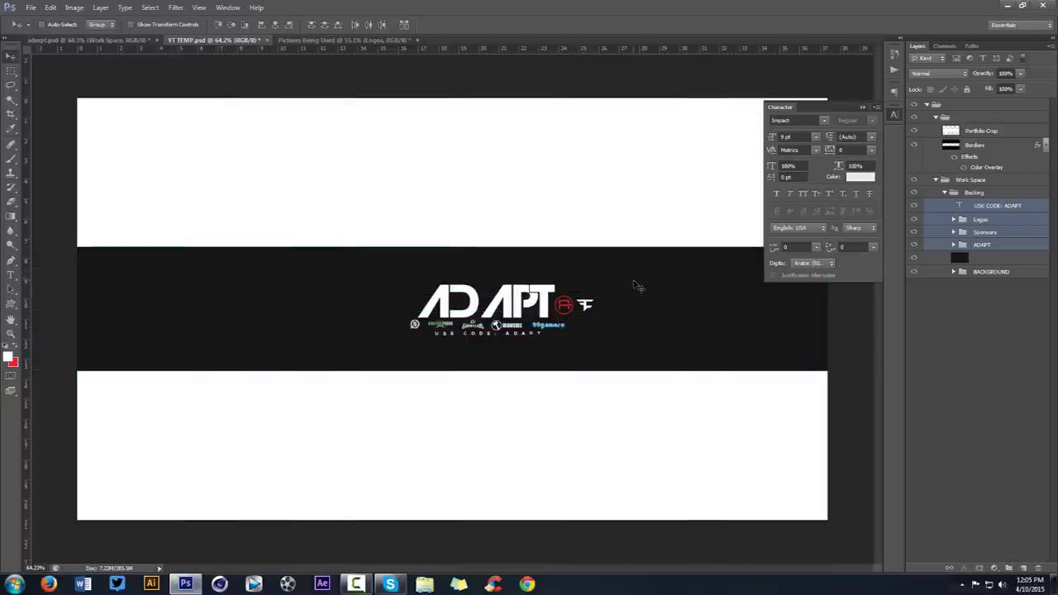
key(Left)
key(Left)
key(Left)
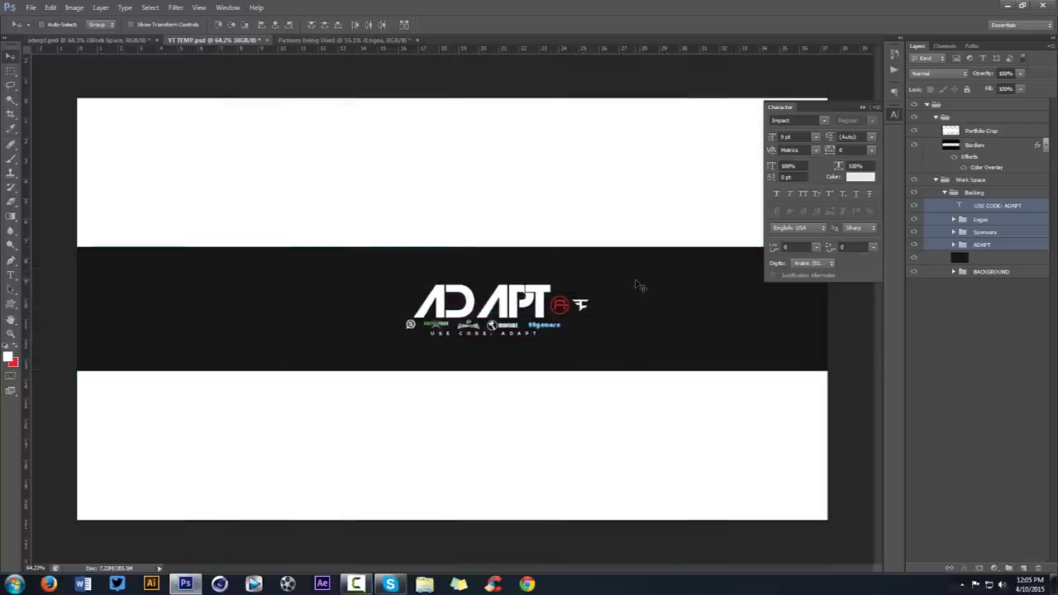
- Group the four layers and name the group TEXT
key(ctrl+g)
double_click(984, 205)
text(text)
key(Return)
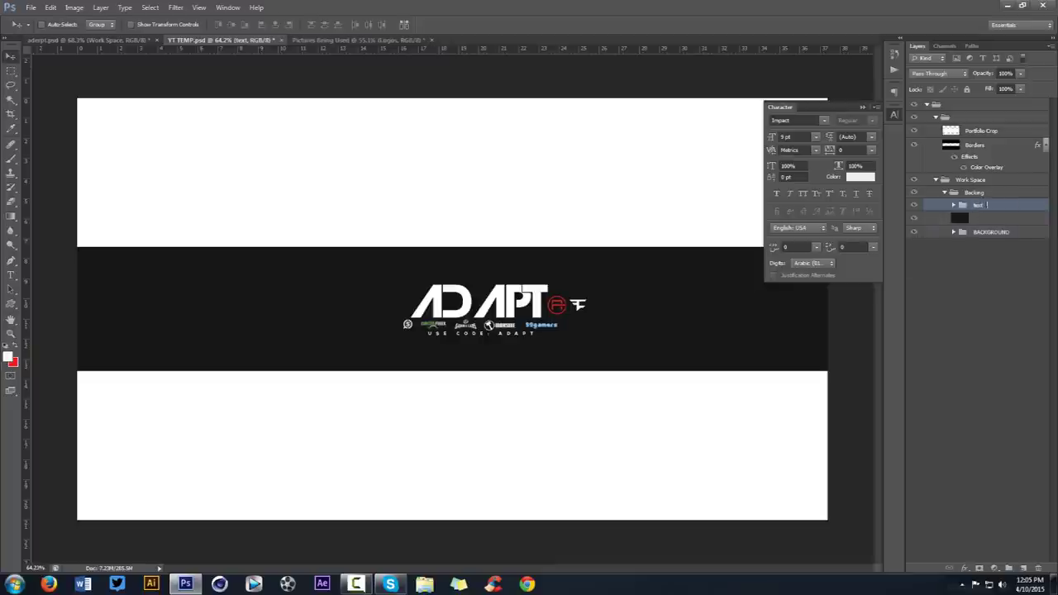
double_click(978, 206)
text(TEXT)
key(Return)
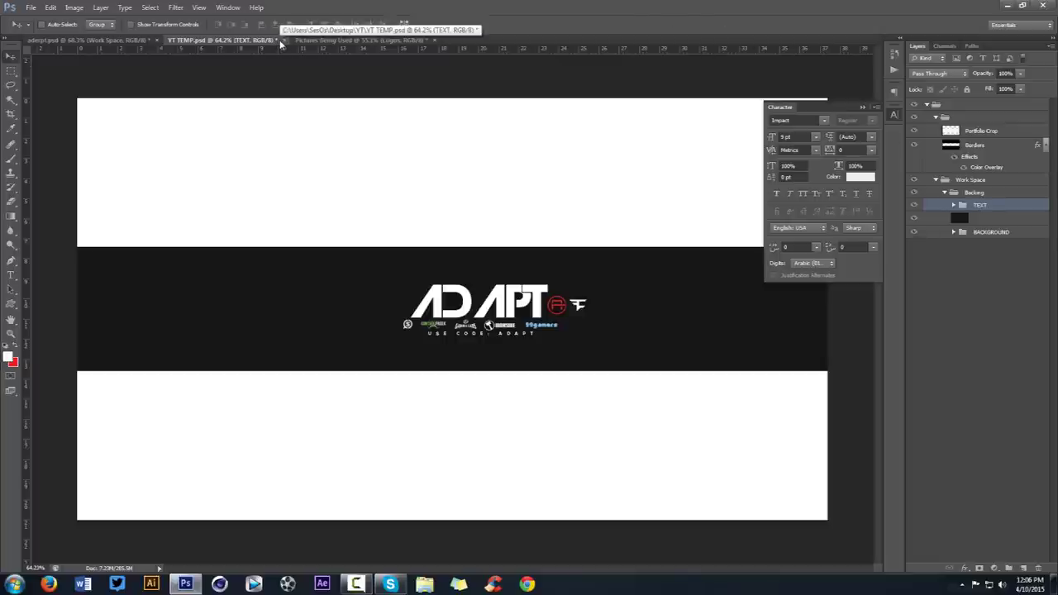
click(100, 39)
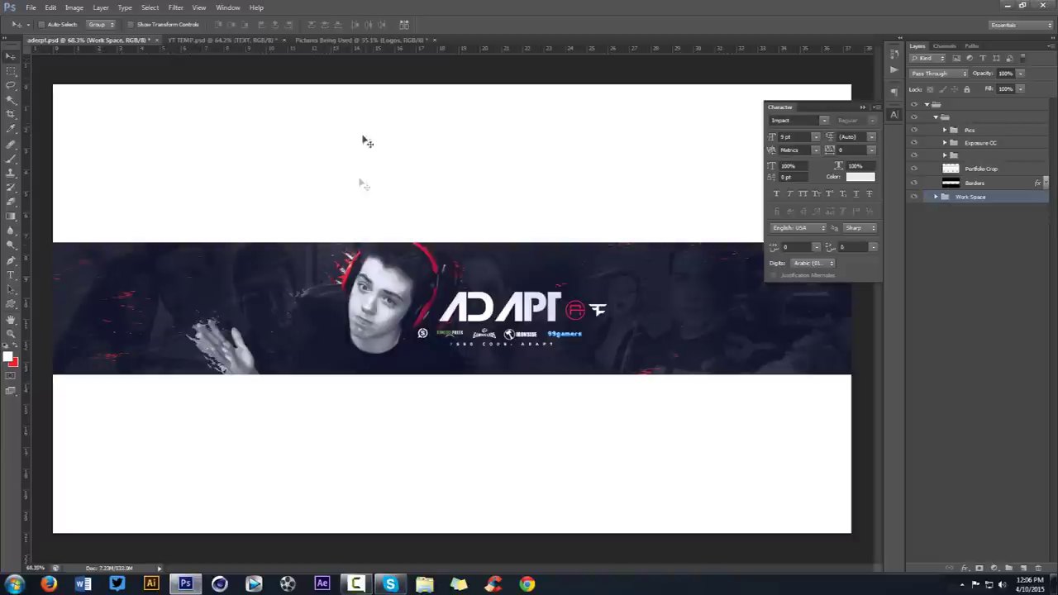
- In Pictures Being Used, toggle photo layer 1 and expand the Background pictures group
click(356, 39)
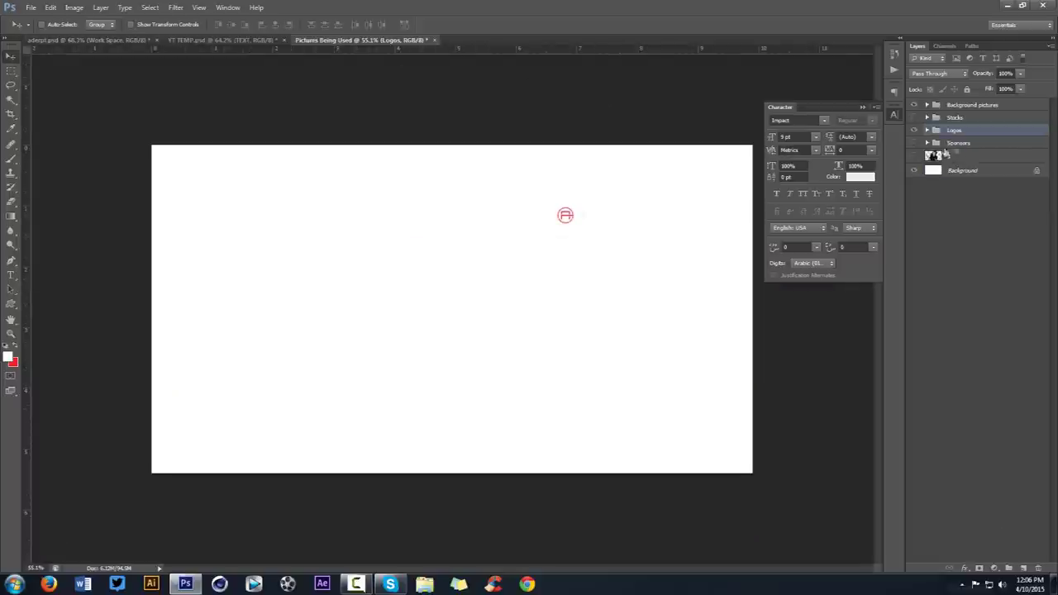
click(933, 156)
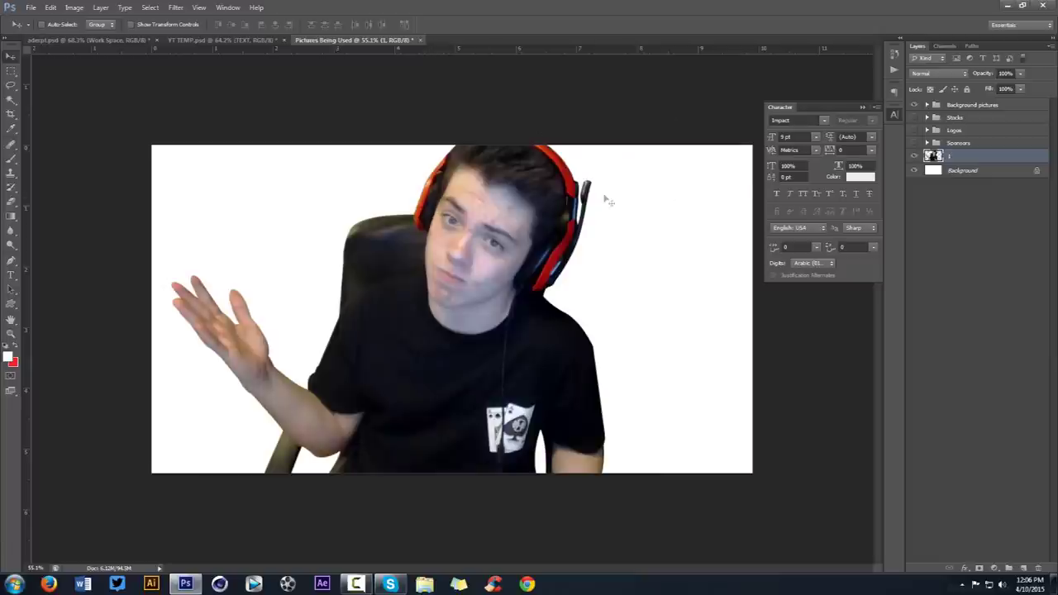
click(914, 157)
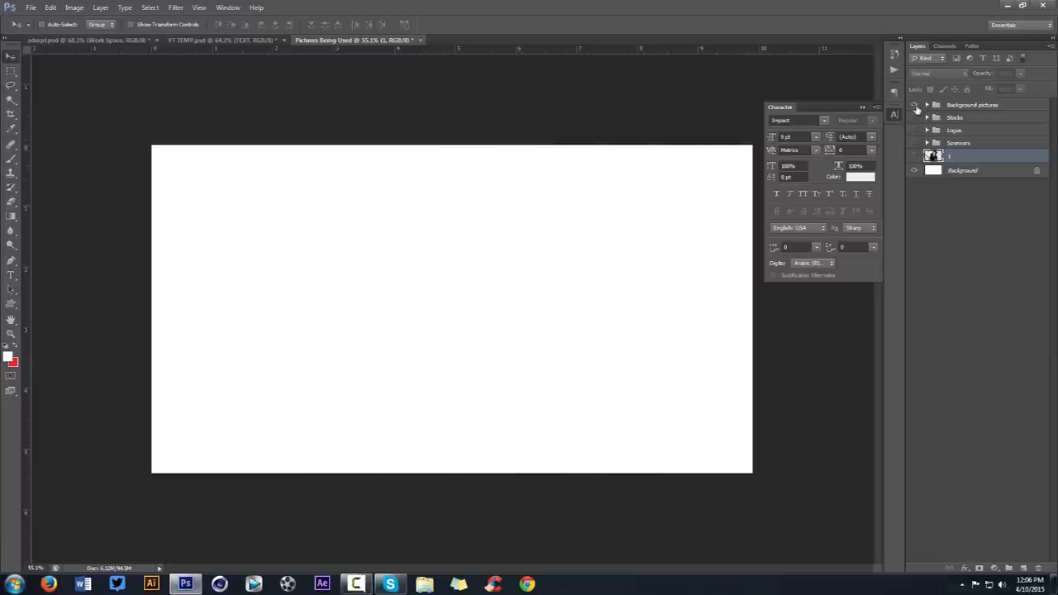
click(926, 105)
- Preview background photos 5, 3, 4, 2 and 1 one at a time, hiding each
click(915, 119)
click(914, 118)
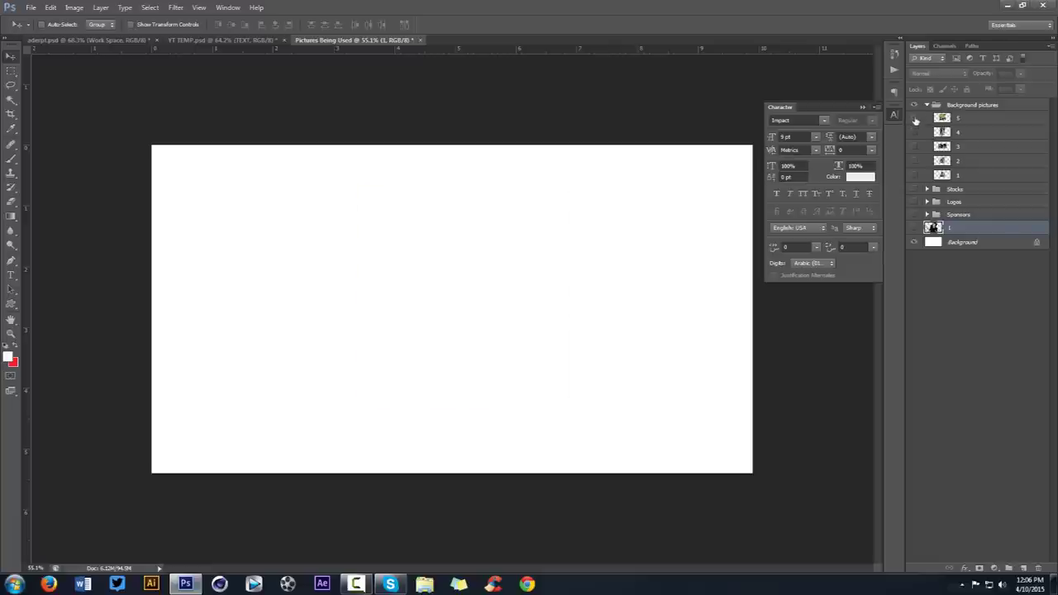
click(914, 118)
click(914, 118)
click(914, 146)
click(913, 146)
click(914, 132)
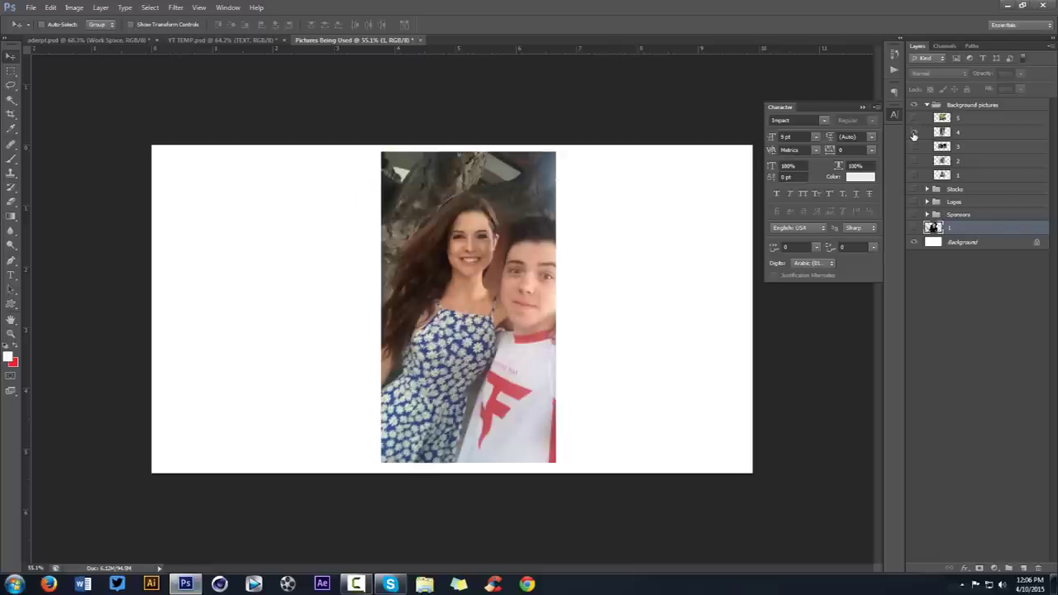
click(914, 132)
click(913, 160)
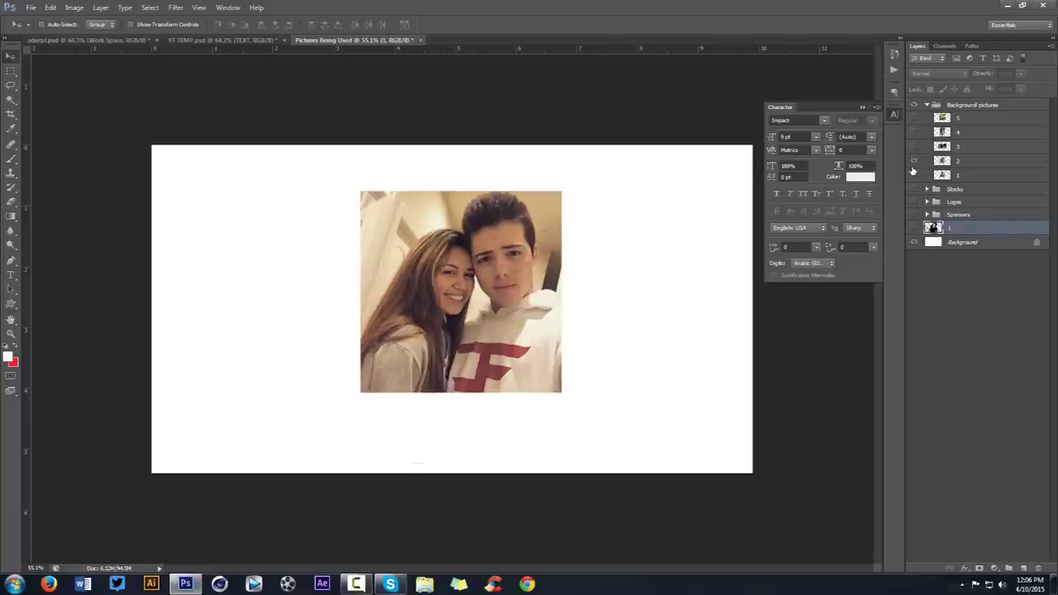
click(913, 161)
click(914, 175)
click(914, 174)
- Leave only the layer 2 couple selfie visible and zoom in on it
click(914, 133)
click(914, 132)
click(914, 118)
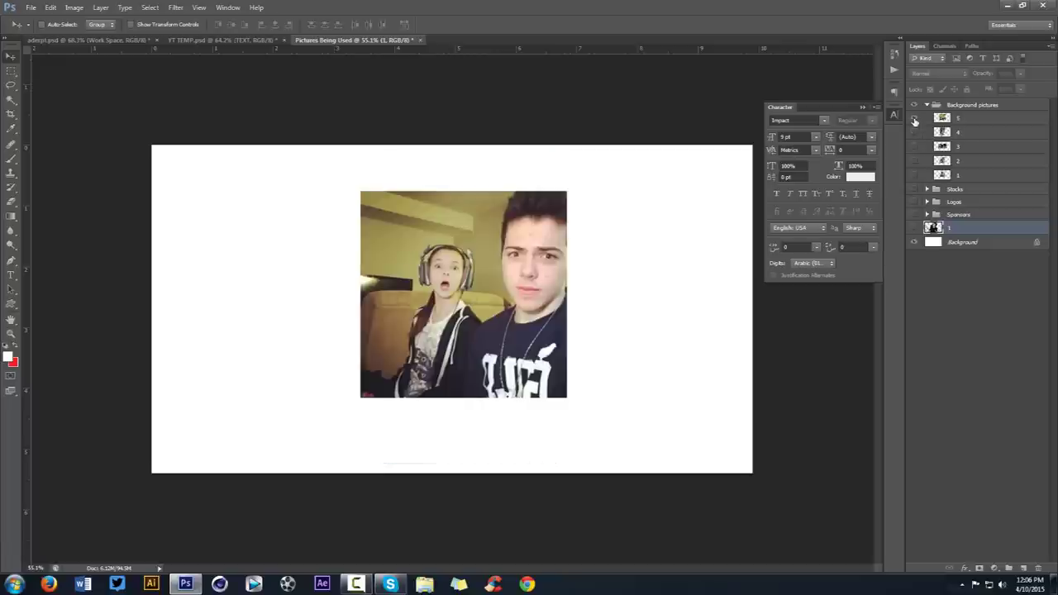
click(914, 118)
click(914, 146)
click(914, 146)
click(914, 160)
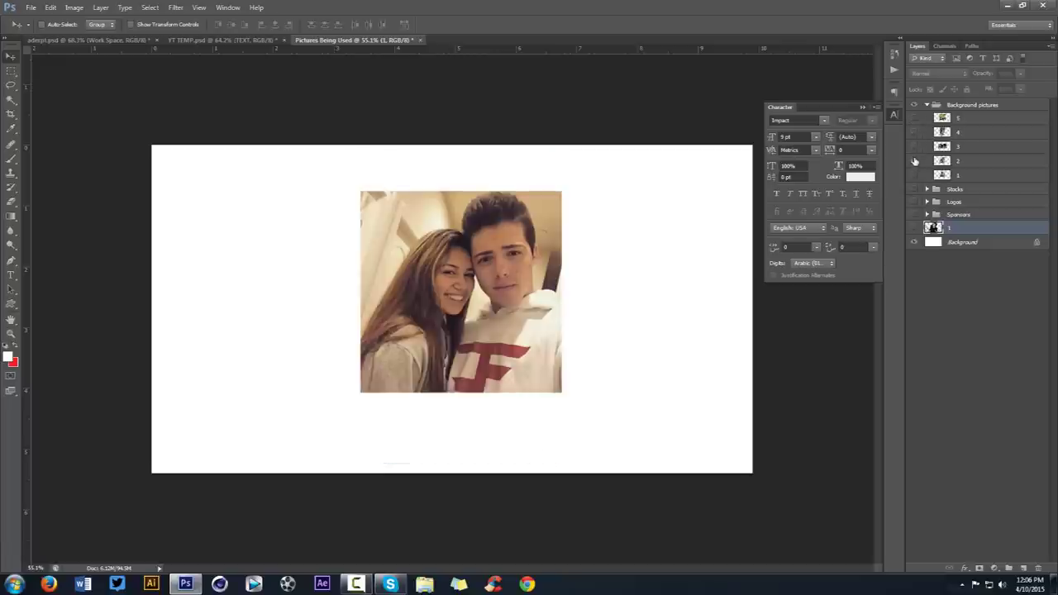
key(ctrl+plus)
key(alt)
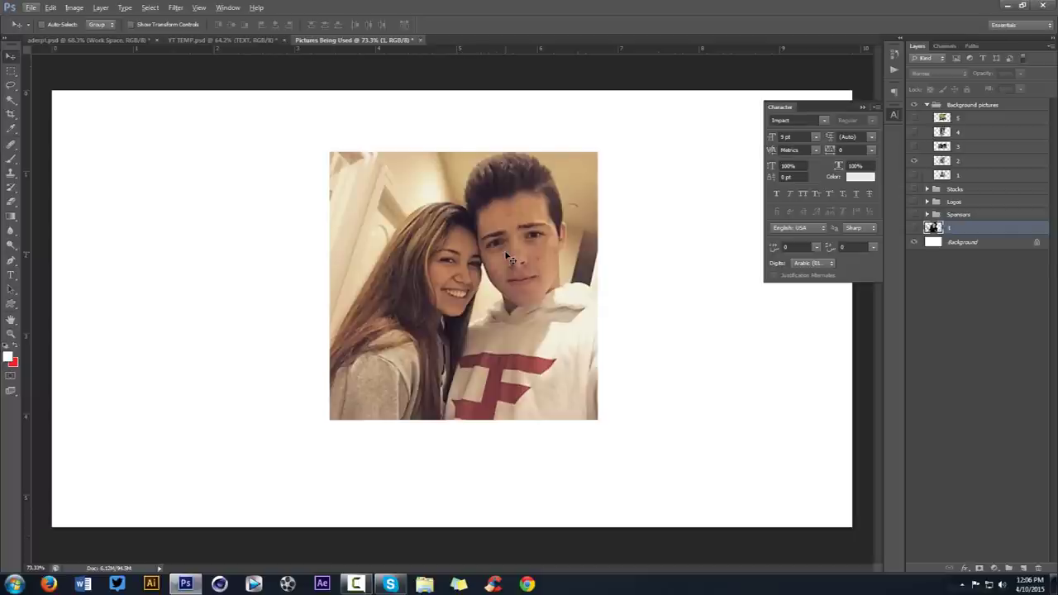
- Run Topaz DeNoise 5 on the couple selfie with Overall Strength 0.16
click(177, 7)
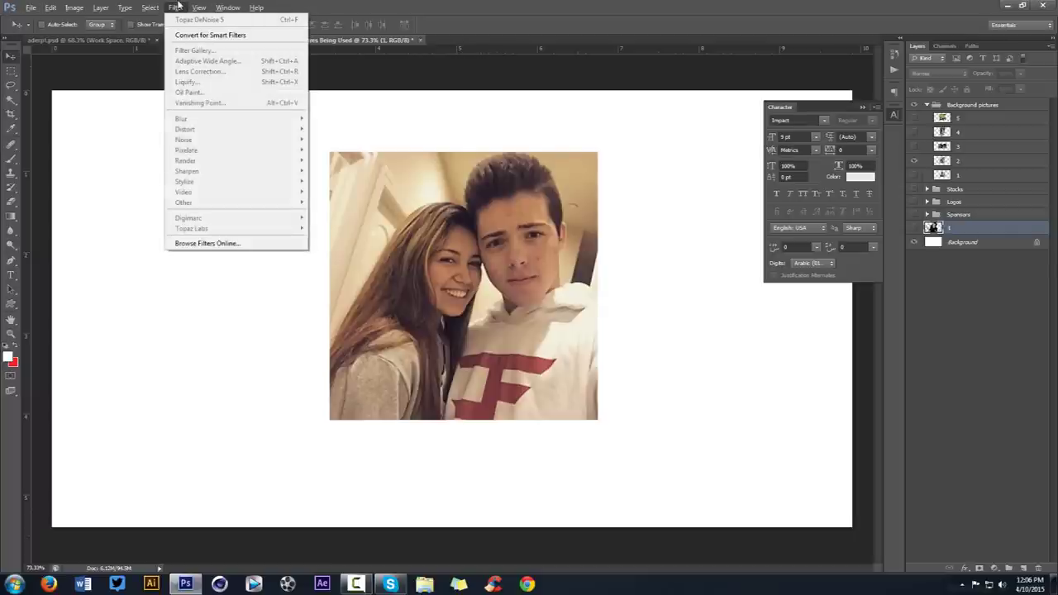
key(Escape)
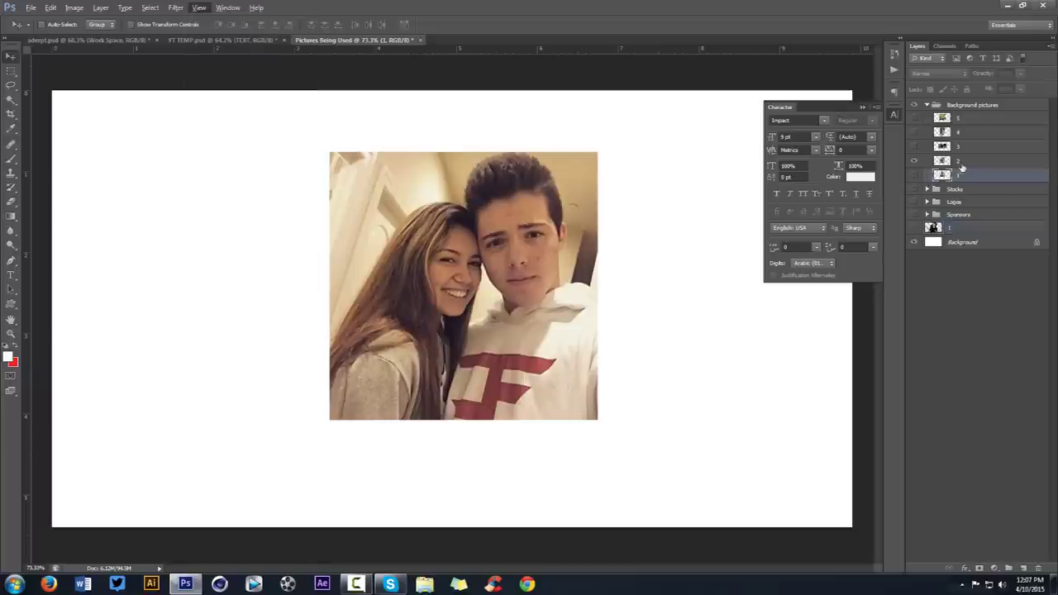
click(176, 7)
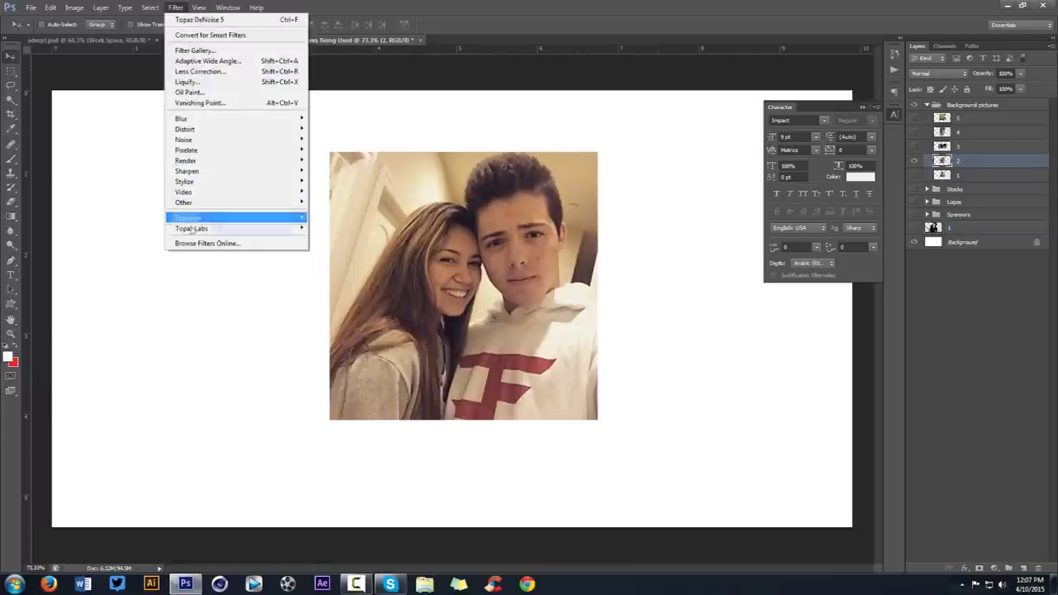
mouse_move(192, 229)
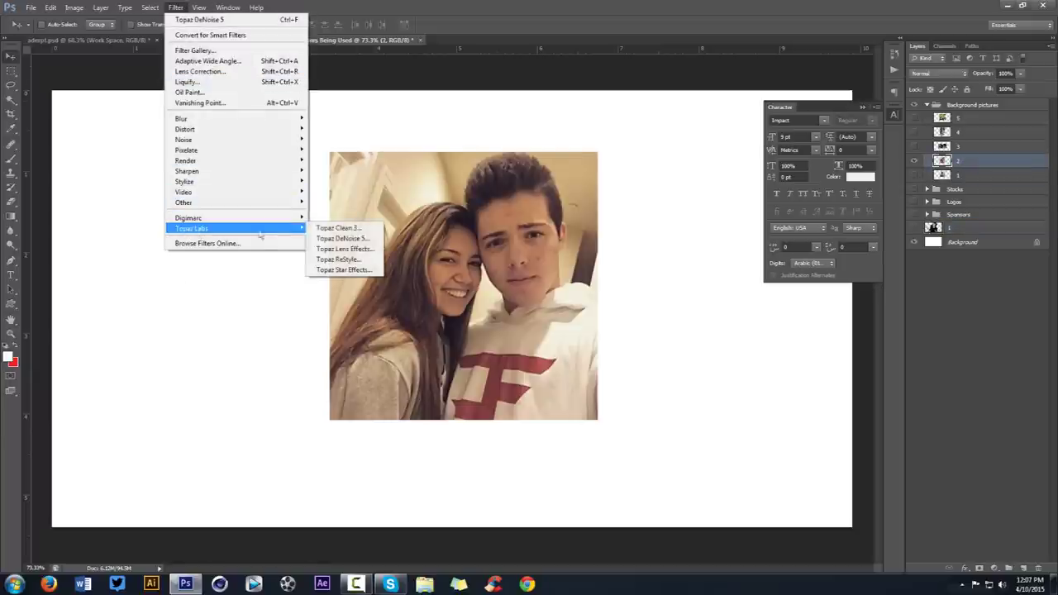
click(364, 239)
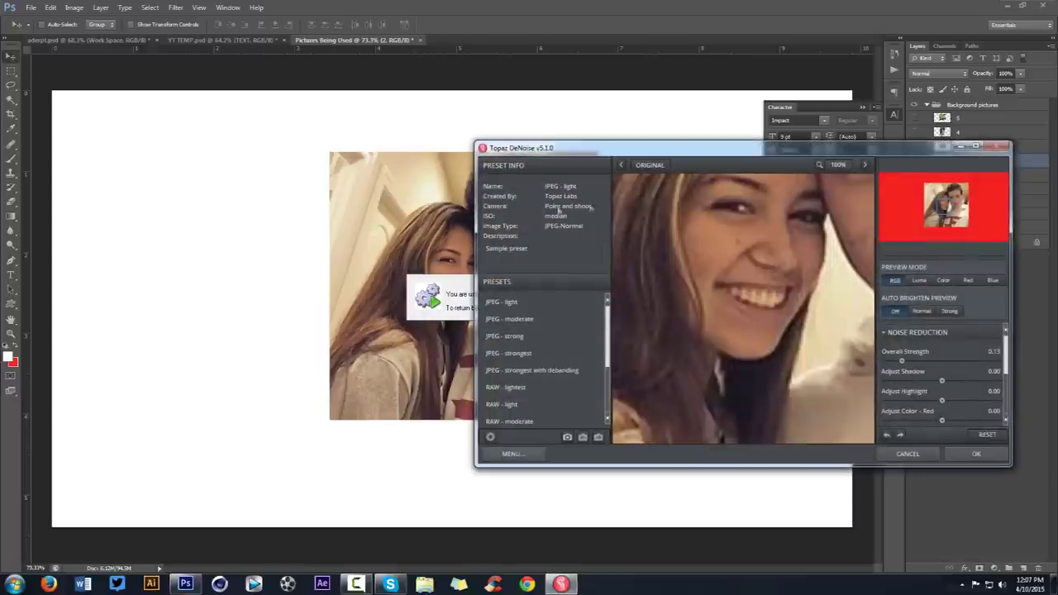
drag(901, 361, 887, 361)
drag(752, 252, 905, 362)
drag(778, 334, 822, 309)
drag(749, 244, 832, 334)
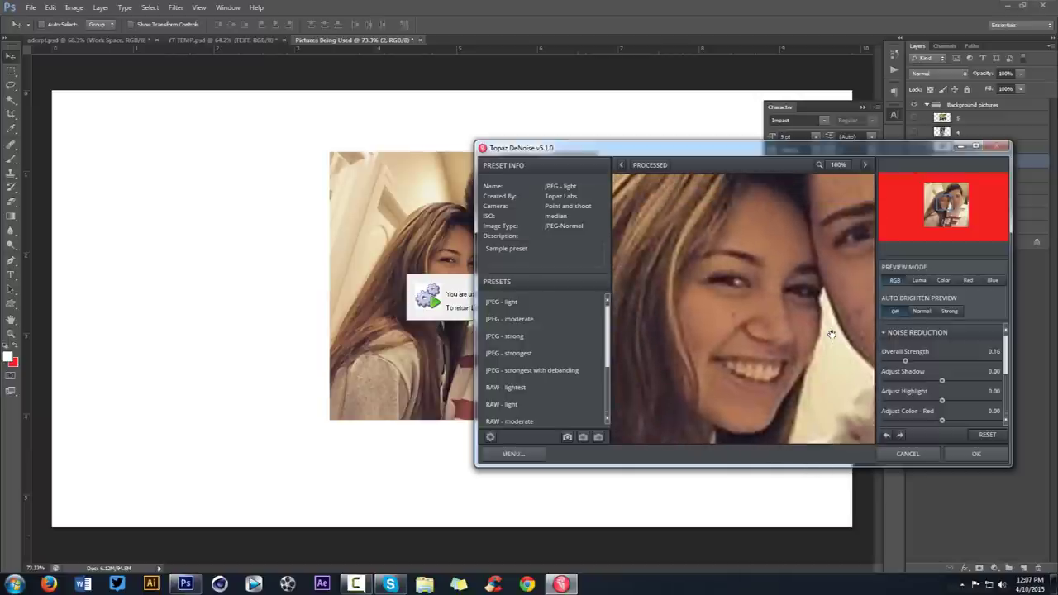
click(976, 452)
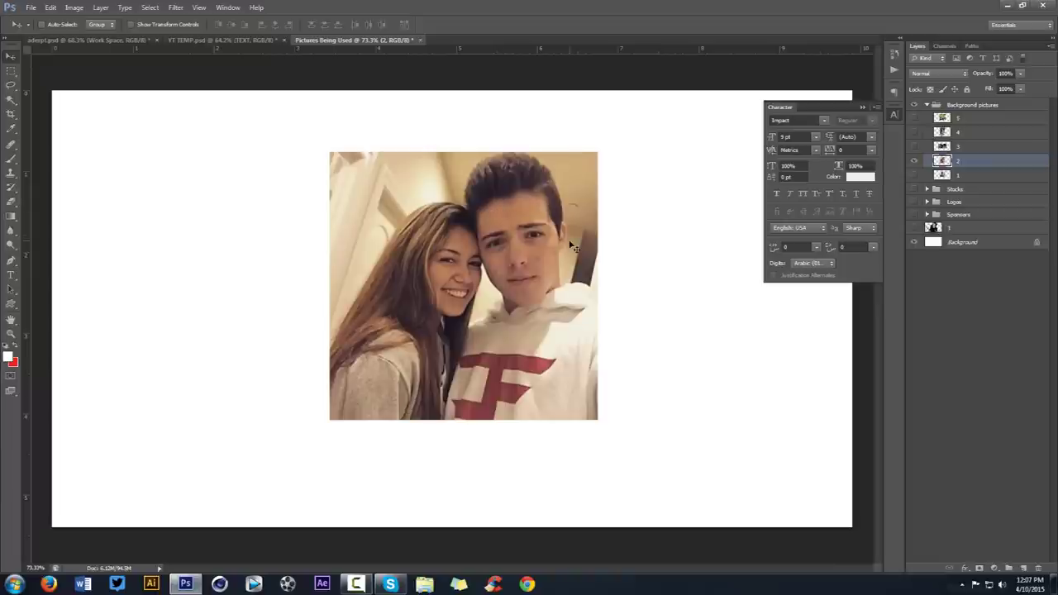
- Swap the visible photo from the layer 2 couple selfie to the layer 1 headset portrait
key(alt)
key(alt+bracketright)
key(alt+bracketright)
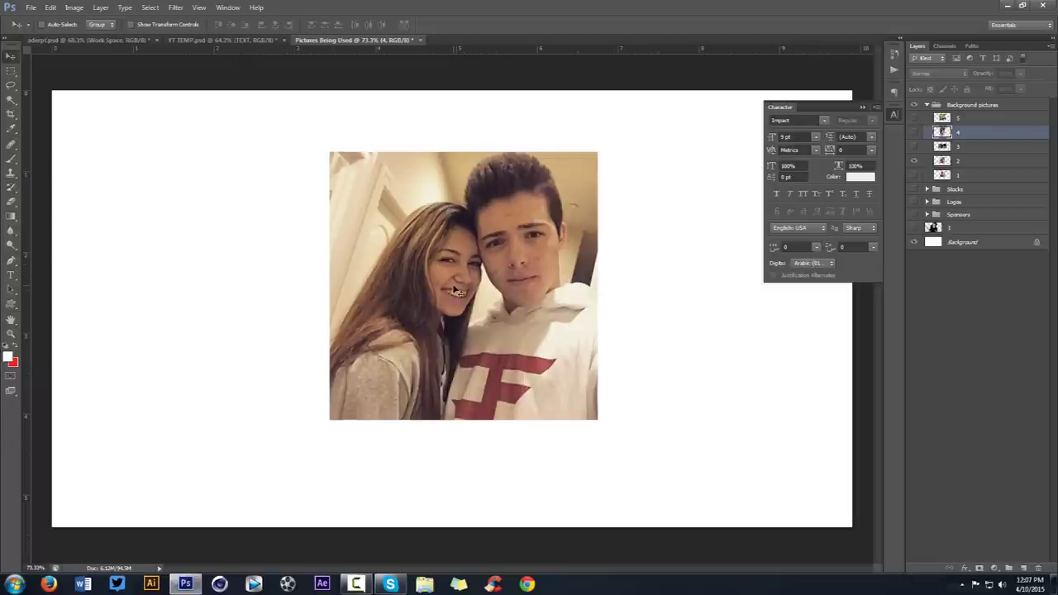
key(alt+bracketleft)
key(alt+bracketleft)
key(alt+bracketright)
key(alt+bracketright)
key(alt+bracketleft)
key(alt+bracketleft)
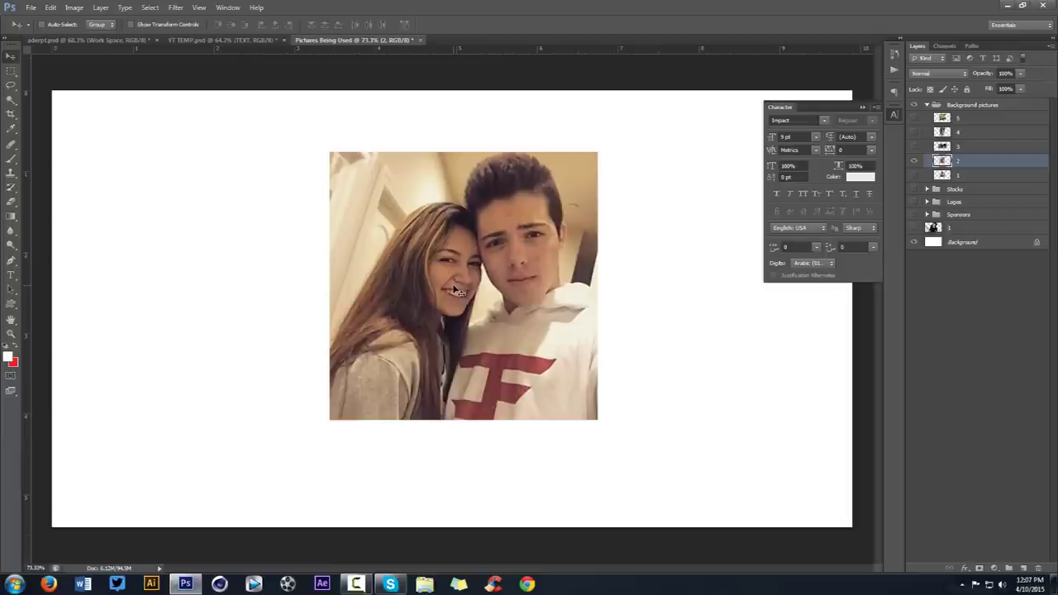
click(915, 163)
click(915, 227)
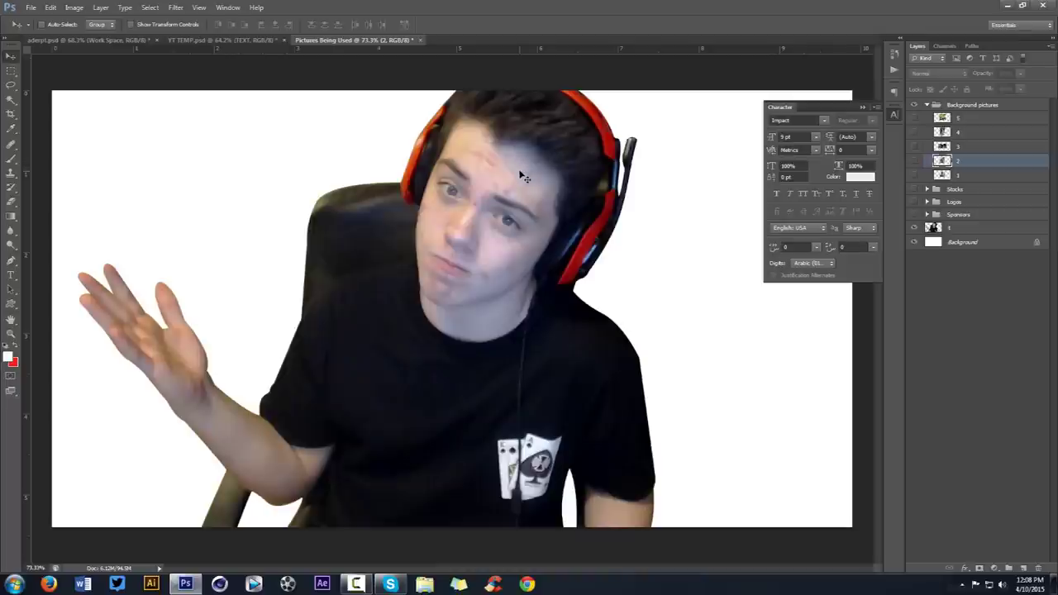
- Copy the streamer photo layer into the YT TEMP banner
click(966, 231)
drag(578, 221, 389, 259)
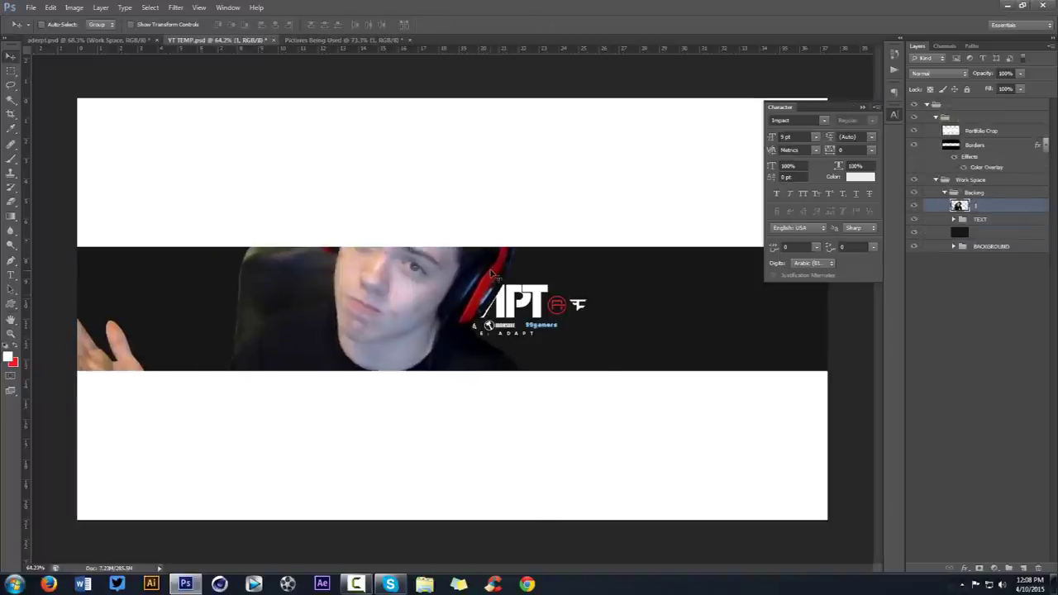
key(ctrl+t)
drag(543, 134, 324, 306)
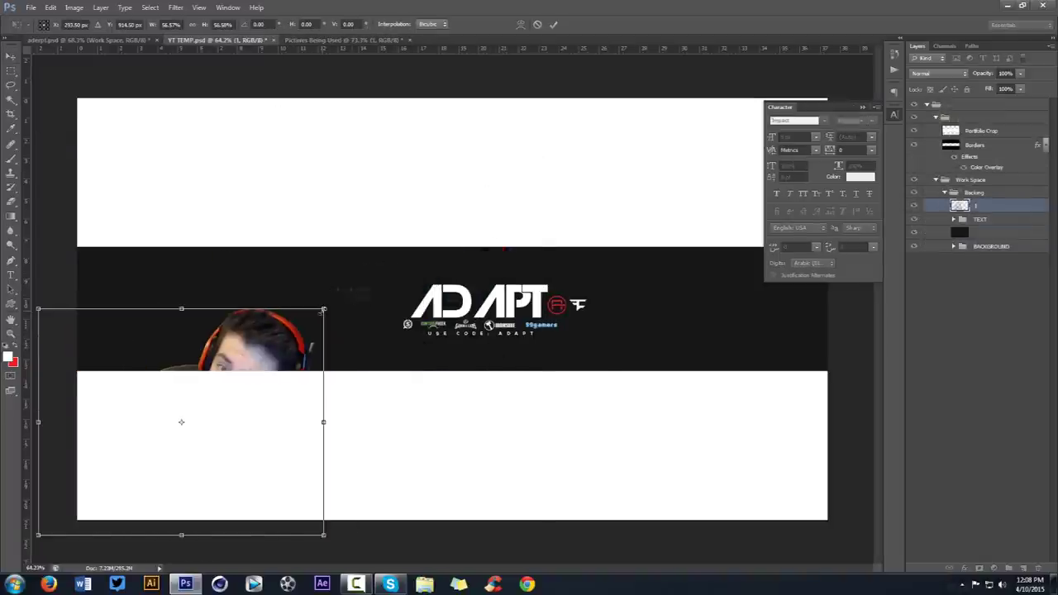
key(Return)
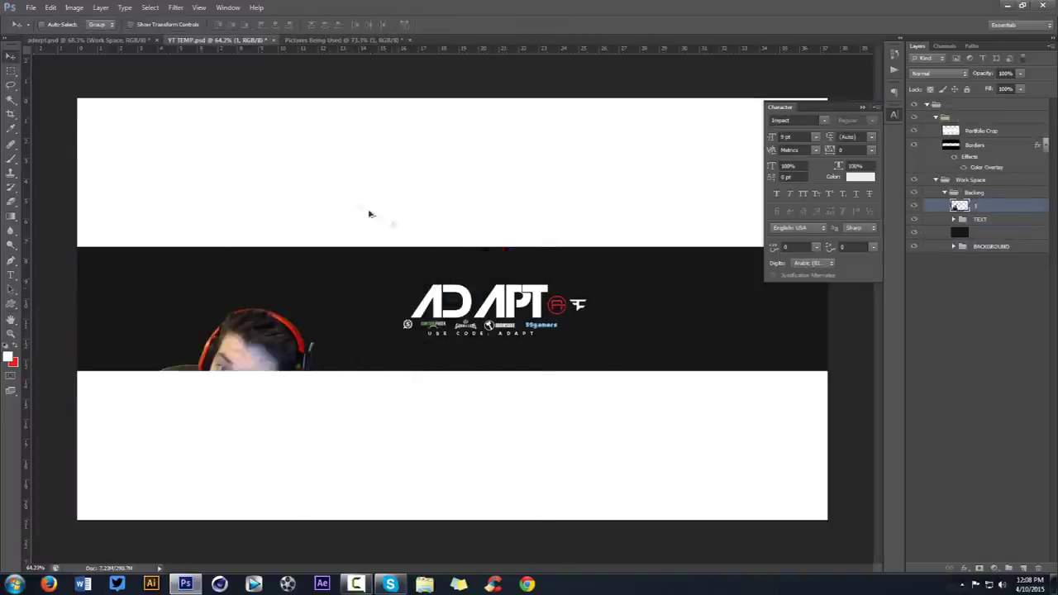
key(ctrl+z)
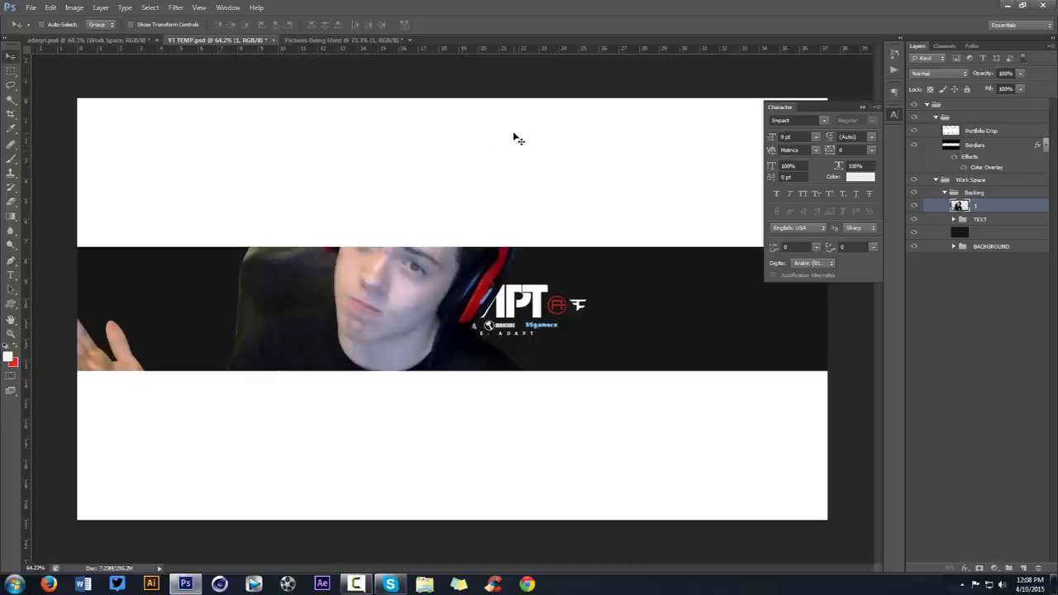
- Scale the streamer photo down and place it left of the ADAPT logo on the dark band
key(ctrl+t)
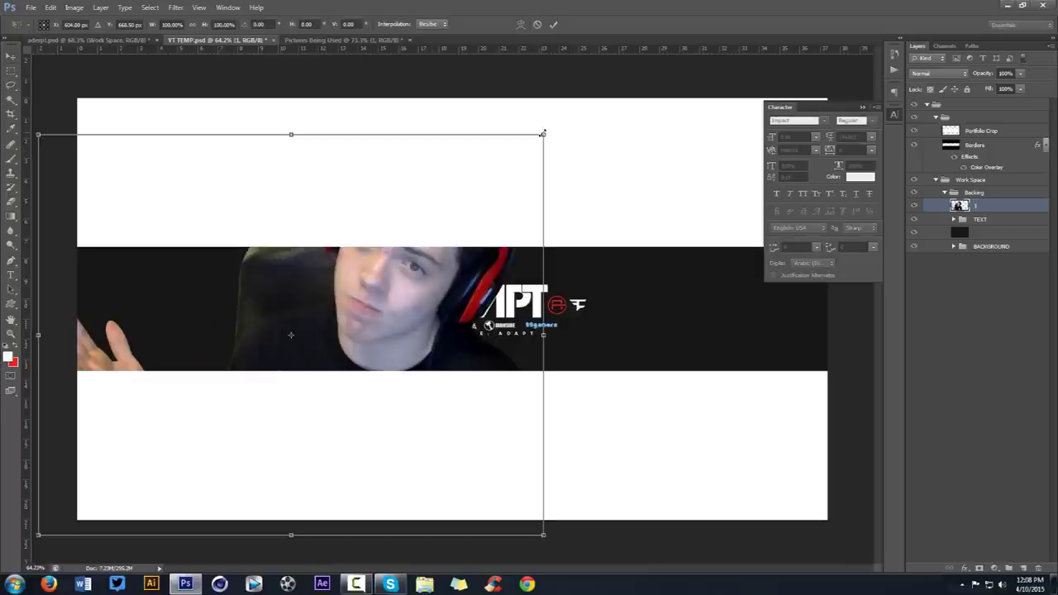
drag(542, 133, 634, 173)
drag(533, 244, 285, 300)
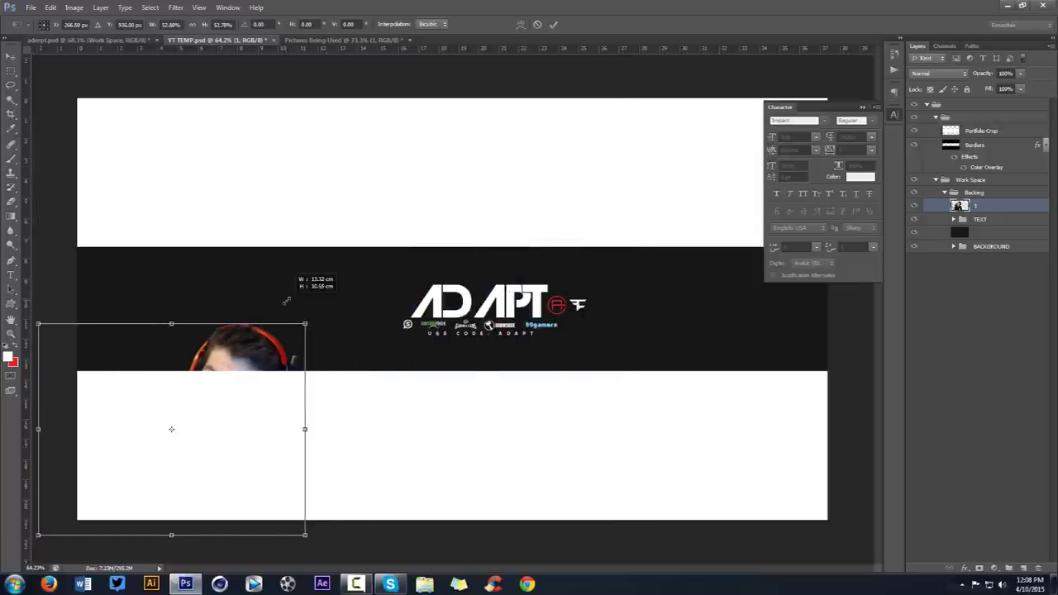
click(537, 24)
drag(413, 109, 371, 99)
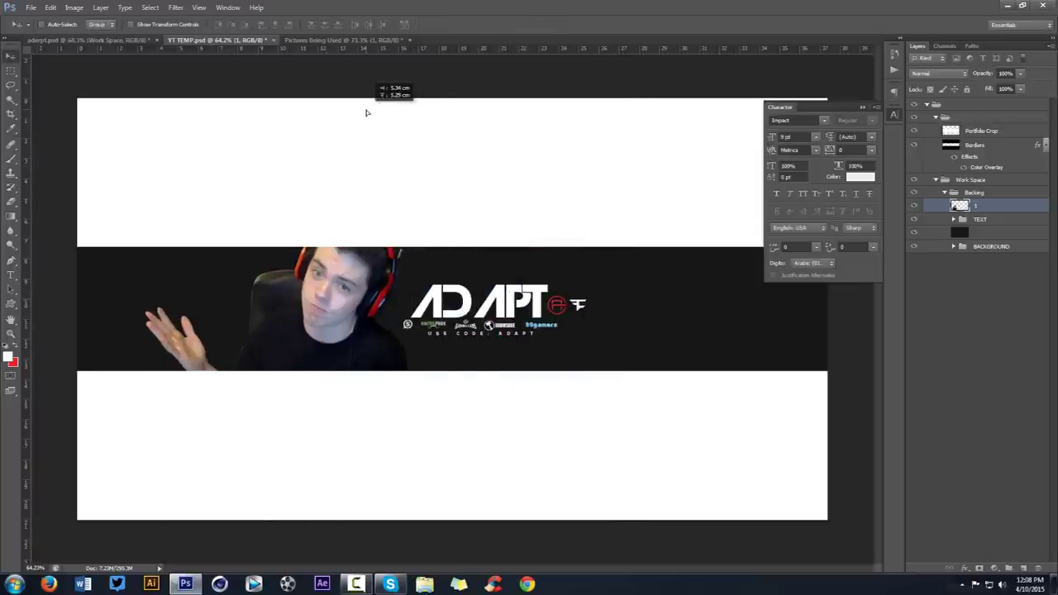
key(ctrl+t)
drag(412, 218, 442, 237)
key(Return)
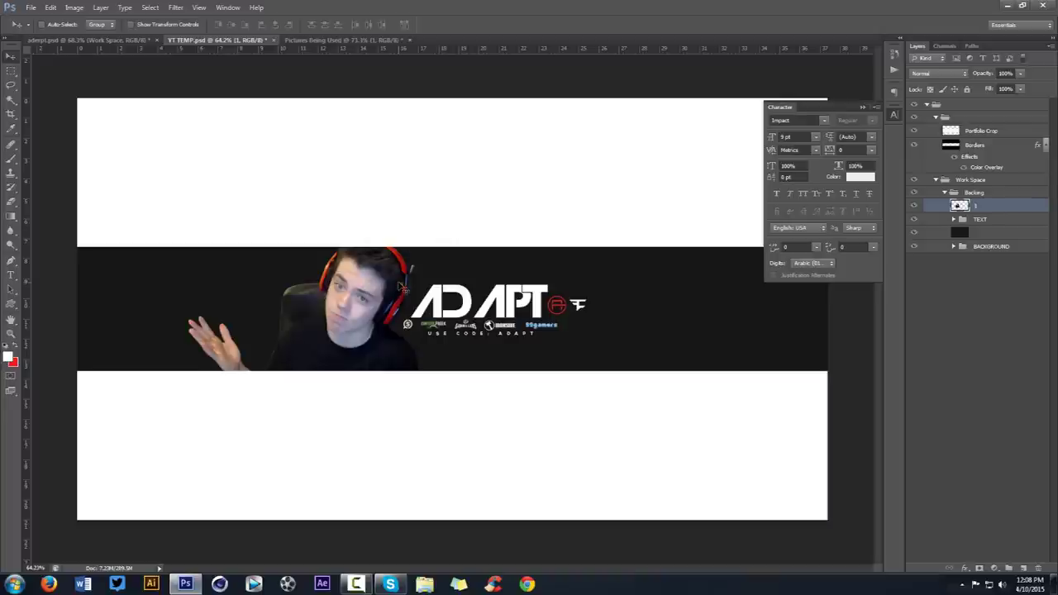
- Compare against adept.psd, then add an empty Layer 33 above the portrait in YT TEMP
click(91, 40)
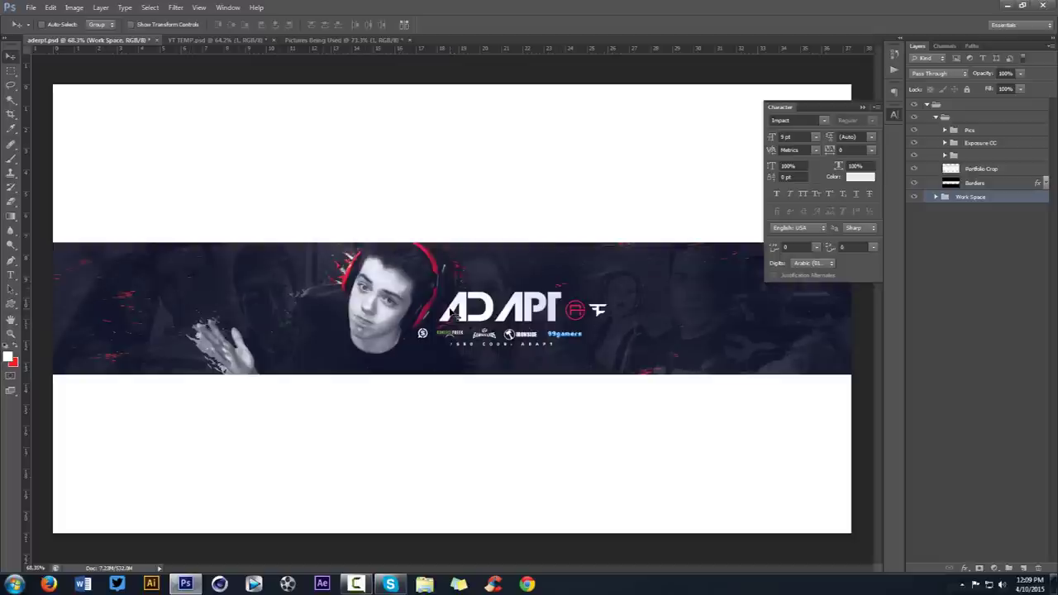
click(211, 40)
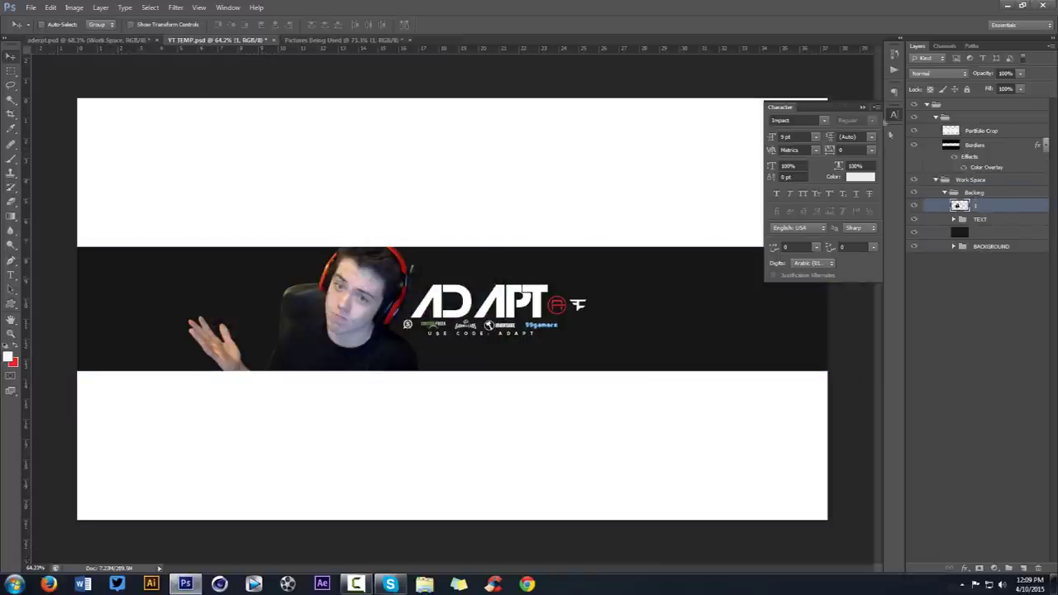
click(862, 108)
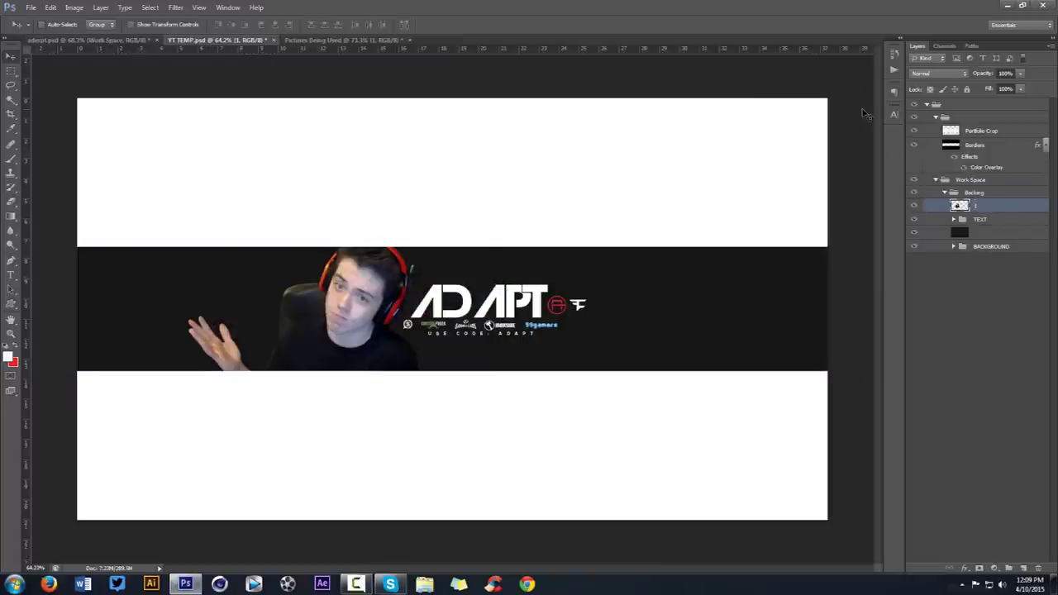
key(ctrl+shift+n)
click(609, 189)
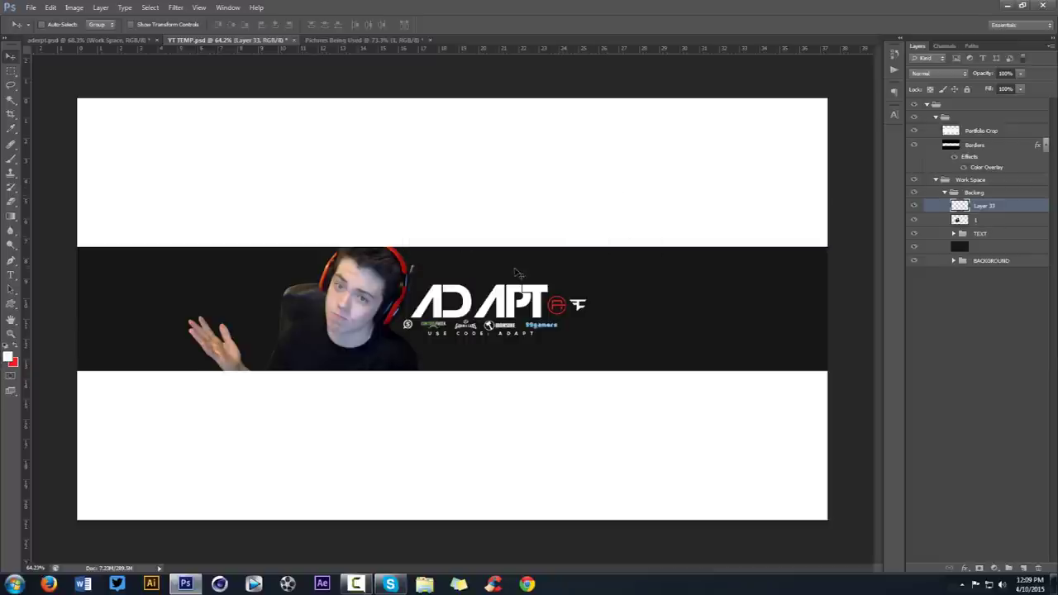
- Set up the Brush tool's size and hardness
key(b)
mouse_move(189, 313)
mouse_down()
mouse_move(87, 295)
mouse_move(190, 306)
mouse_move(203, 298)
mouse_move(167, 296)
mouse_up()
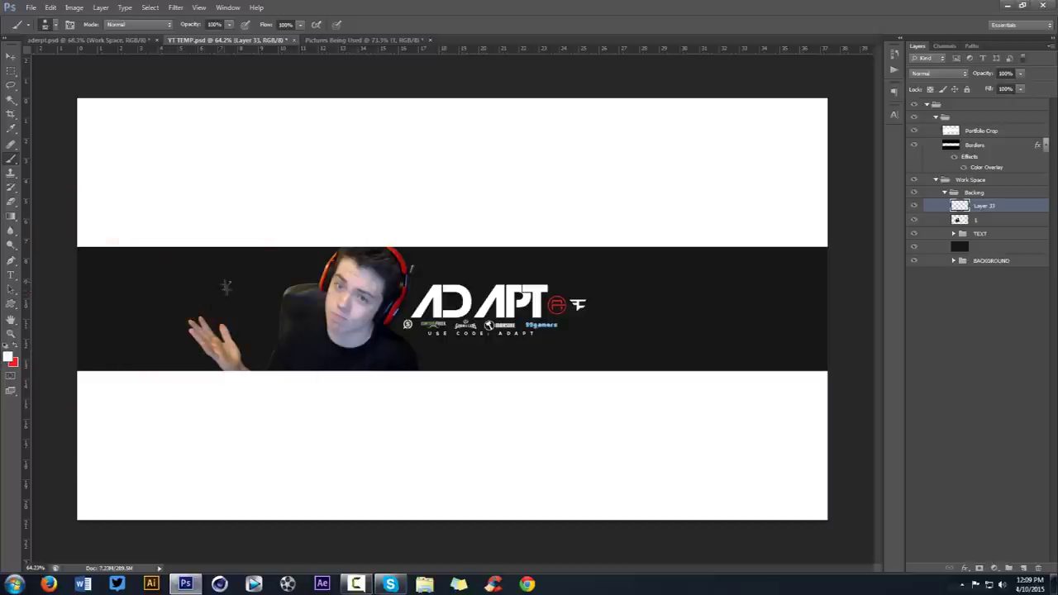
right_click(303, 314)
click(328, 322)
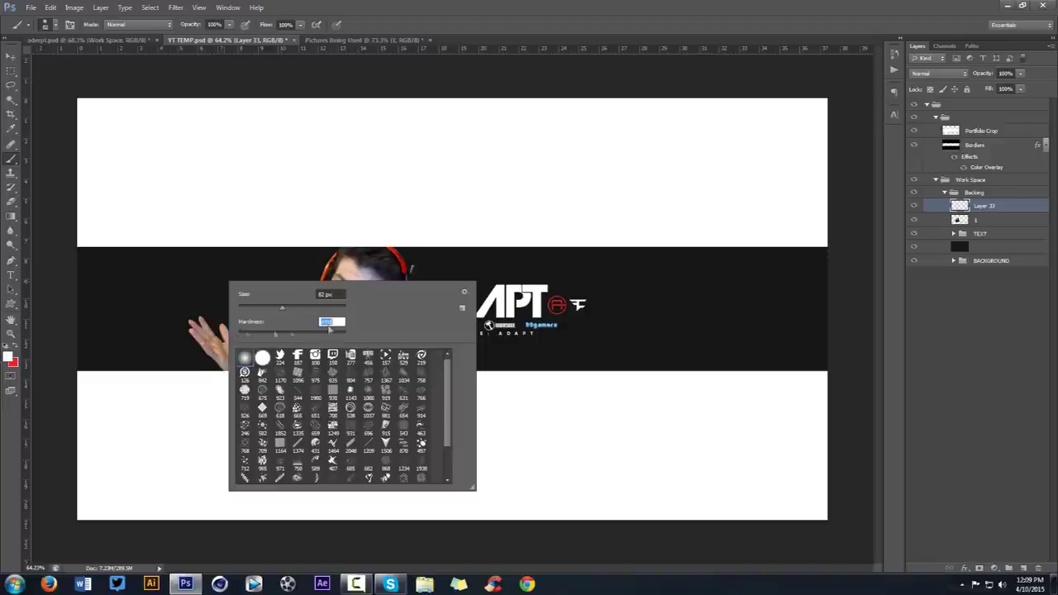
click(225, 283)
mouse_move(234, 315)
mouse_down()
mouse_move(239, 135)
mouse_move(243, 446)
mouse_up()
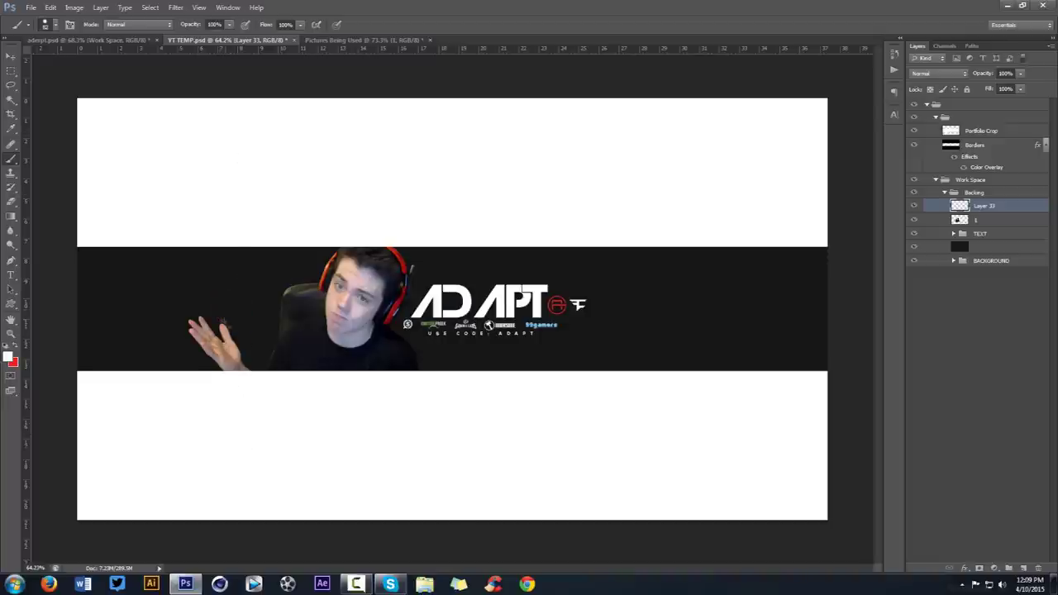
- Make black the foreground colour and brush it over the streamer's figure on Layer 33
click(10, 357)
click(611, 339)
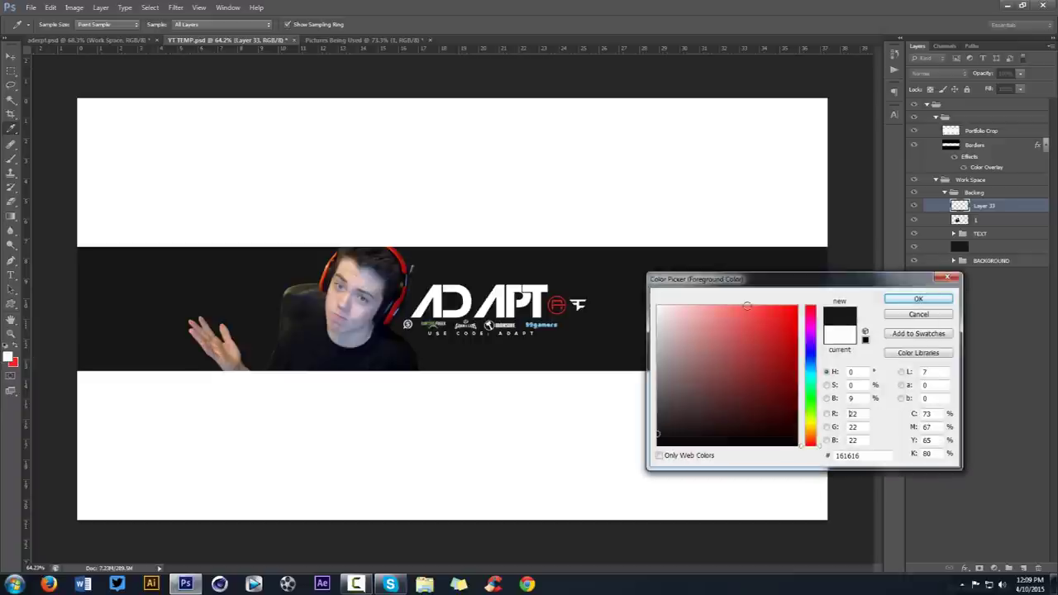
click(914, 299)
click(10, 358)
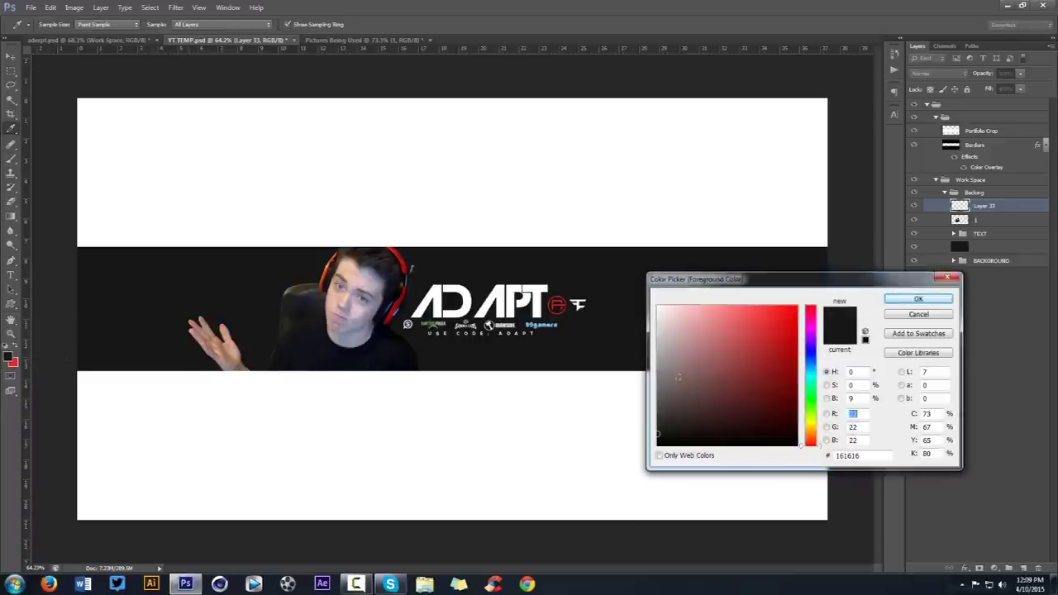
click(915, 299)
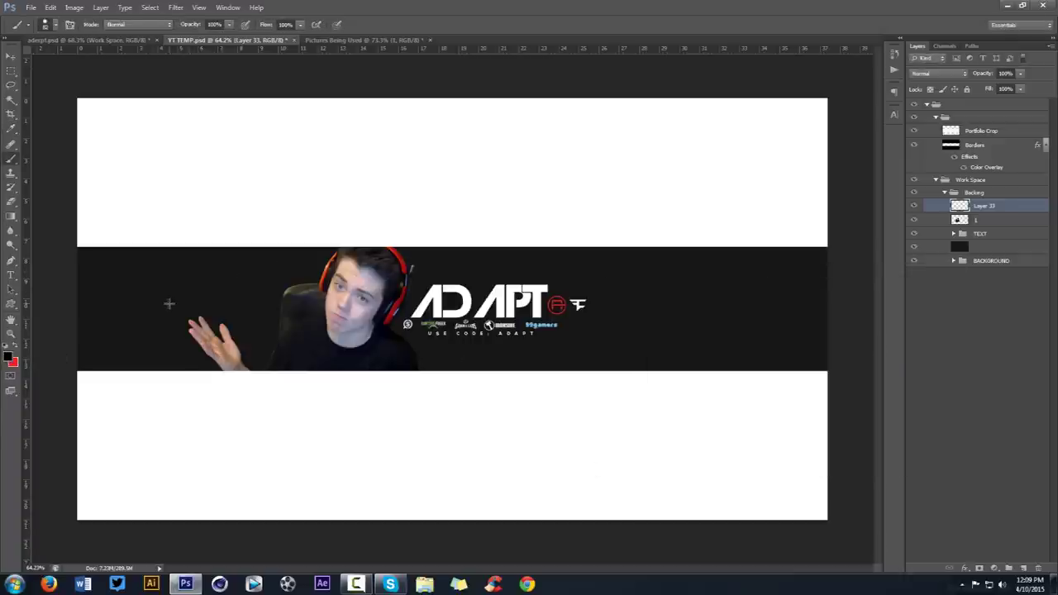
key(b)
scroll(173, 318, up, 5)
mouse_move(181, 335)
mouse_down()
mouse_move(201, 343)
mouse_move(157, 307)
mouse_move(236, 411)
mouse_move(339, 371)
mouse_move(314, 257)
mouse_move(338, 250)
mouse_move(349, 302)
mouse_move(421, 348)
mouse_move(441, 312)
mouse_move(449, 236)
mouse_move(436, 309)
mouse_move(445, 291)
mouse_move(439, 300)
mouse_move(461, 354)
mouse_move(534, 397)
mouse_move(522, 397)
mouse_up()
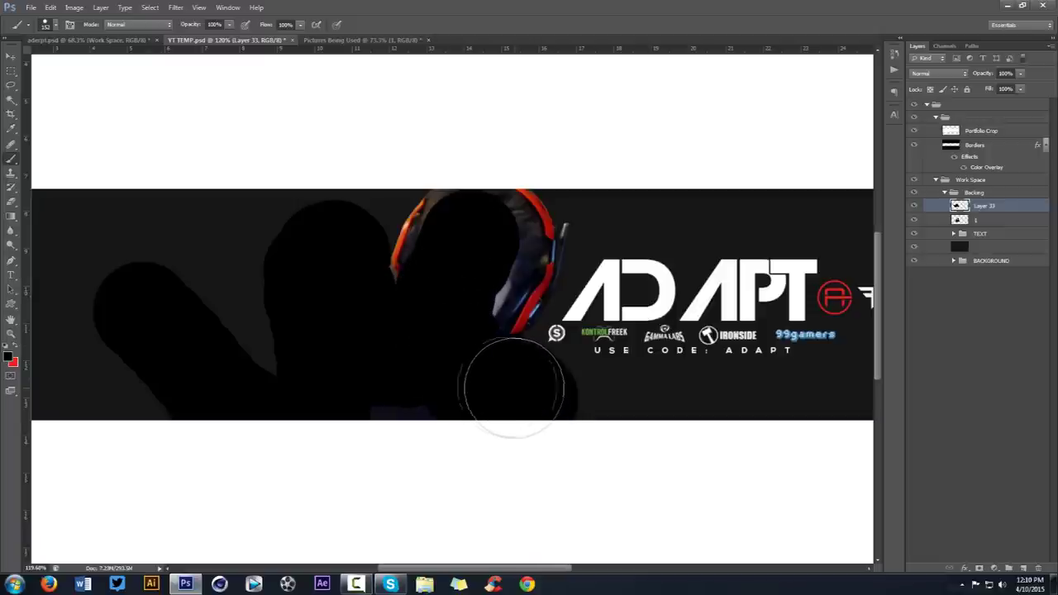
- With a smaller brush, paint black over the headset's grey band and inner band edges
scroll(449, 362, up, 4)
alt+right_click(509, 264)
mouse_move(509, 264)
mouse_down()
mouse_move(535, 240)
mouse_move(514, 281)
mouse_up()
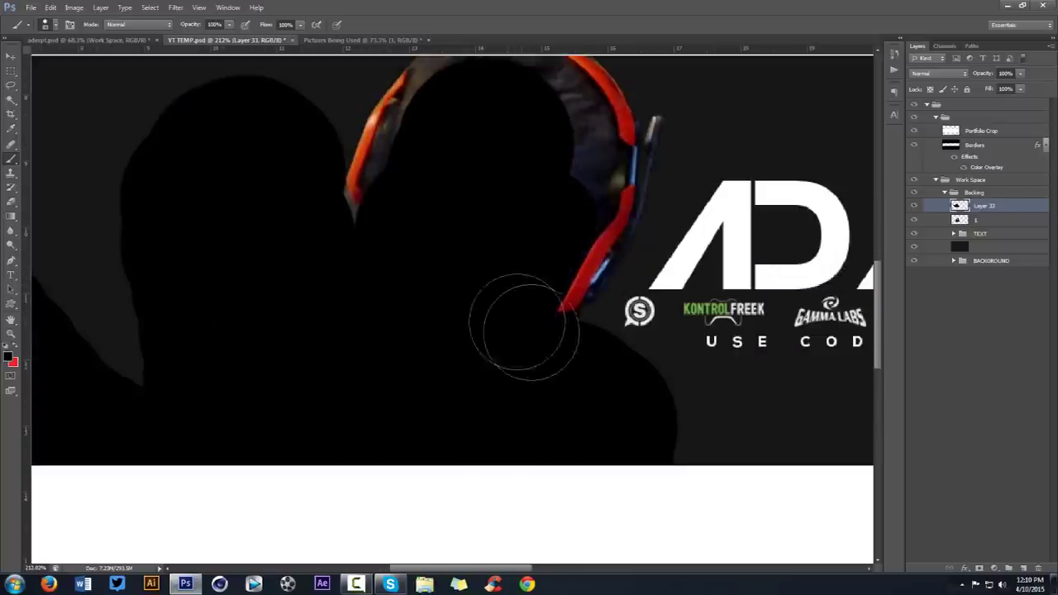
alt+right_click(368, 237)
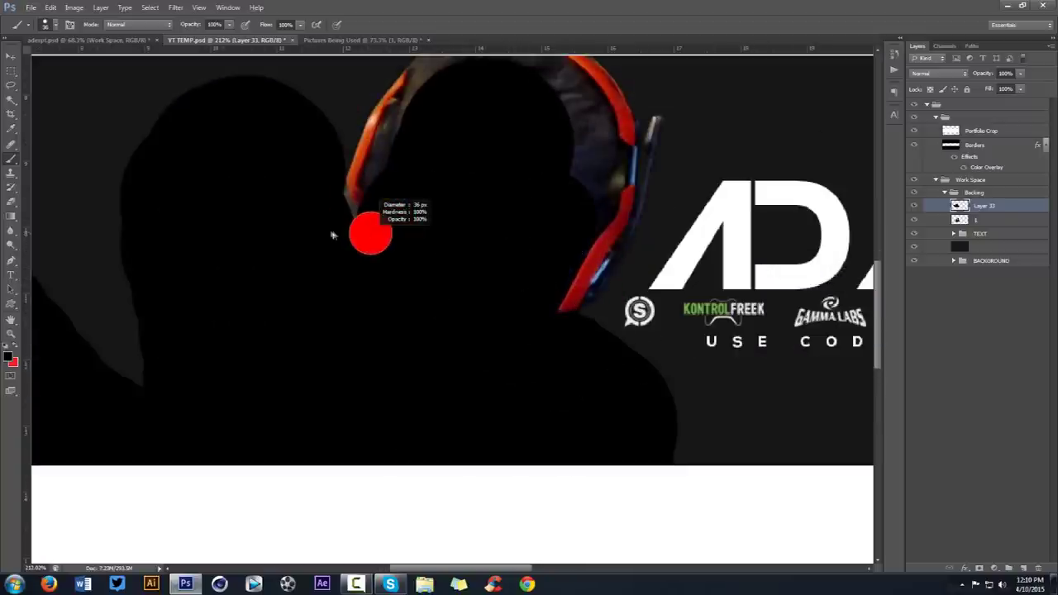
mouse_move(371, 222)
mouse_down()
mouse_move(381, 200)
mouse_move(372, 179)
mouse_move(419, 70)
mouse_move(468, 66)
mouse_up()
scroll(500, 143, up, 3)
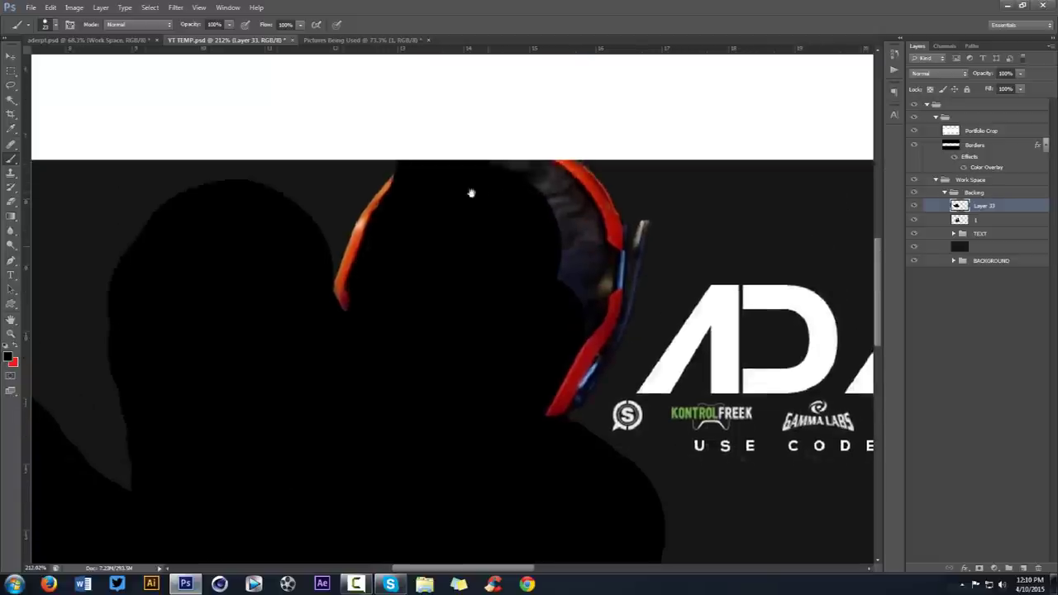
mouse_move(554, 192)
mouse_down()
mouse_move(593, 272)
mouse_move(622, 284)
mouse_move(591, 281)
mouse_move(581, 334)
mouse_move(591, 323)
mouse_move(544, 212)
mouse_move(603, 283)
mouse_move(600, 297)
mouse_move(634, 282)
mouse_move(644, 233)
mouse_move(622, 292)
mouse_move(632, 307)
mouse_move(627, 348)
mouse_move(589, 408)
mouse_up()
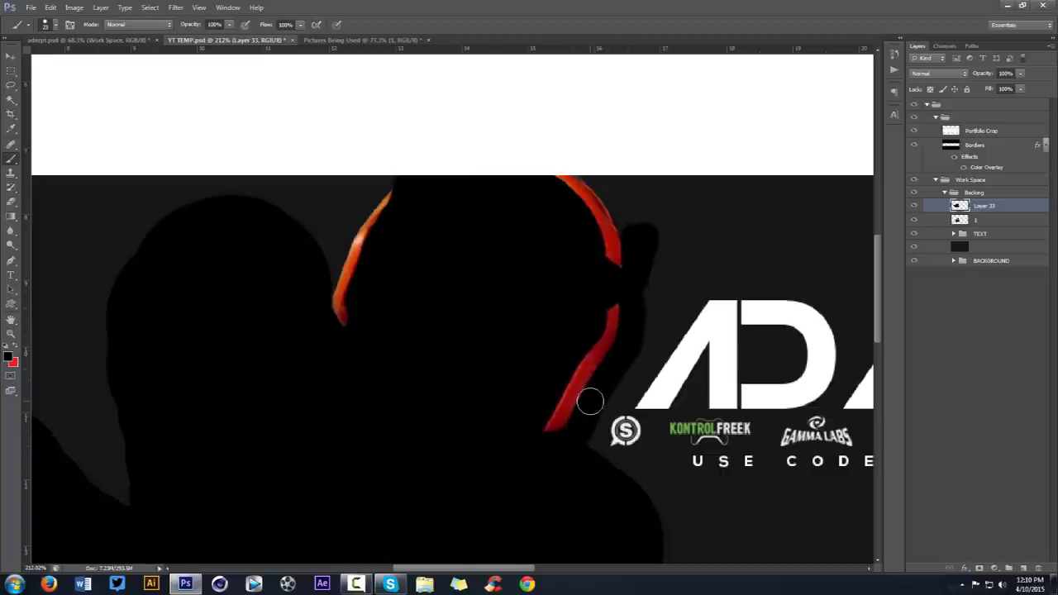
mouse_move(557, 366)
mouse_down()
mouse_move(540, 416)
mouse_move(519, 426)
mouse_up()
right_click(1008, 204)
- Clip Layer 33 to the portrait and set its blend mode to Hue
click(980, 203)
right_click(1014, 207)
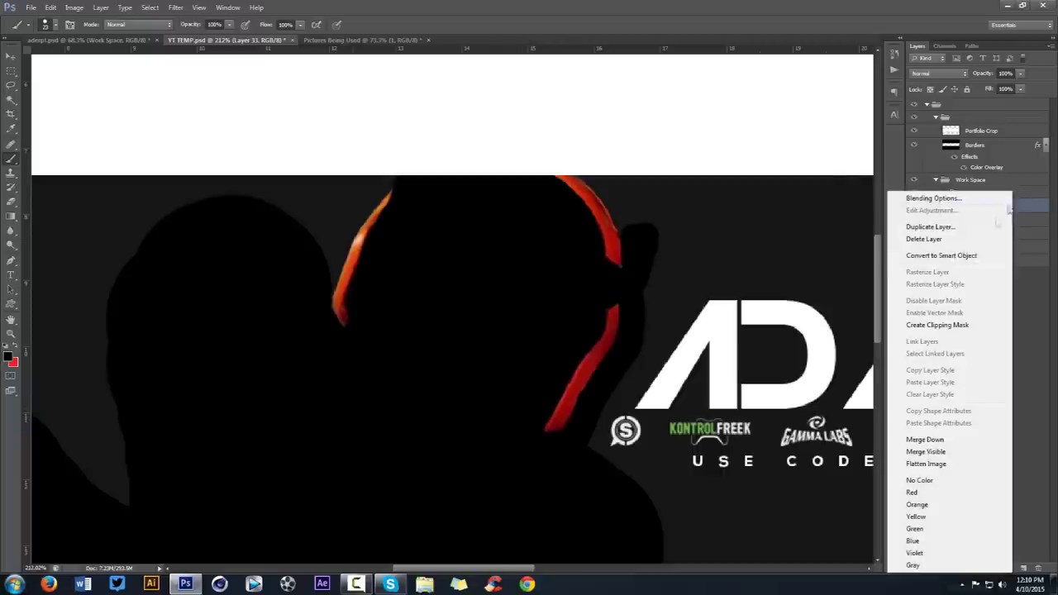
click(926, 331)
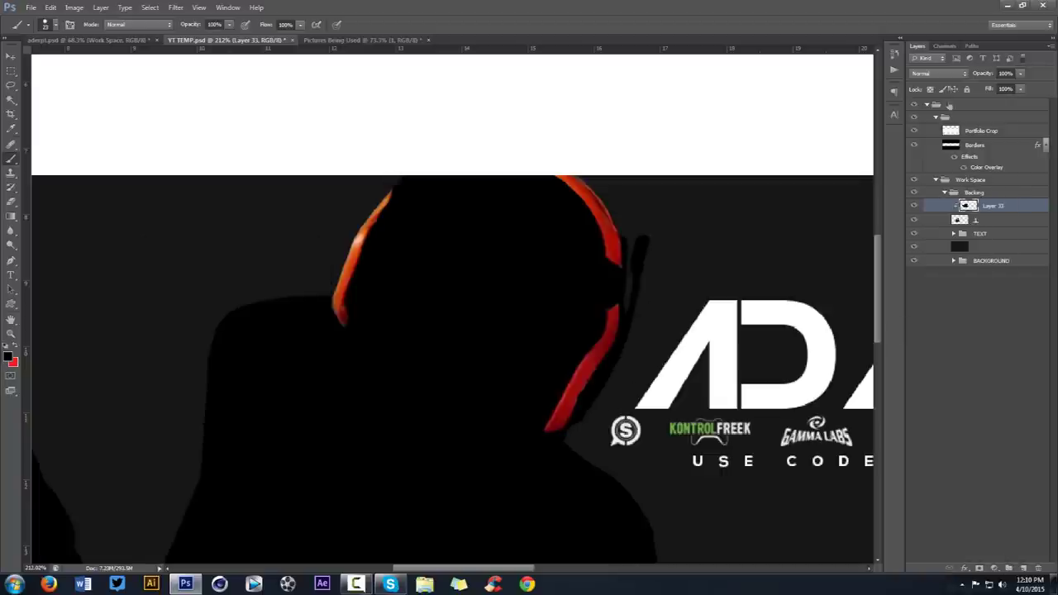
click(940, 74)
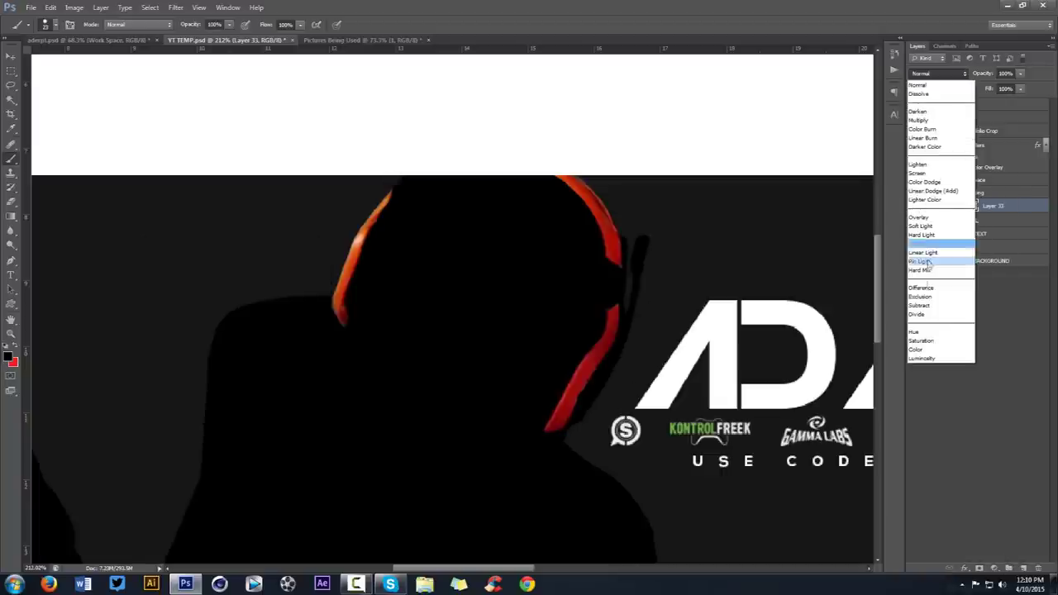
click(925, 338)
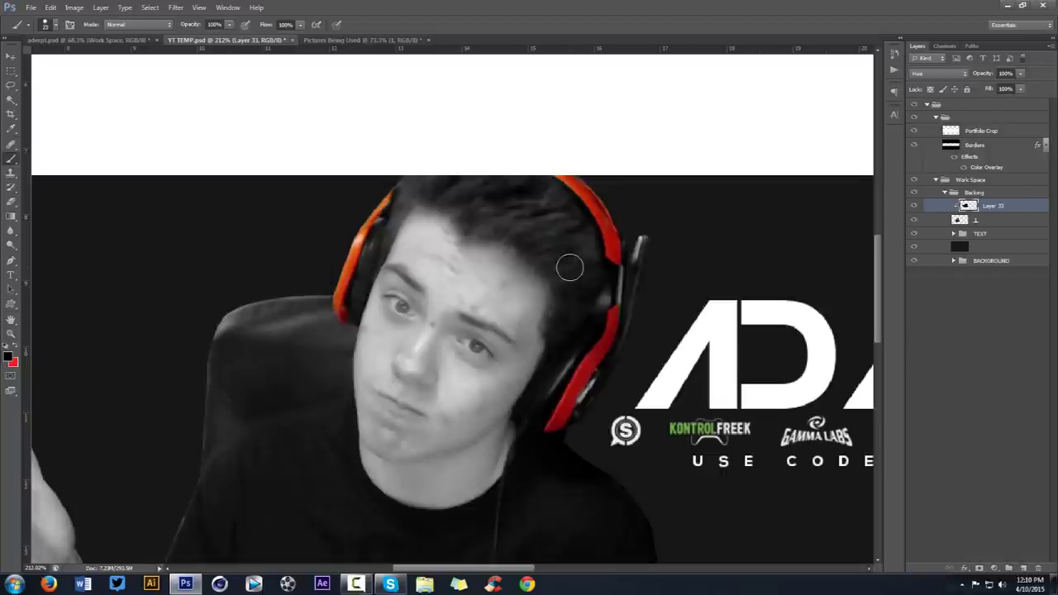
key(v)
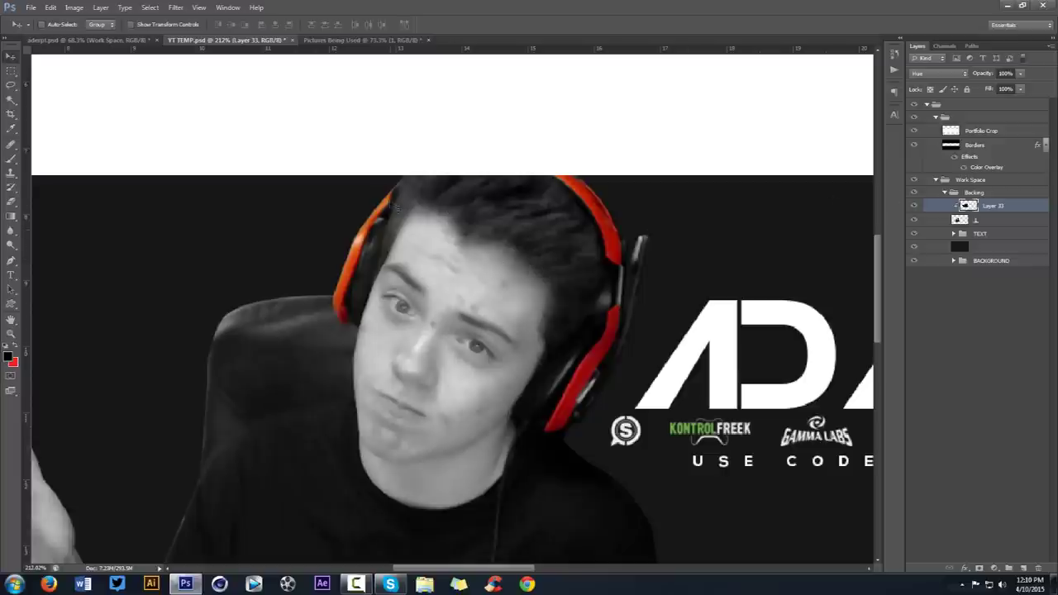
key(b)
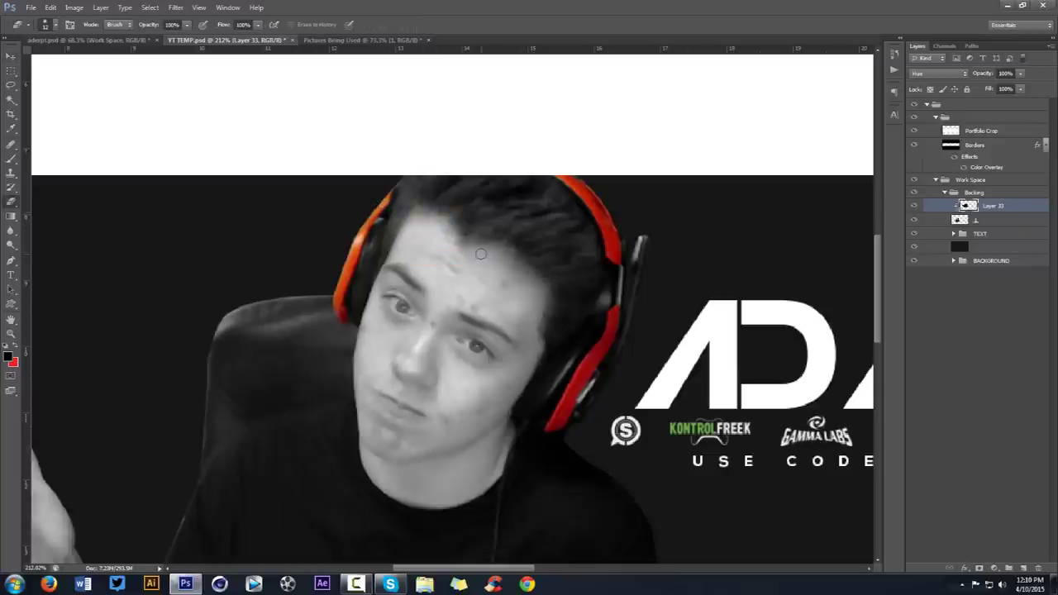
- Refine Layer 33's red colour along the headband edge, alternating brush and eraser
key(b)
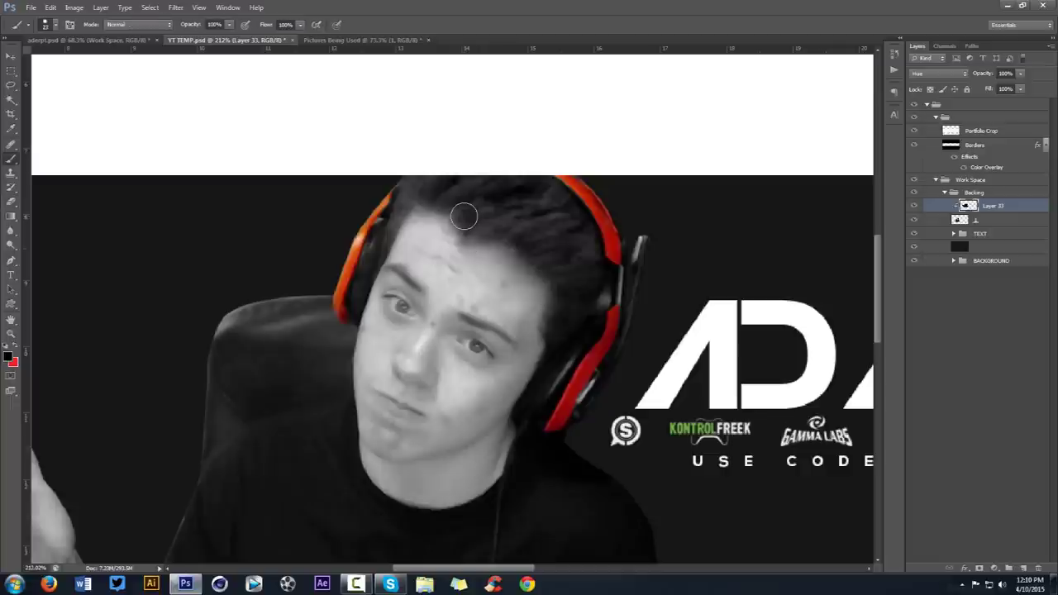
mouse_move(362, 205)
mouse_down()
mouse_move(356, 246)
mouse_move(387, 222)
mouse_move(352, 264)
mouse_move(391, 239)
mouse_up()
key(e)
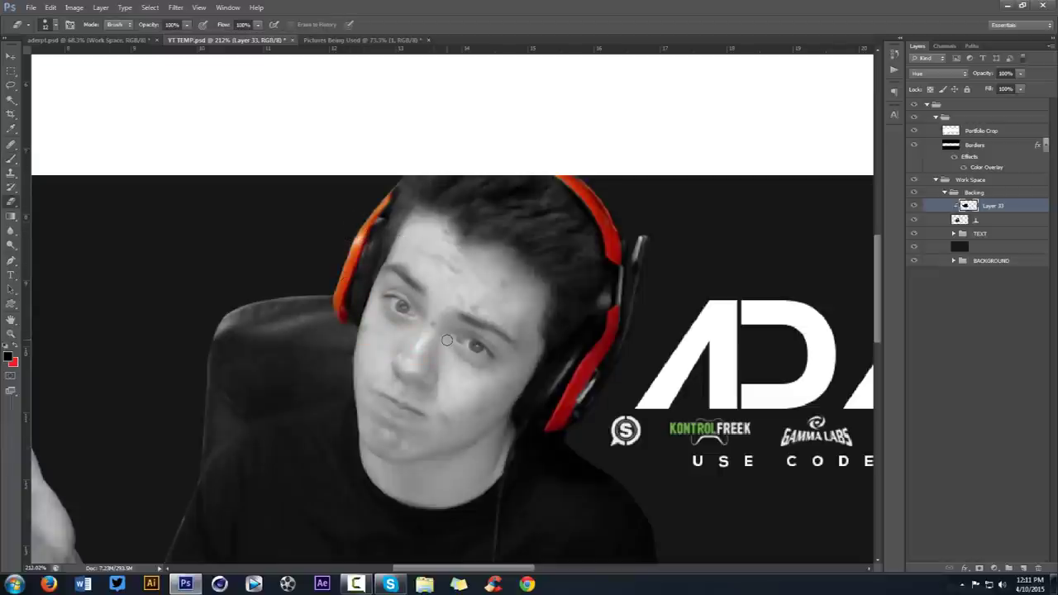
key(b)
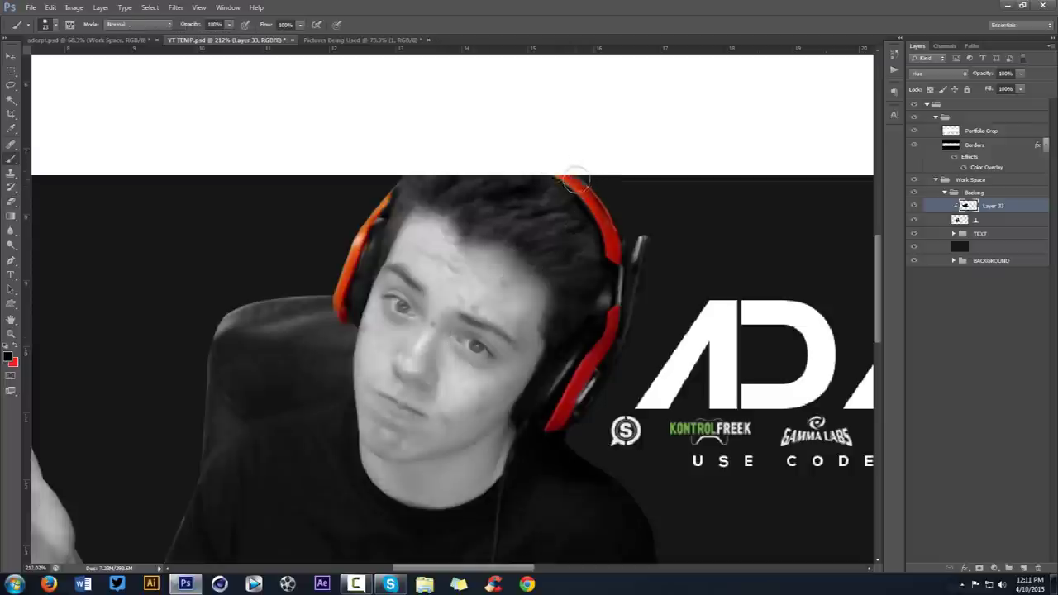
key(e)
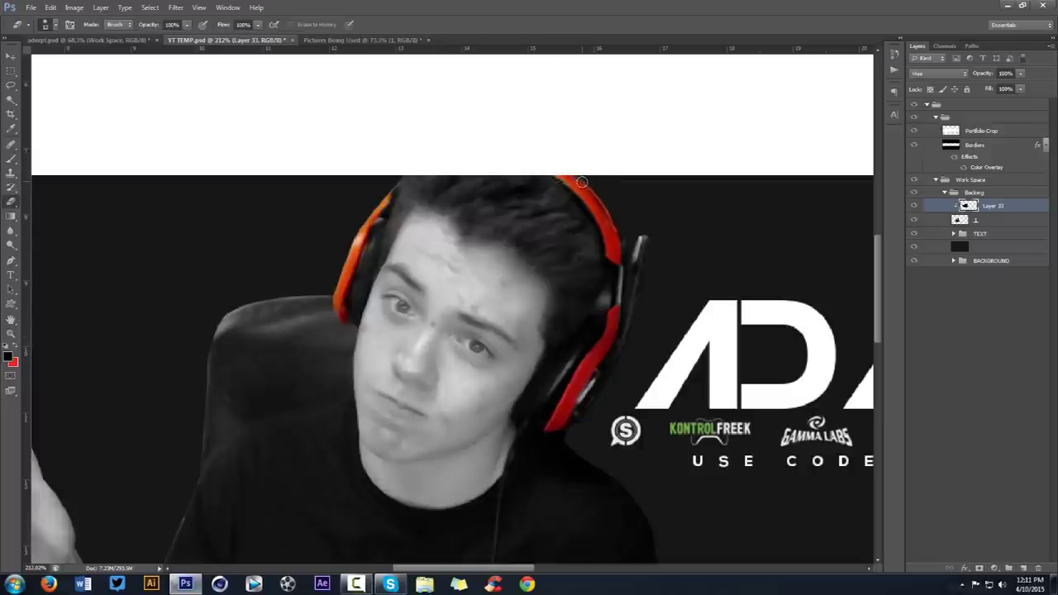
key(b)
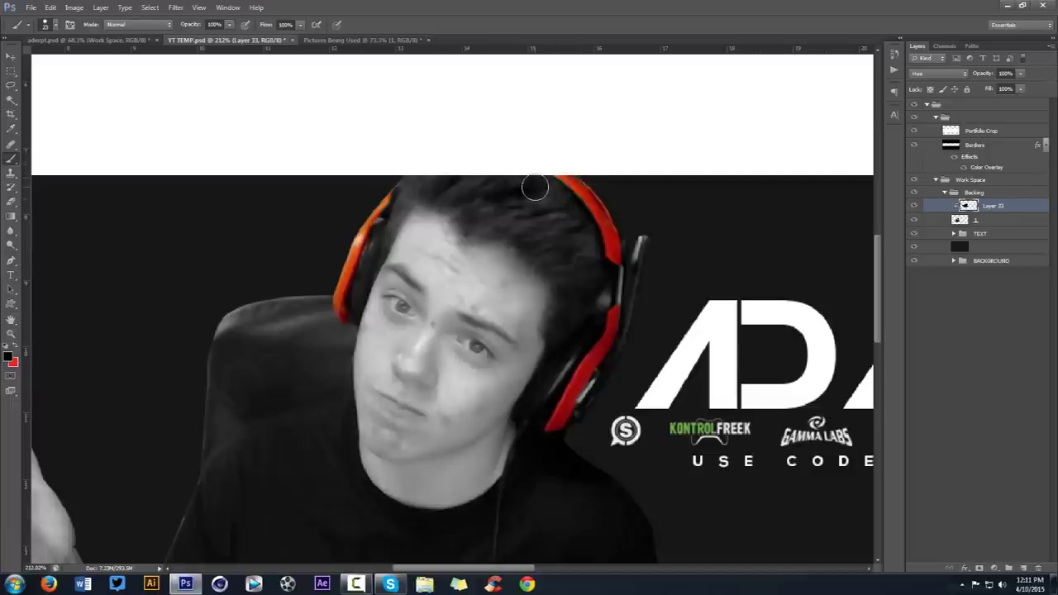
key(e)
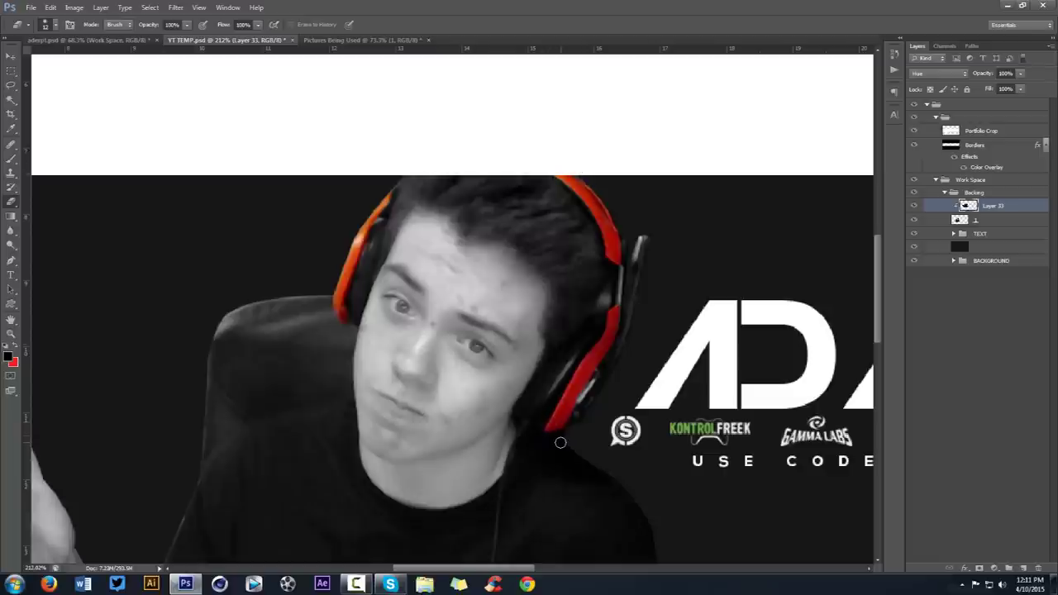
- Fit the whole banner in the window and select photo layer 1
key(v)
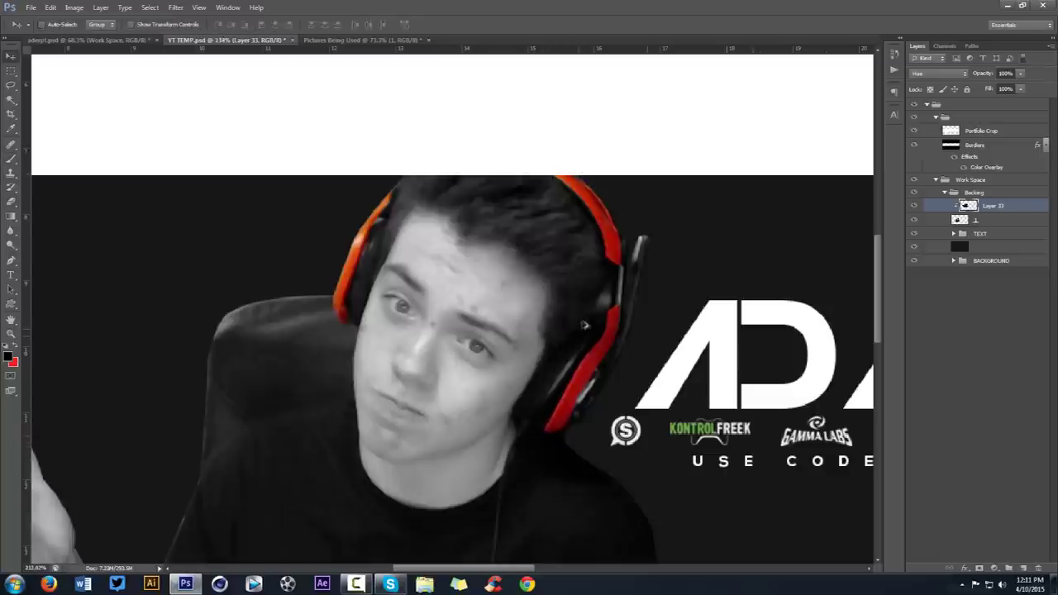
key(ctrl+0)
click(988, 220)
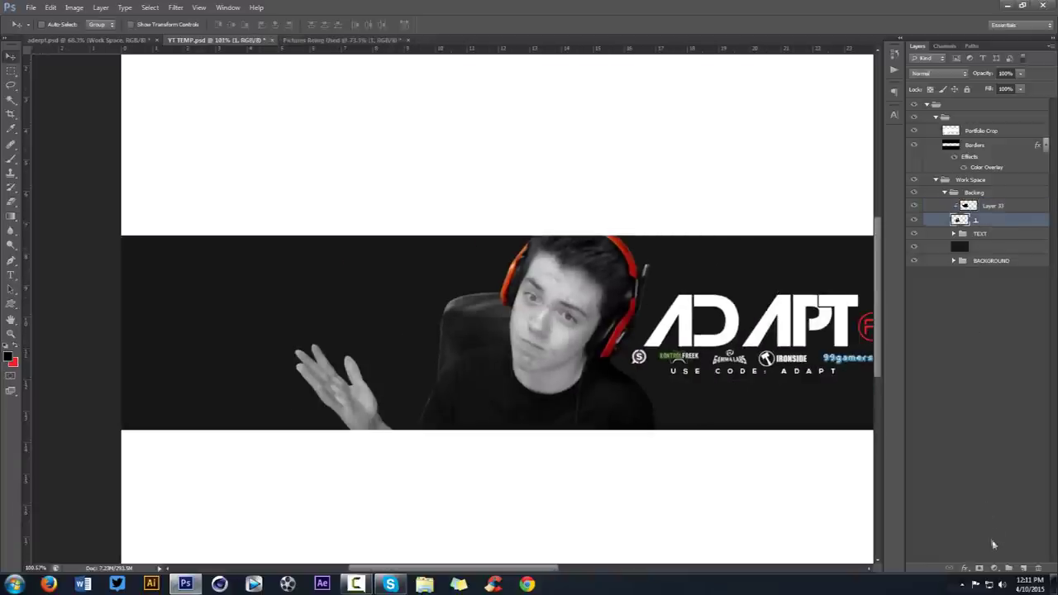
- Add a Hue/Saturation adjustment to the photo and shift its hue slightly
click(993, 567)
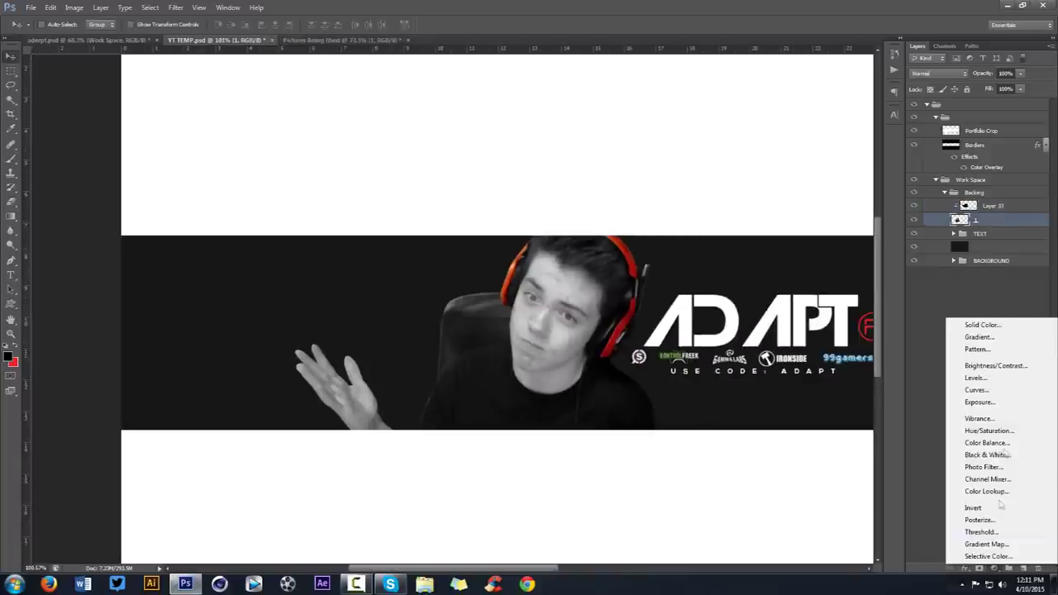
click(994, 430)
drag(806, 335, 830, 340)
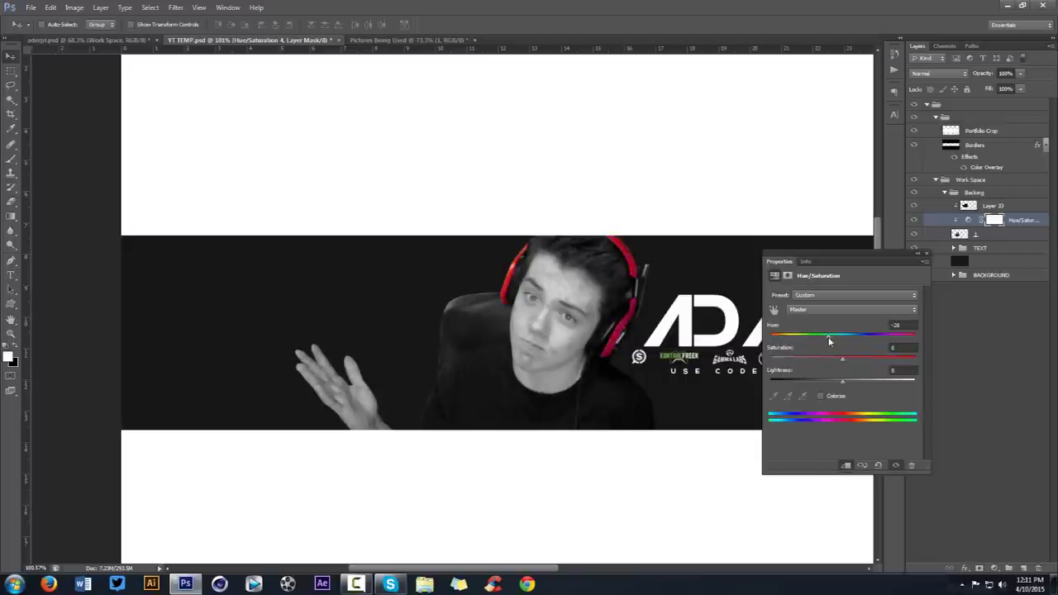
mouse_move(830, 340)
mouse_down()
mouse_move(877, 340)
mouse_move(829, 338)
mouse_up()
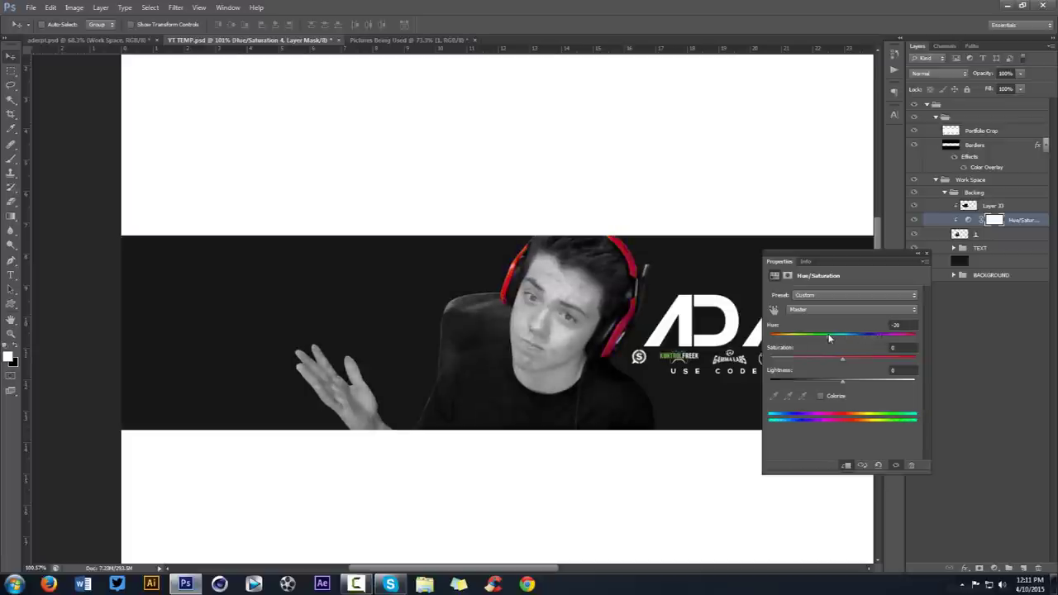
click(927, 260)
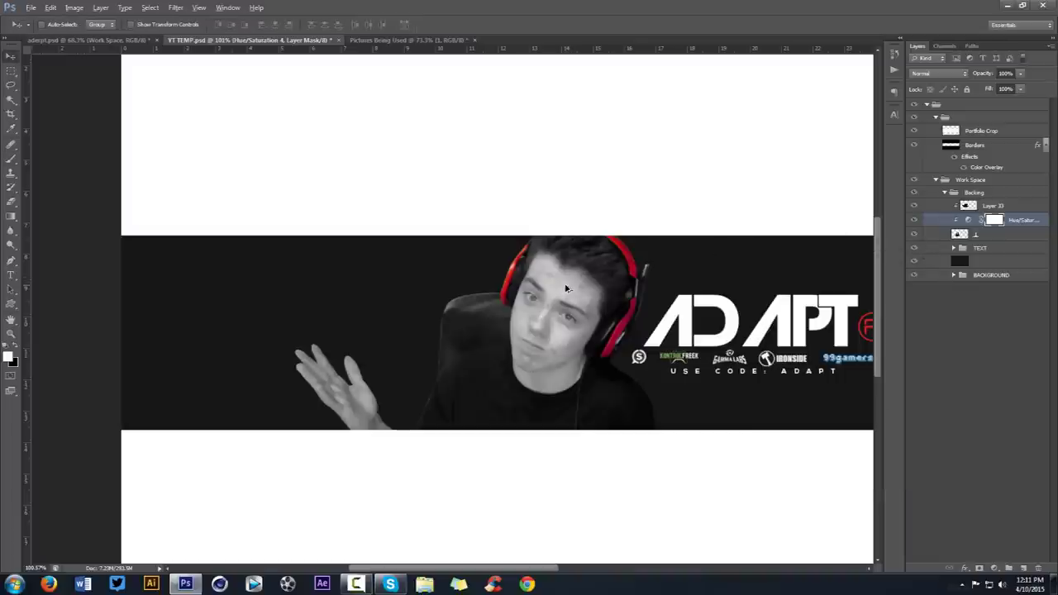
- Move the photo, ADAPT logo and sponsor text layers together slightly to the right
key(v)
key(ctrl+0)
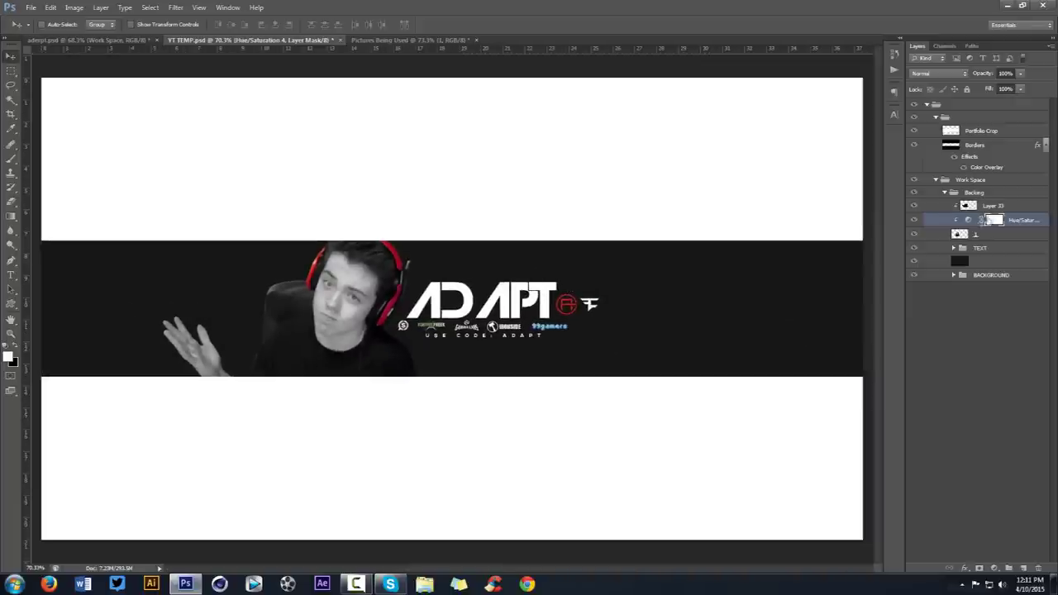
key(alt+shift+bracketright)
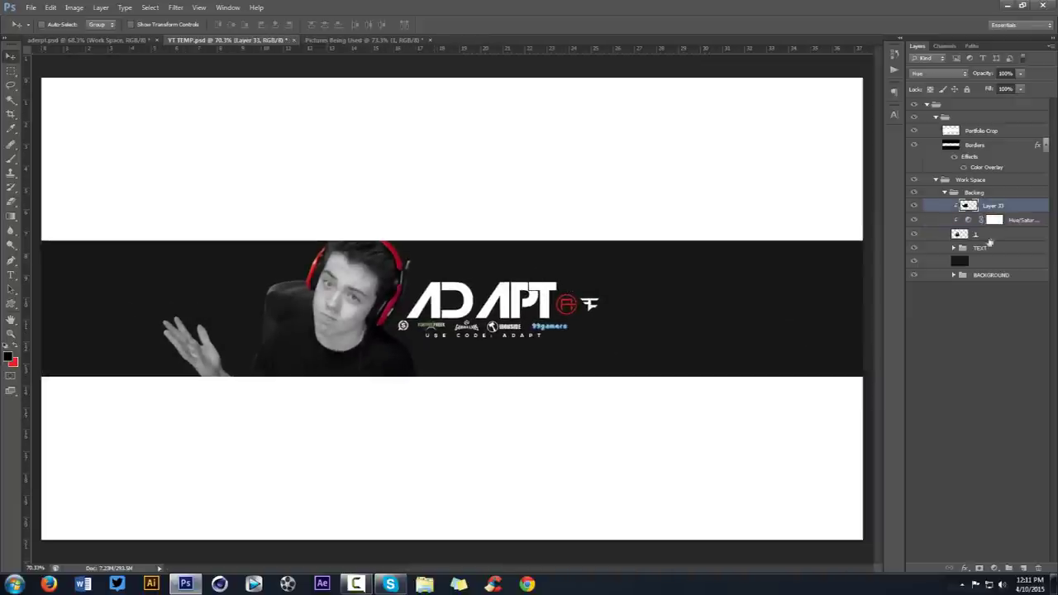
key(alt+shift+bracketleft)
key(alt+shift+bracketleft)
drag(538, 289, 560, 286)
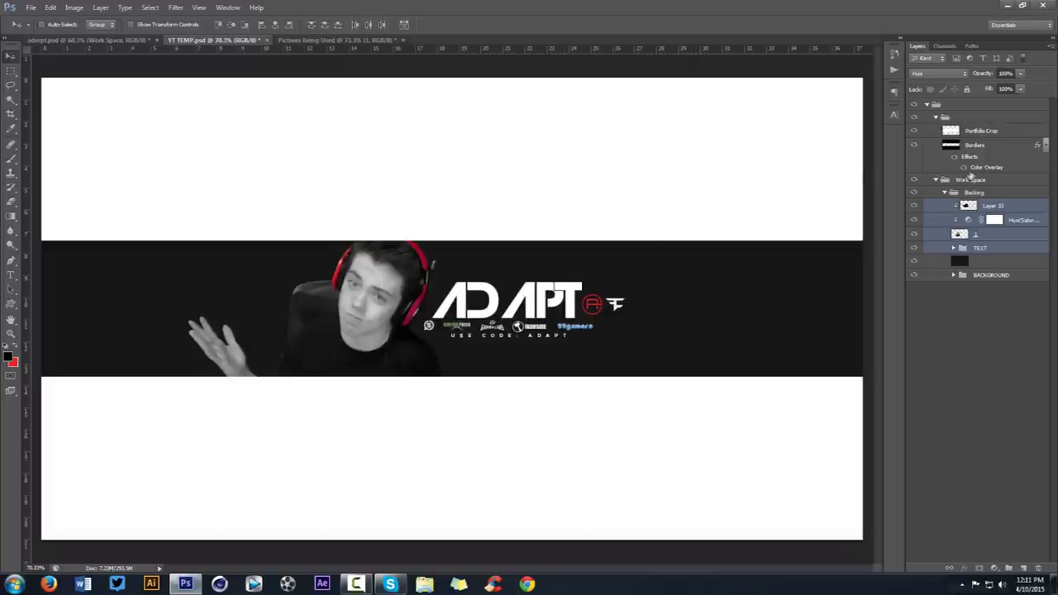
click(970, 179)
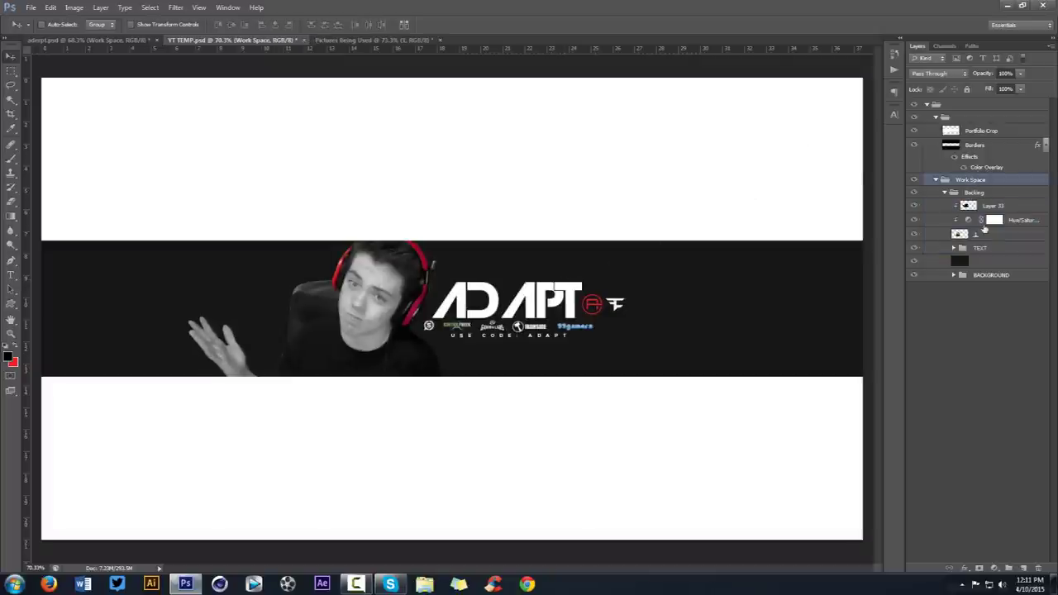
- Create a new layer group named CC
click(1009, 569)
double_click(966, 179)
text(CC)
key(Return)
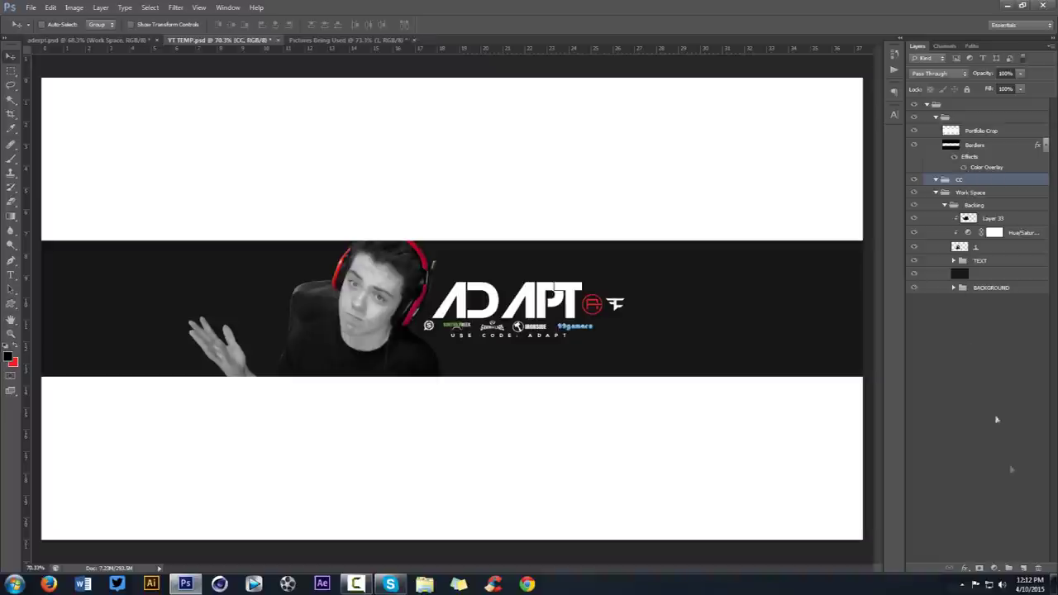
- Add a Curves adjustment with an S-shaped RGB curve that deepens the shadows
click(994, 569)
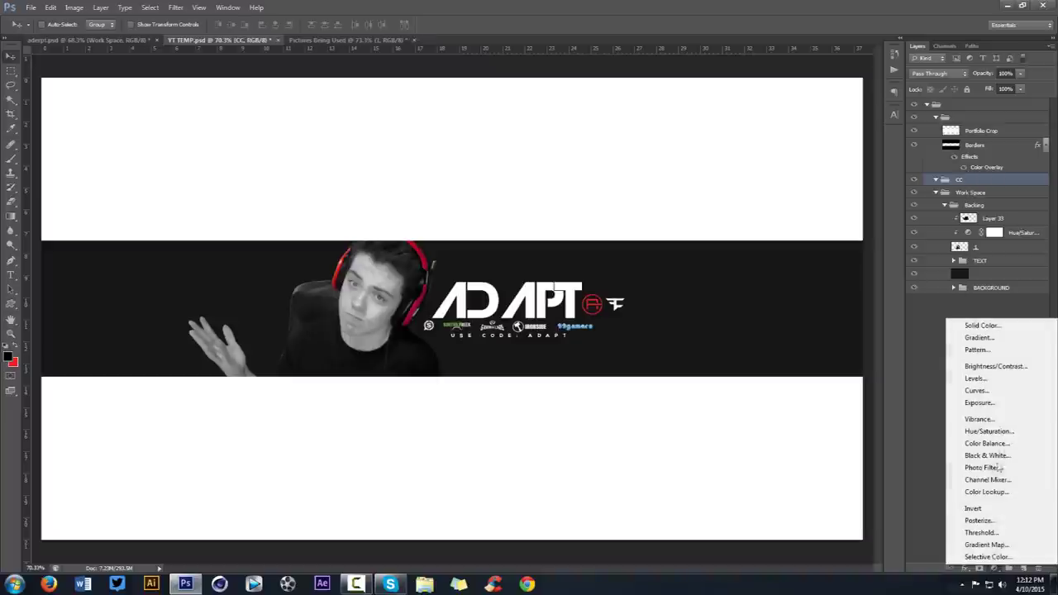
click(986, 392)
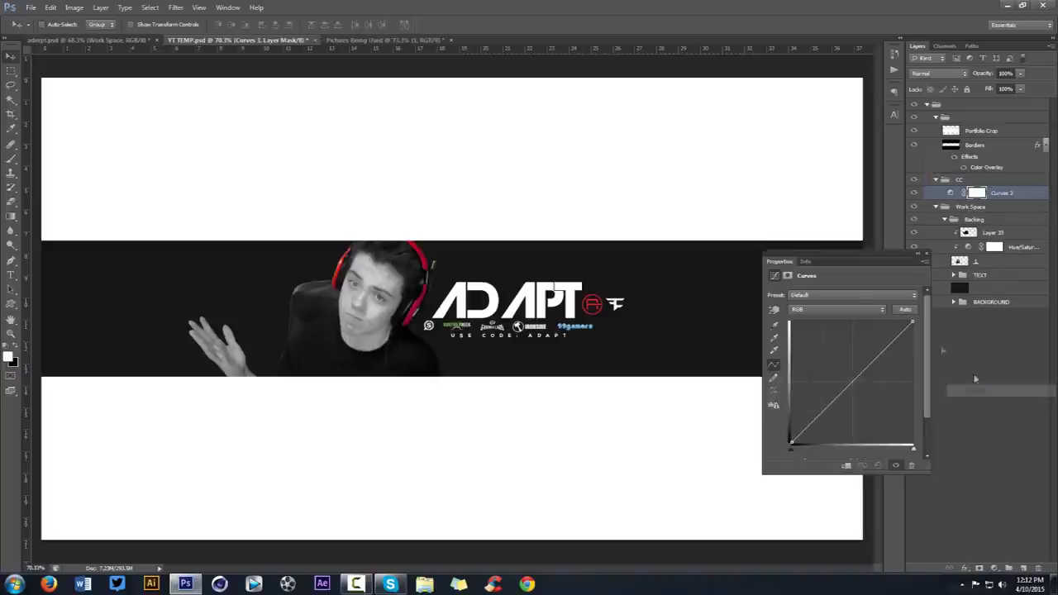
drag(892, 349, 883, 341)
drag(812, 418, 818, 419)
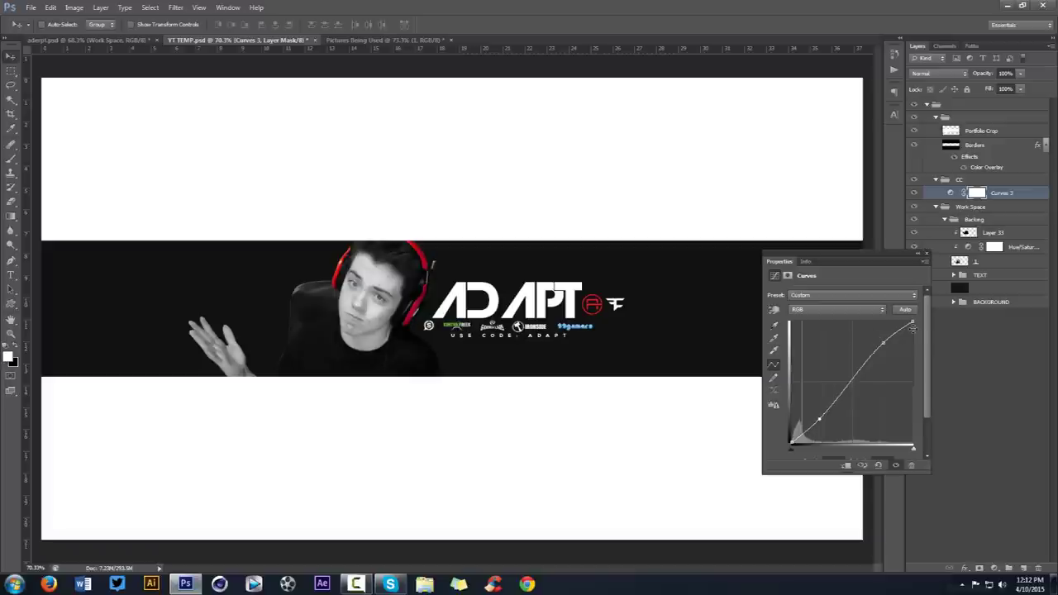
click(926, 257)
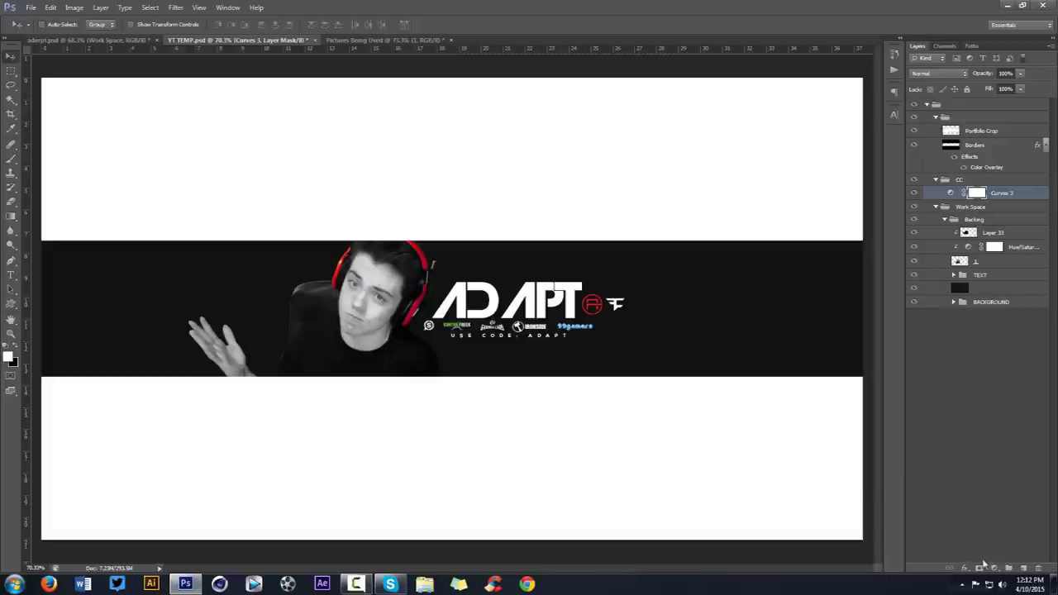
- Add an Exposure layer in the CC group: exposure +0.20, offset +0.0644, gamma 0.76
click(992, 567)
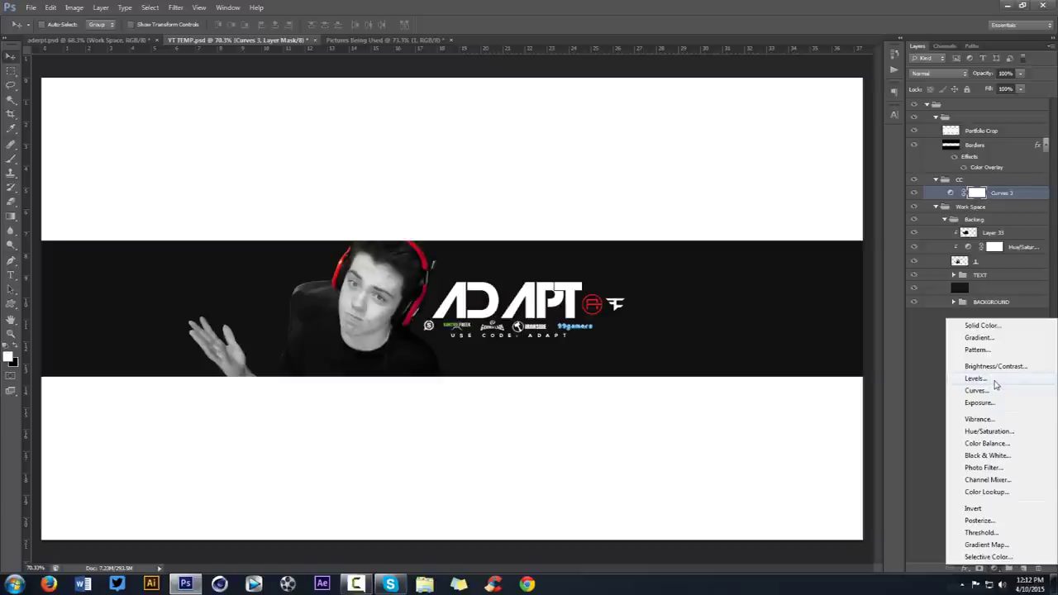
click(981, 403)
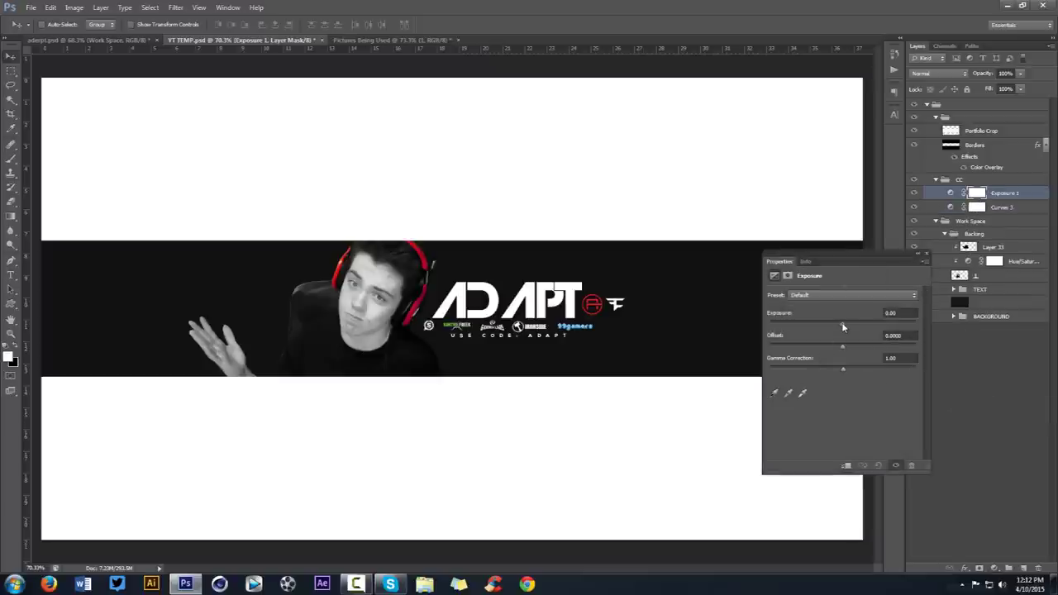
drag(844, 327, 847, 348)
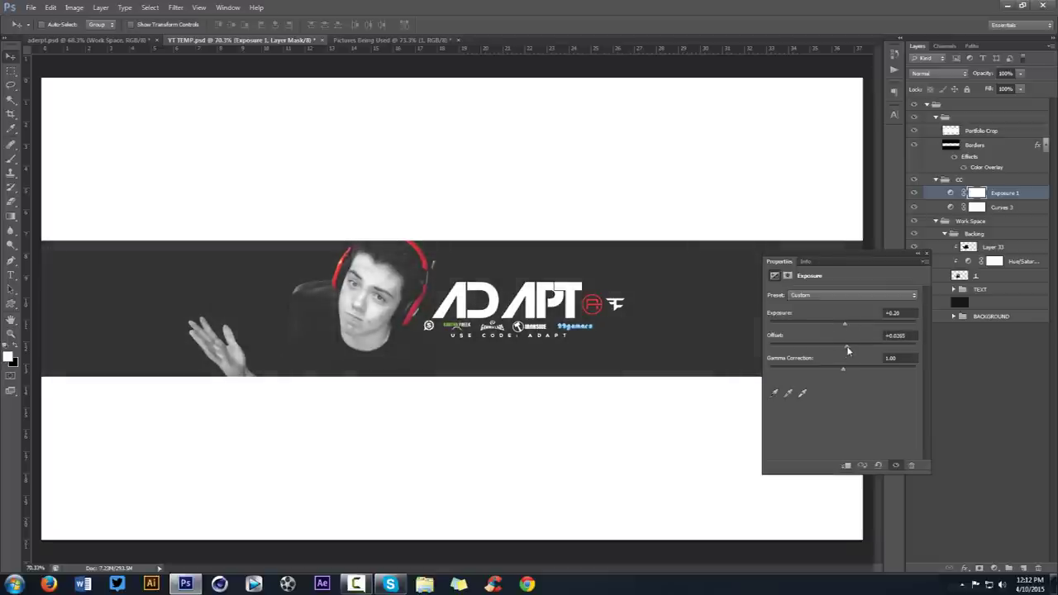
drag(852, 350, 853, 350)
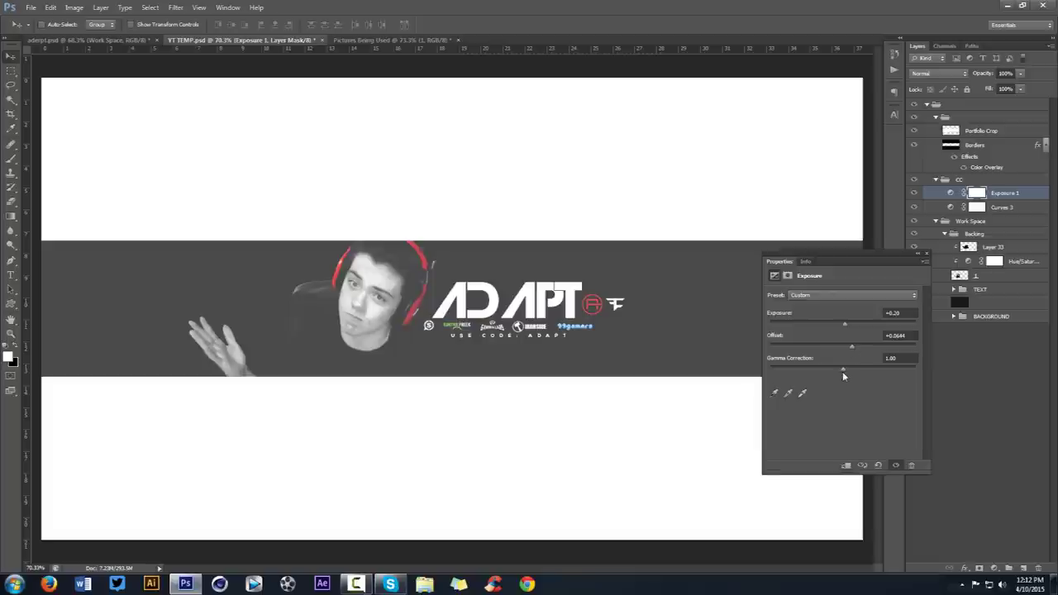
drag(847, 370, 856, 370)
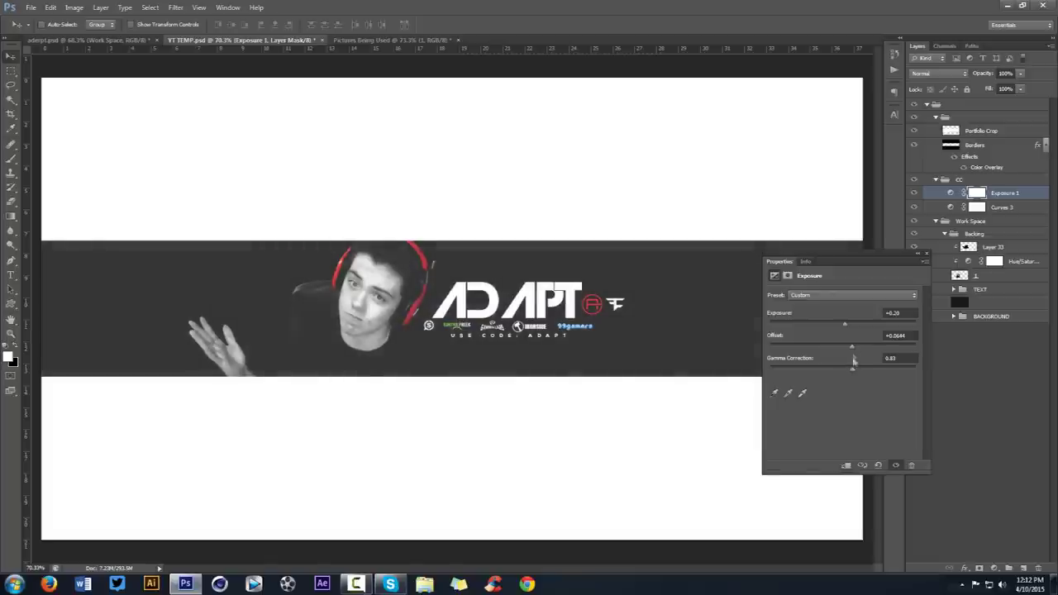
drag(855, 345, 858, 373)
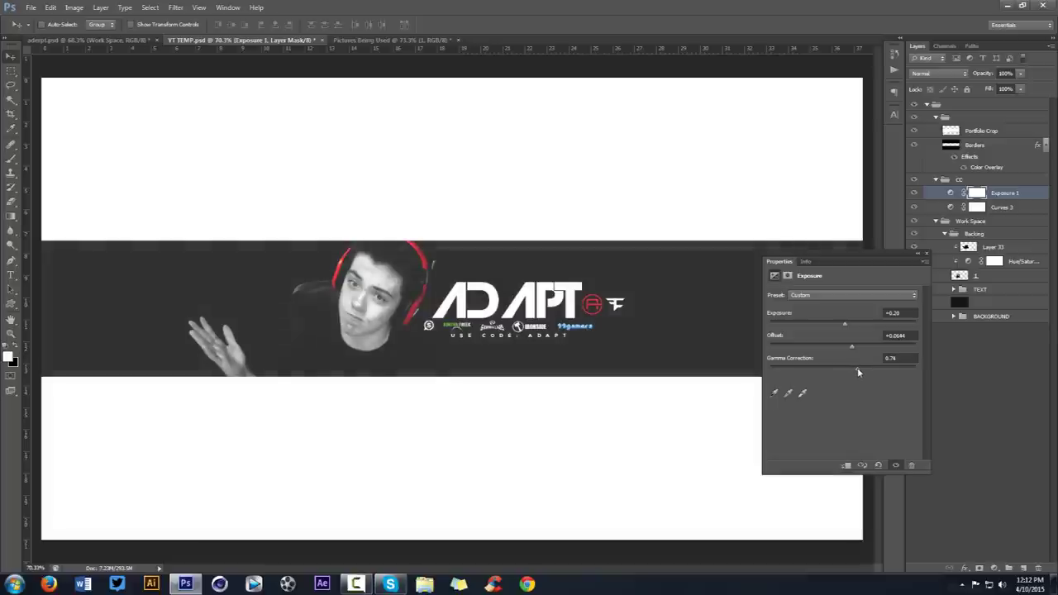
click(927, 254)
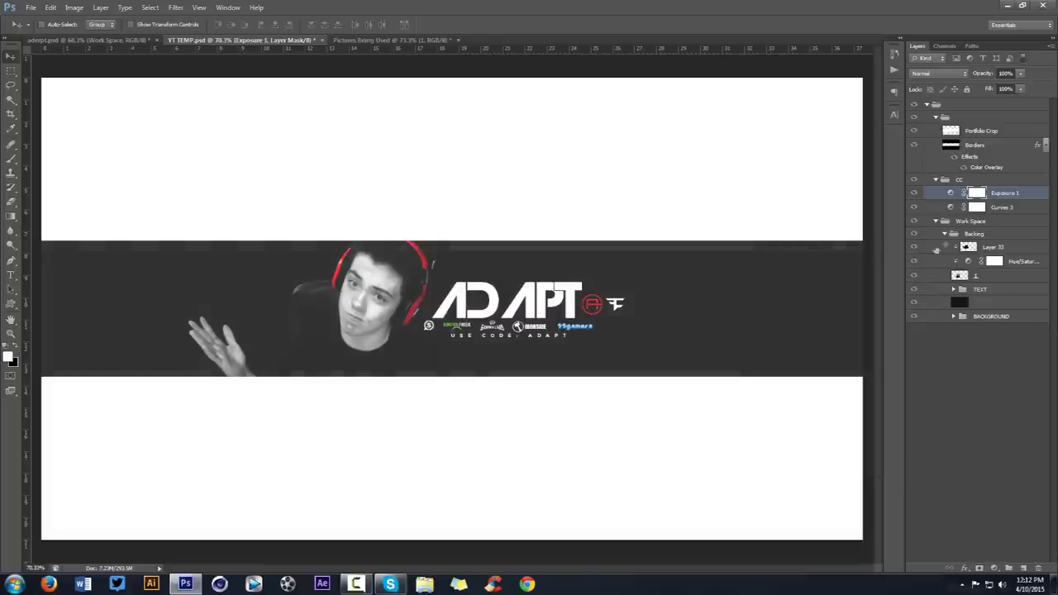
- Add a Gradient Map adjustment, glancing at the finished banner in aderpt.psd for reference
click(994, 568)
click(986, 549)
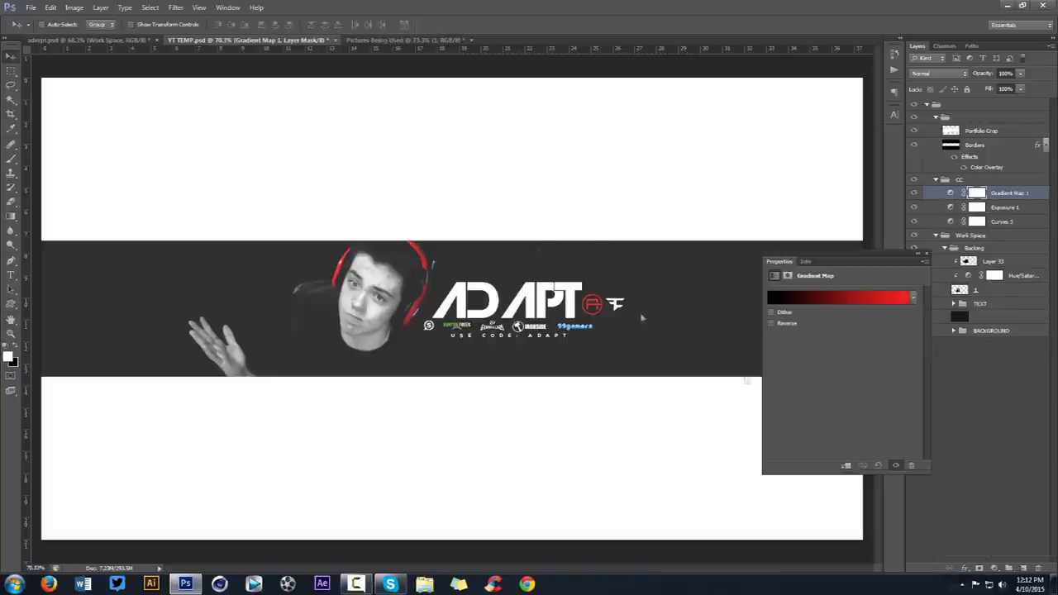
click(91, 40)
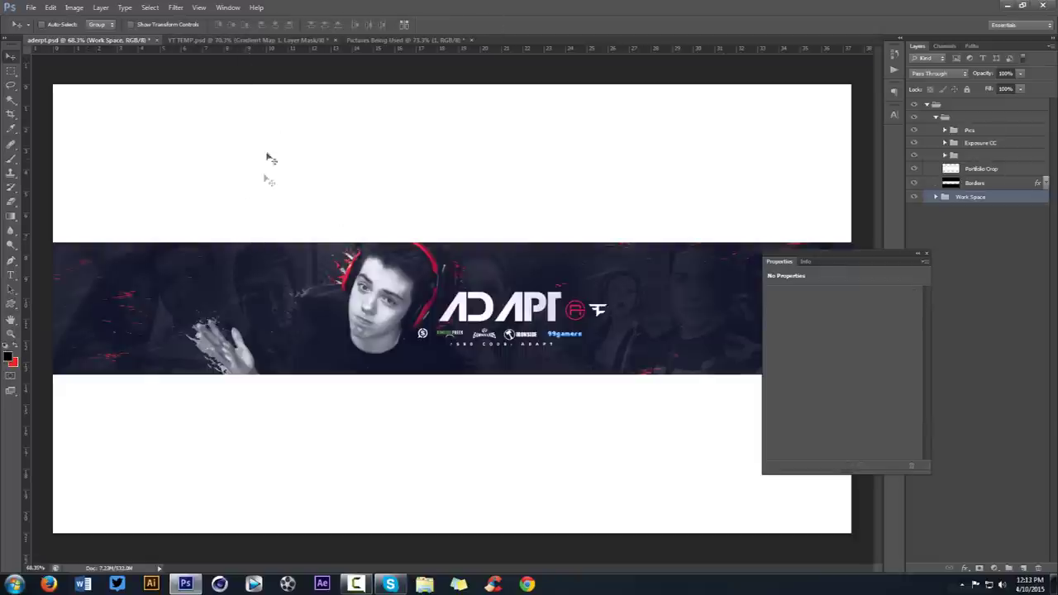
click(266, 41)
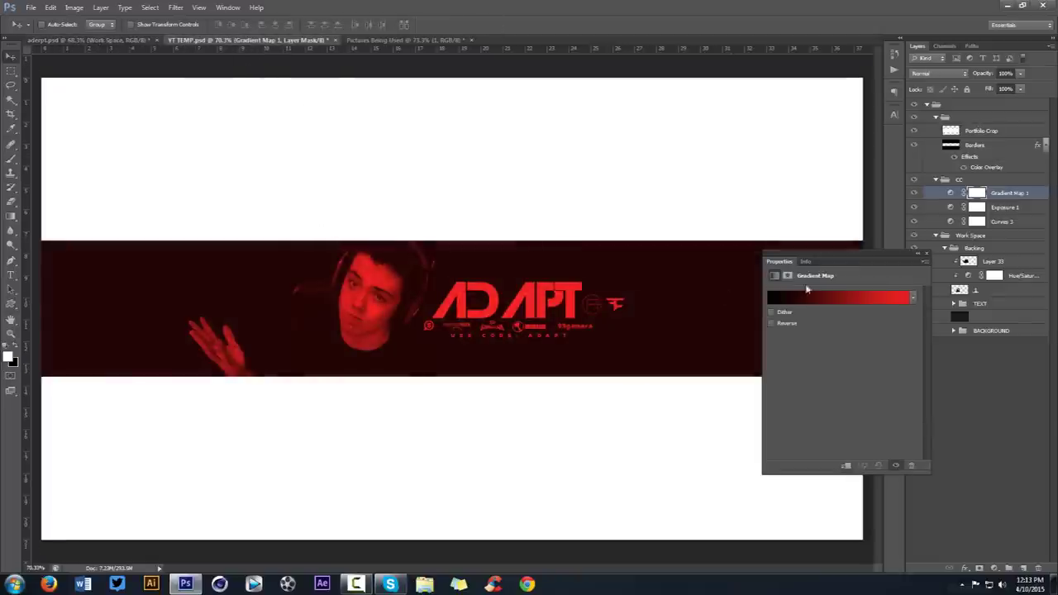
- Set the gradient map's left stop to blue and its right stop to green
click(795, 299)
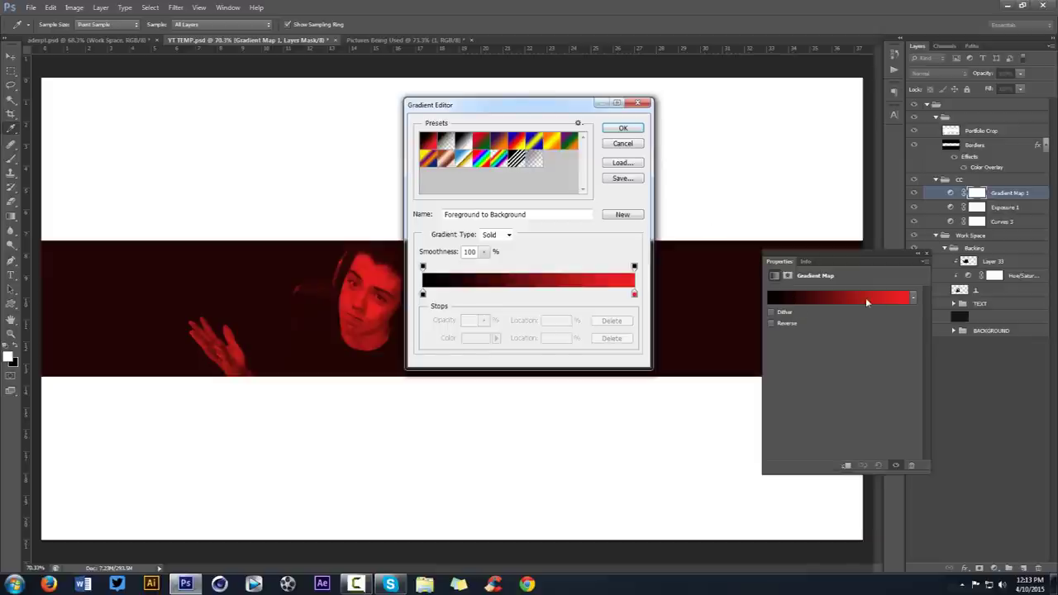
double_click(422, 293)
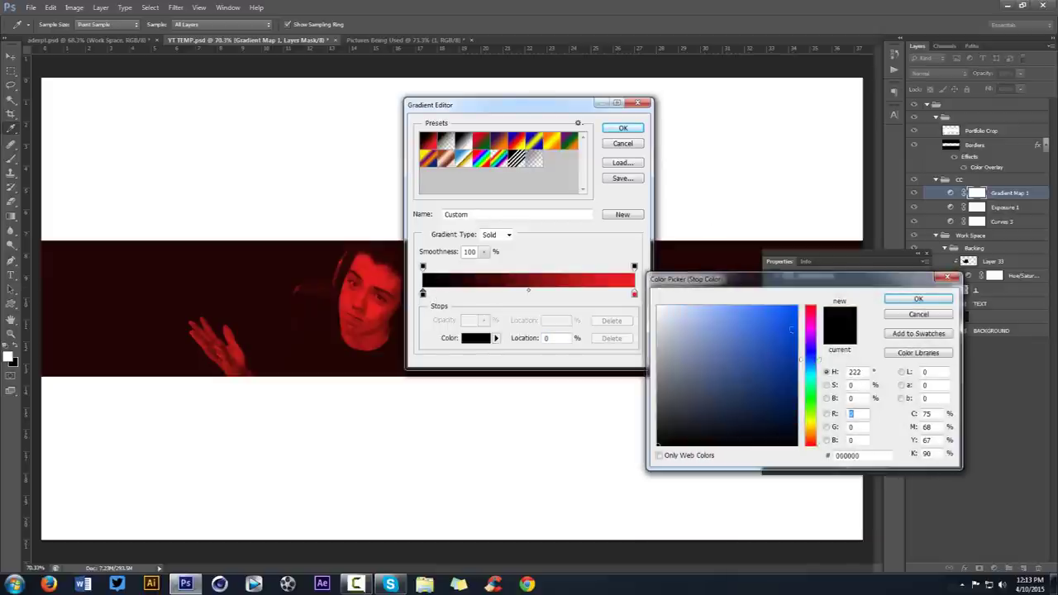
click(785, 317)
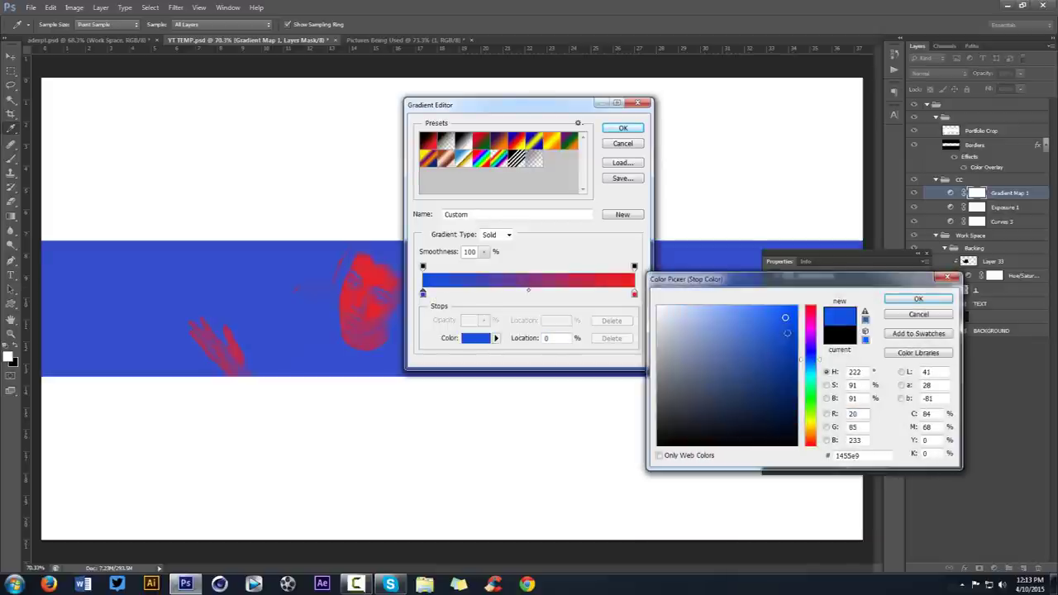
drag(786, 317, 788, 315)
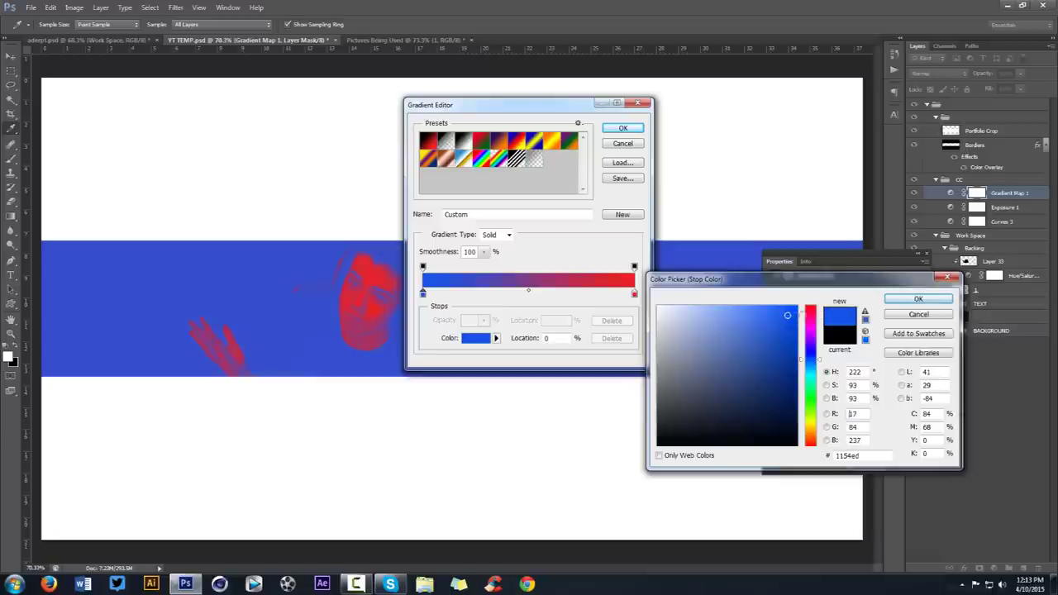
click(915, 301)
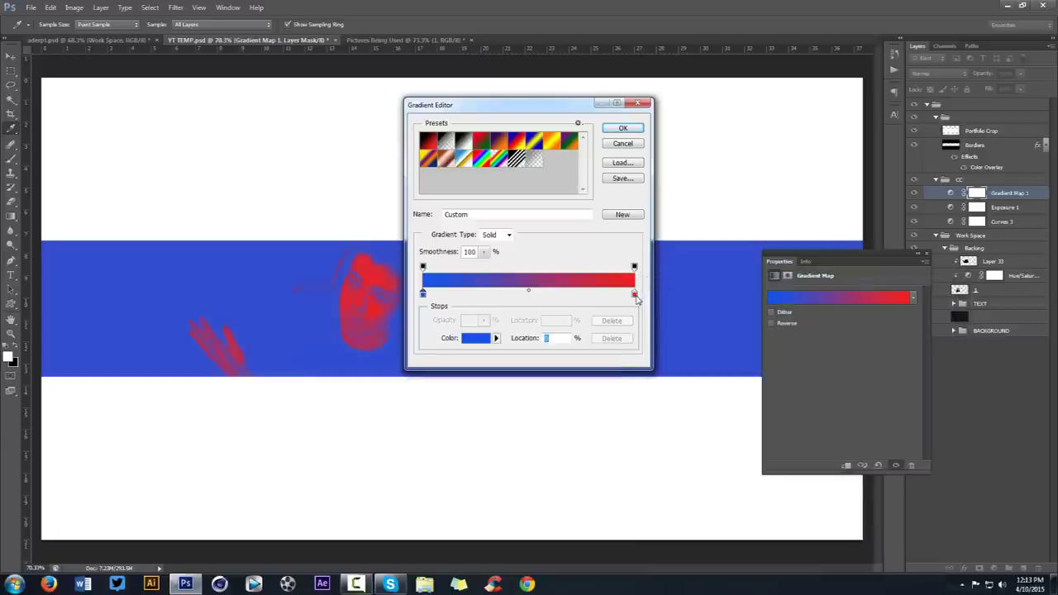
double_click(634, 294)
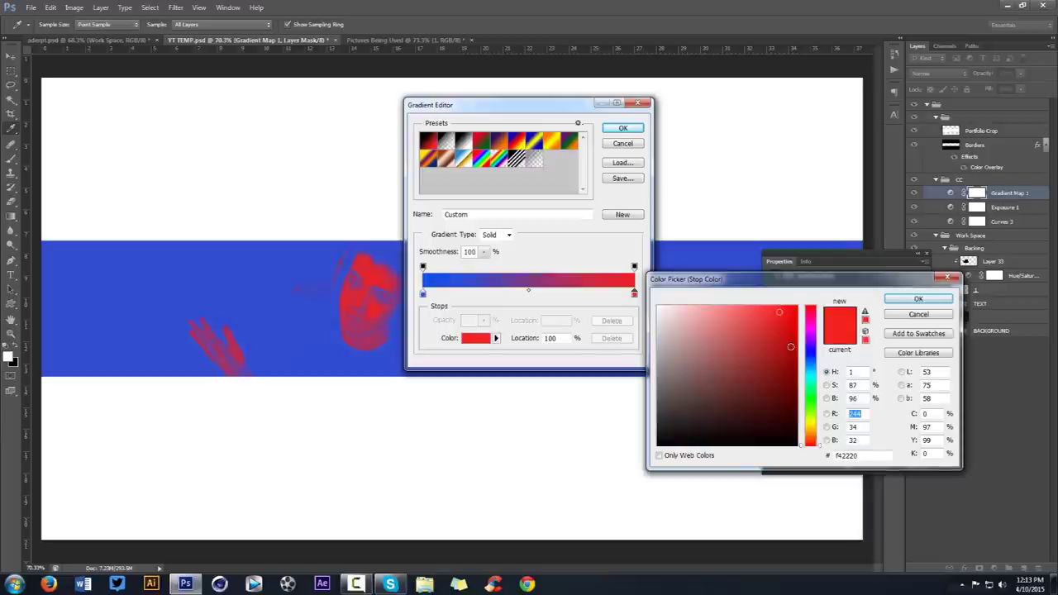
drag(818, 400, 811, 395)
click(788, 312)
click(918, 299)
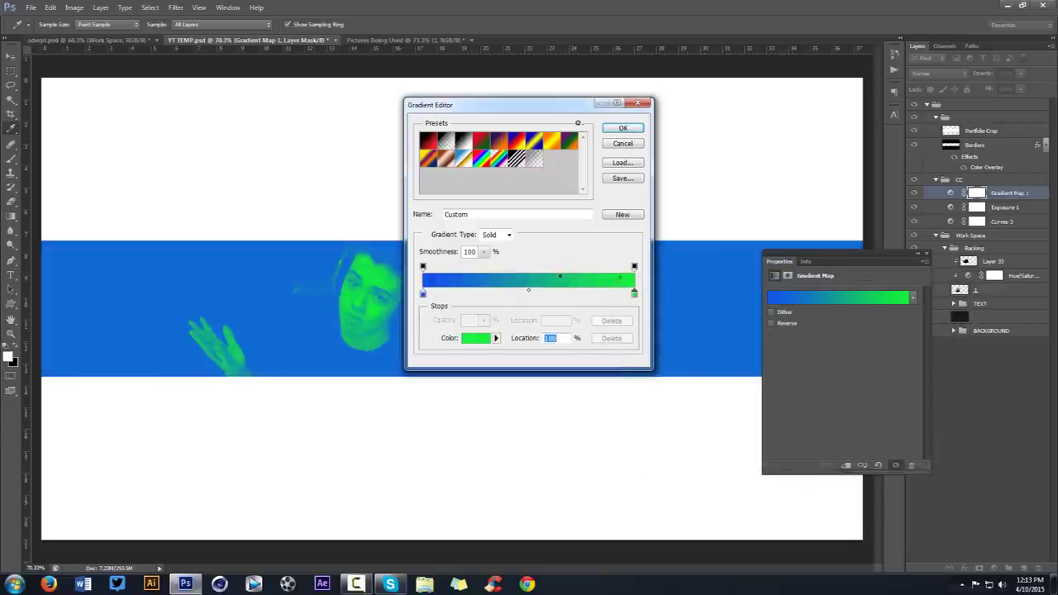
- Add a near-black middle stop and apply the blue-black-green gradient
double_click(526, 293)
drag(727, 356, 671, 435)
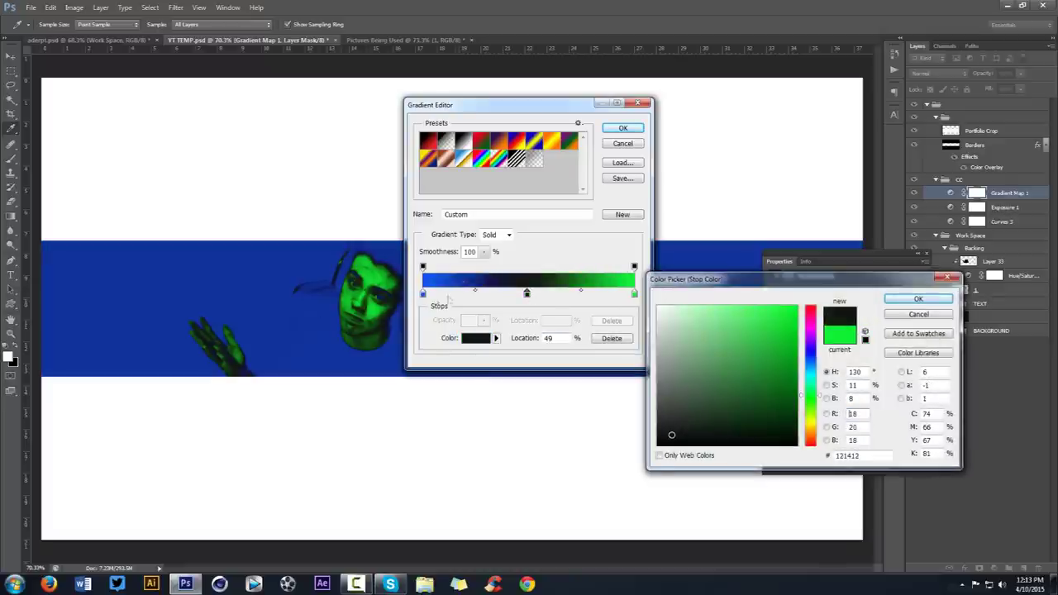
click(392, 293)
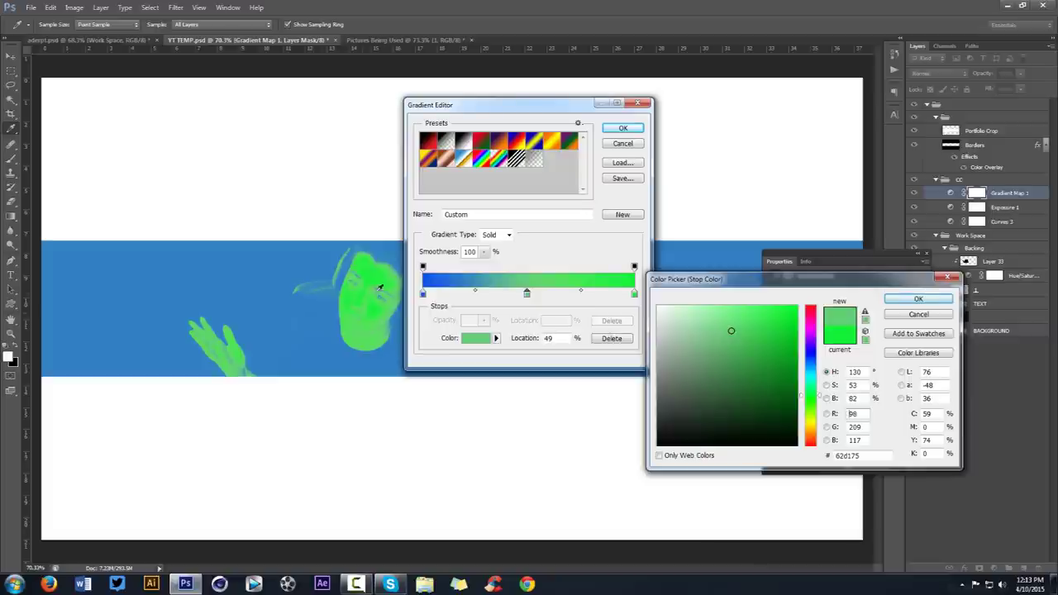
drag(701, 340, 670, 431)
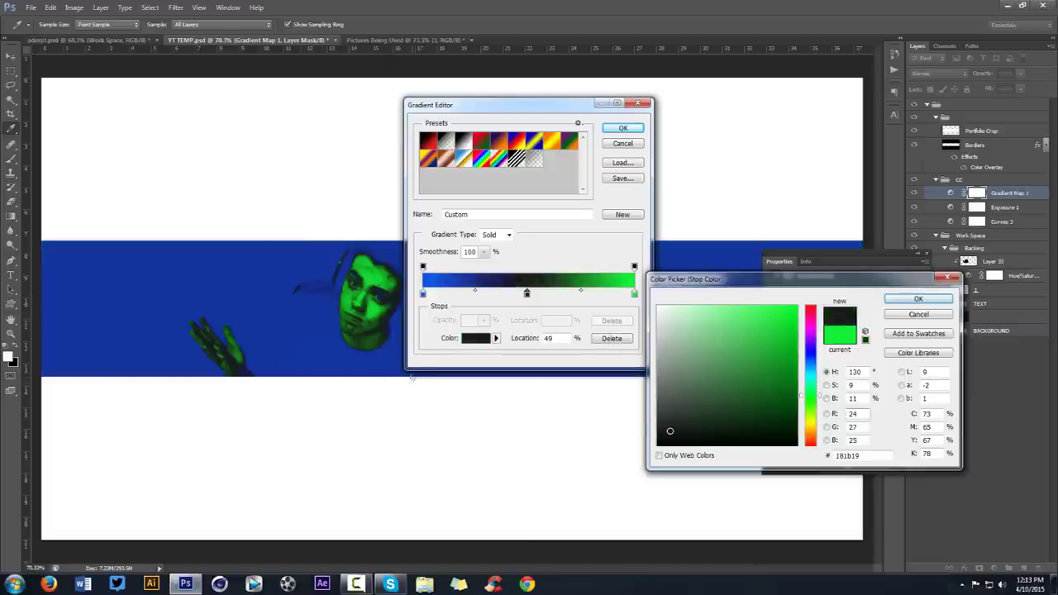
click(934, 301)
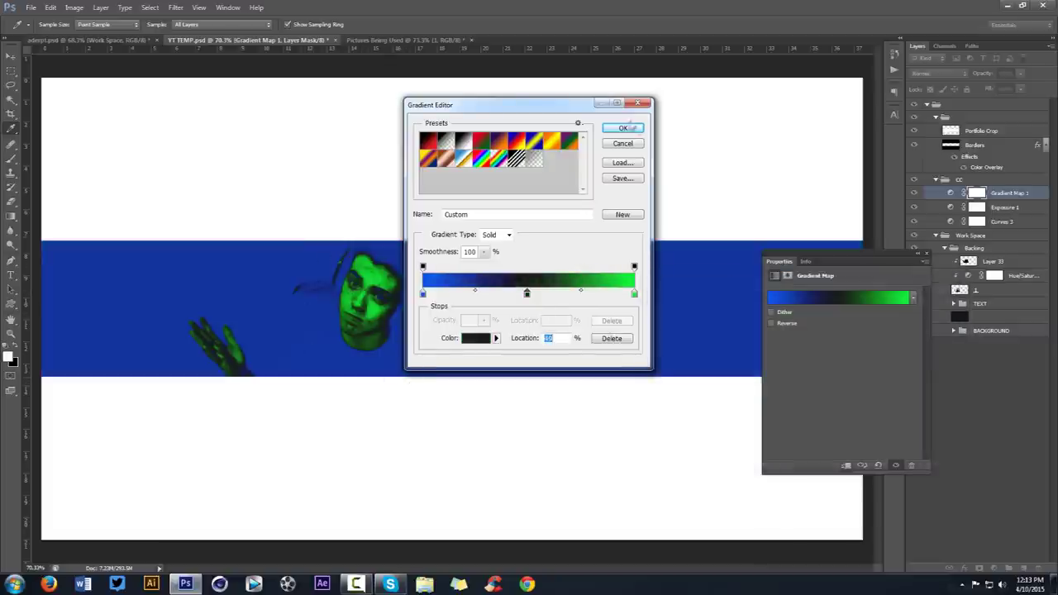
click(622, 129)
click(925, 258)
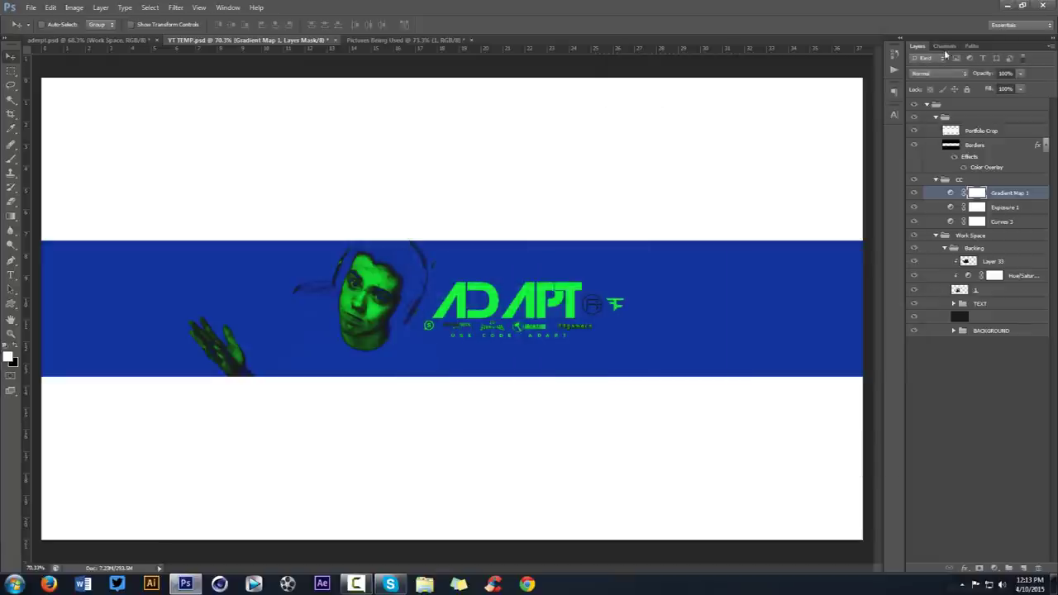
- Blend the gradient map with Lighten at 10% opacity and compare it on and off
click(938, 74)
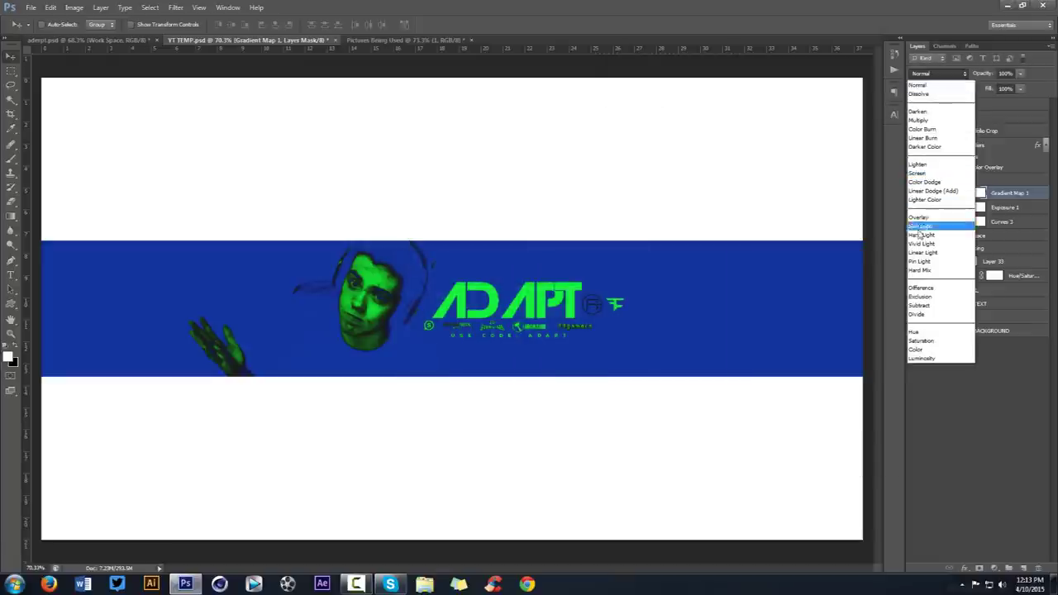
click(919, 164)
click(1005, 73)
text(10)
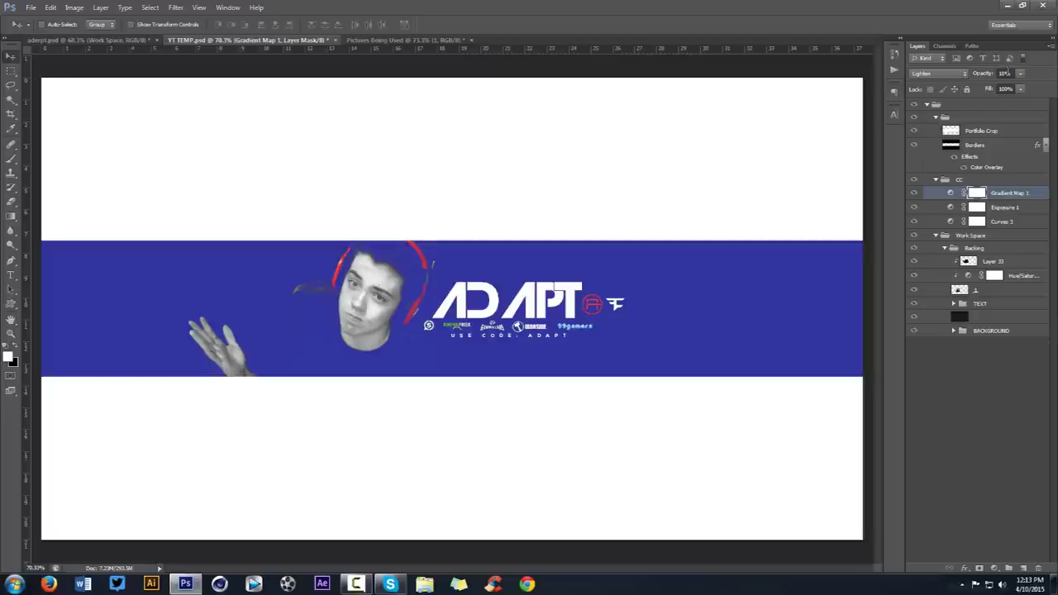
key(Return)
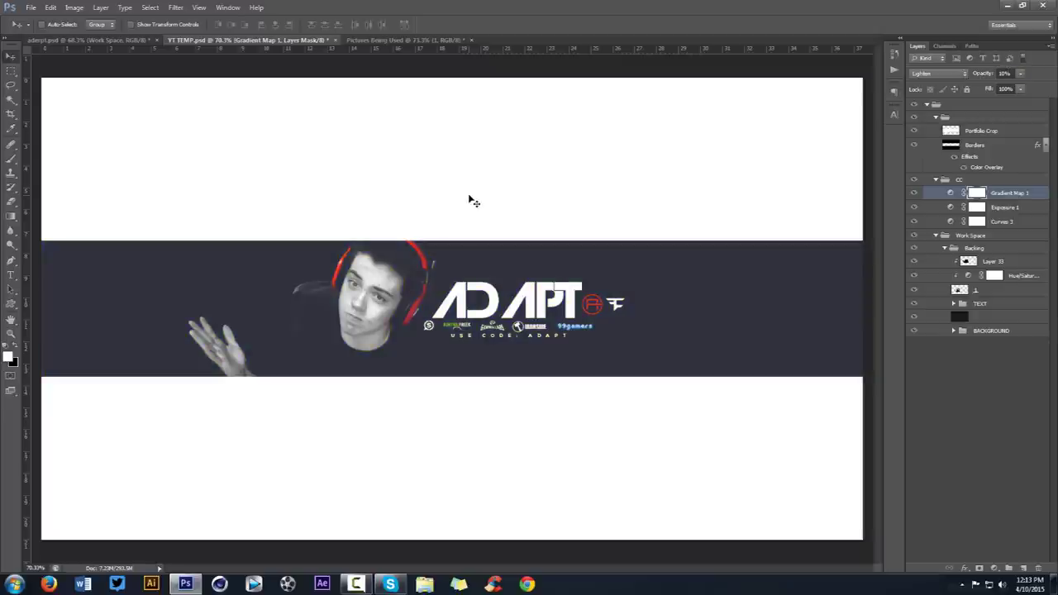
click(915, 192)
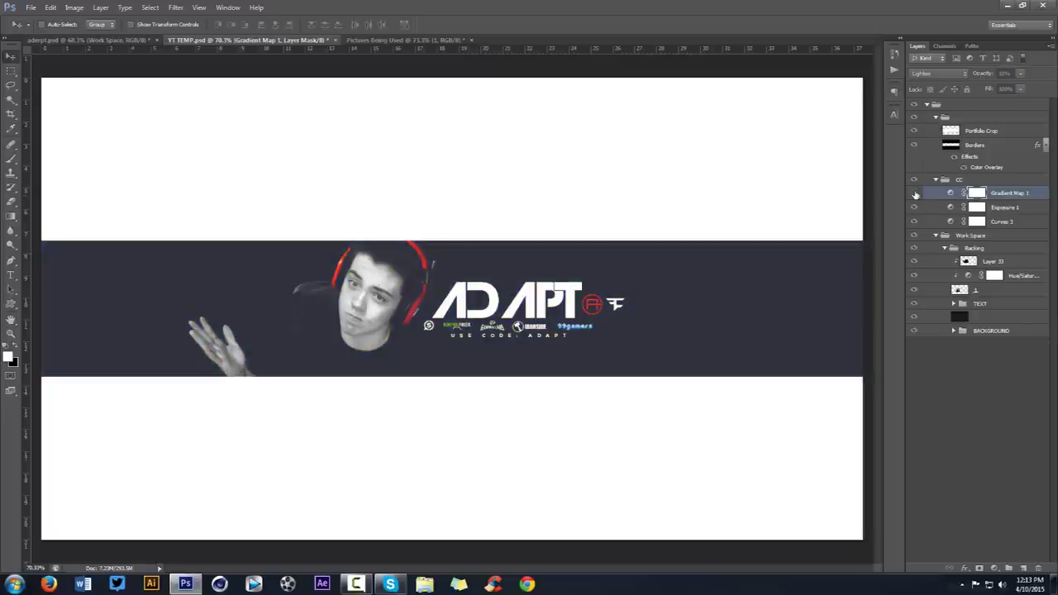
click(915, 193)
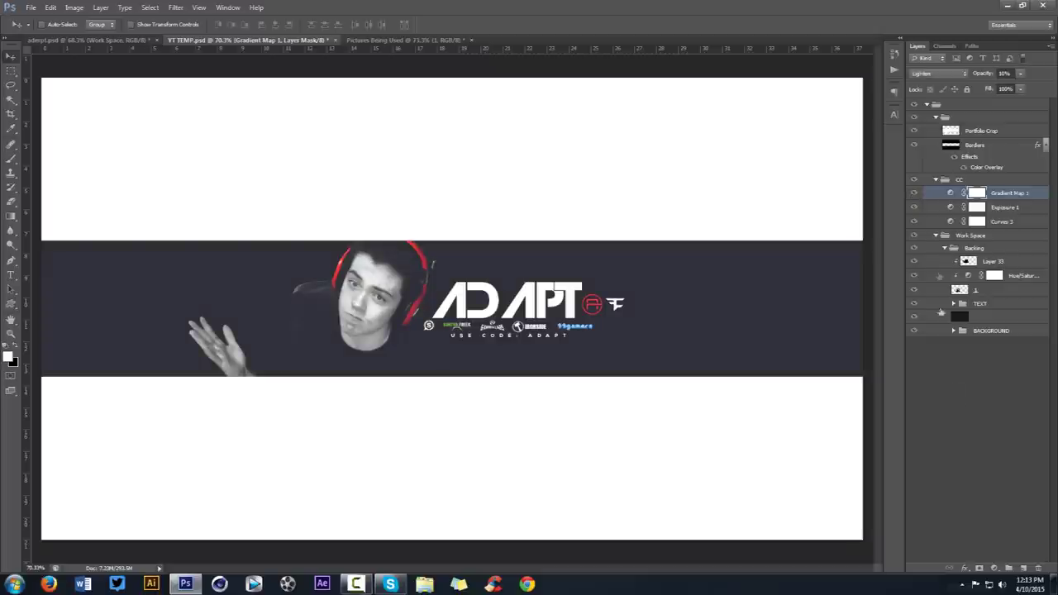
click(994, 569)
- Add Curves 4 with an S-curve that brightens highlights and deepens shadows
click(1000, 390)
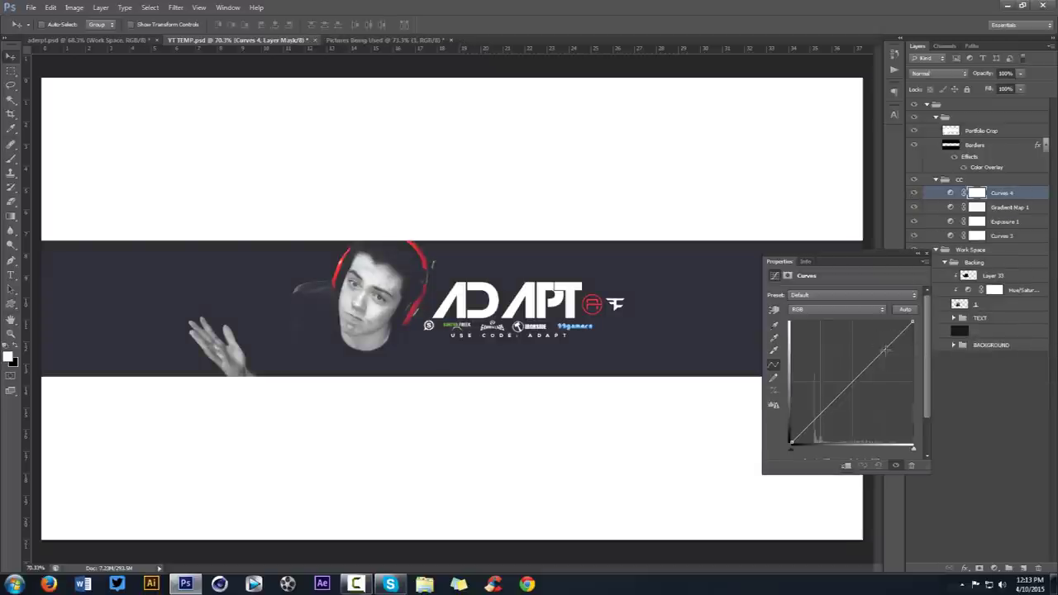
drag(884, 350, 876, 348)
drag(806, 417, 814, 421)
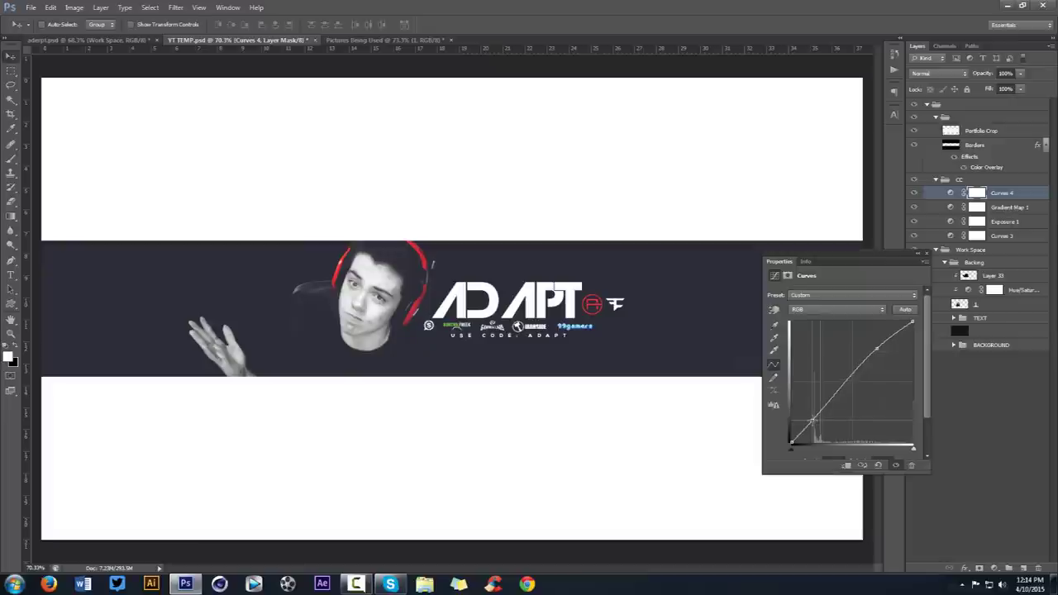
click(924, 255)
- Add Curves 5 lowering blue highlights and raising blue shadows, at 15% opacity
click(988, 567)
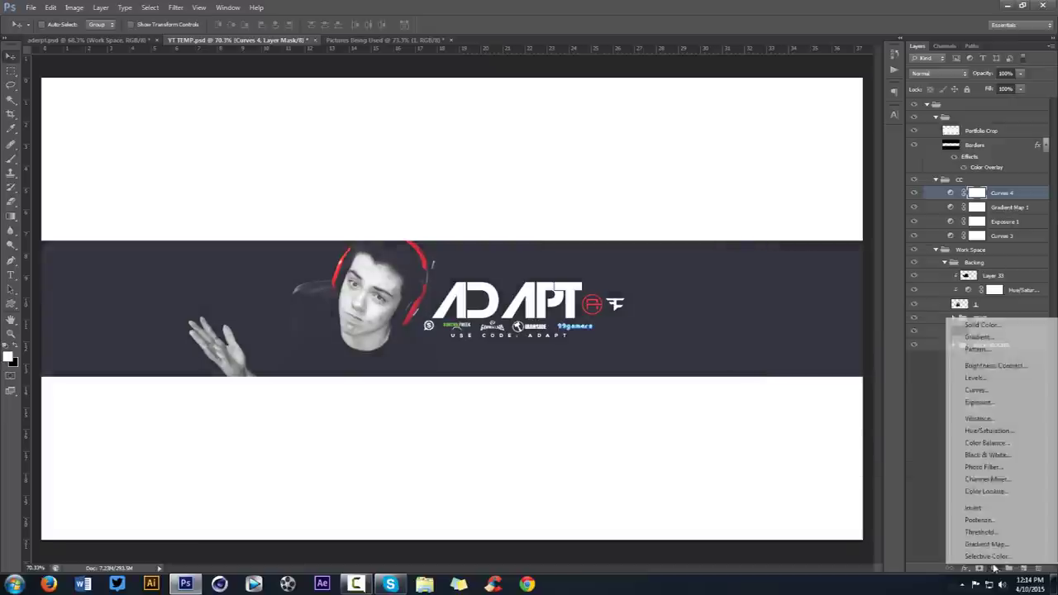
click(984, 387)
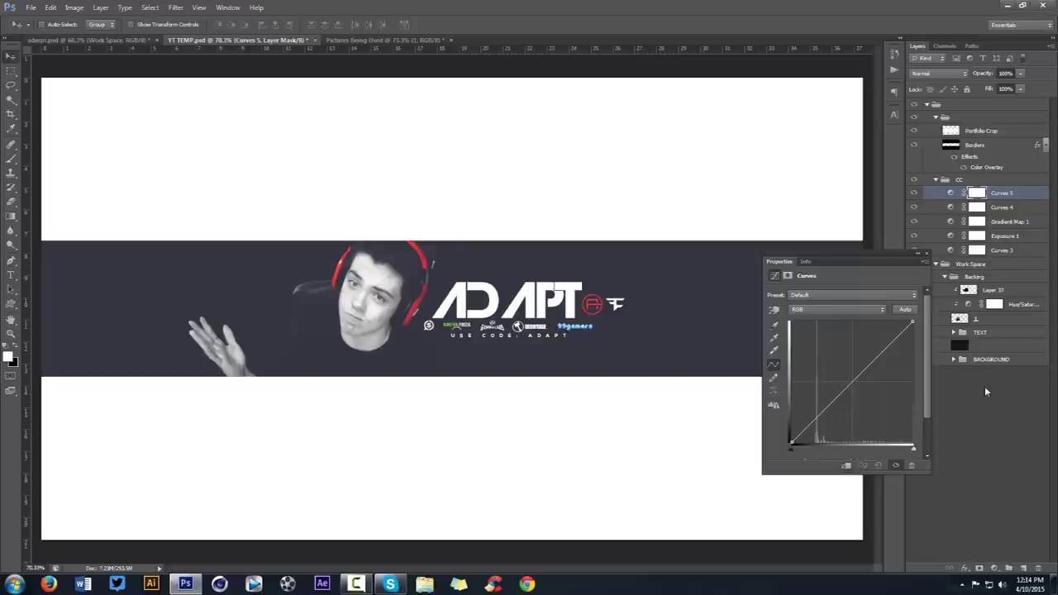
click(810, 309)
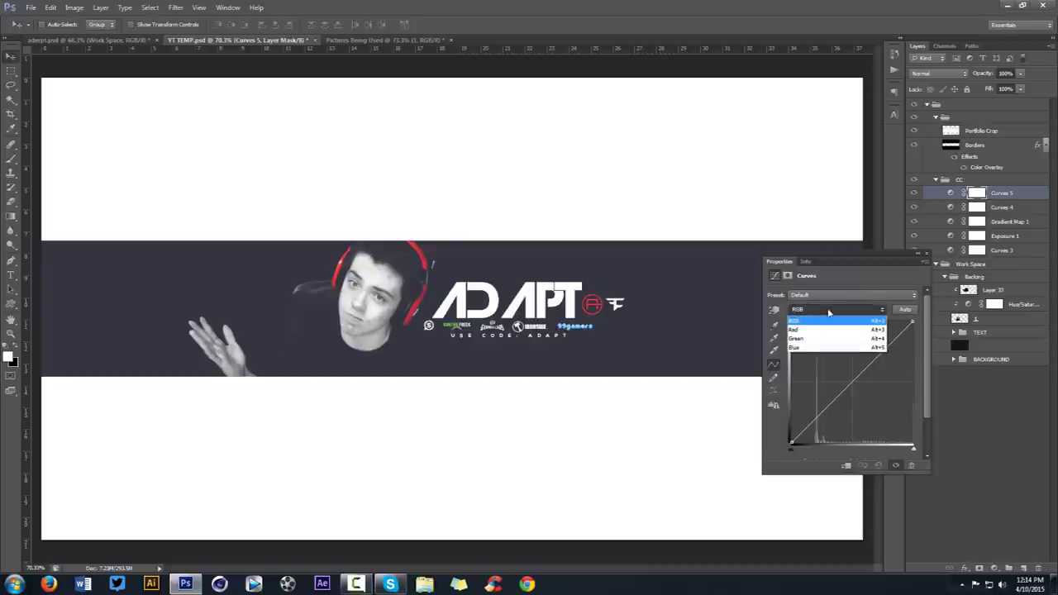
click(825, 347)
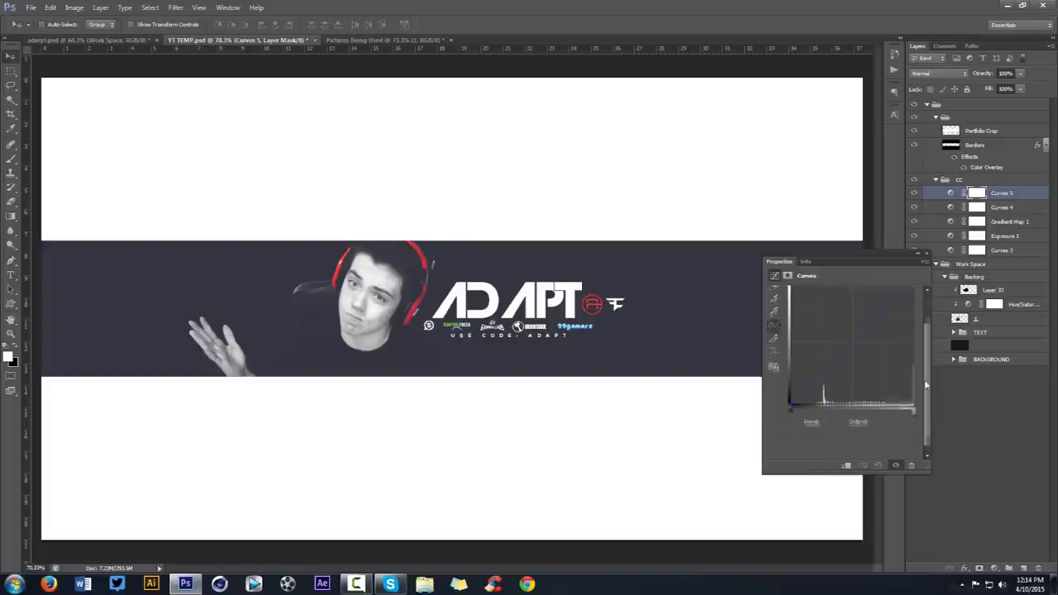
drag(913, 321, 914, 380)
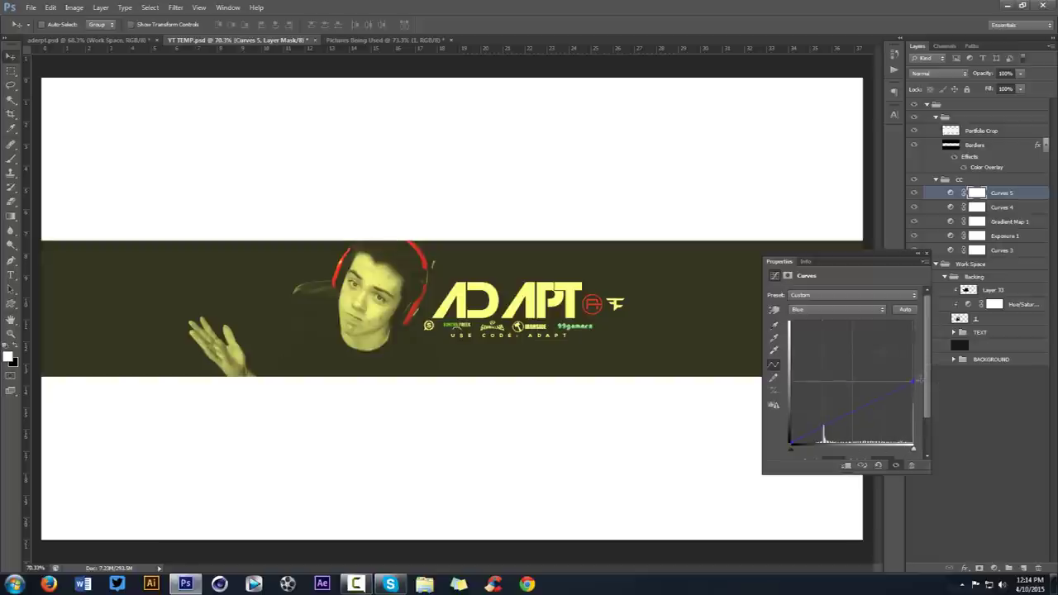
drag(786, 432, 788, 410)
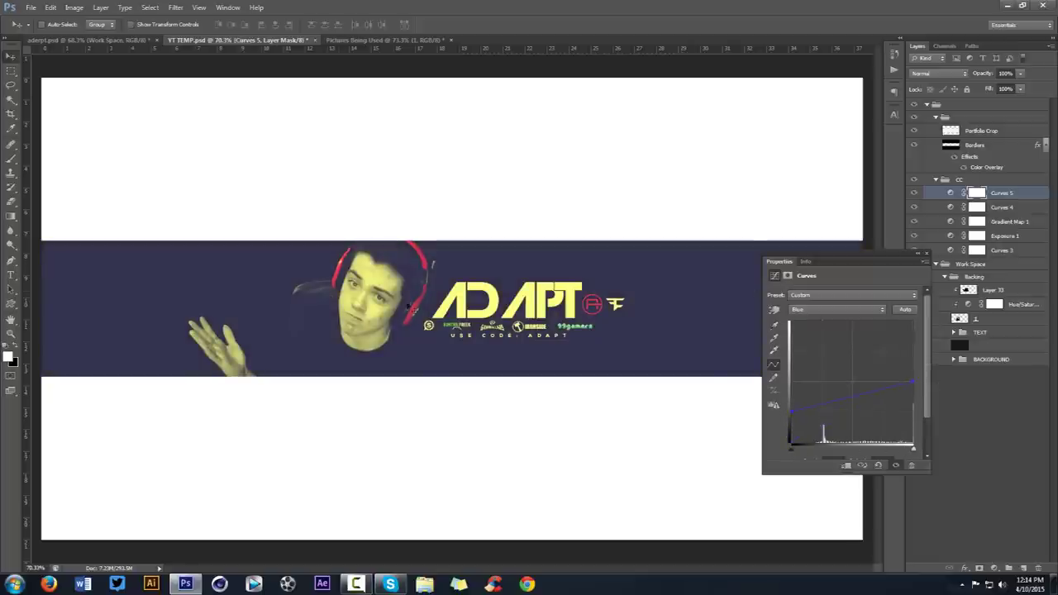
click(929, 257)
click(1021, 74)
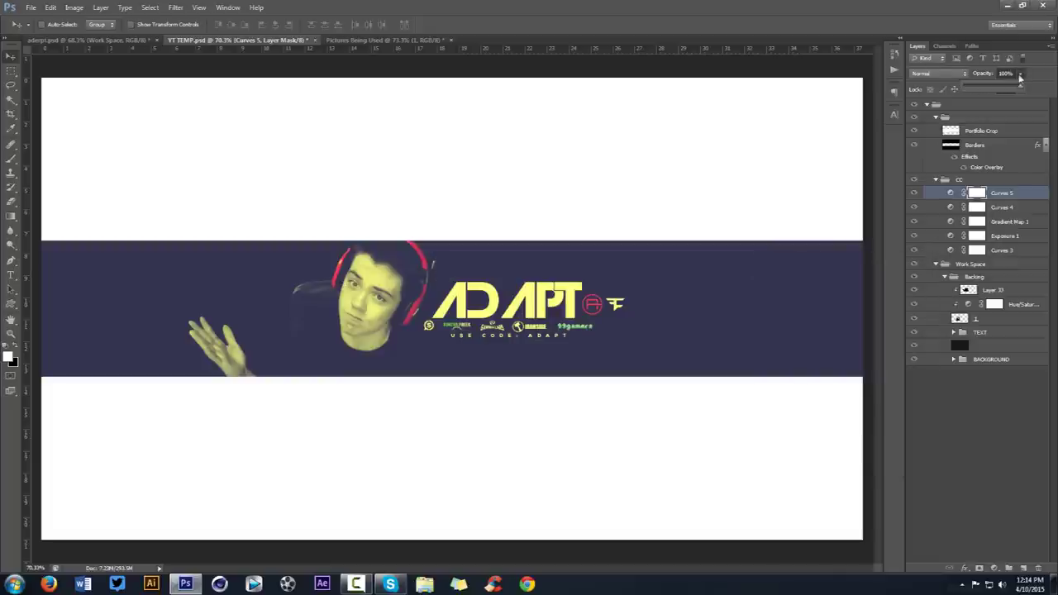
click(978, 82)
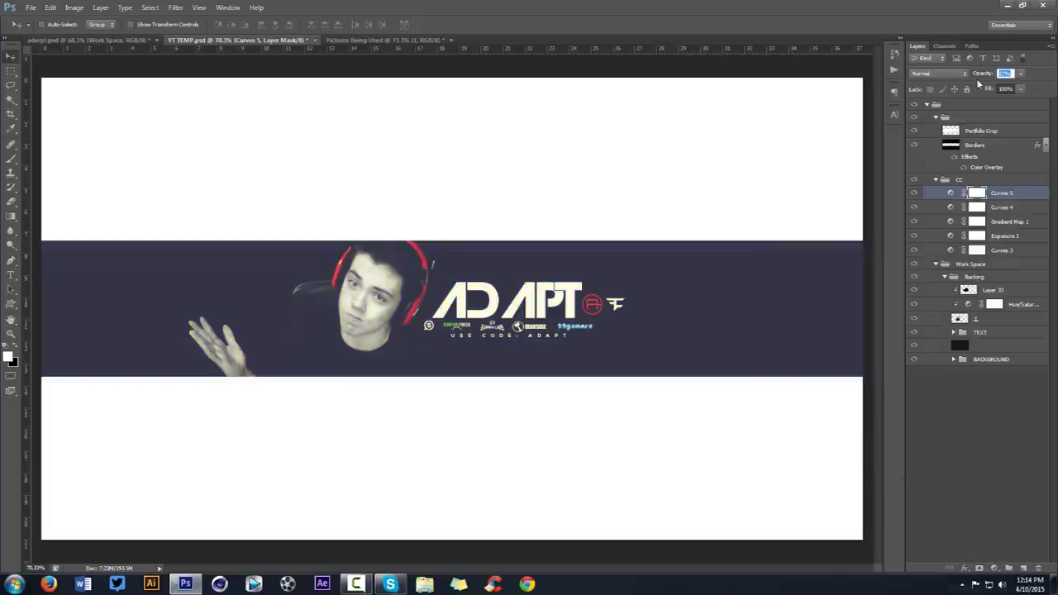
click(1002, 195)
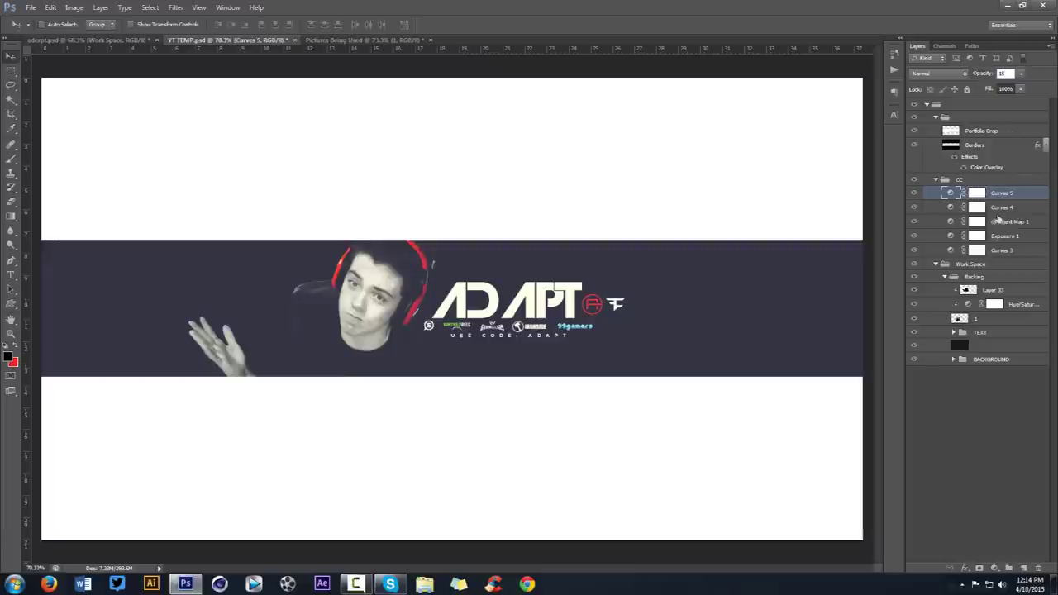
- Add a Brightness/Contrast adjustment set to brightness -7 and contrast 10
click(991, 567)
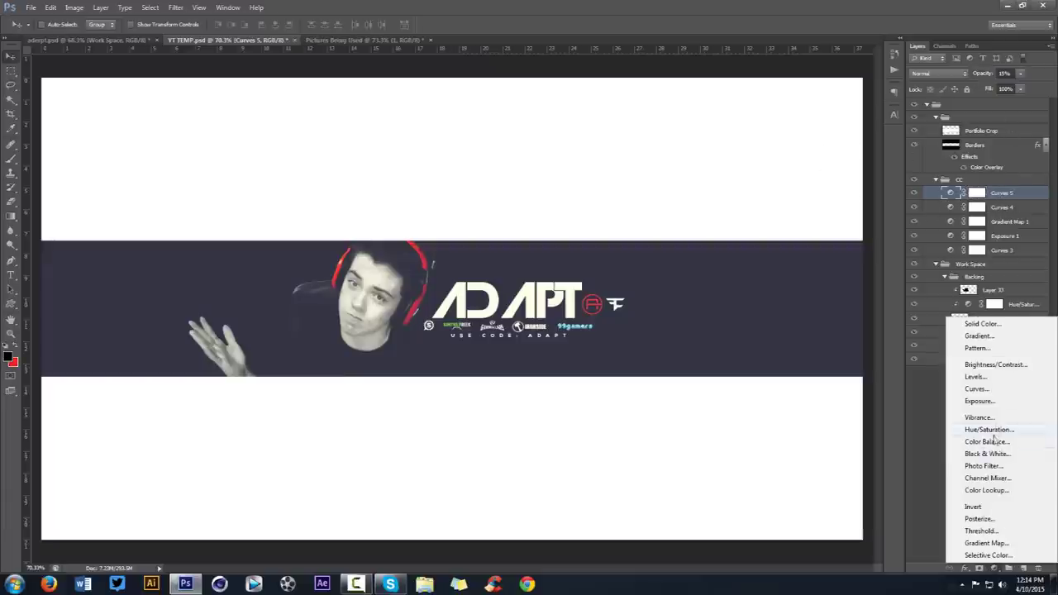
click(975, 365)
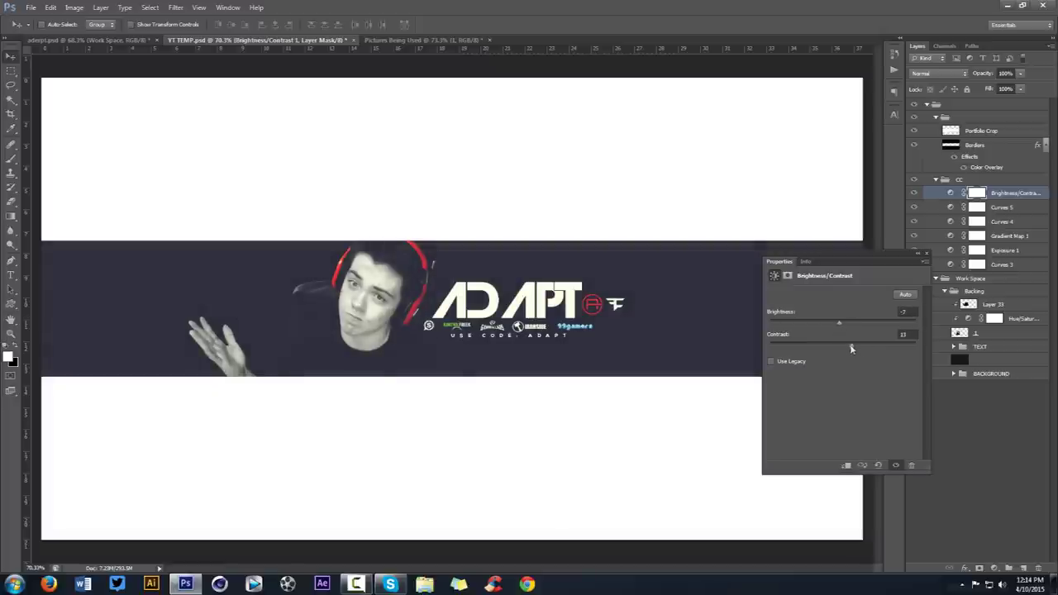
click(928, 257)
click(993, 569)
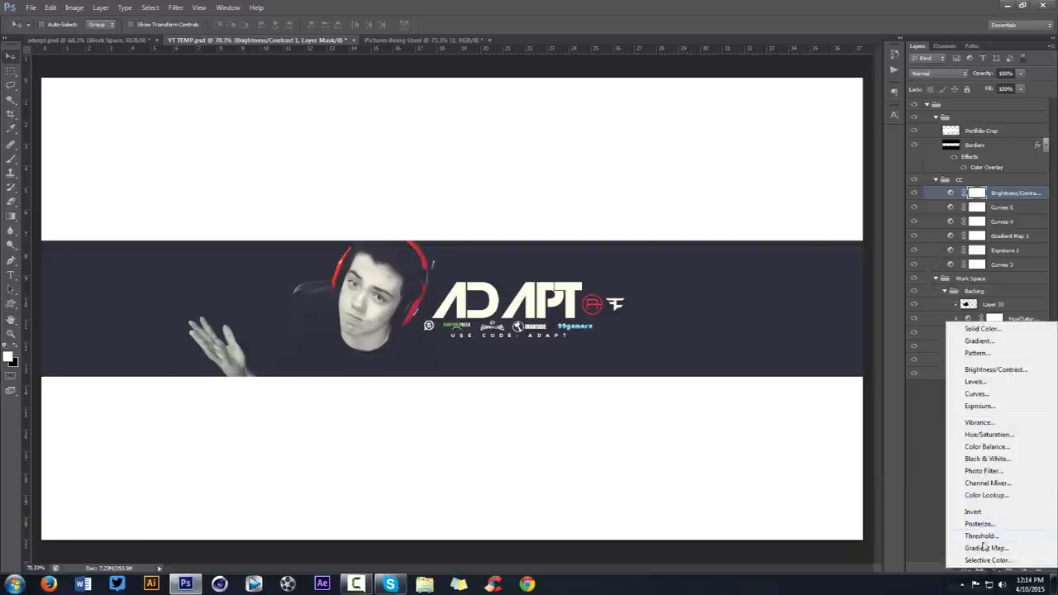
- Add a Photo Filter in blue 0c0cfd at 25% density
click(980, 473)
click(812, 312)
drag(824, 372, 820, 353)
click(790, 307)
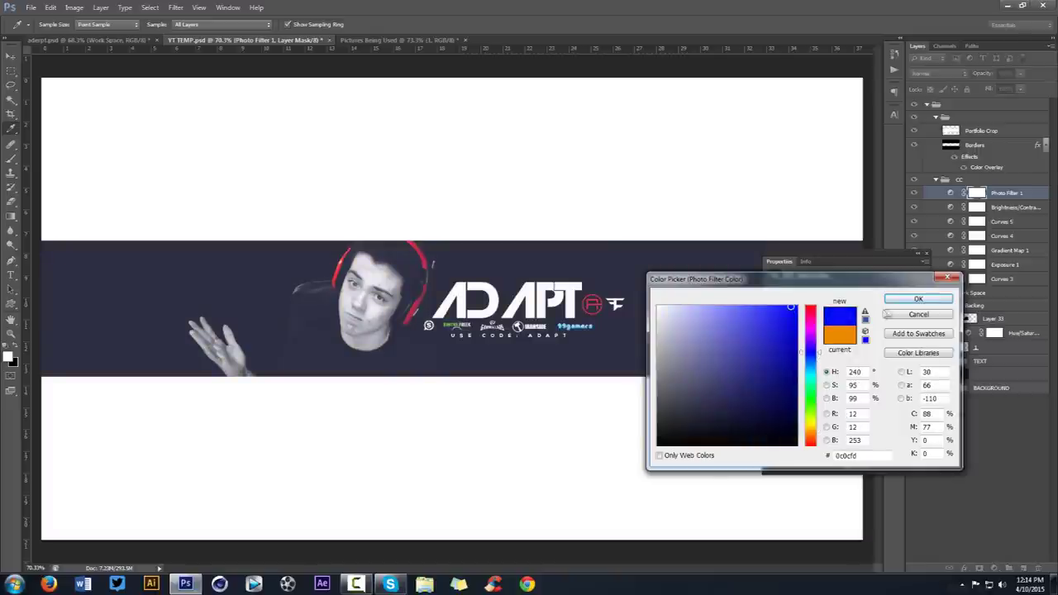
click(917, 299)
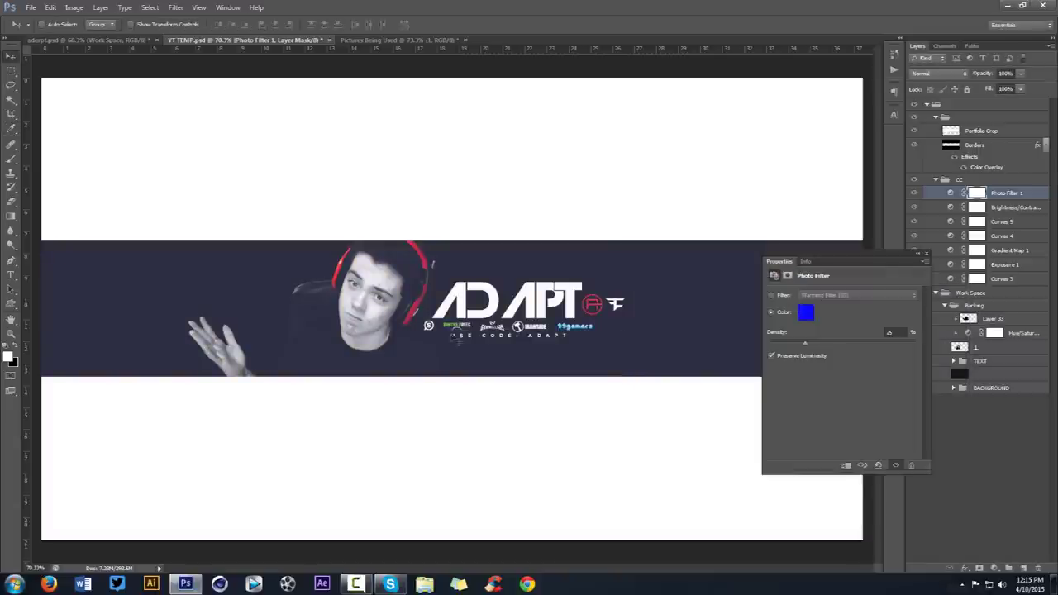
click(926, 252)
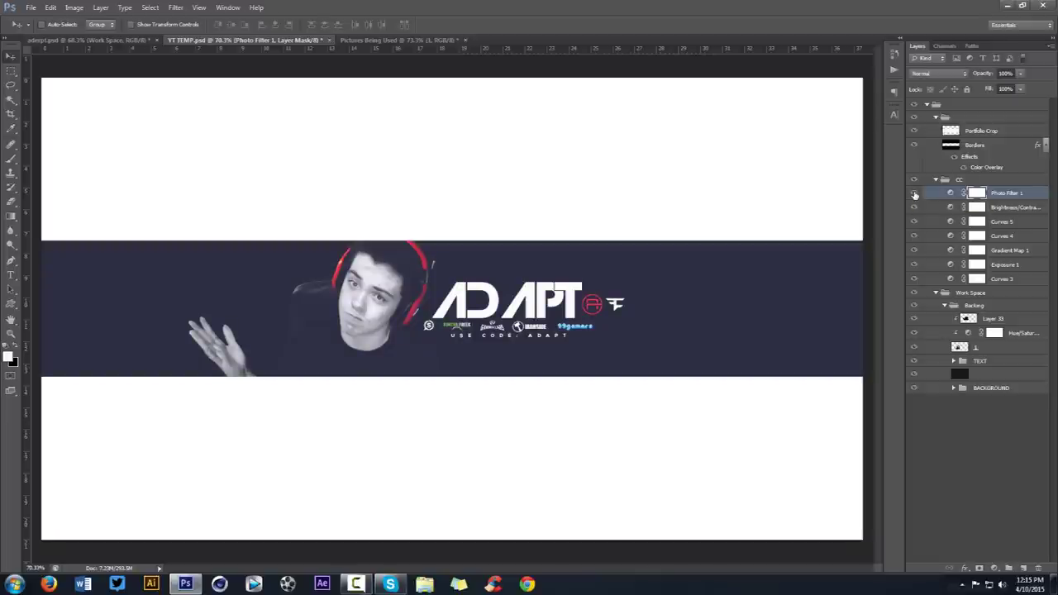
- Try a Hue/Saturation layer with hue +27, then delete it
click(995, 568)
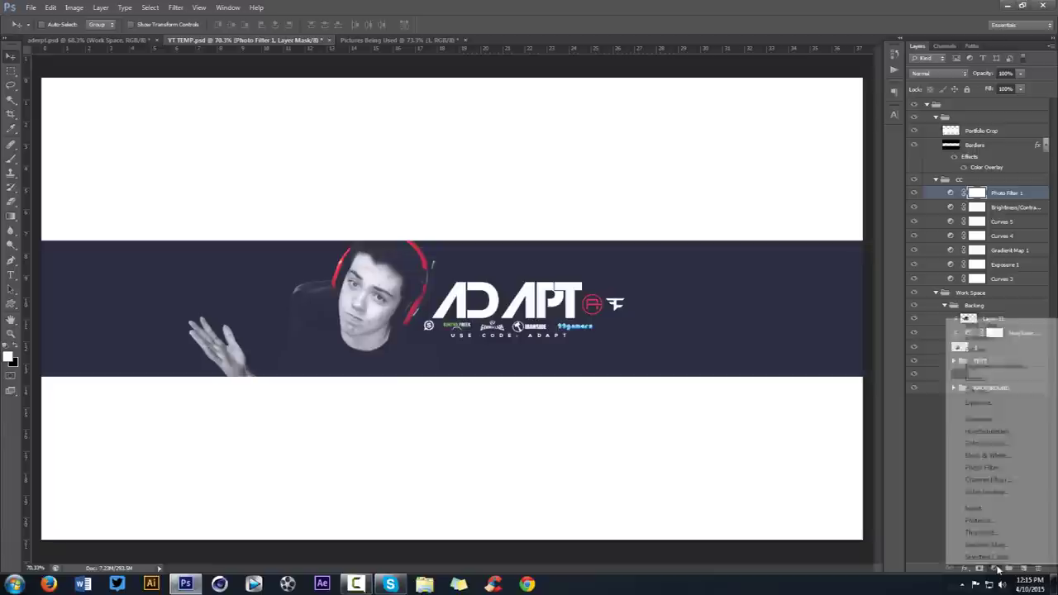
click(998, 435)
drag(857, 343, 864, 339)
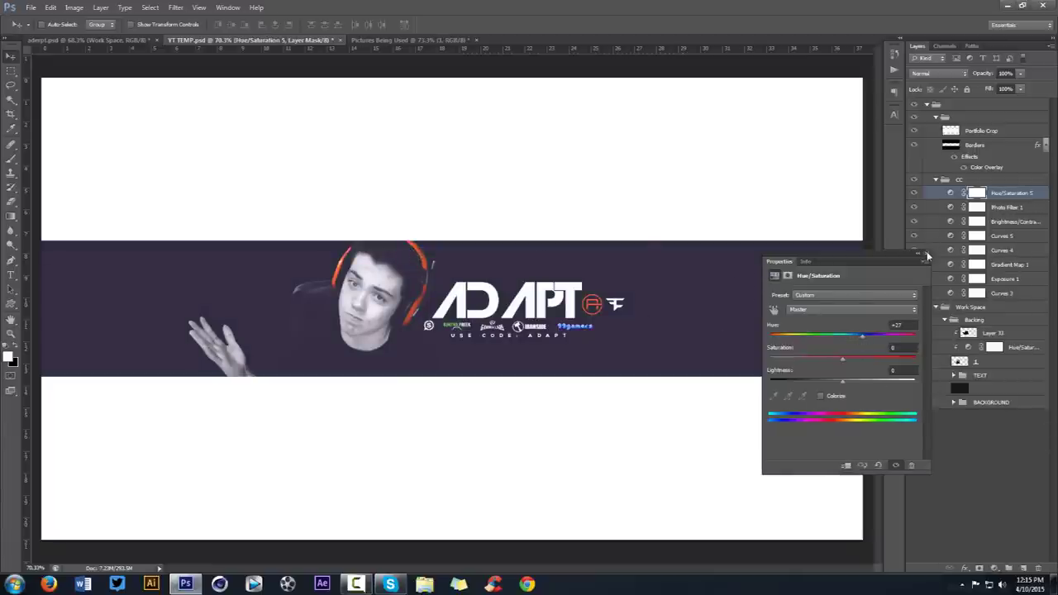
click(925, 253)
click(1002, 200)
key(Delete)
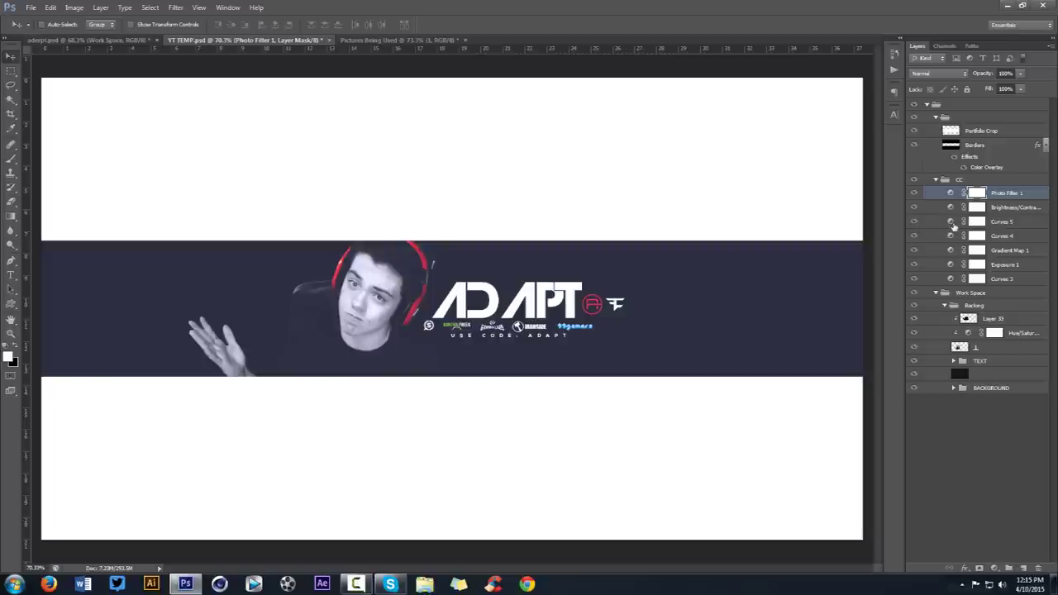
- Review Curves 5, collapse the CC group and switch to the Pictures Being Used document
double_click(951, 222)
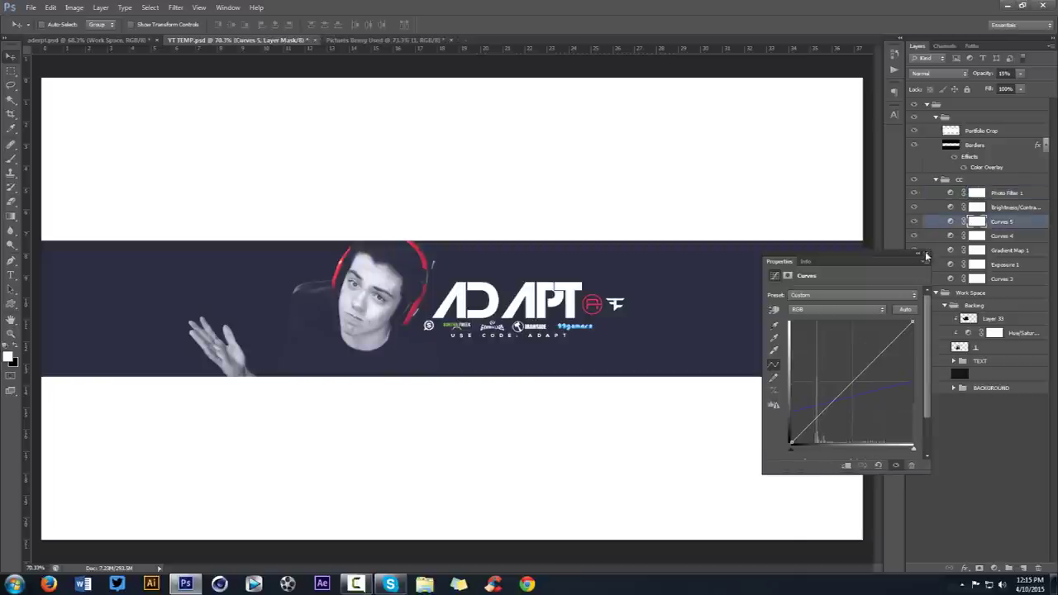
click(925, 255)
click(962, 251)
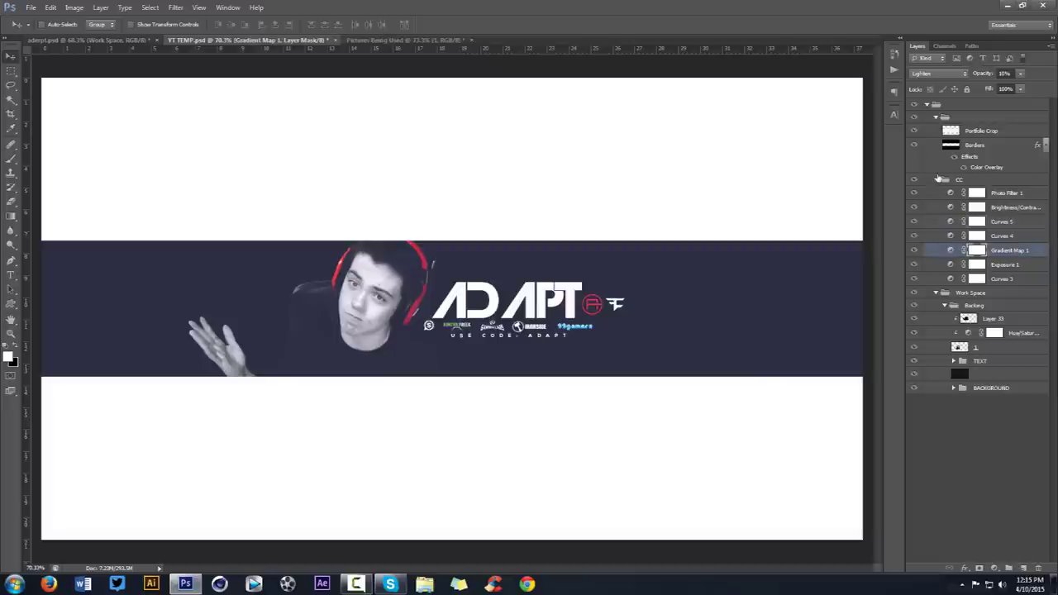
click(936, 180)
click(979, 276)
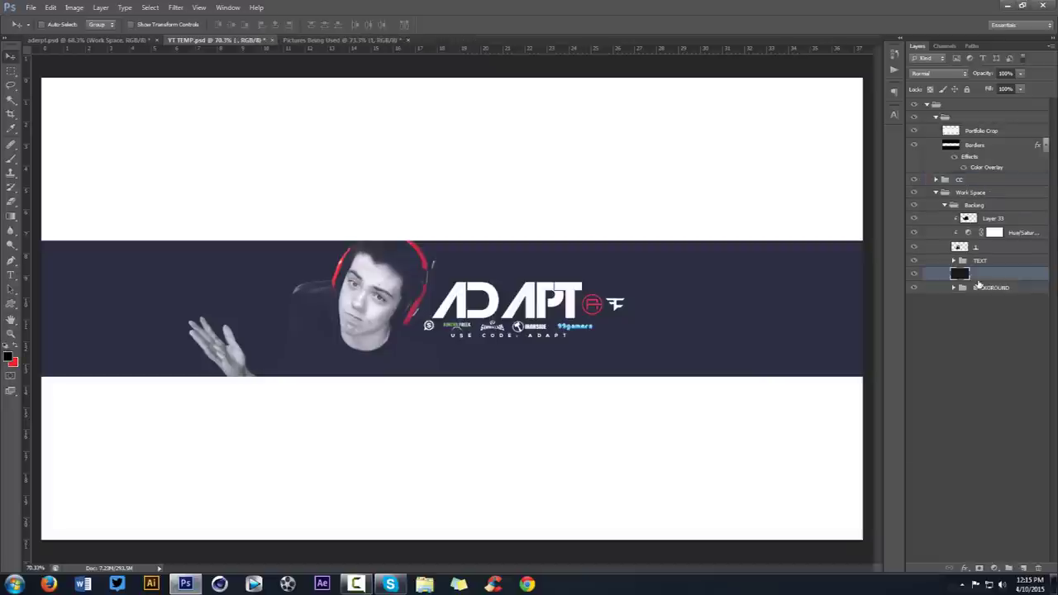
click(345, 39)
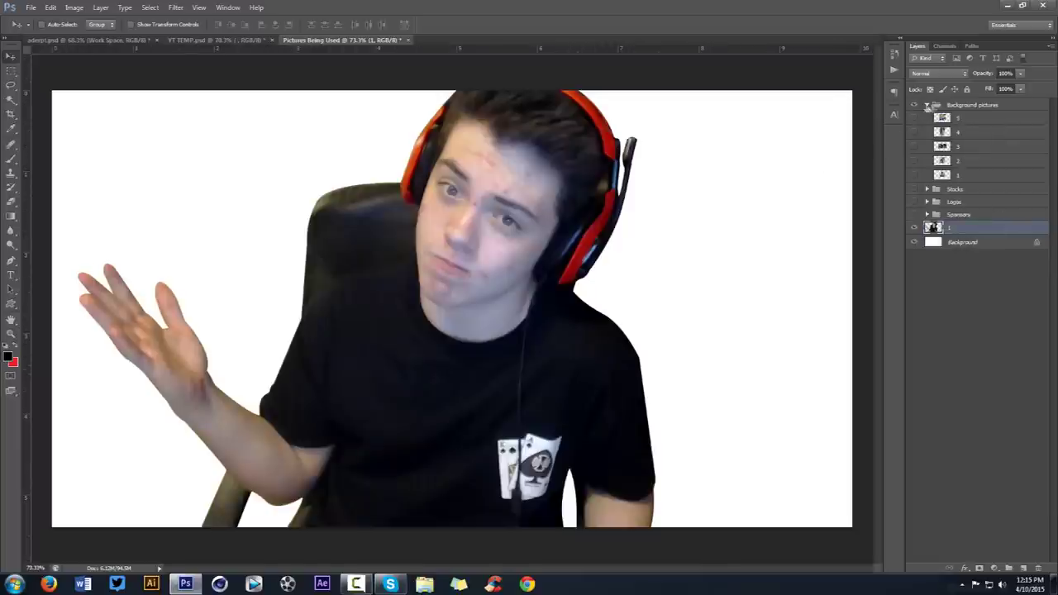
- Show background photos 1–5, hide the streamer cut-out, and select all five photos
drag(913, 132, 914, 175)
click(913, 227)
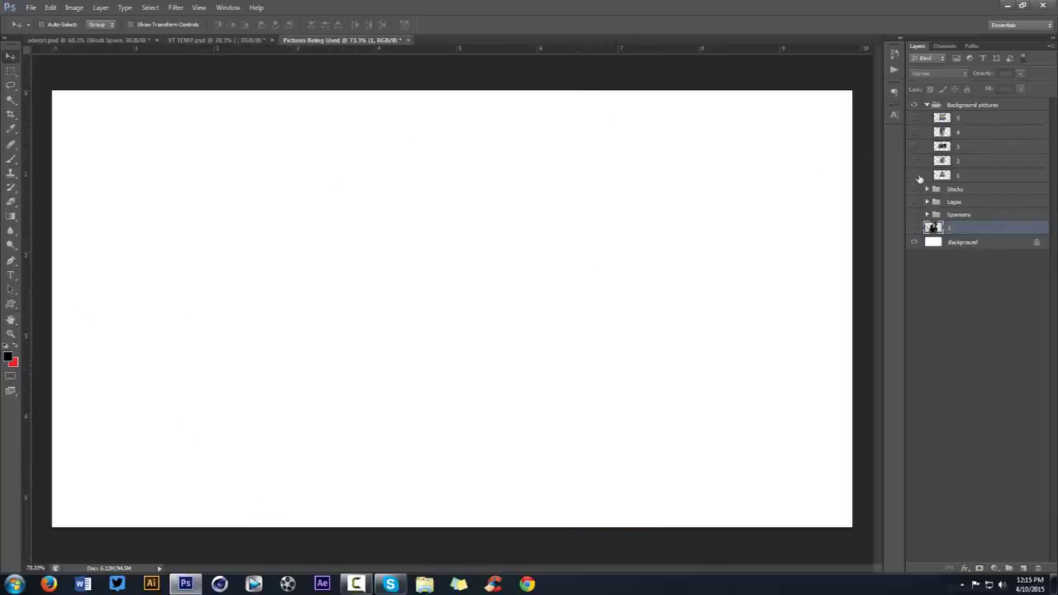
click(913, 117)
click(963, 119)
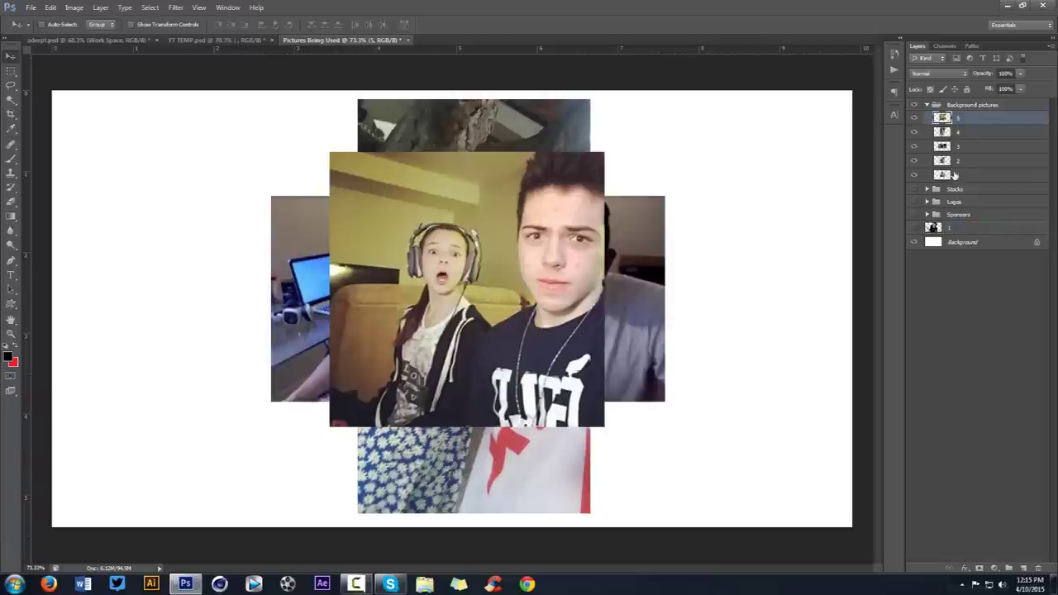
shift+click(955, 175)
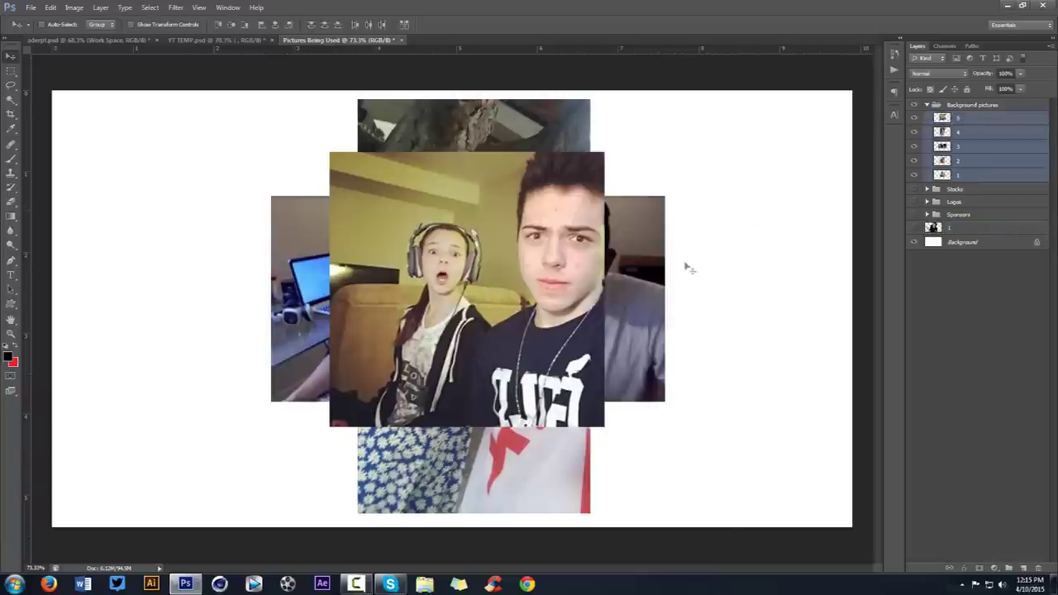
- Drag the five selected photos into the YT TEMP banner document
click(175, 7)
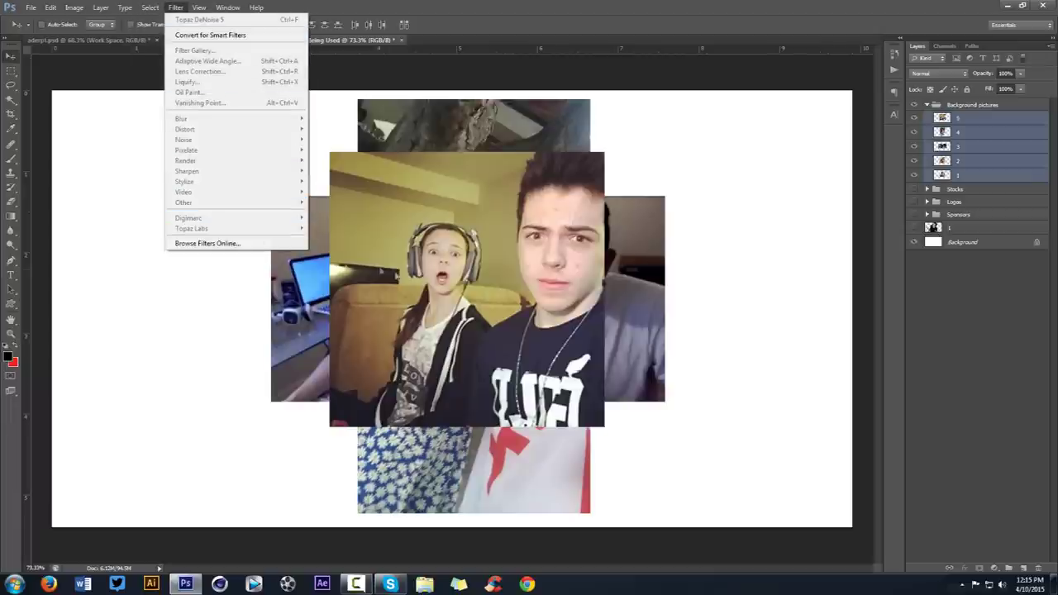
click(726, 225)
drag(515, 197, 650, 246)
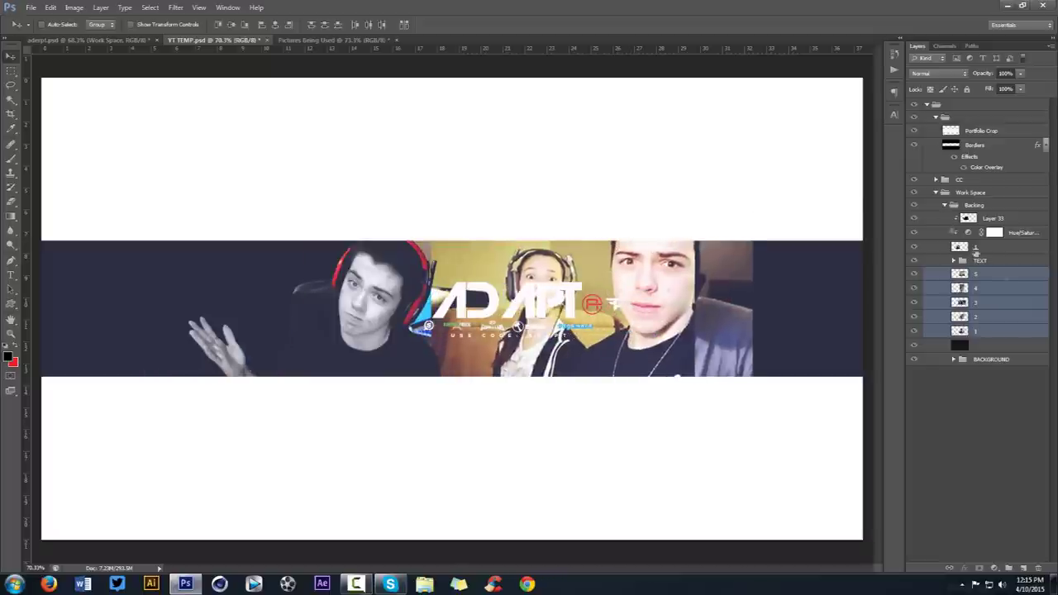
click(1004, 332)
- Spread photos 1 through 5 side by side along the banner strip
drag(528, 326, 331, 328)
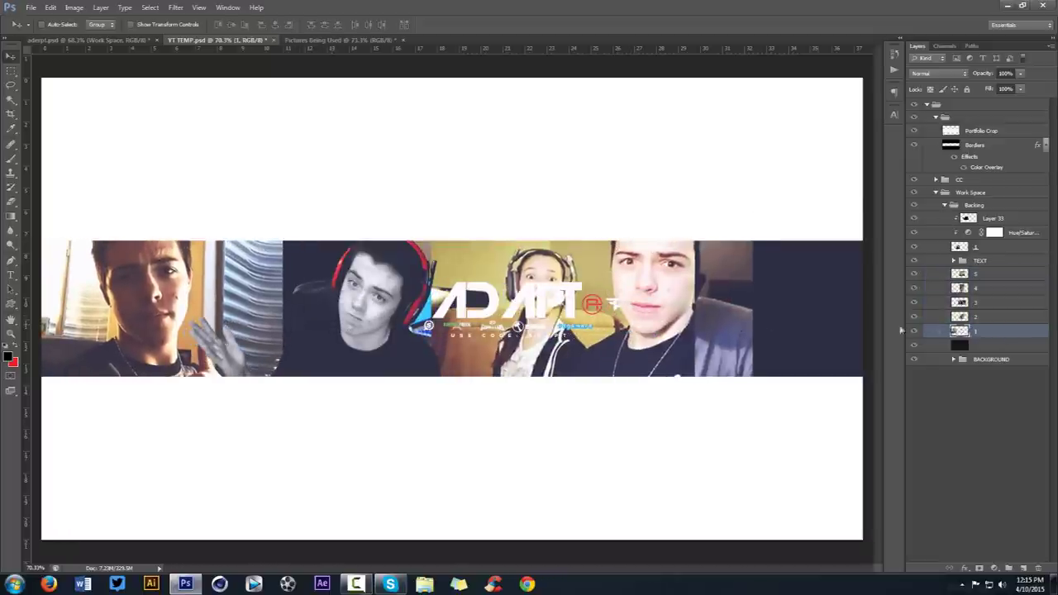
click(1004, 317)
drag(570, 324, 474, 327)
click(984, 302)
drag(661, 355, 985, 291)
click(983, 287)
drag(774, 320, 709, 316)
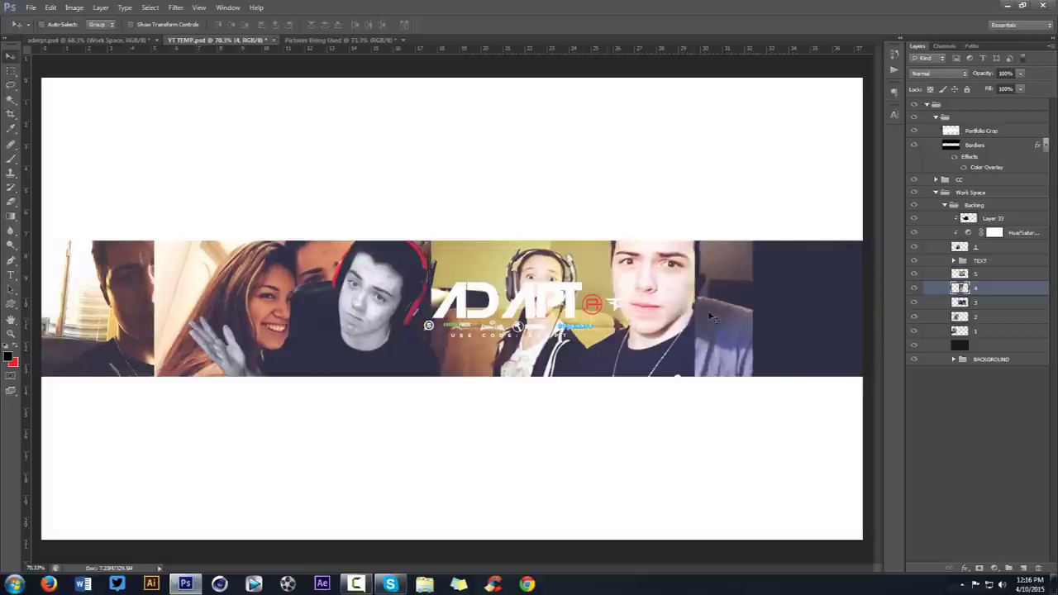
click(977, 277)
drag(622, 299, 797, 308)
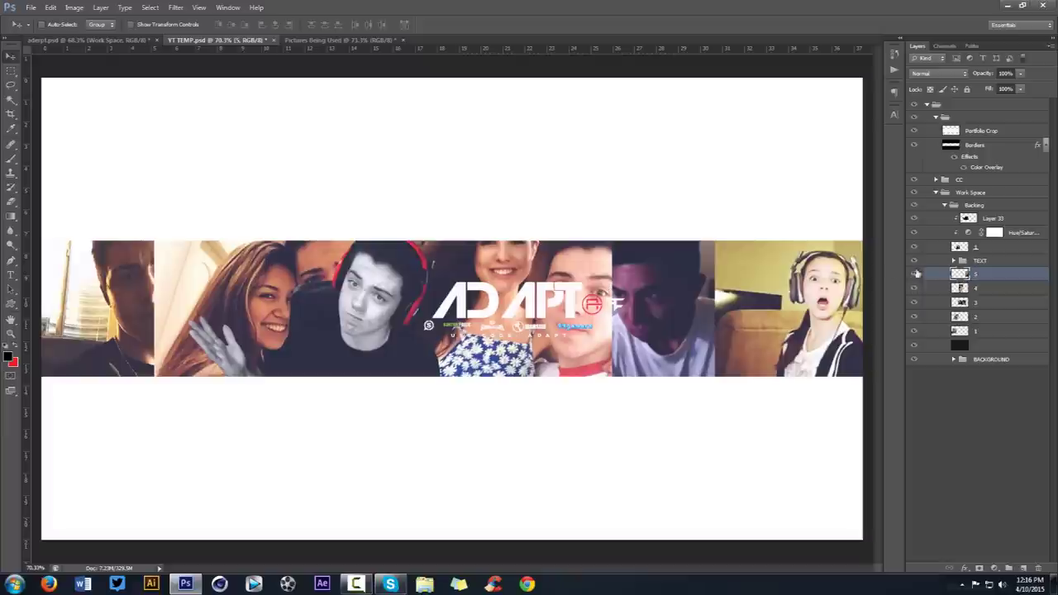
- Softly erase photo 2's left edge with a 609 px eraser to blend into photo 1
click(915, 318)
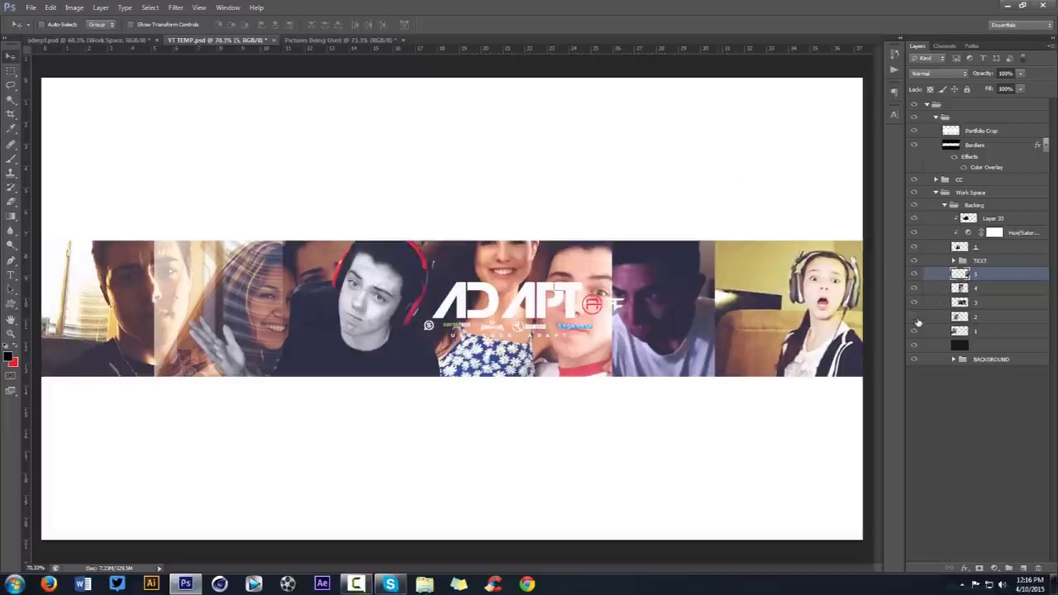
click(967, 318)
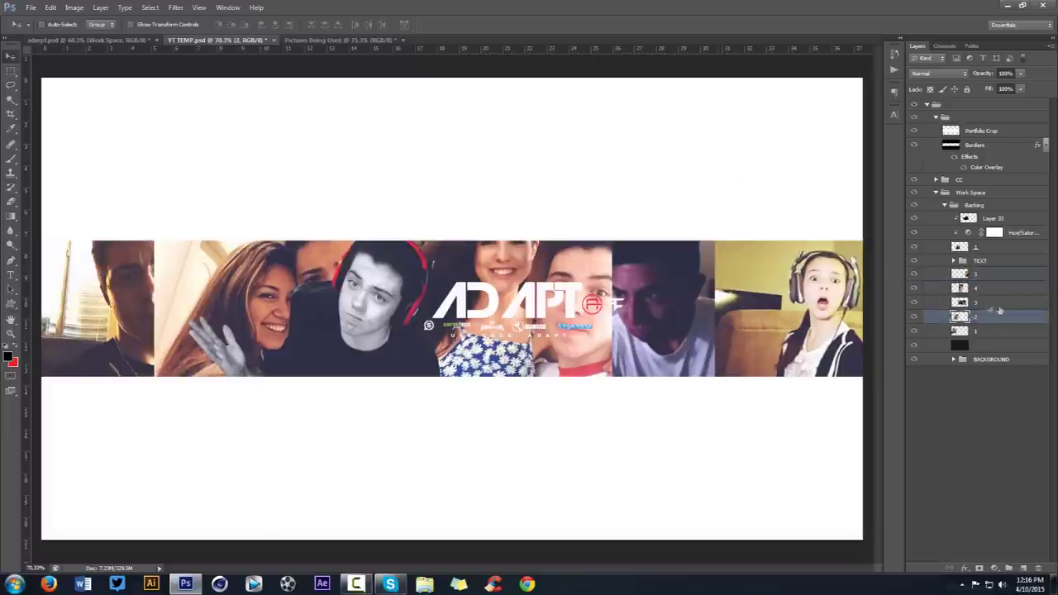
key(e)
mouse_move(276, 250)
mouse_down()
mouse_move(259, 239)
mouse_move(224, 267)
mouse_move(240, 269)
mouse_up()
mouse_move(38, 300)
mouse_down()
mouse_move(49, 331)
mouse_move(49, 158)
mouse_move(41, 165)
mouse_move(75, 368)
mouse_up()
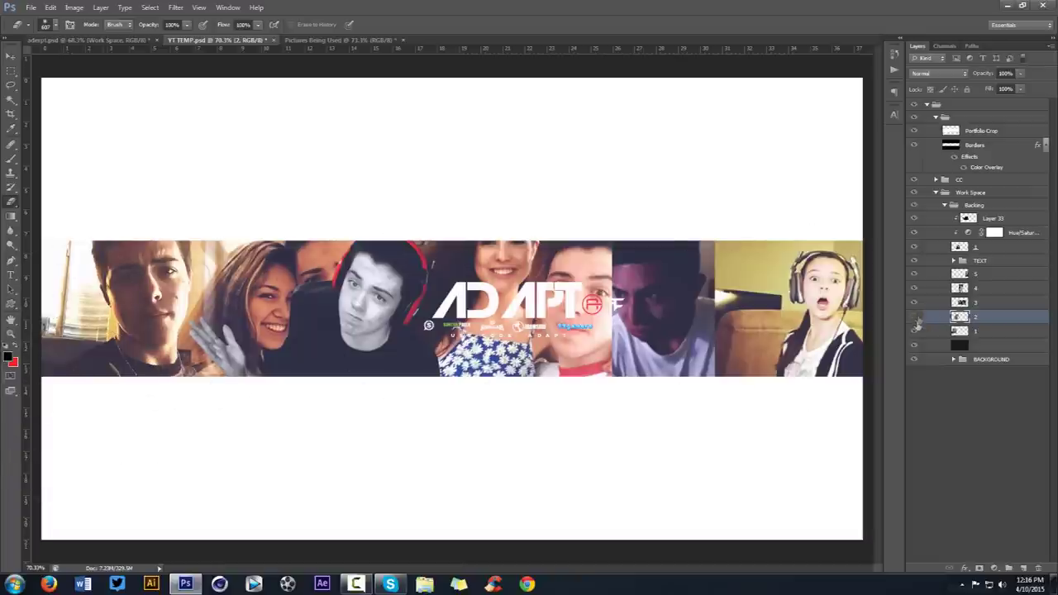
- Check the overlap of photos 1 and 2, then erase to soften the blinds/headphone photo seam
click(914, 317)
click(914, 330)
click(963, 331)
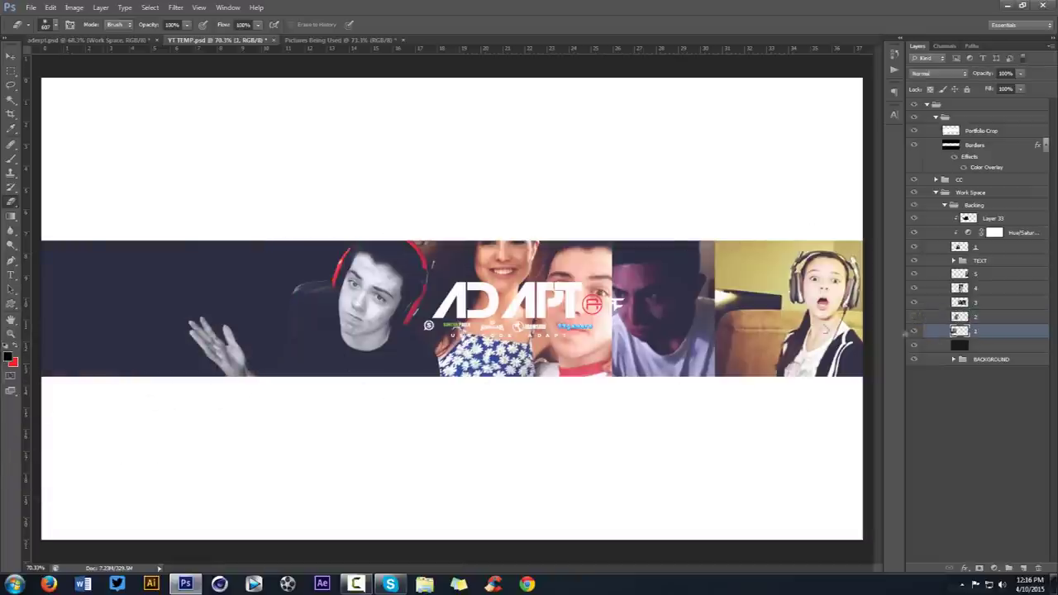
click(914, 331)
key(v)
ctrl+click(364, 277)
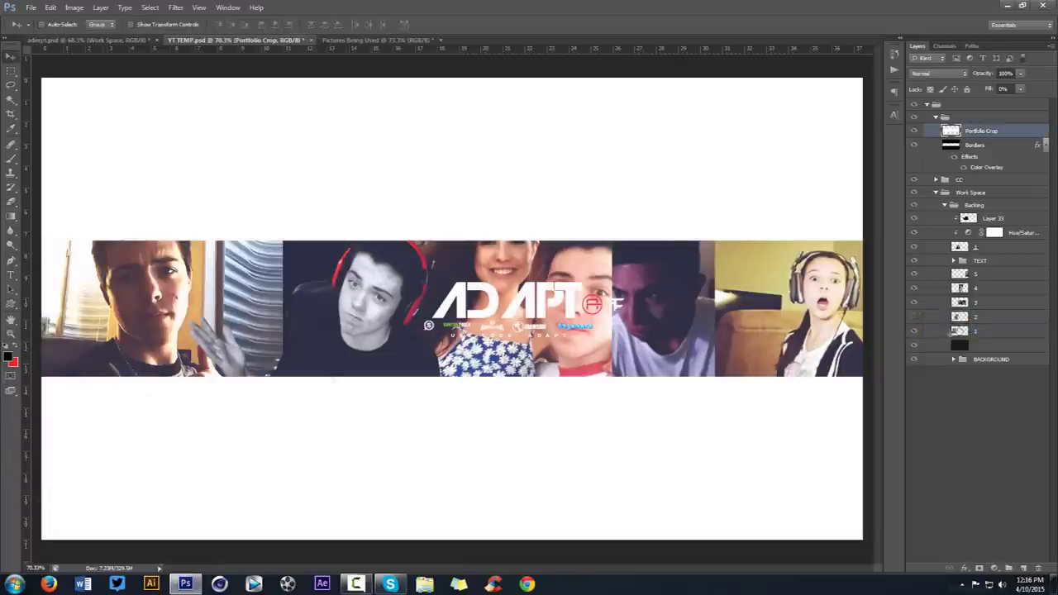
click(977, 331)
key(e)
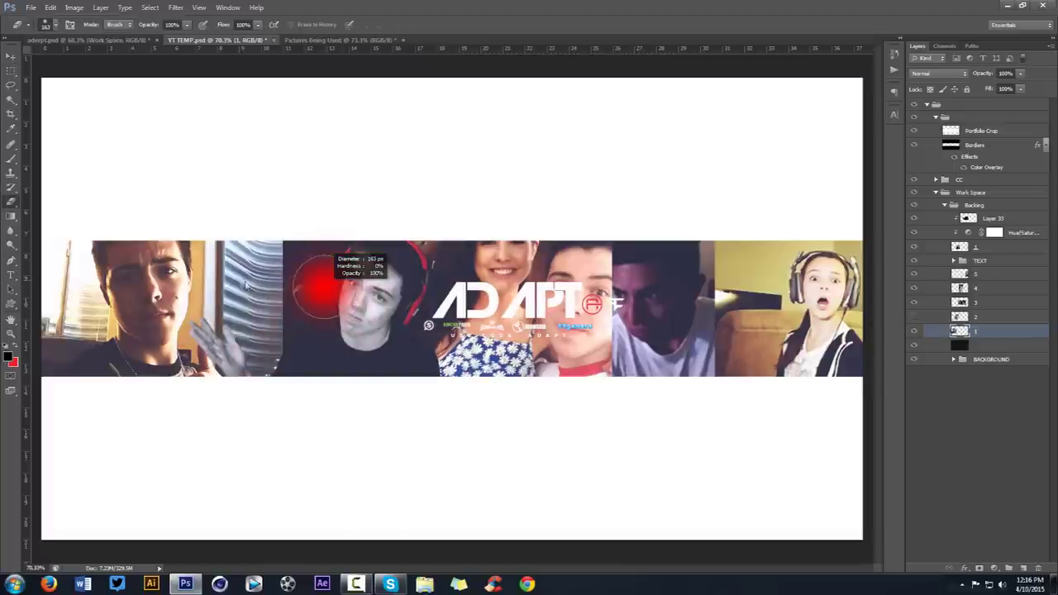
mouse_move(319, 378)
mouse_down()
mouse_move(318, 202)
mouse_move(321, 356)
mouse_up()
click(914, 317)
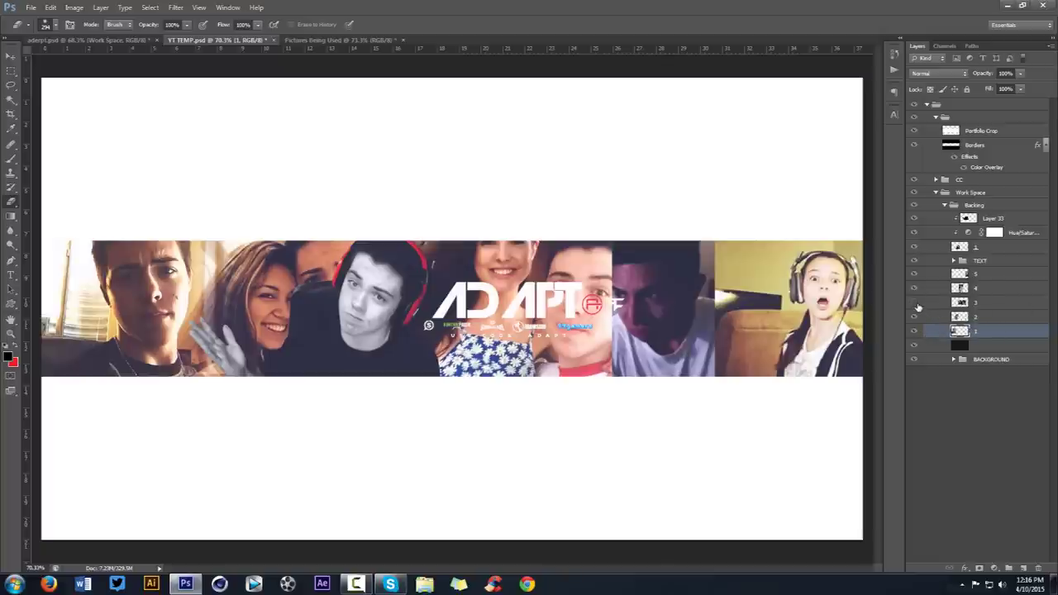
- Check the photo 3 and 4 seams, erase photo 4's edge near the girl's face, and shift it left
click(914, 303)
click(915, 304)
click(959, 303)
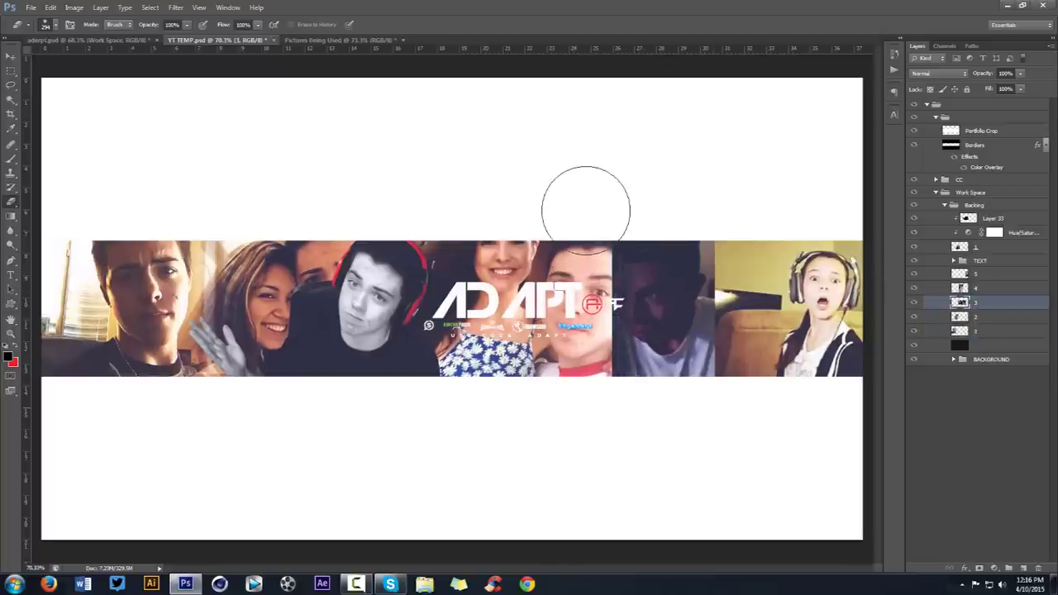
click(915, 288)
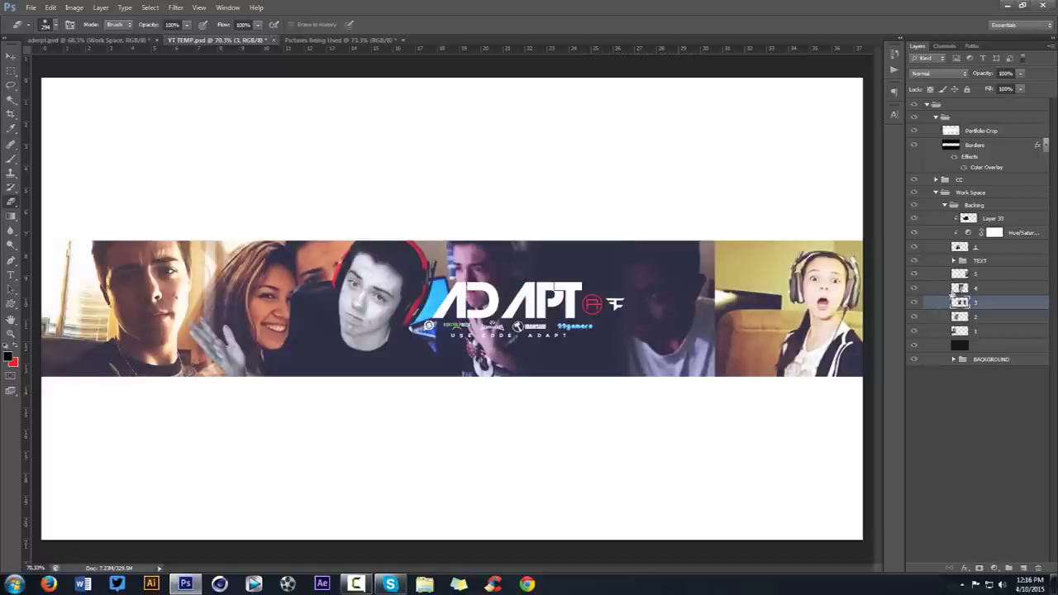
click(915, 289)
click(1005, 289)
mouse_move(656, 202)
mouse_down()
mouse_move(648, 382)
mouse_move(654, 192)
mouse_up()
key(v)
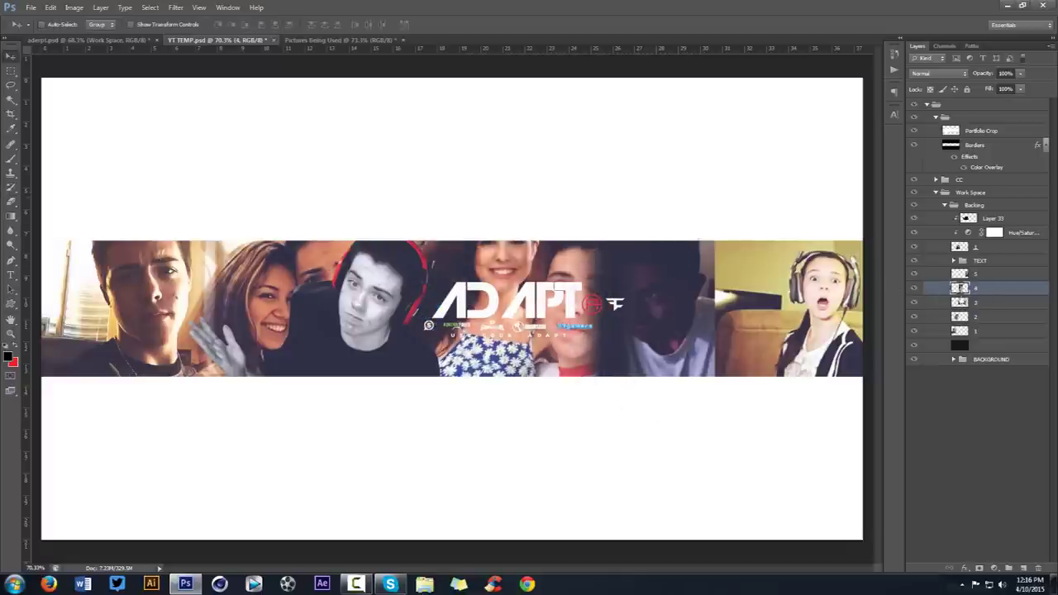
drag(770, 311, 711, 310)
- Scale photo layer 3 down to about 69.6% and reposition it inside its frame
key(alt+bracketleft)
key(alt+[)
key(alt+[)
key(alt+])
key(alt+])
key(ctrl+t)
drag(518, 224, 609, 267)
key(Return)
mouse_move(719, 314)
mouse_down()
mouse_move(701, 291)
mouse_move(720, 295)
mouse_move(628, 304)
mouse_up()
- Erase the strip between the boy and the dark photo, then shift photo 3 about 1.39 cm
key(e)
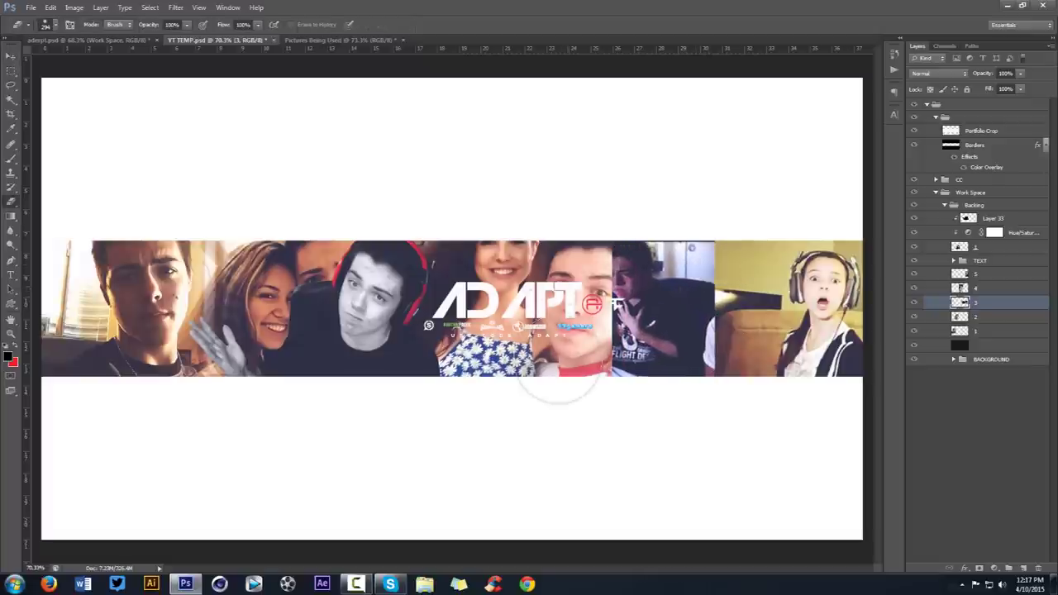
click(629, 330)
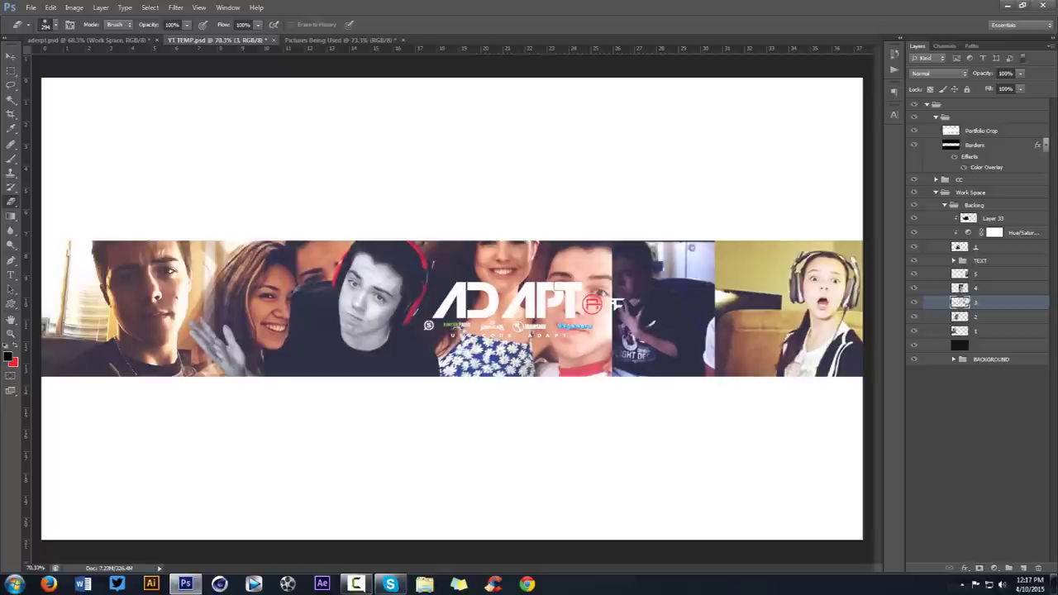
click(925, 288)
mouse_move(666, 248)
mouse_down()
mouse_move(653, 389)
mouse_move(652, 247)
mouse_up()
mouse_move(651, 192)
mouse_down()
mouse_move(636, 301)
mouse_move(666, 394)
mouse_up()
key(v)
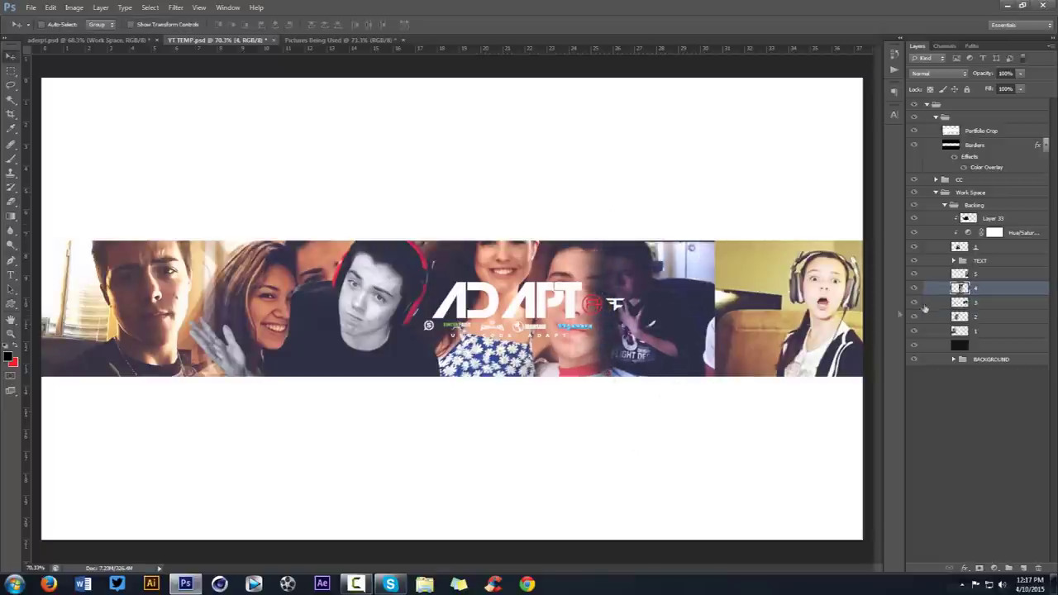
click(975, 303)
drag(733, 314, 709, 312)
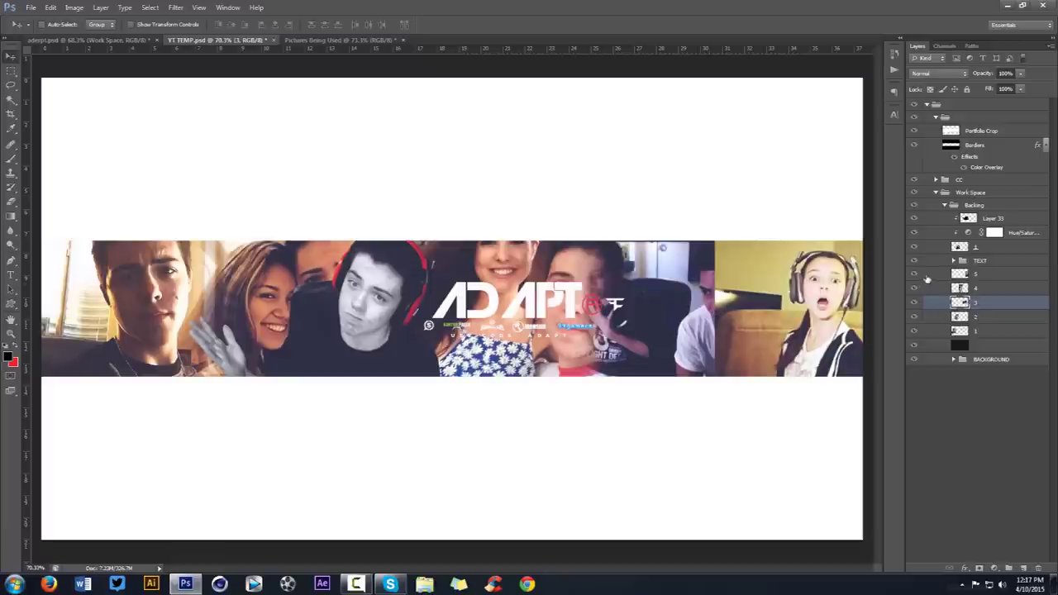
- Select photo layers 5 through 1 together and group them with Ctrl+G
click(927, 274)
key(e)
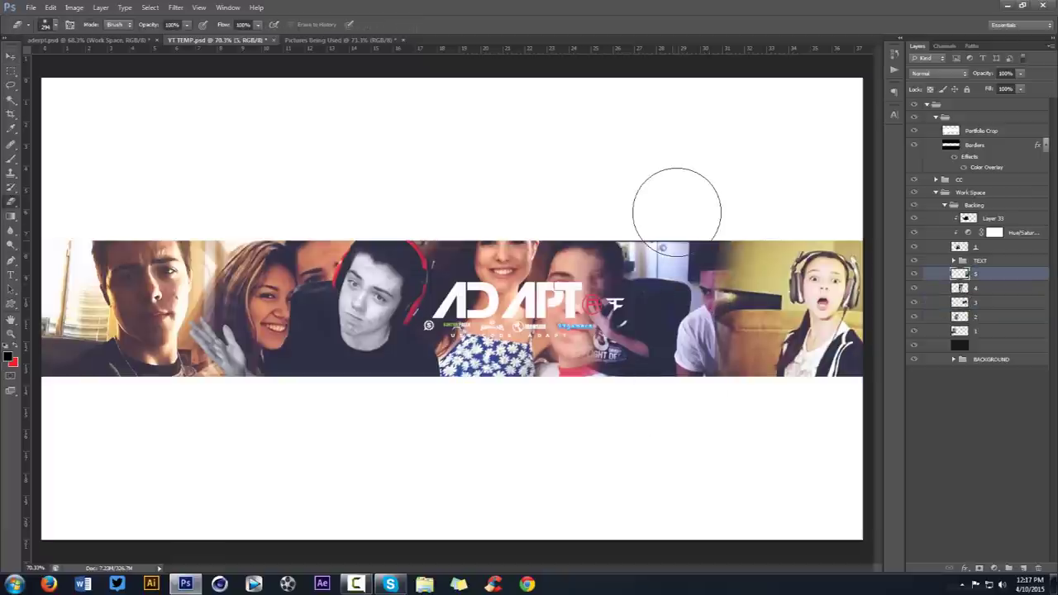
key(v)
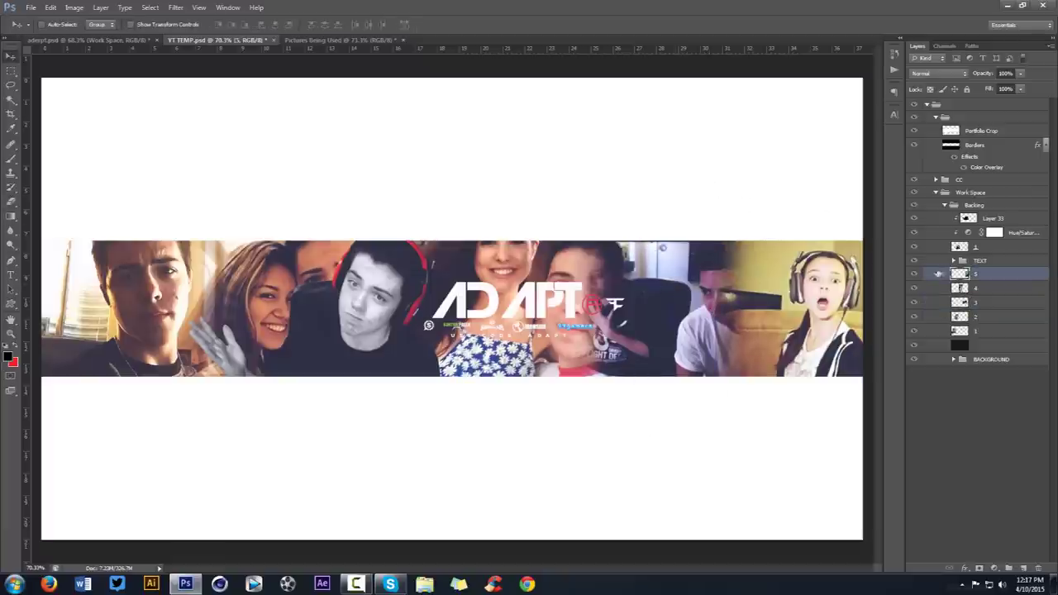
click(985, 304)
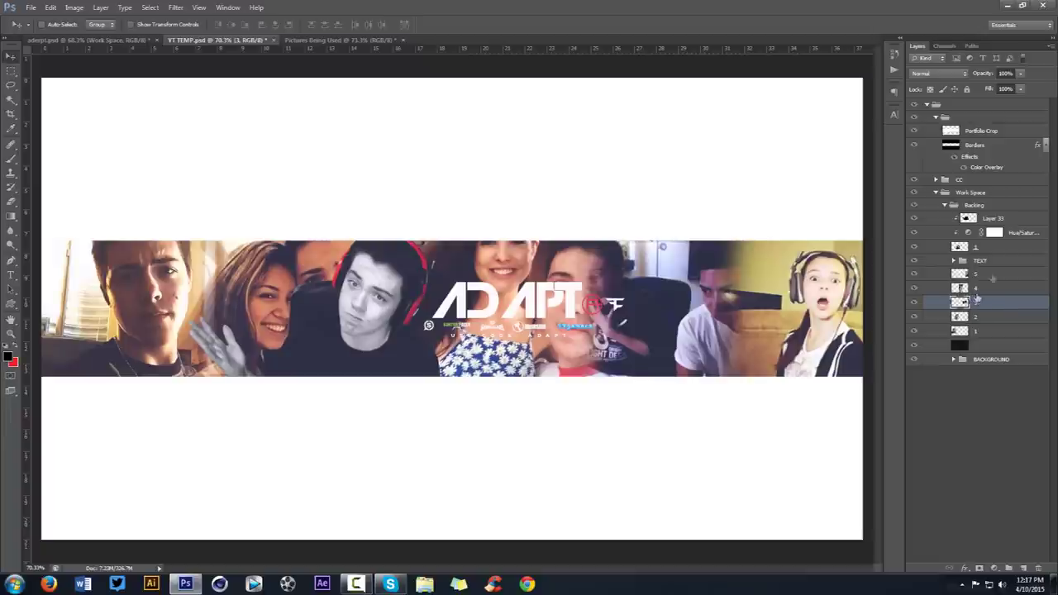
click(978, 274)
shift+click(984, 332)
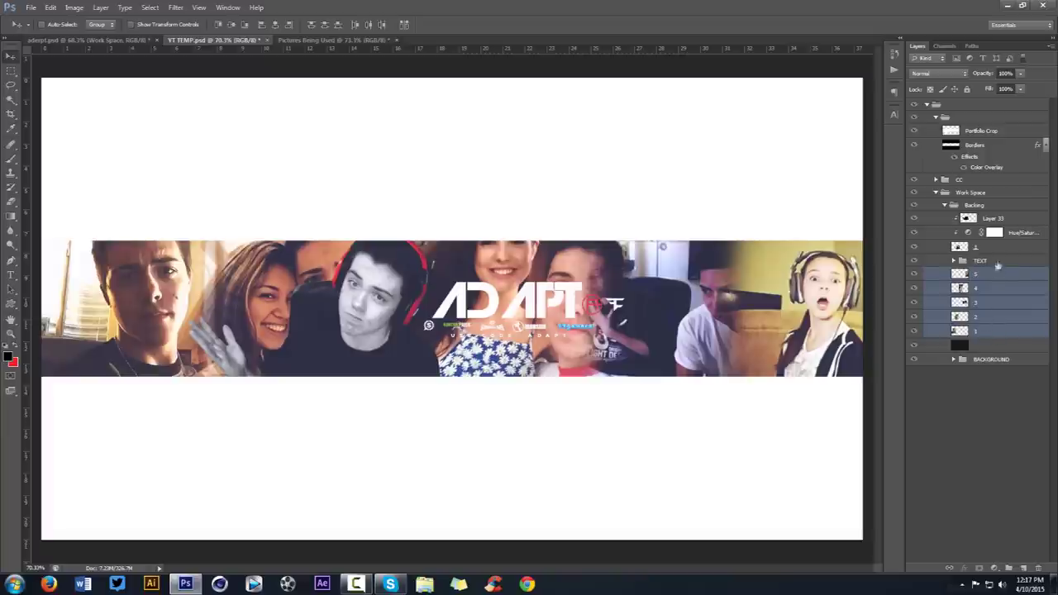
click(1015, 274)
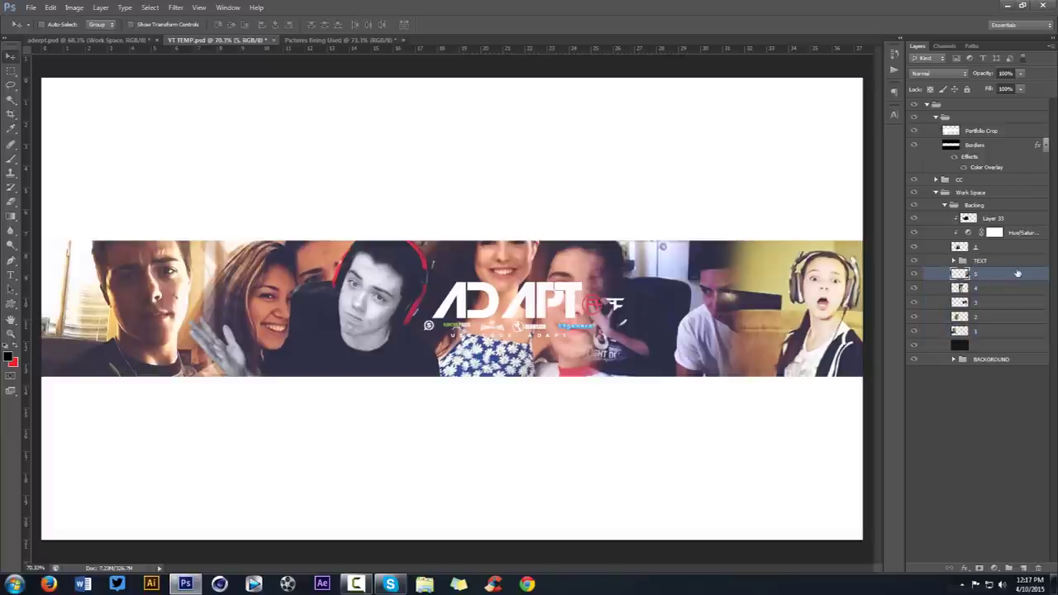
shift+click(979, 331)
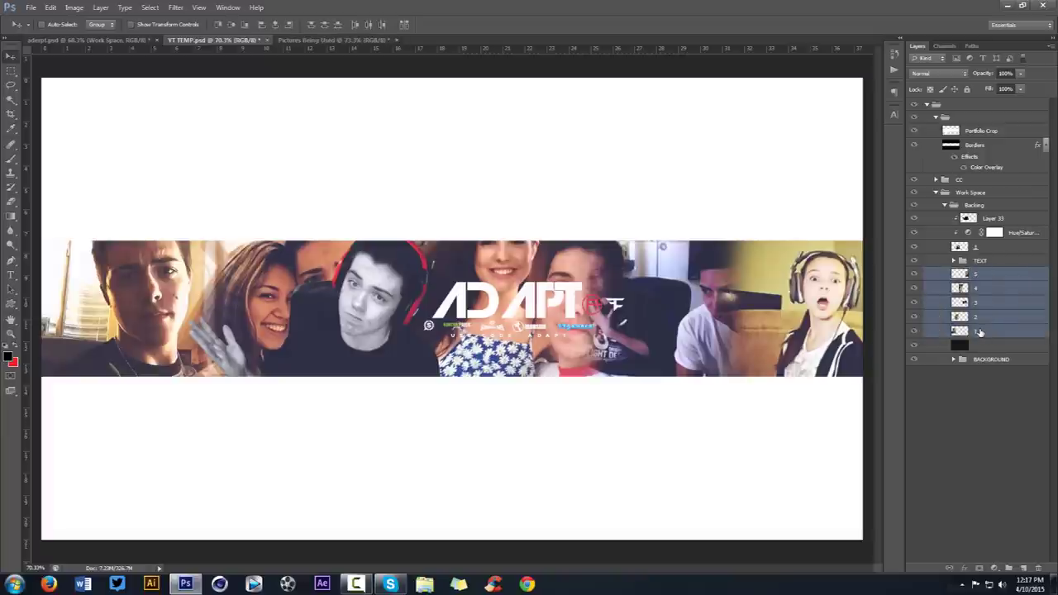
key(ctrl+g)
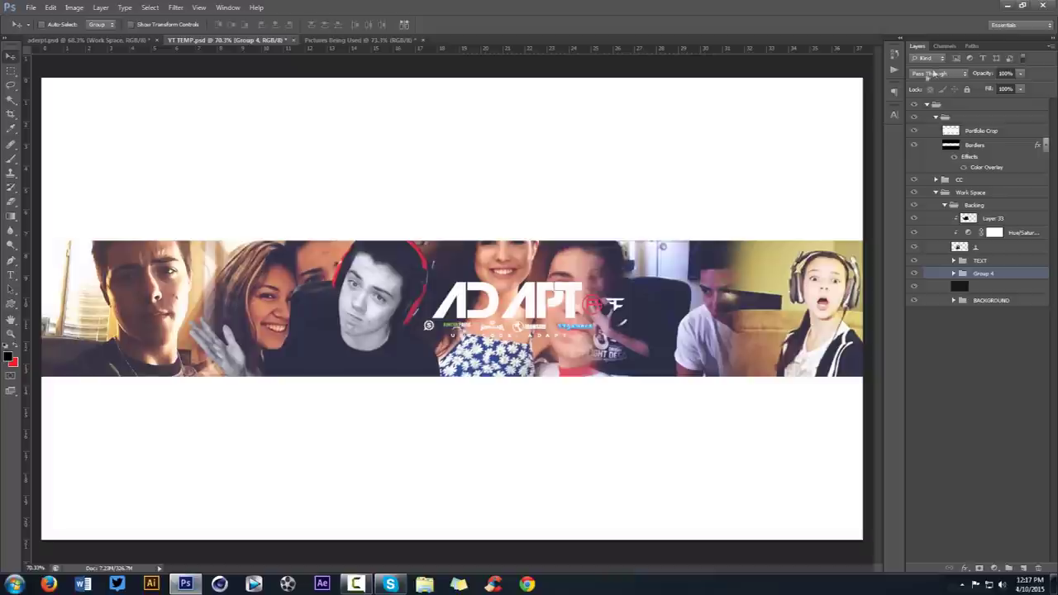
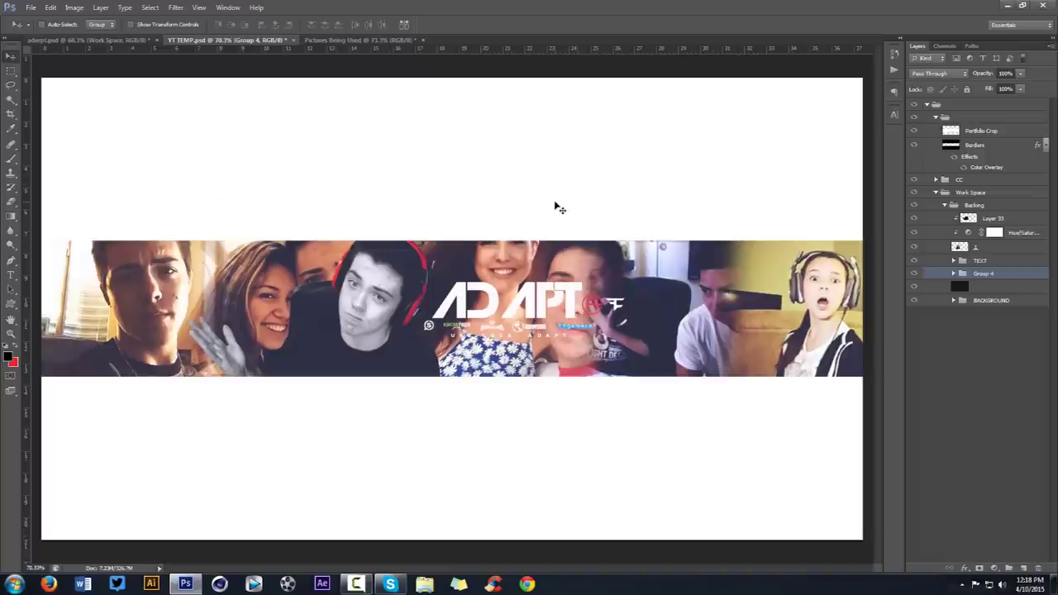
- Set Group 4 to the Luminosity blend mode at about 23% opacity
click(938, 73)
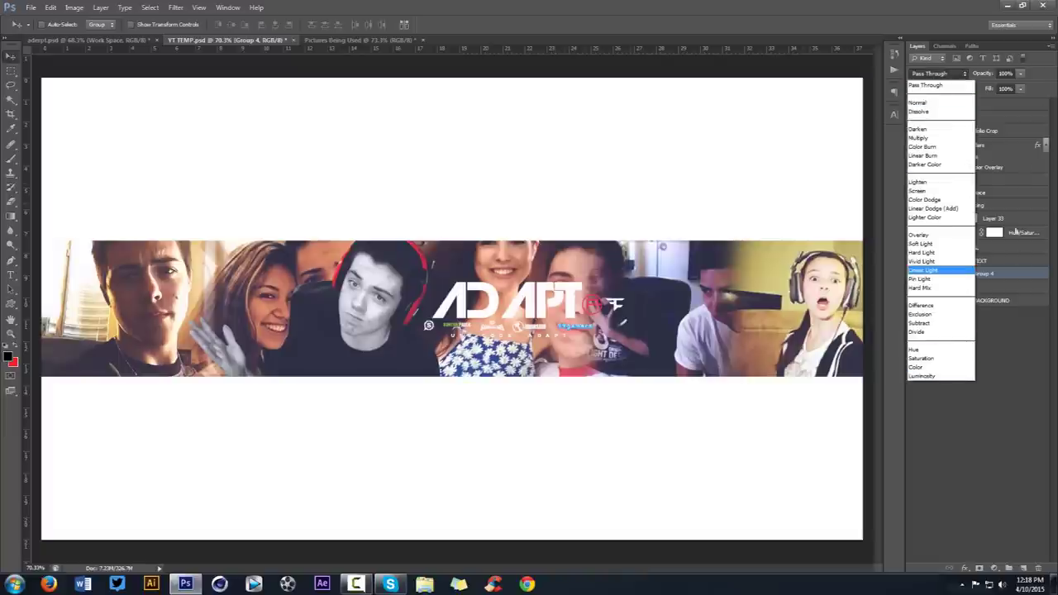
click(982, 247)
click(920, 77)
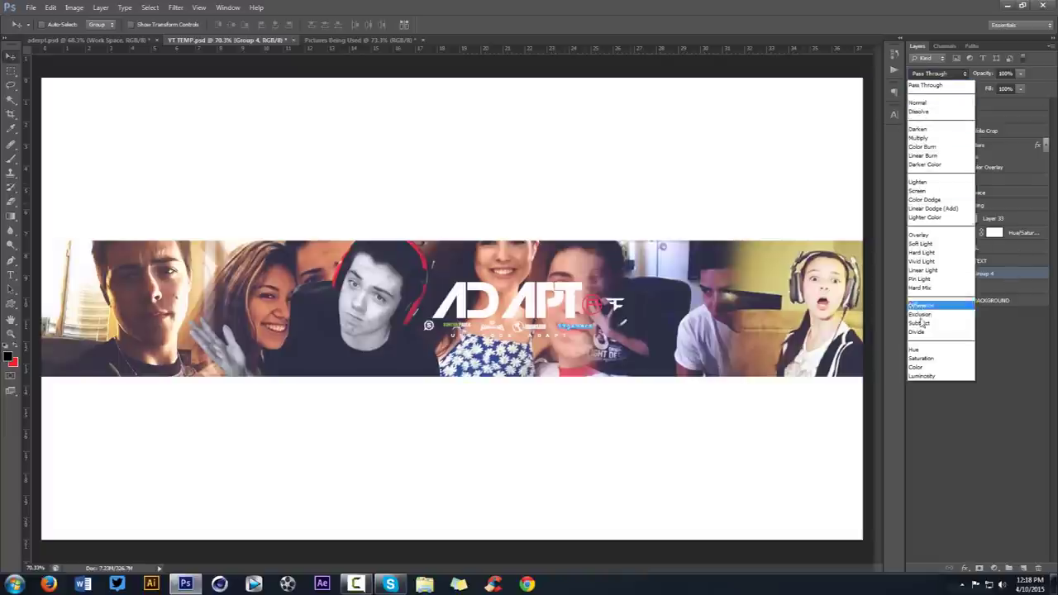
click(925, 378)
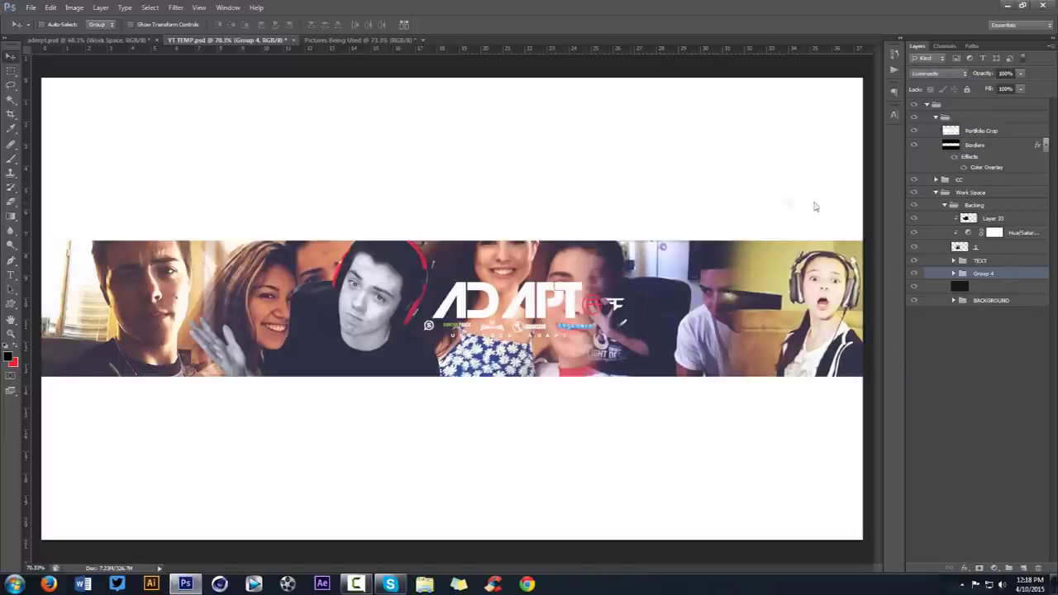
click(1017, 74)
drag(987, 87, 976, 89)
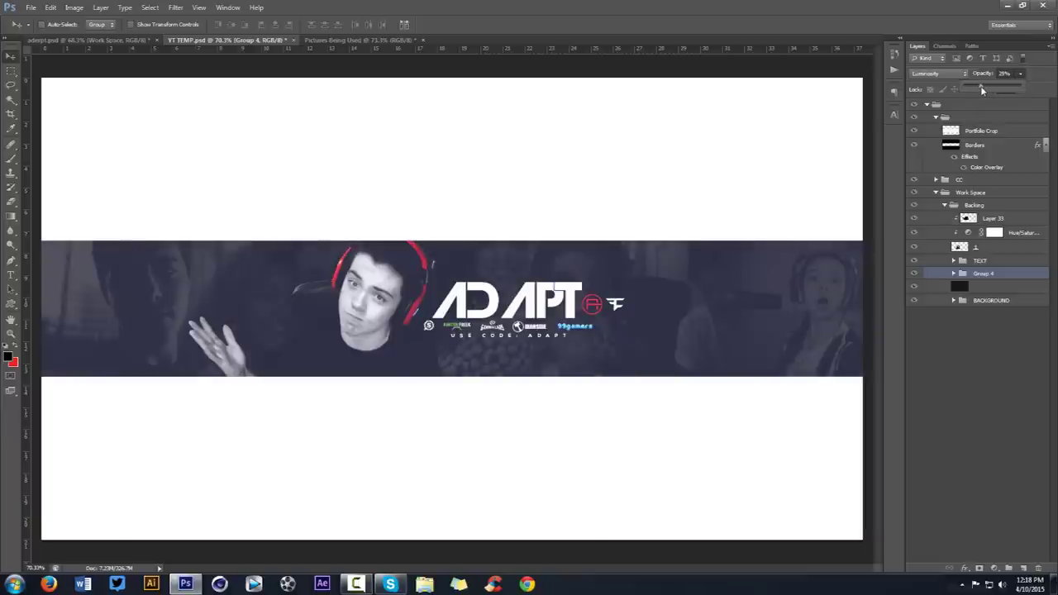
click(1006, 73)
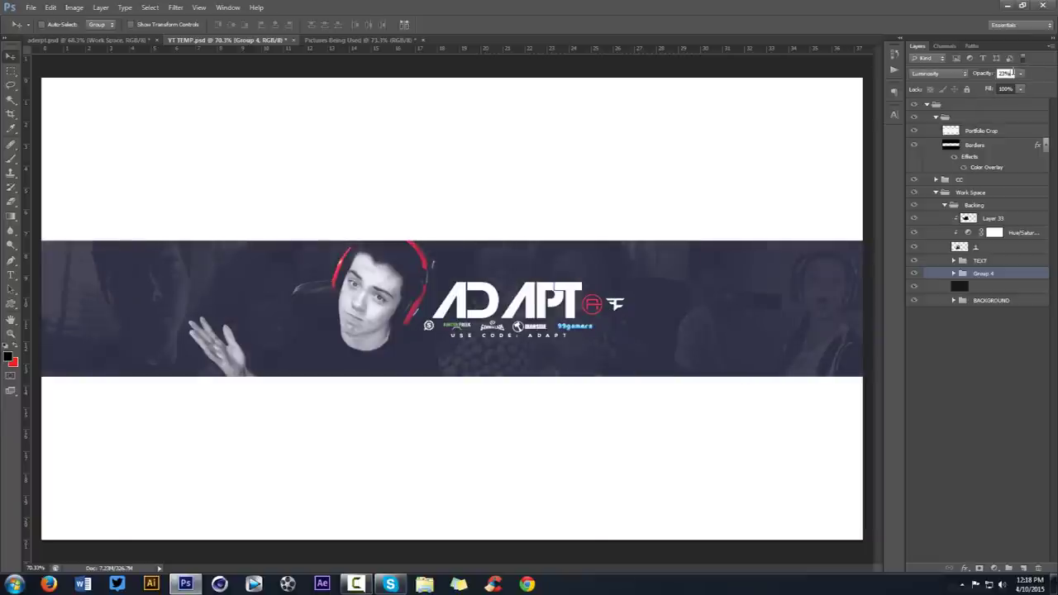
double_click(1006, 73)
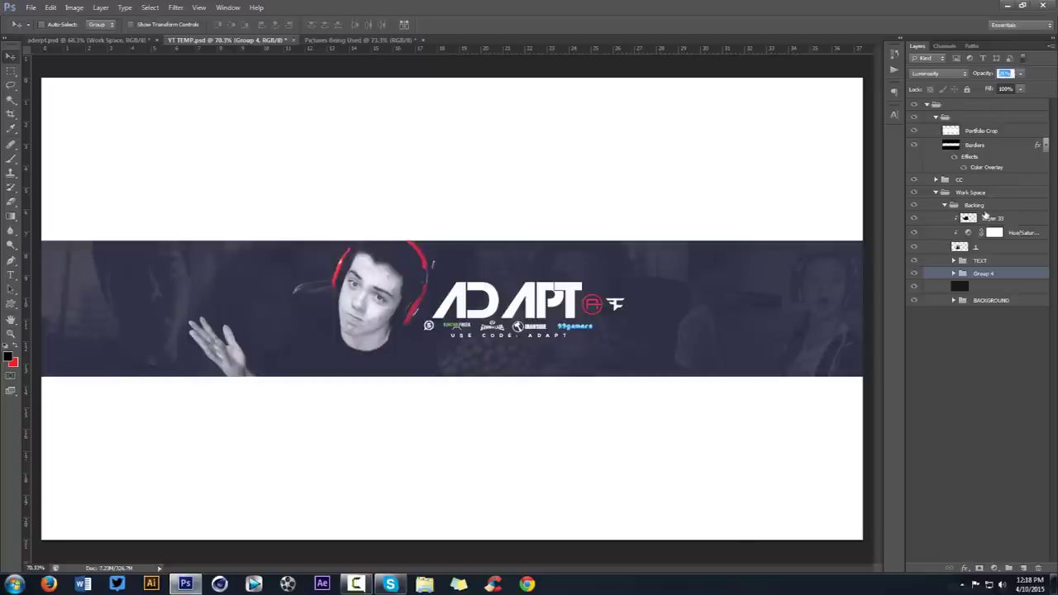
click(981, 179)
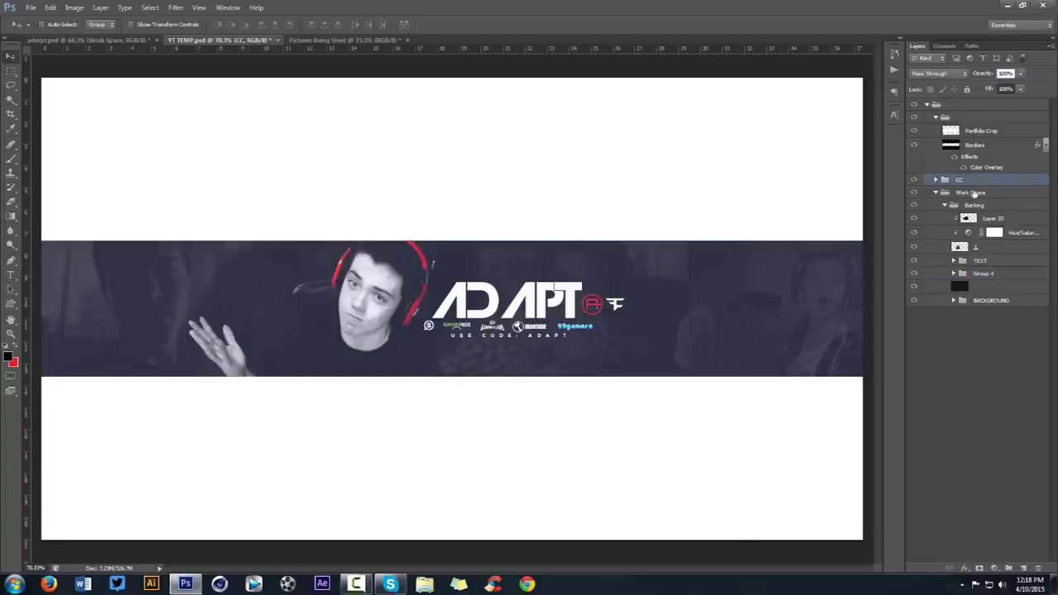
- Add a new empty Layer 34 at the top of the Work Space group and pick the Brush tool
click(973, 192)
click(1024, 568)
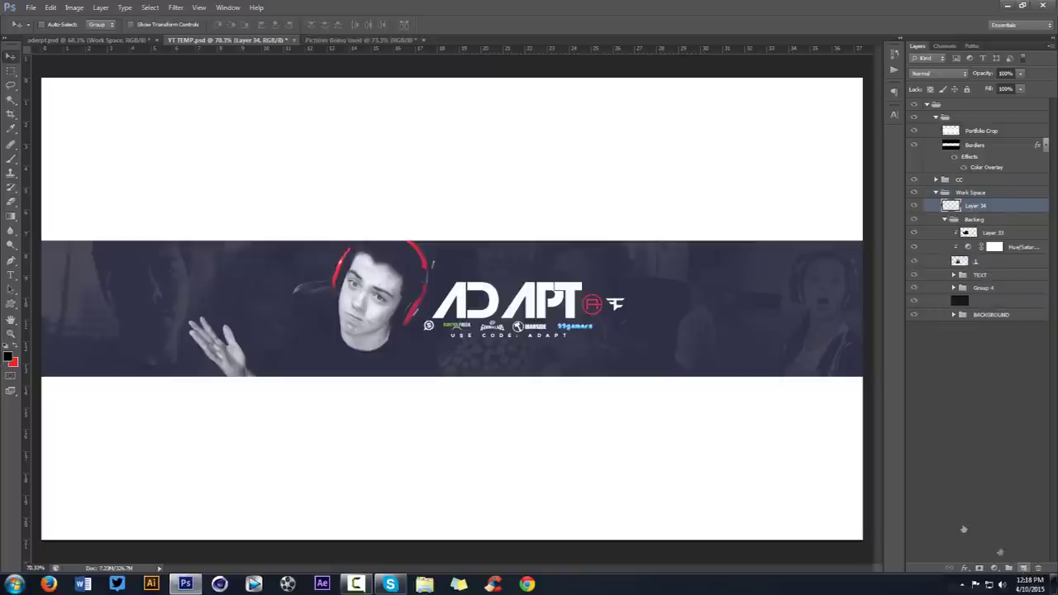
key(b)
drag(356, 221, 376, 206)
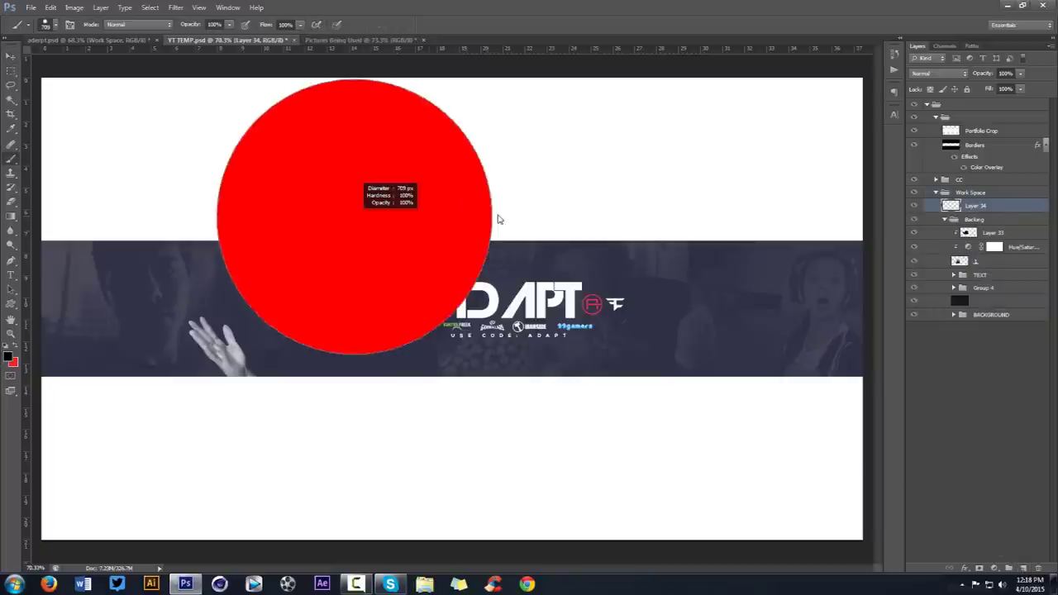
- Enlarge the soft brush to around 1600 px, then return to the Move tool
drag(471, 299, 477, 205)
mouse_move(482, 77)
mouse_down()
mouse_move(499, 64)
mouse_move(496, 124)
mouse_up()
mouse_move(512, 198)
mouse_down()
mouse_move(524, 193)
mouse_move(480, 248)
mouse_move(499, 255)
mouse_move(493, 246)
mouse_up()
scroll(494, 245, down, 3)
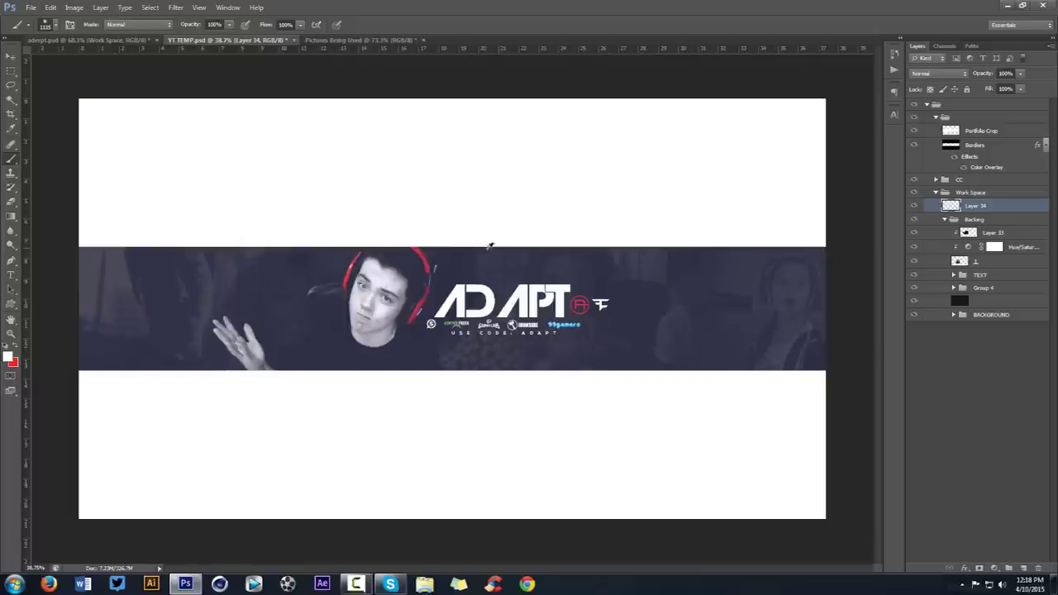
scroll(458, 224, down, 2)
mouse_move(432, 210)
mouse_down()
mouse_move(463, 189)
mouse_move(460, 136)
mouse_move(444, 219)
mouse_move(468, 217)
mouse_move(457, 141)
mouse_up()
scroll(477, 282, up, 3)
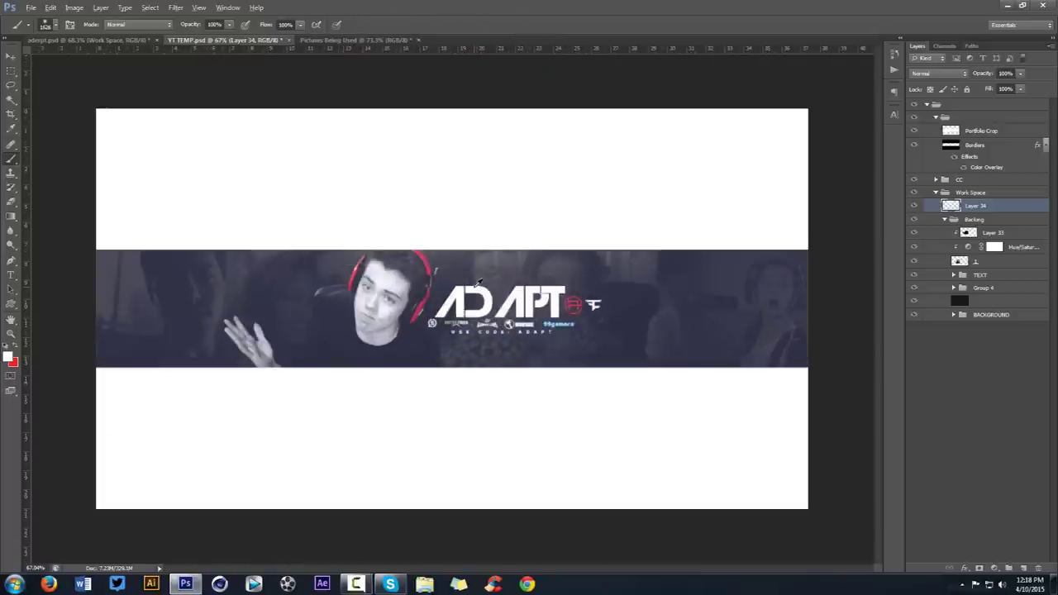
scroll(478, 283, down, 2)
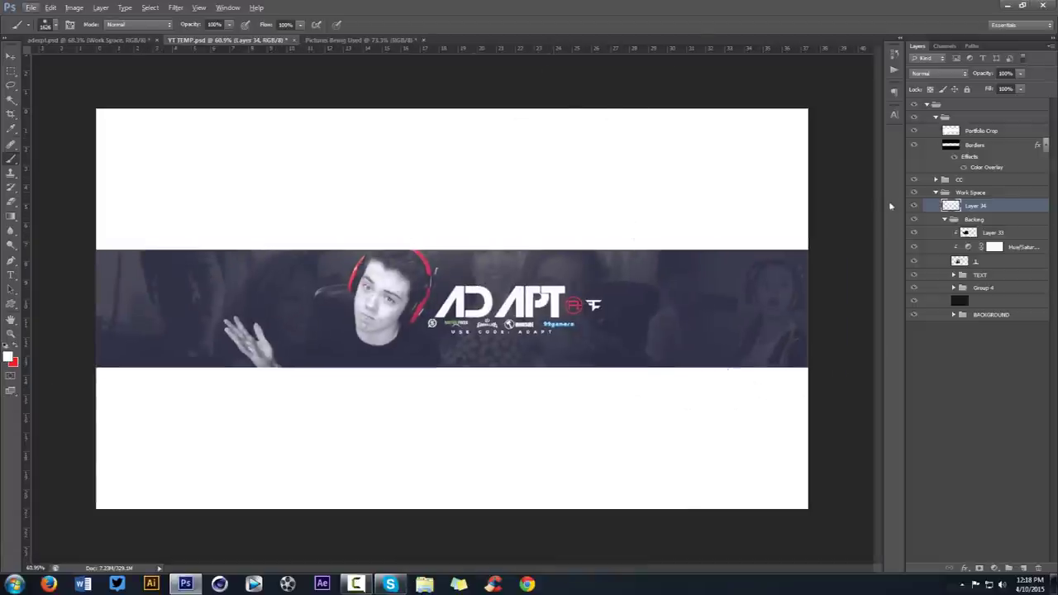
scroll(607, 280, up, 1)
key(v)
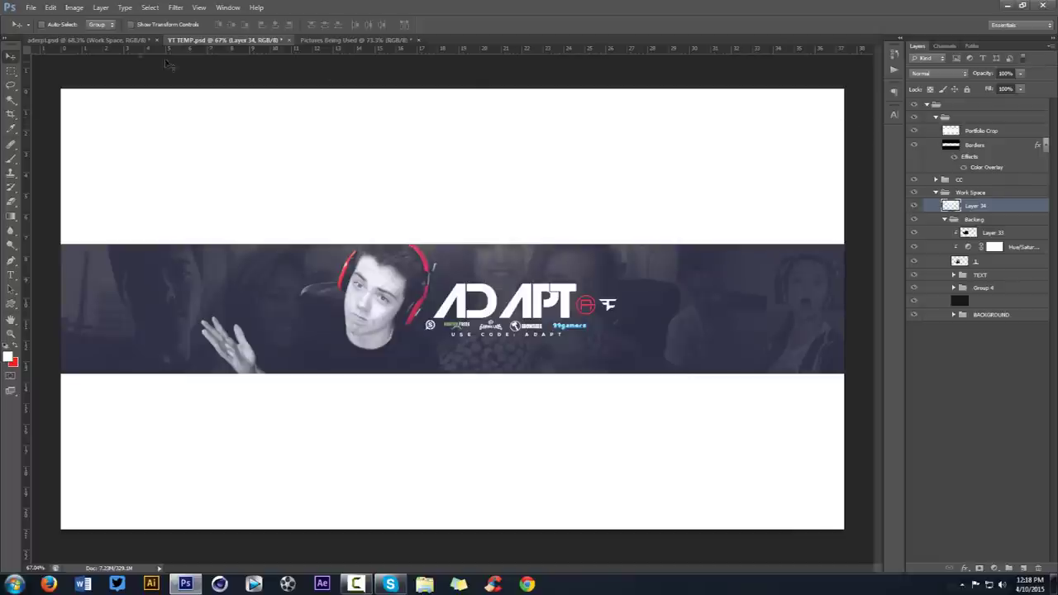
- In the CC group, lower the Brightness/Contrast contrast from 56 to 51
click(107, 39)
click(224, 40)
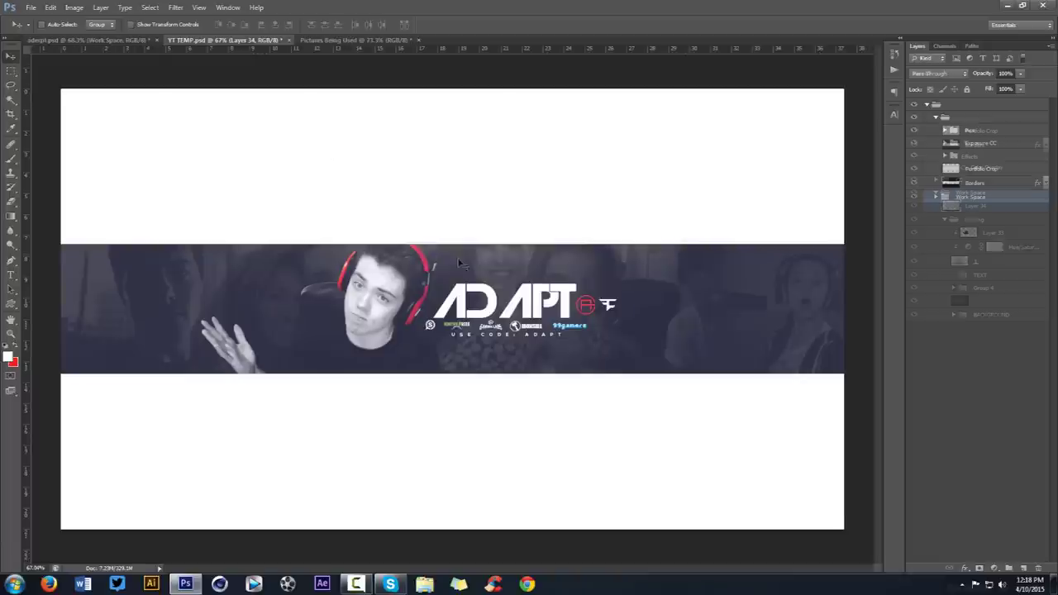
click(935, 180)
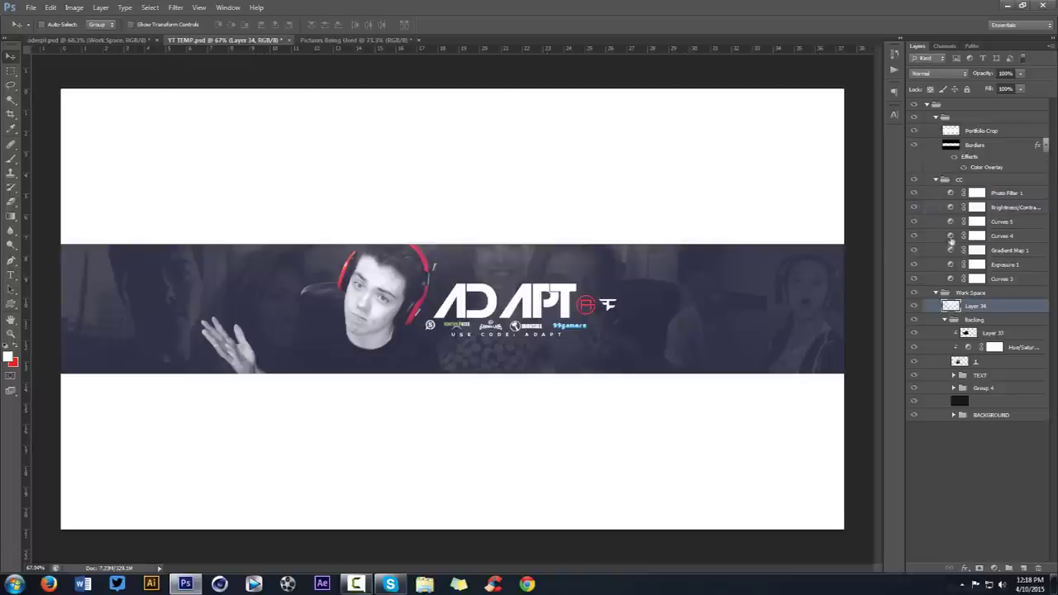
double_click(951, 209)
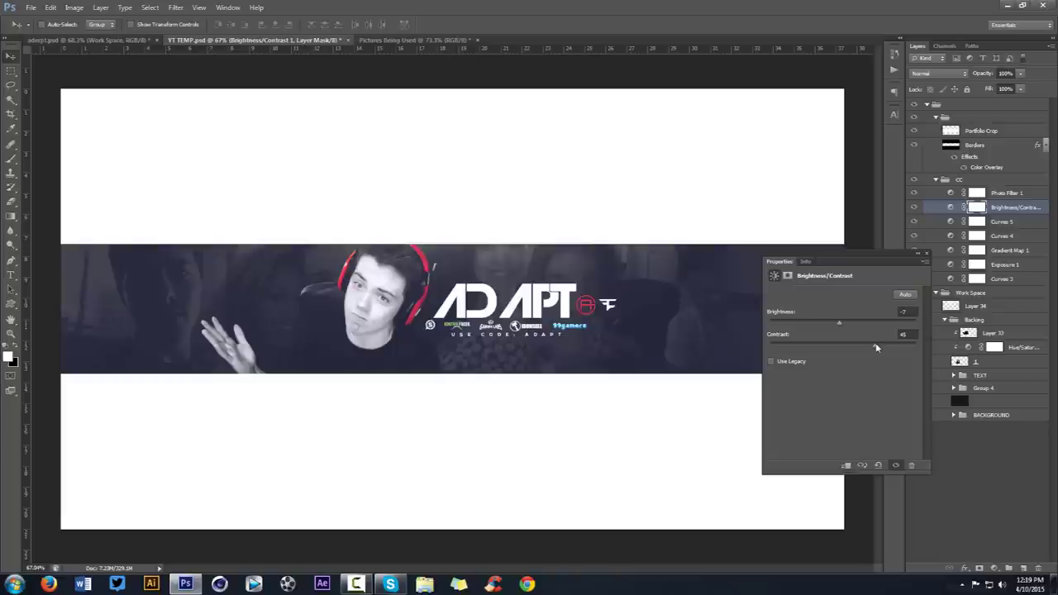
drag(883, 345, 878, 346)
- Darken Curves 4 by nudging its shadow point and lowering the upper point
click(951, 236)
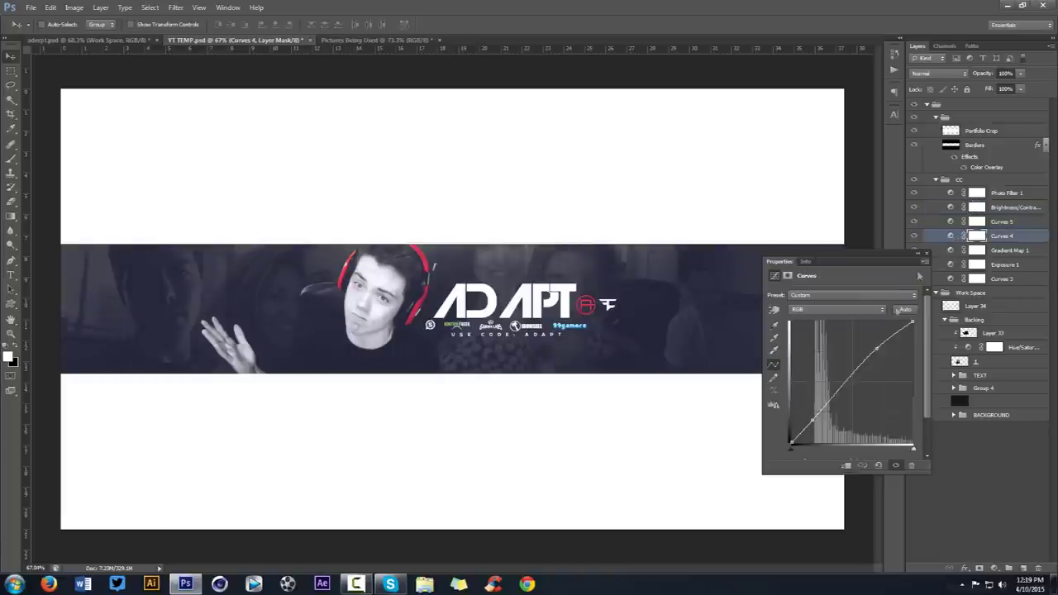
drag(812, 417, 817, 418)
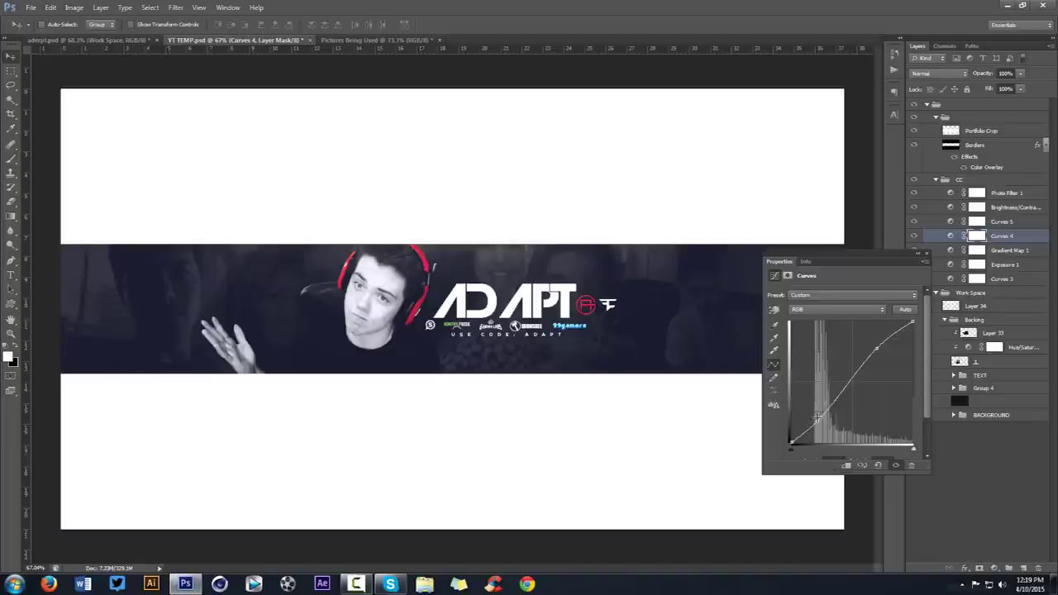
drag(879, 345, 877, 351)
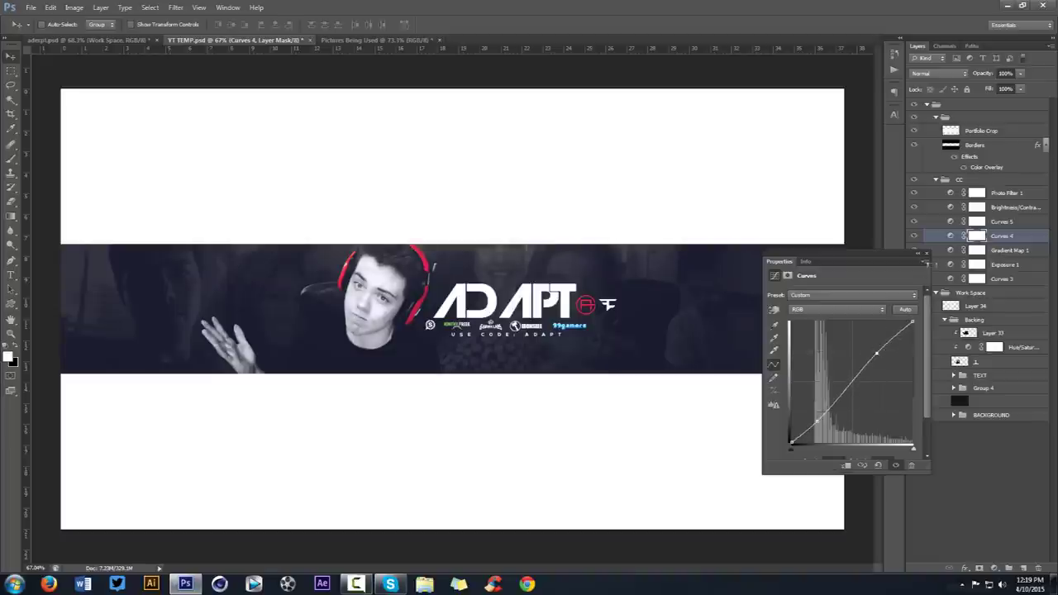
click(927, 257)
- Collapse the CC group and toggle its visibility to compare before and after
click(936, 179)
click(914, 180)
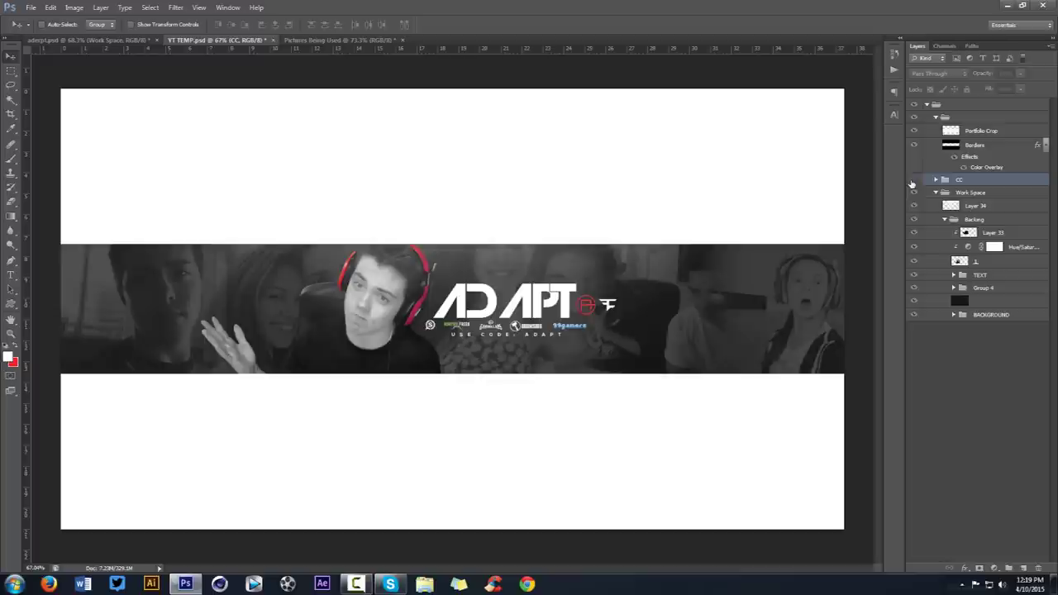
click(913, 180)
click(914, 181)
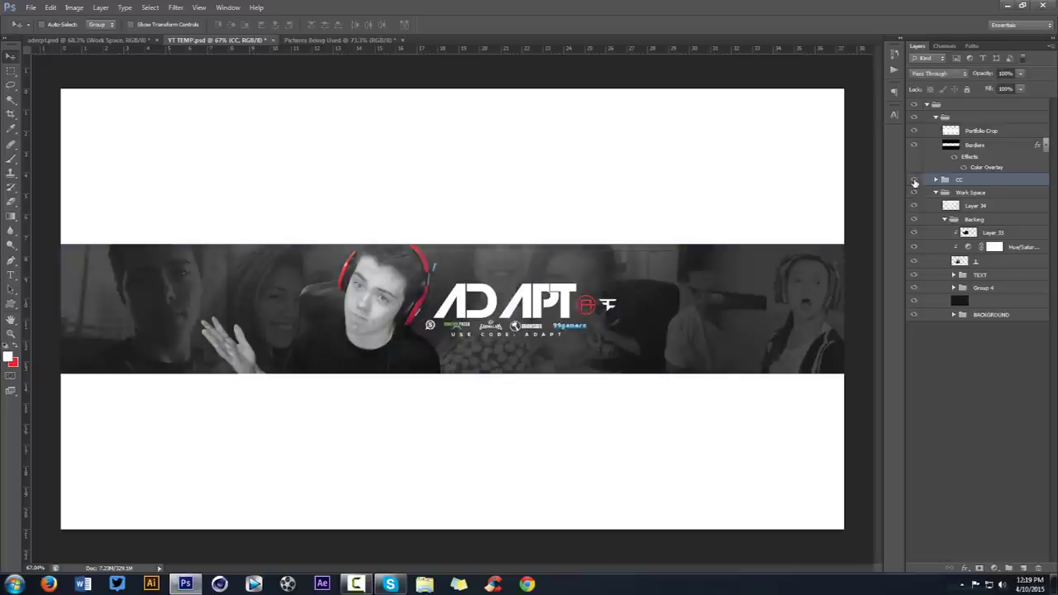
click(913, 181)
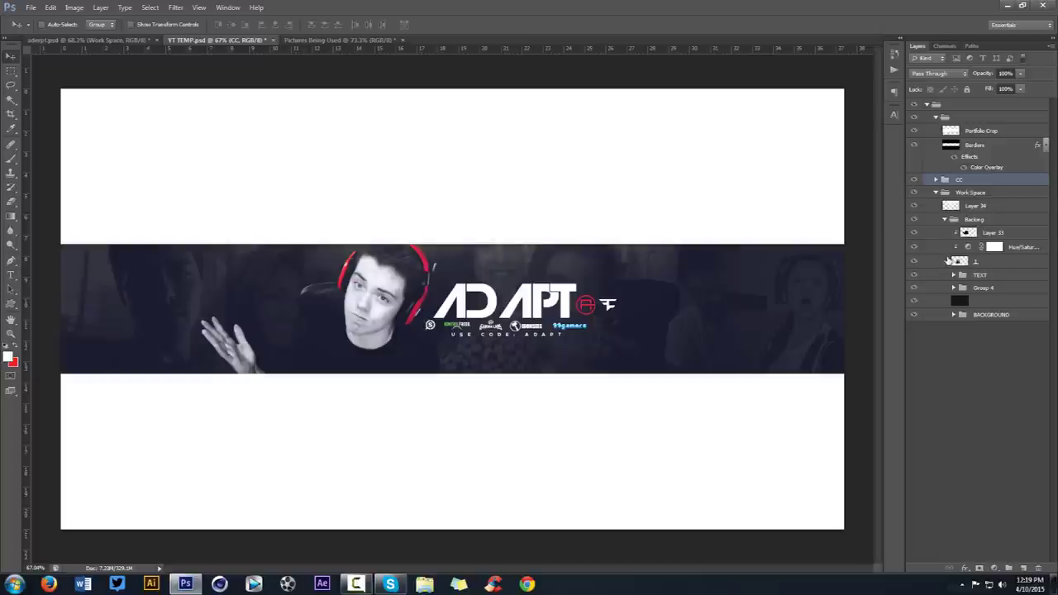
- Add Curves 6 above layer 1 with an S-curve that brightens midtones and deepens shadows
click(983, 259)
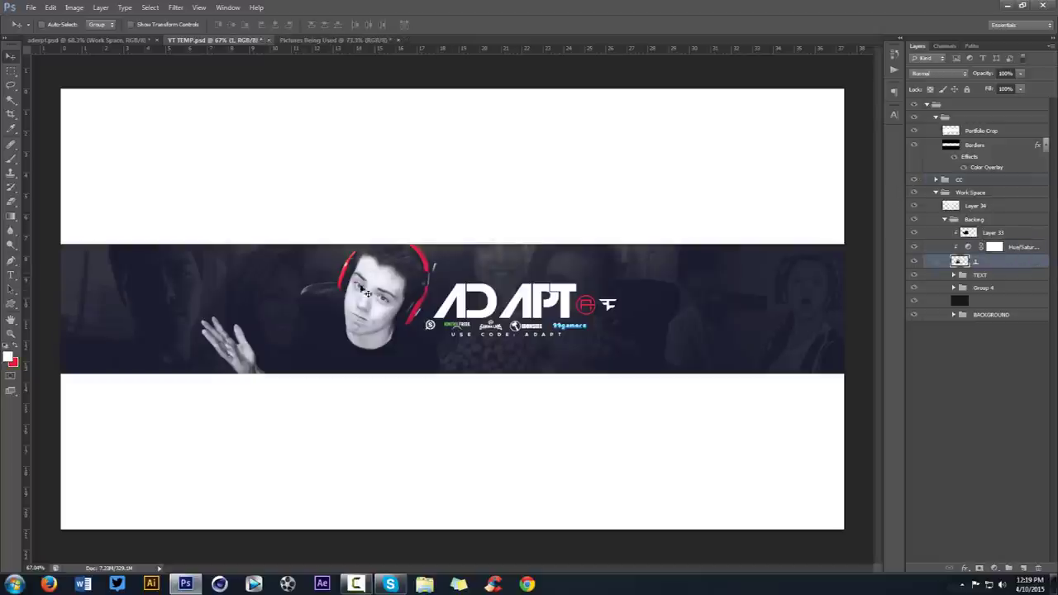
click(992, 570)
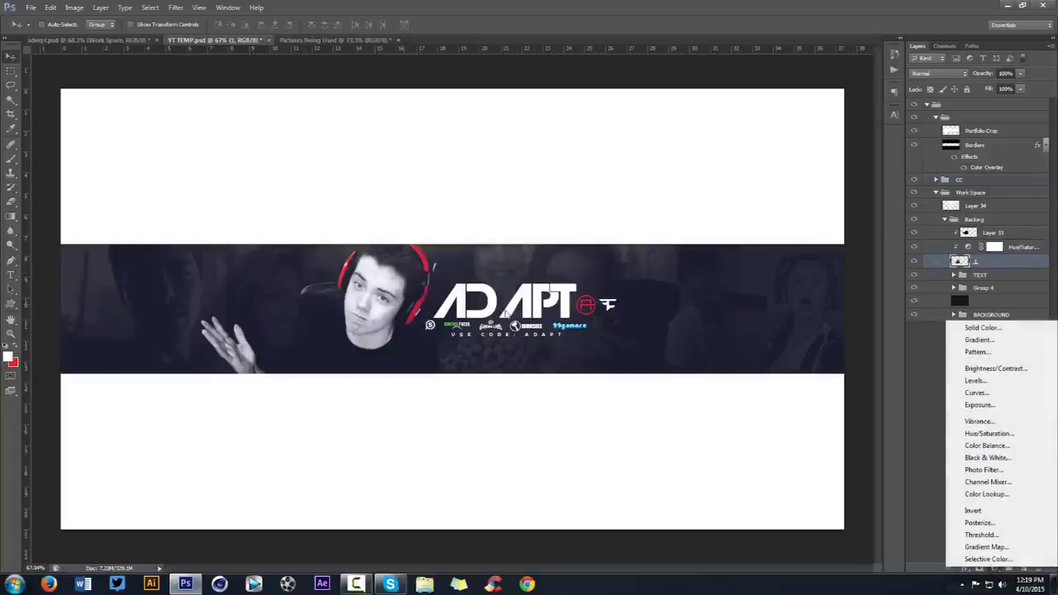
click(979, 394)
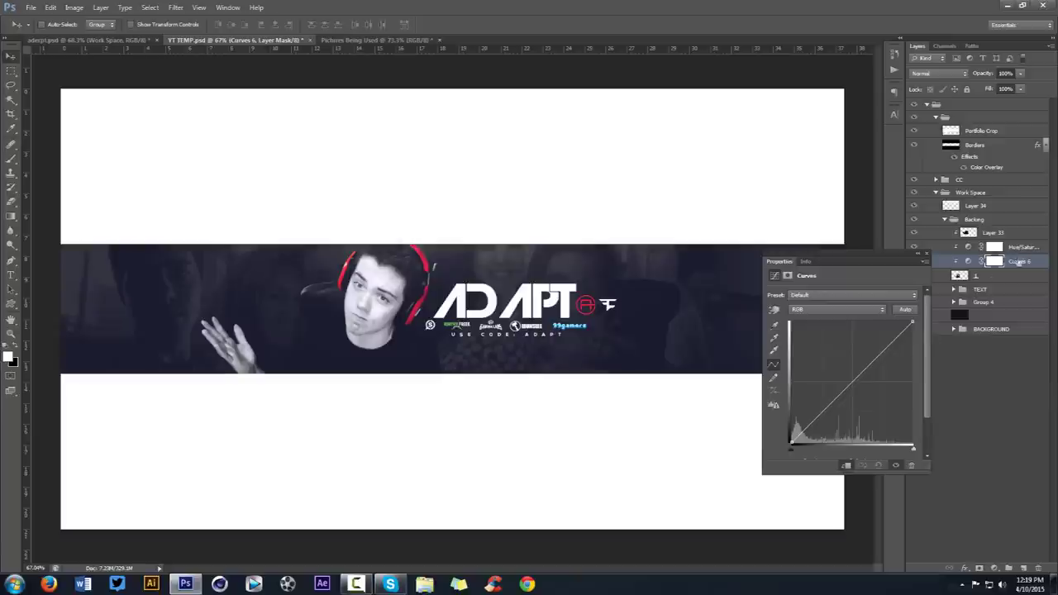
mouse_move(882, 350)
mouse_down()
mouse_move(878, 370)
mouse_move(874, 356)
mouse_up()
drag(816, 416, 819, 419)
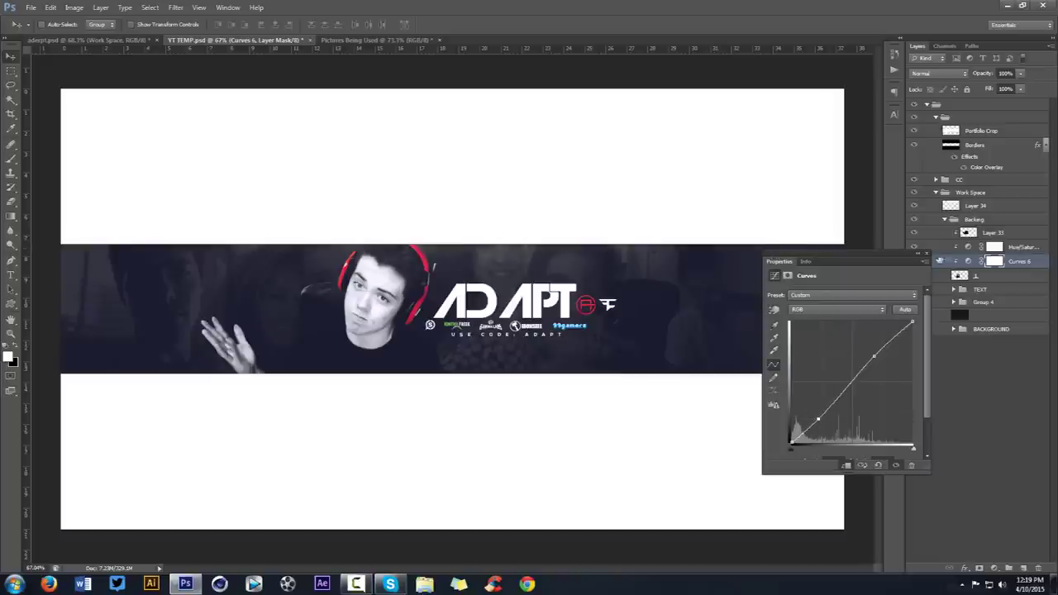
click(927, 256)
click(926, 277)
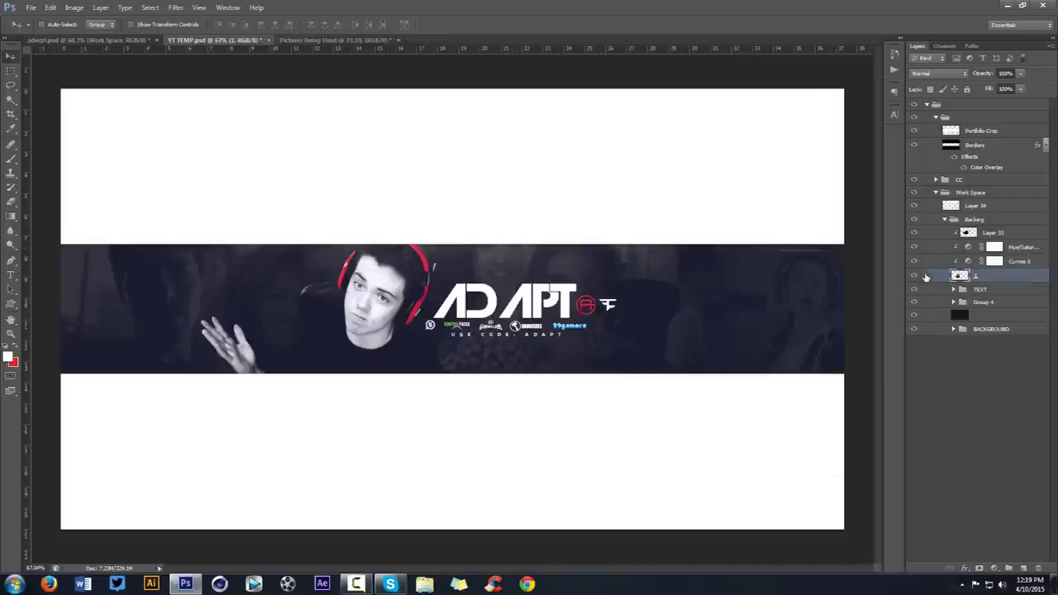
click(87, 39)
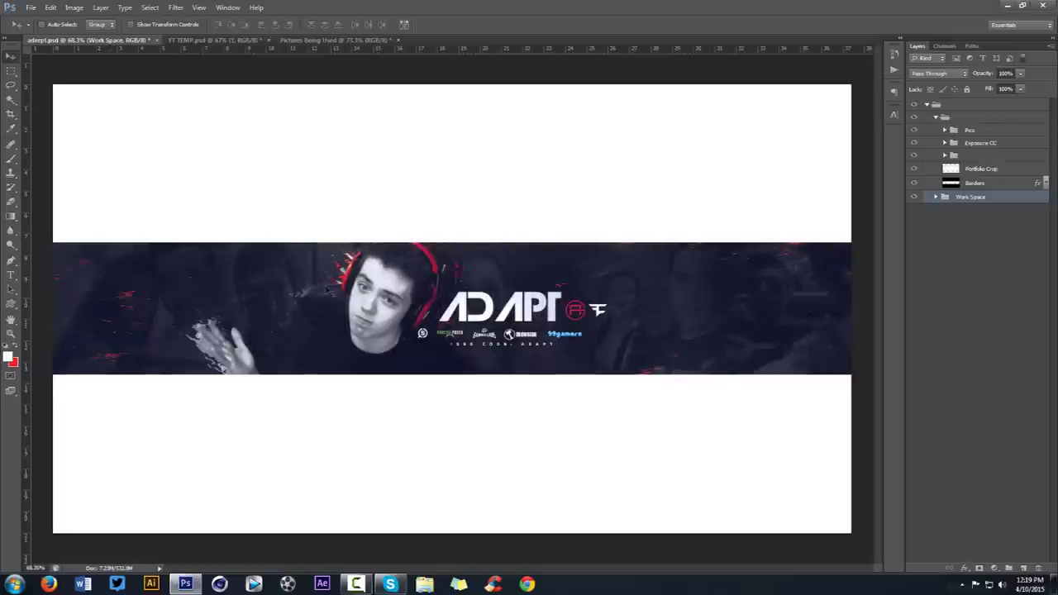
- Duplicate the central figure layer 1 twice in the YT TEMP document
click(231, 41)
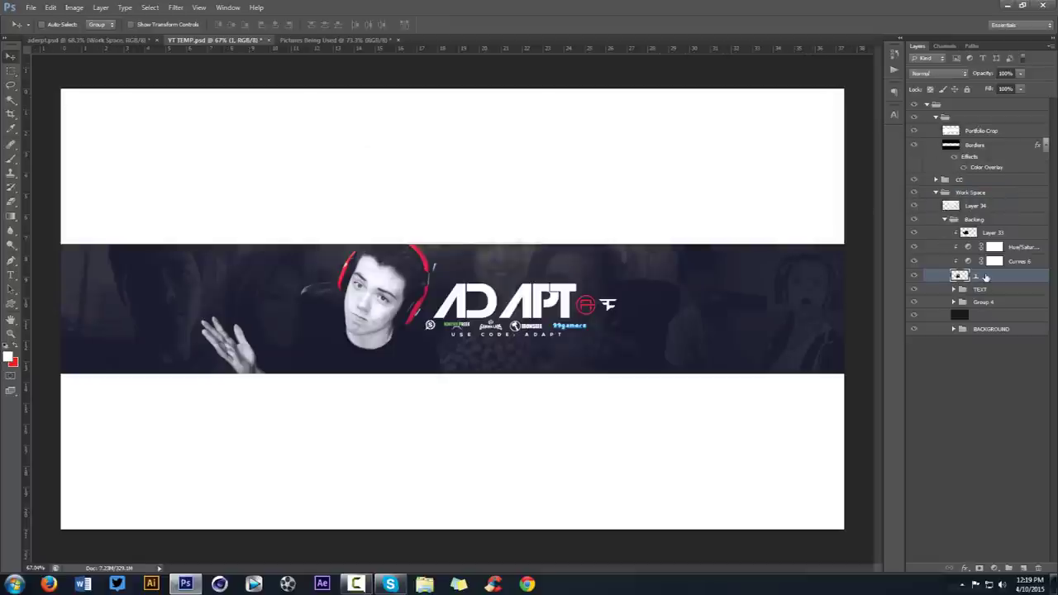
key(ctrl+j)
click(988, 290)
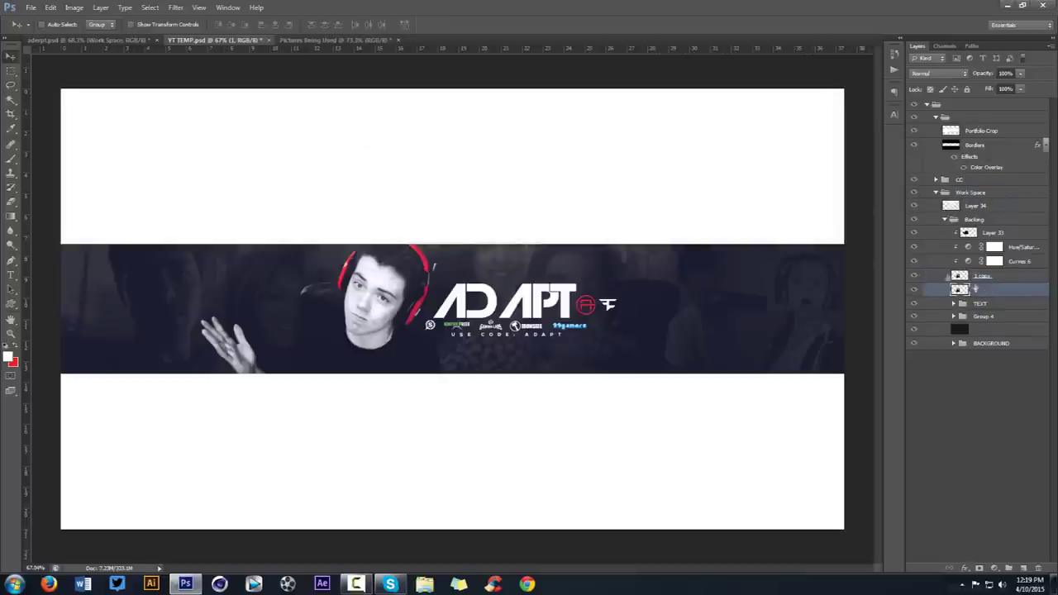
key(ctrl+j)
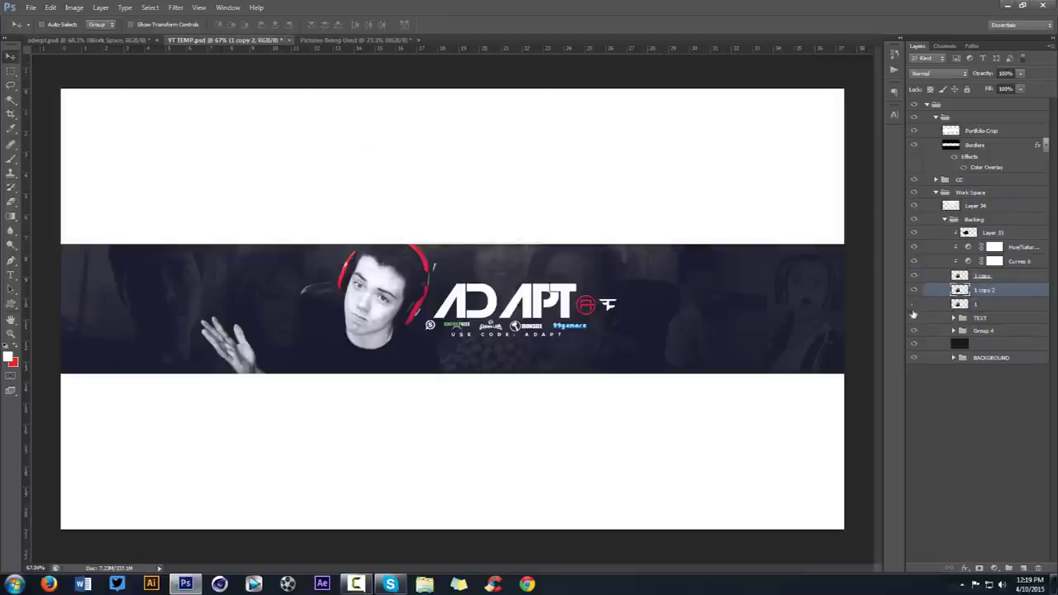
- Apply Wind with the Stagger method twice to 1 copy 2, then delete that layer
click(175, 8)
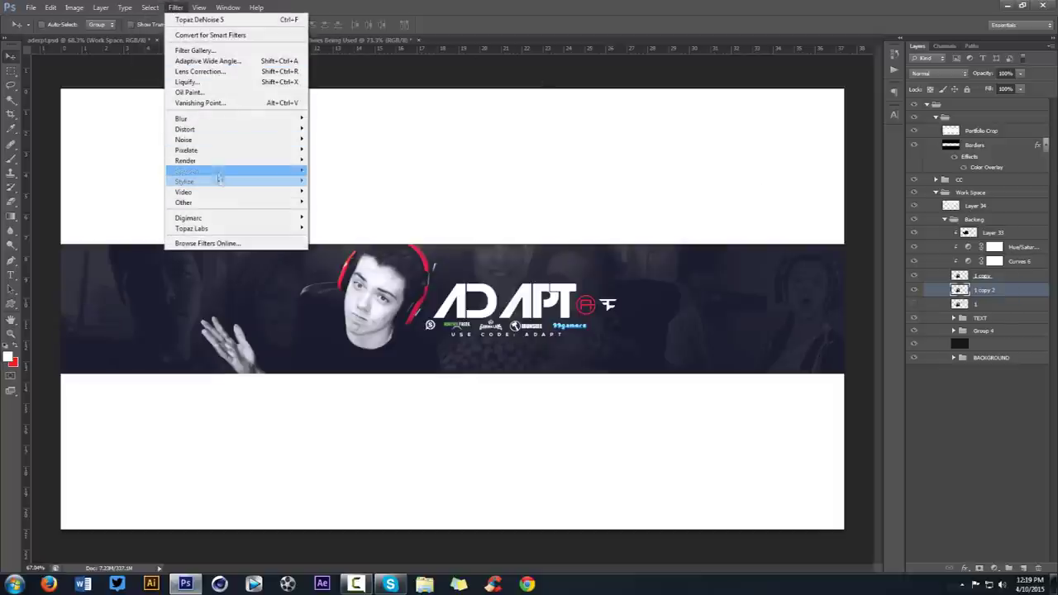
mouse_move(220, 181)
click(339, 260)
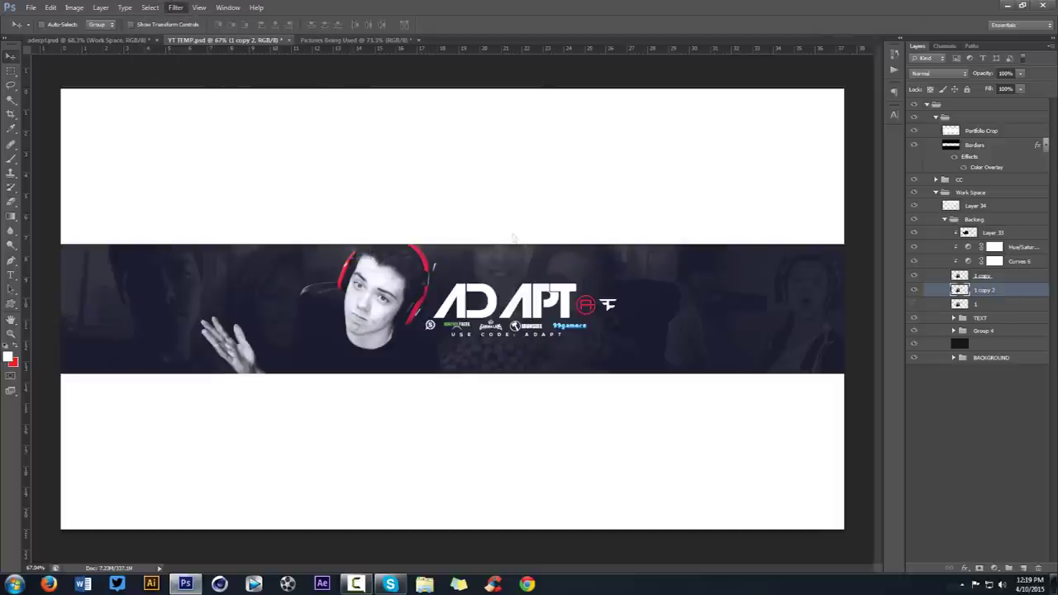
click(465, 378)
click(635, 198)
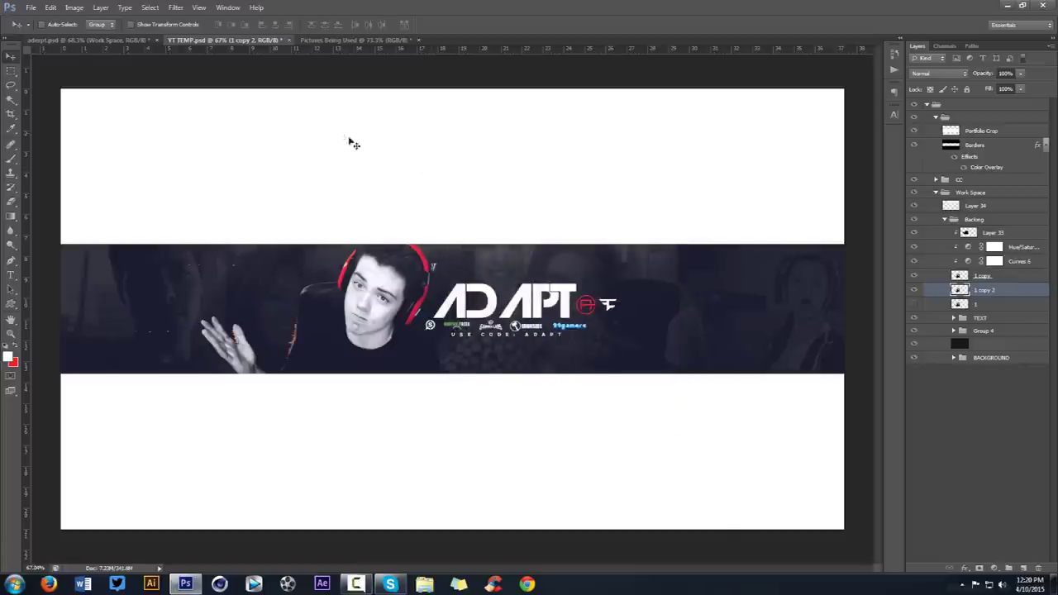
key(ctrl+f)
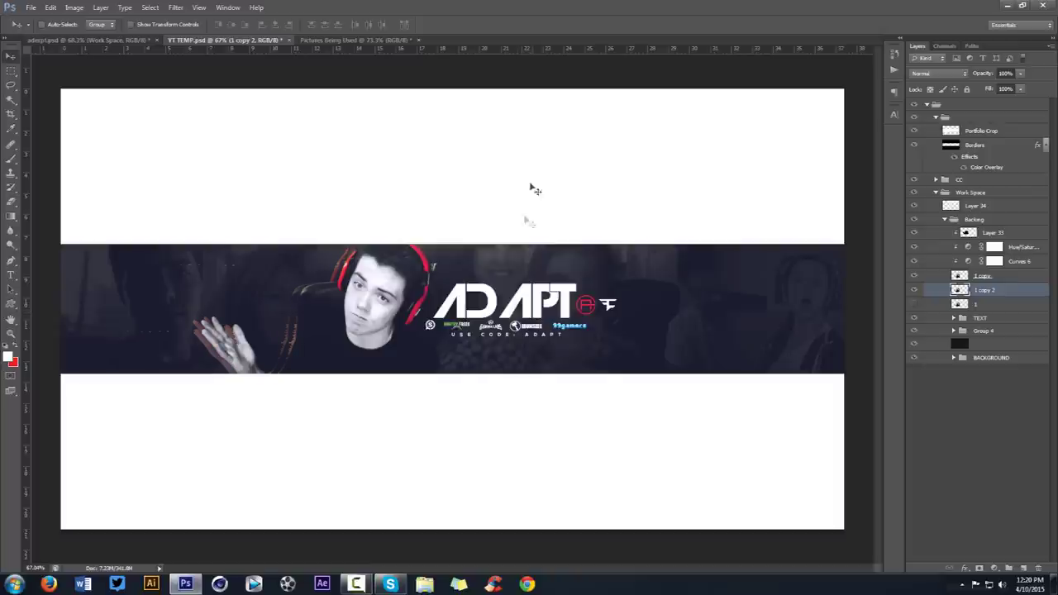
key(Delete)
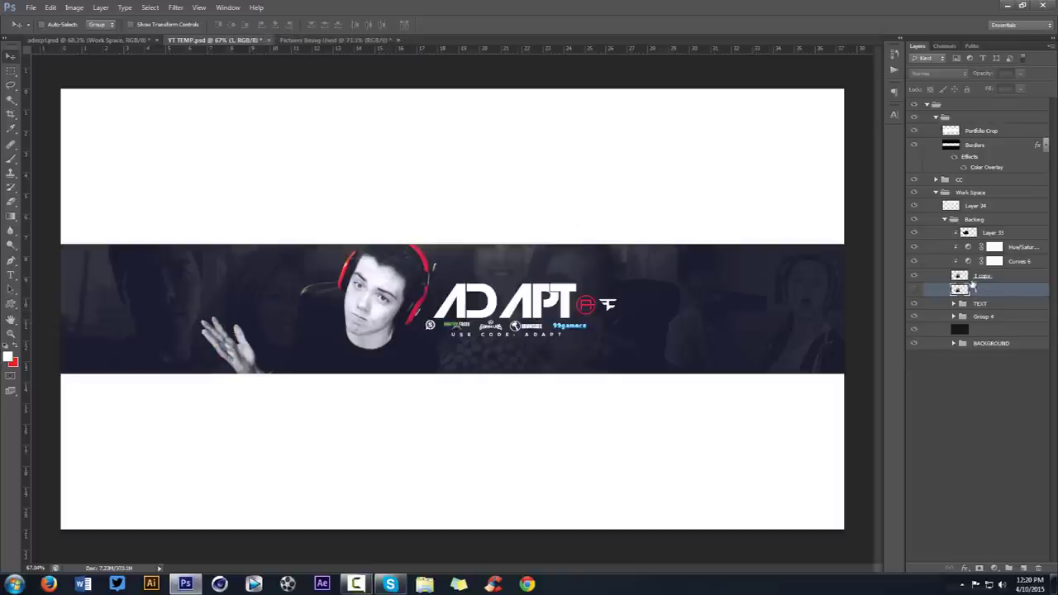
- Group the four figure layers into Group 5, then duplicate and merge the copy
click(977, 276)
shift+click(995, 234)
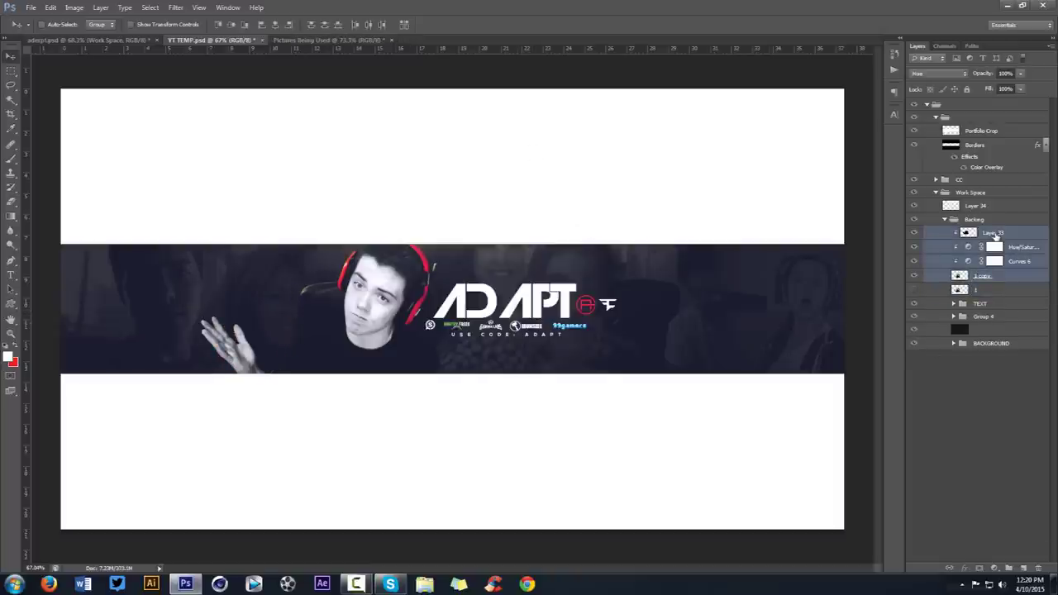
key(ctrl+g)
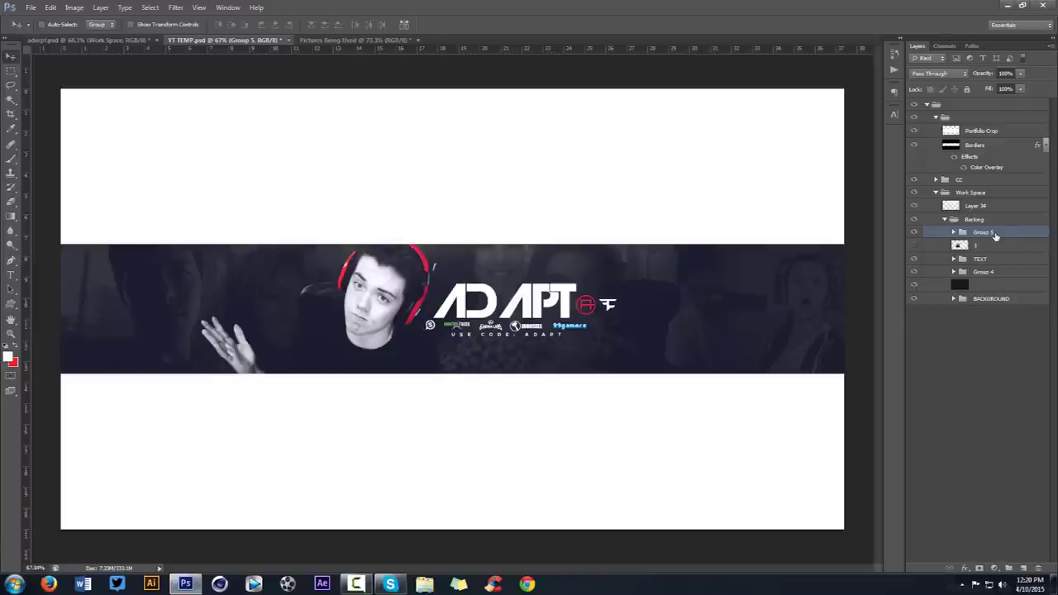
key(ctrl+j)
key(ctrl+e)
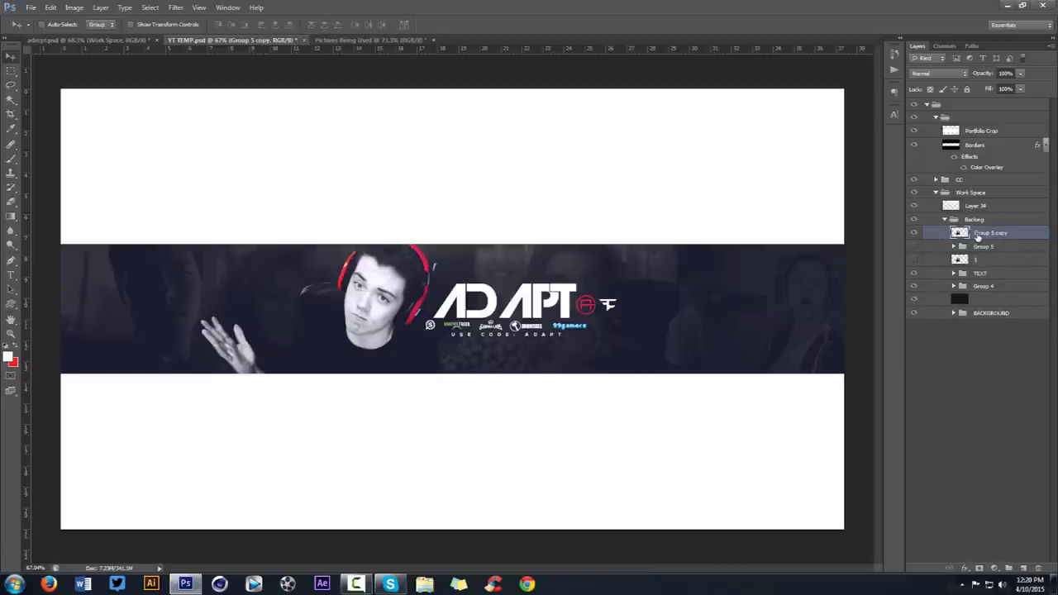
- Make Group 5 copy 2 and copy 3, and delete the leftover layer 1
key(ctrl+j)
click(982, 248)
key(ctrl+j)
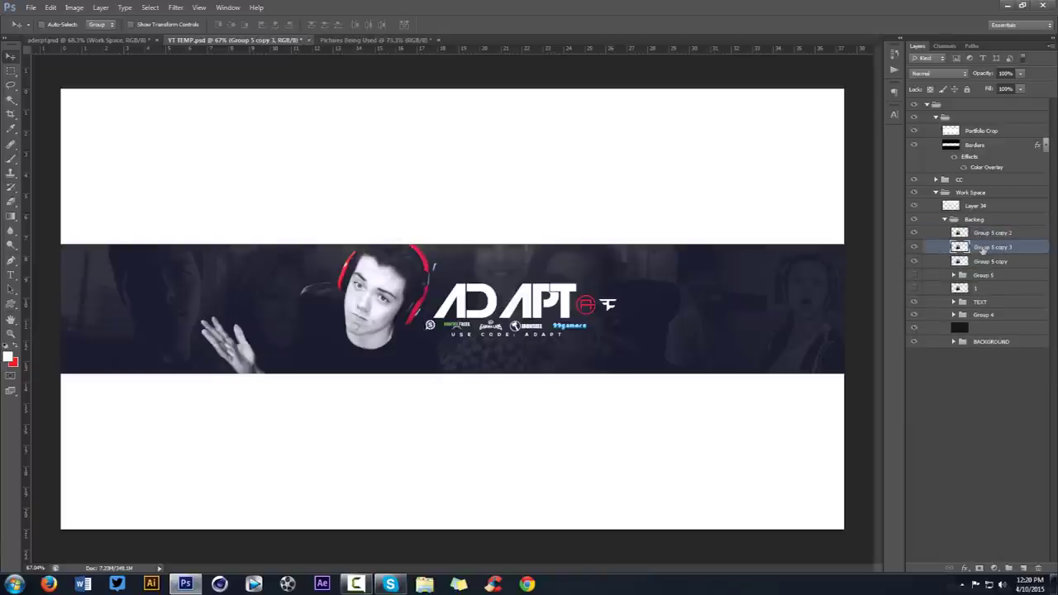
click(983, 289)
key(Delete)
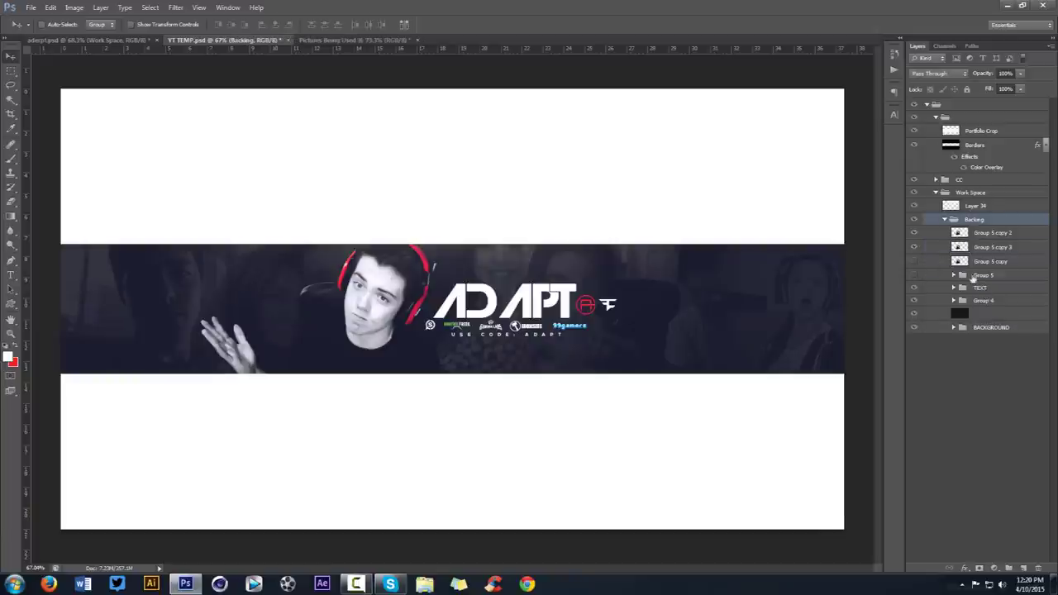
click(980, 275)
click(989, 250)
- Apply the Stylize Wind filter to Group 5 copy 3
click(176, 8)
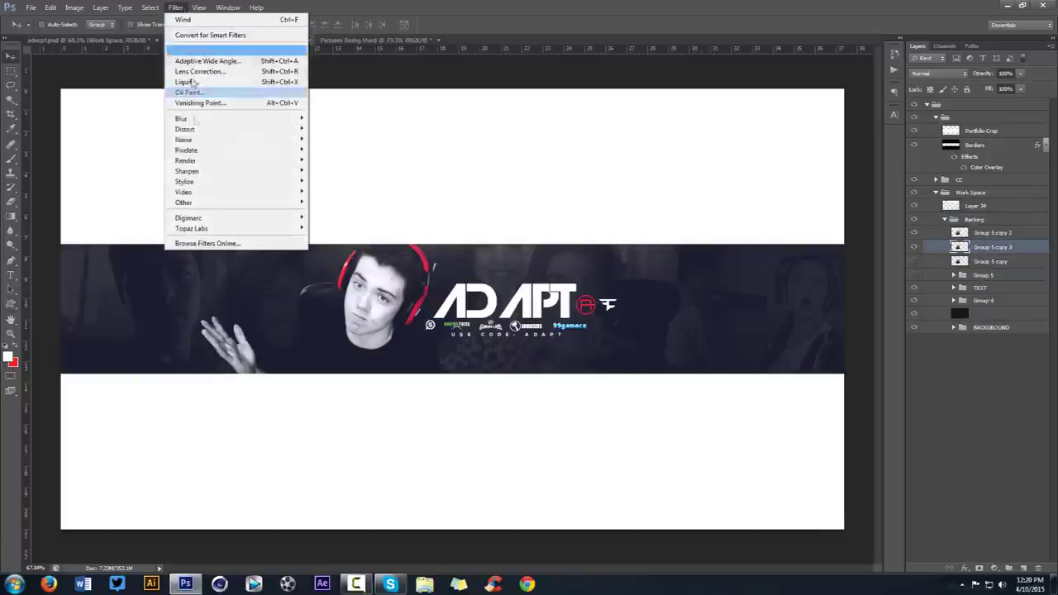
mouse_move(186, 181)
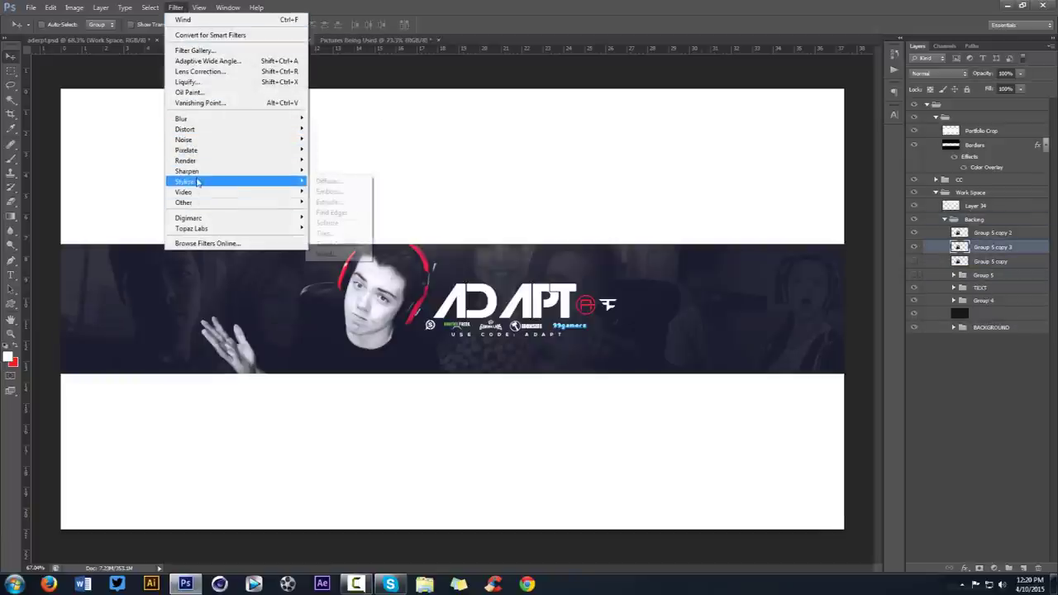
click(334, 254)
click(625, 201)
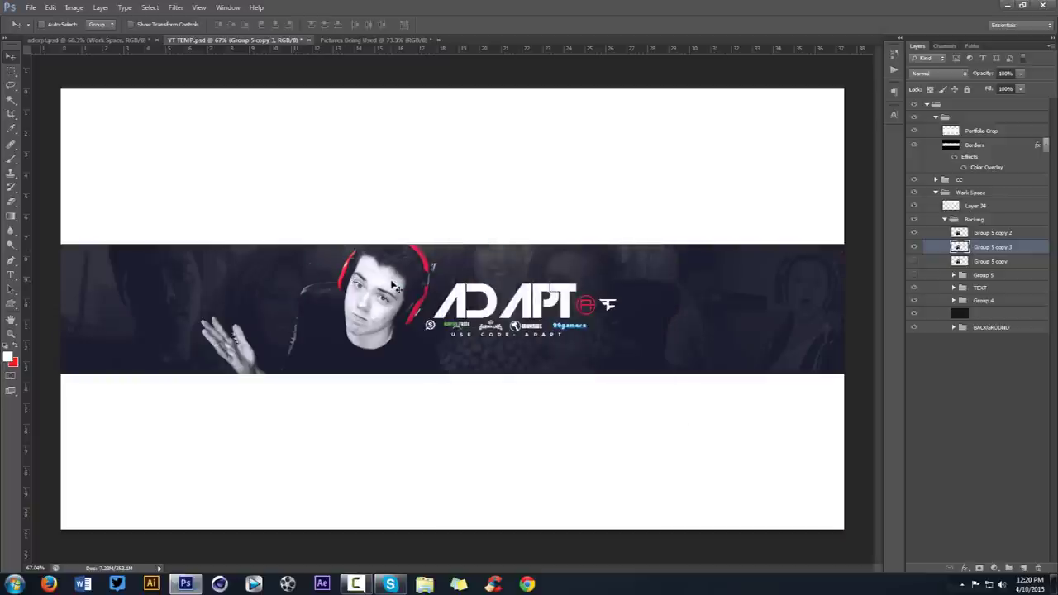
- Apply a Large-size Ripple distortion with an increased amount to Group 5 copy 3
click(149, 7)
mouse_move(175, 7)
mouse_move(207, 130)
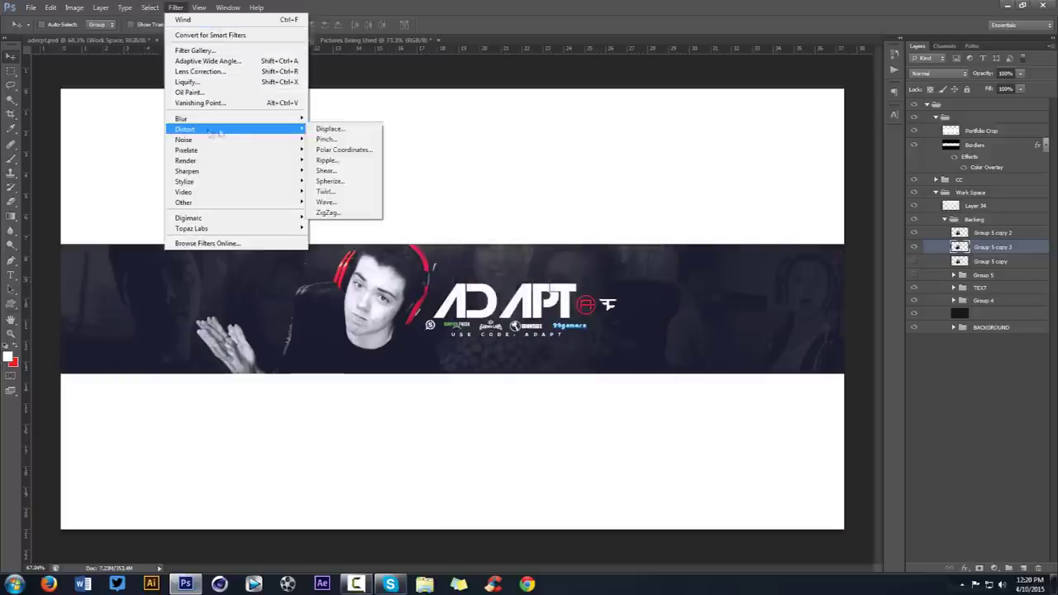
click(327, 159)
click(621, 319)
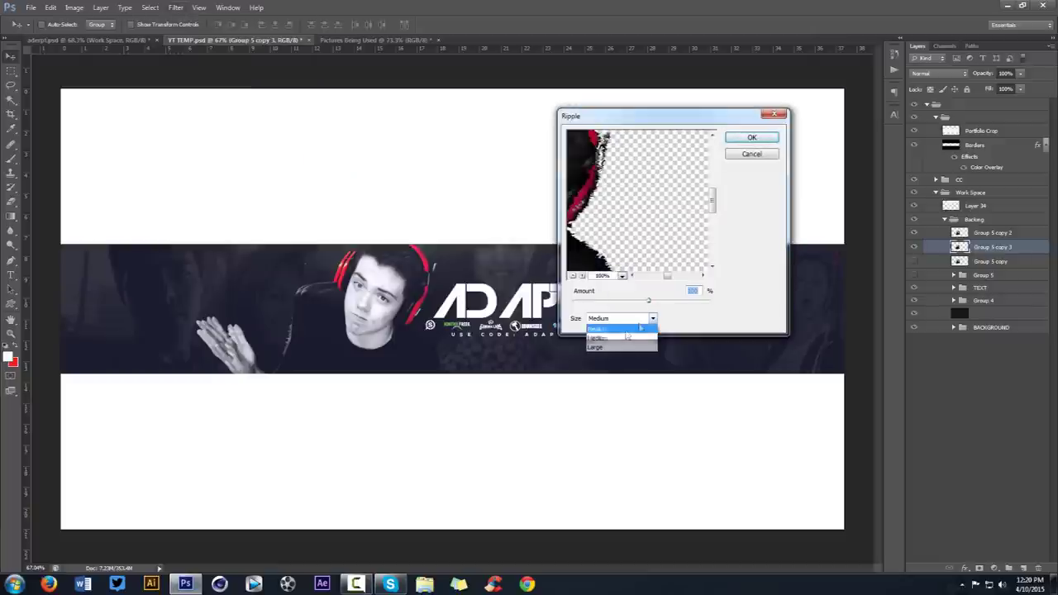
click(593, 351)
drag(649, 301, 663, 301)
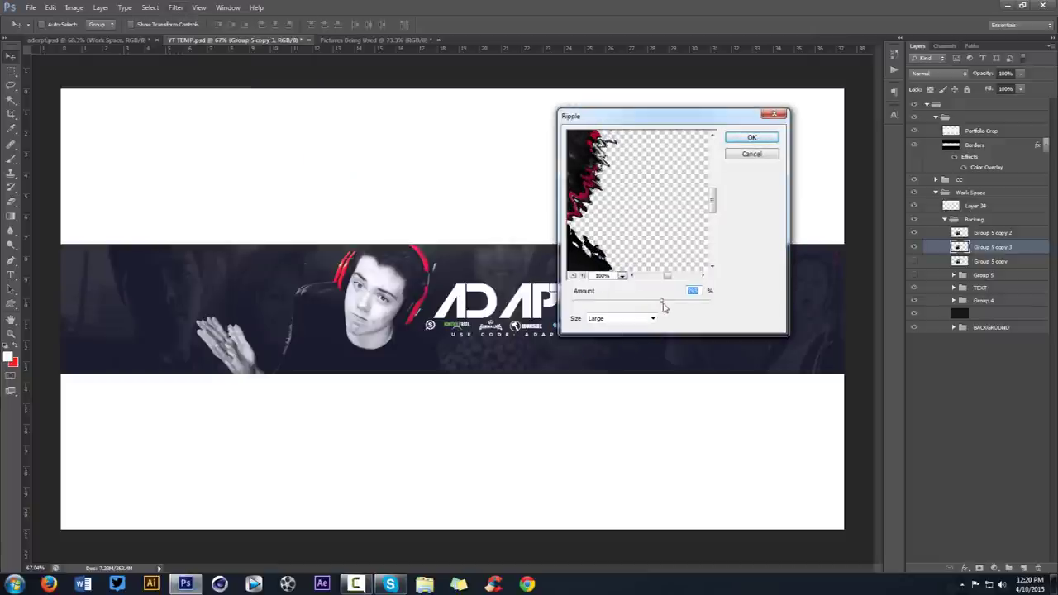
click(750, 138)
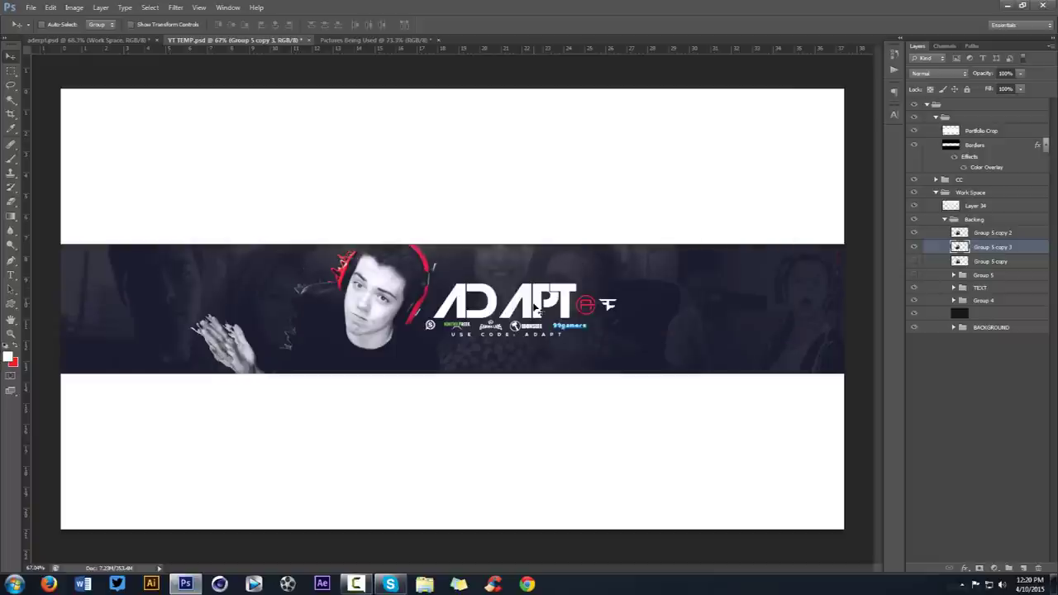
- Add a second Wind pass to Group 5 copy 3 and nudge it slightly right
click(150, 8)
mouse_move(176, 7)
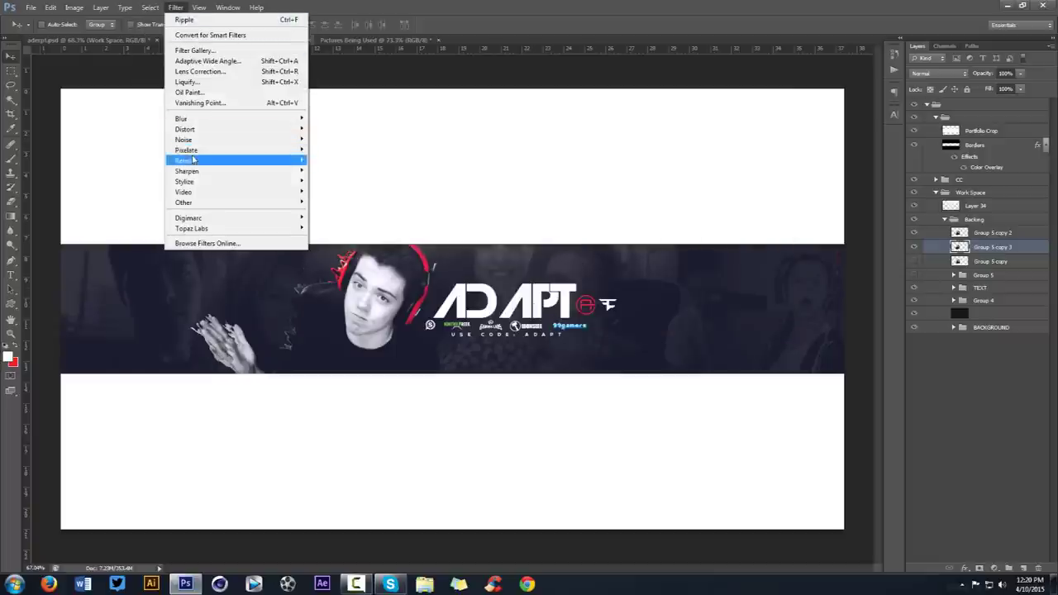
mouse_move(186, 181)
click(335, 253)
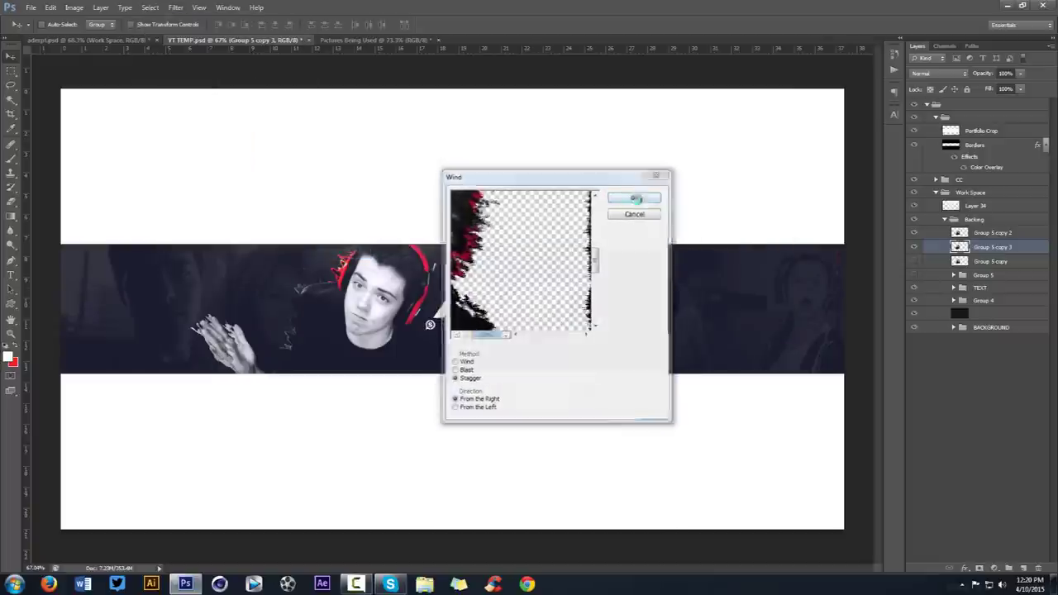
click(611, 192)
drag(419, 308, 429, 309)
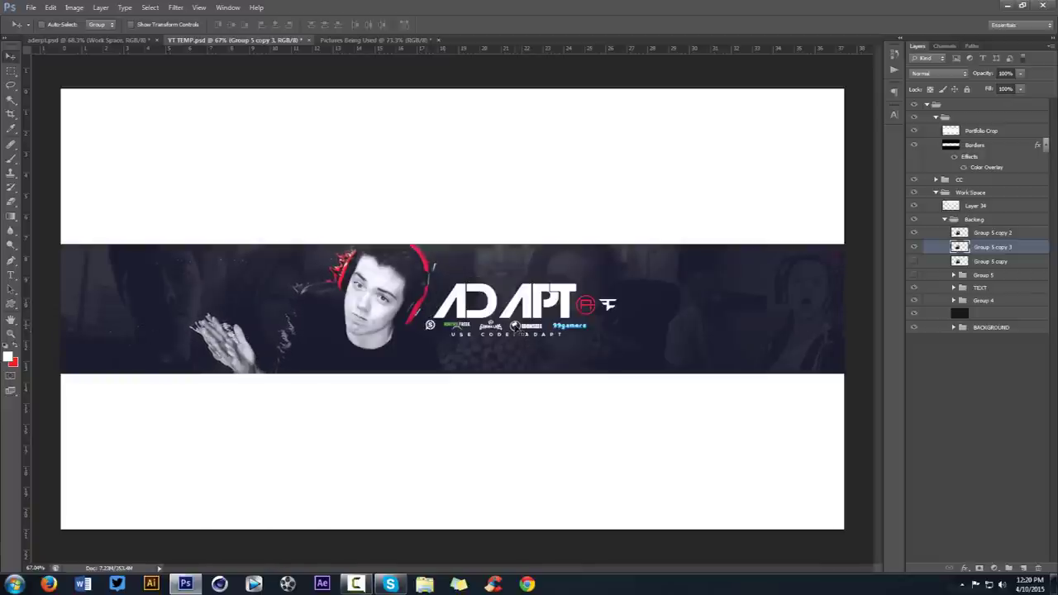
click(137, 39)
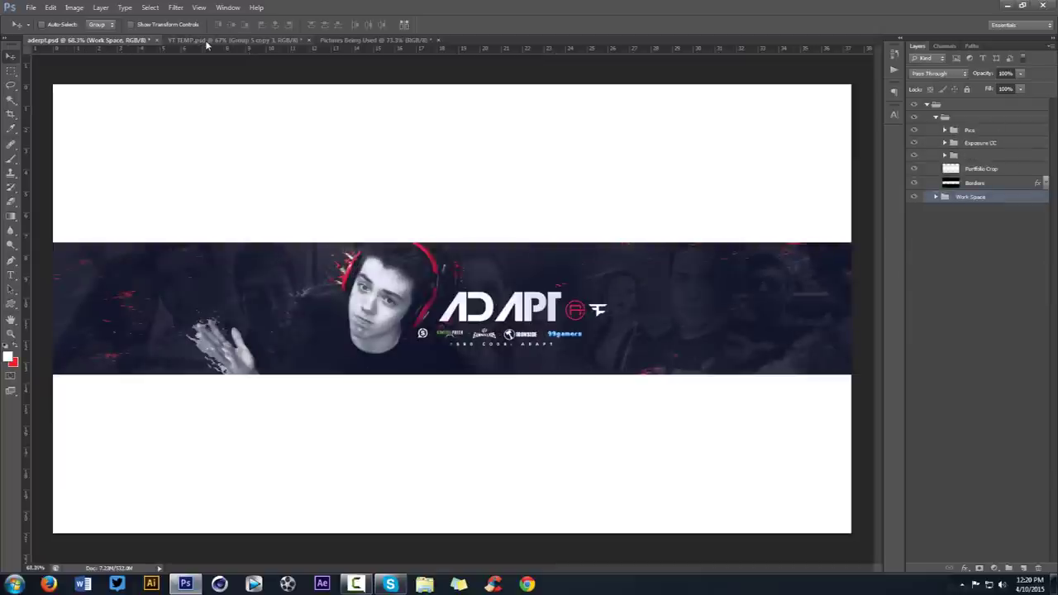
- Add Curves 7 above Photo Filter 1 in CC, raising the upper point and lowering the shadows
click(207, 41)
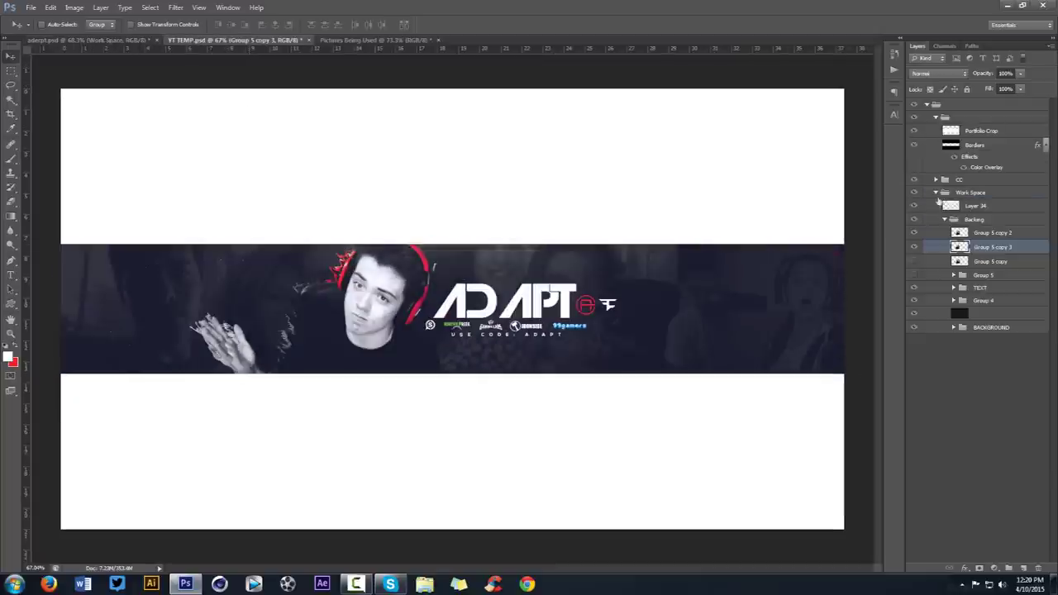
click(935, 180)
click(1002, 192)
click(994, 568)
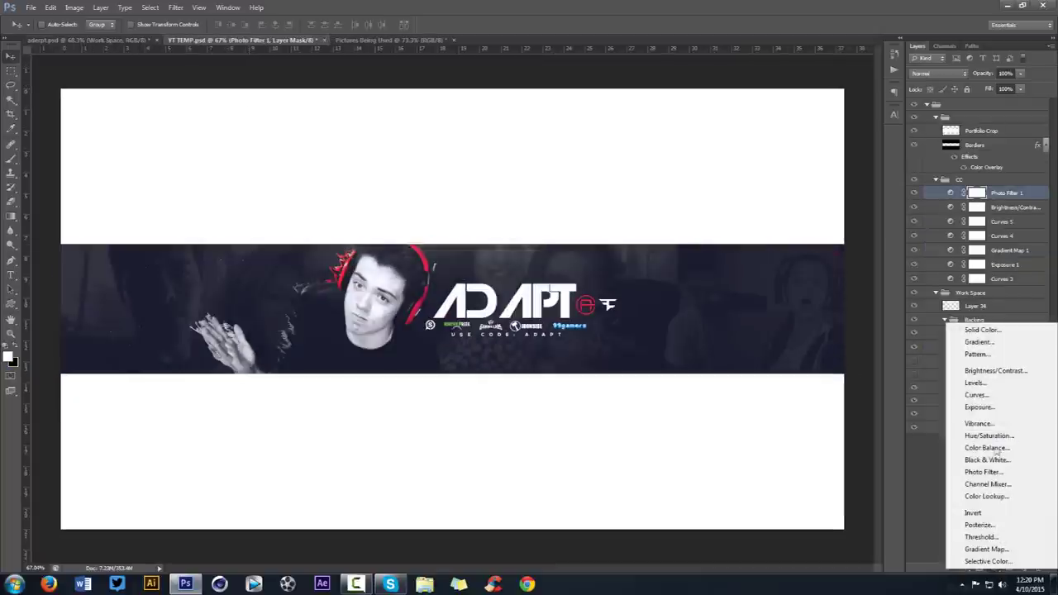
click(976, 395)
drag(887, 349, 887, 341)
mouse_move(823, 411)
mouse_down()
mouse_move(820, 423)
mouse_move(818, 413)
mouse_up()
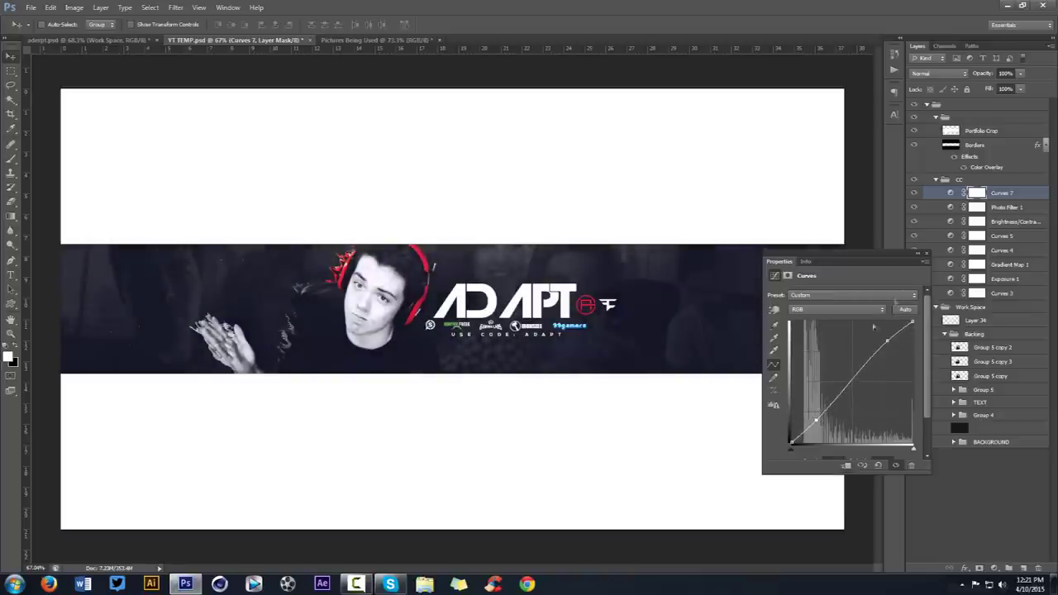
- Collapse the CC group and bring up the Pictures Being Used document
click(923, 259)
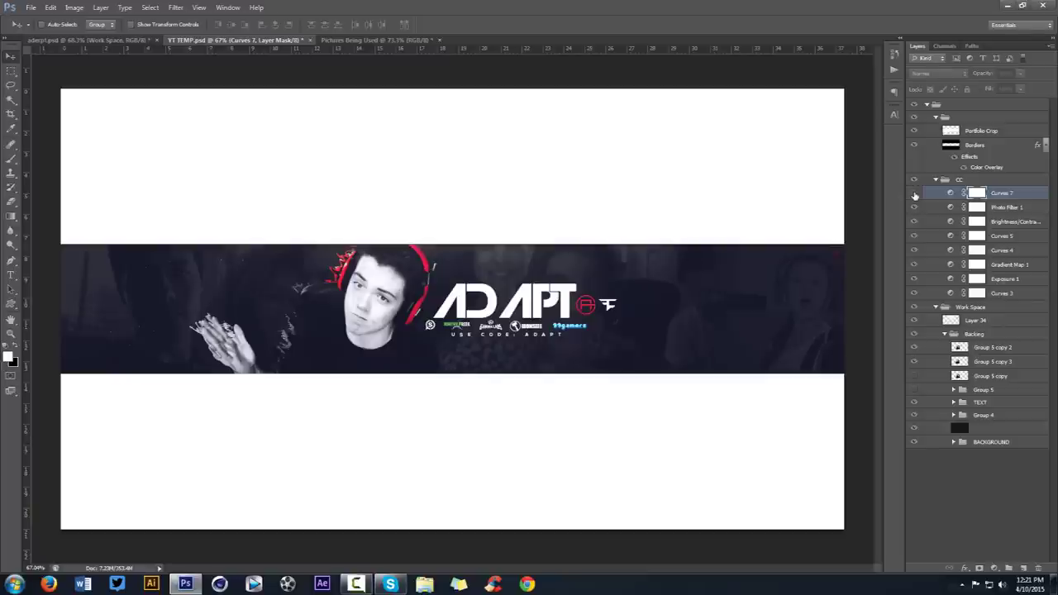
click(936, 180)
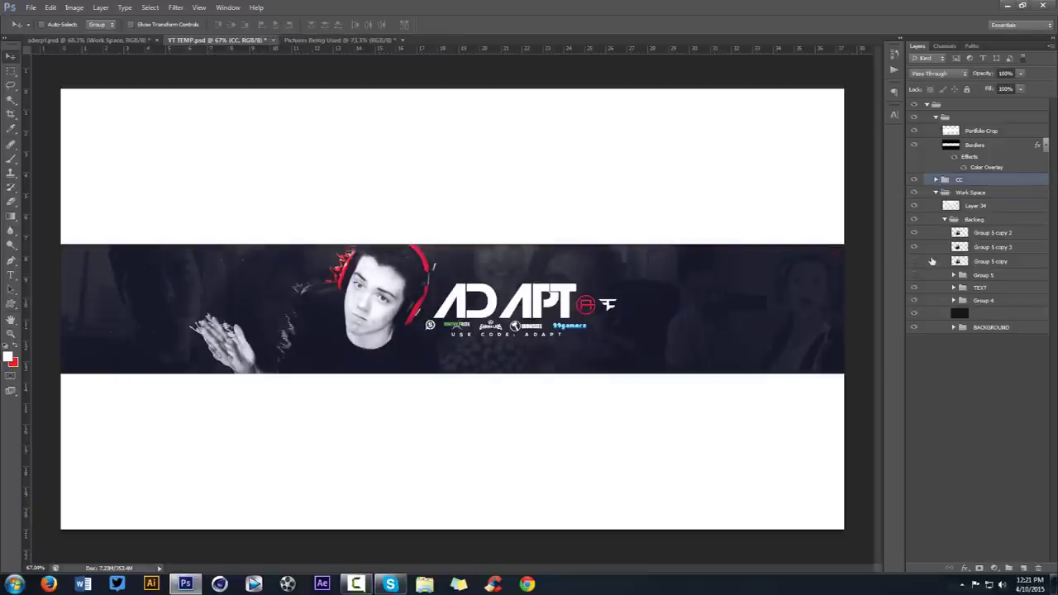
click(87, 40)
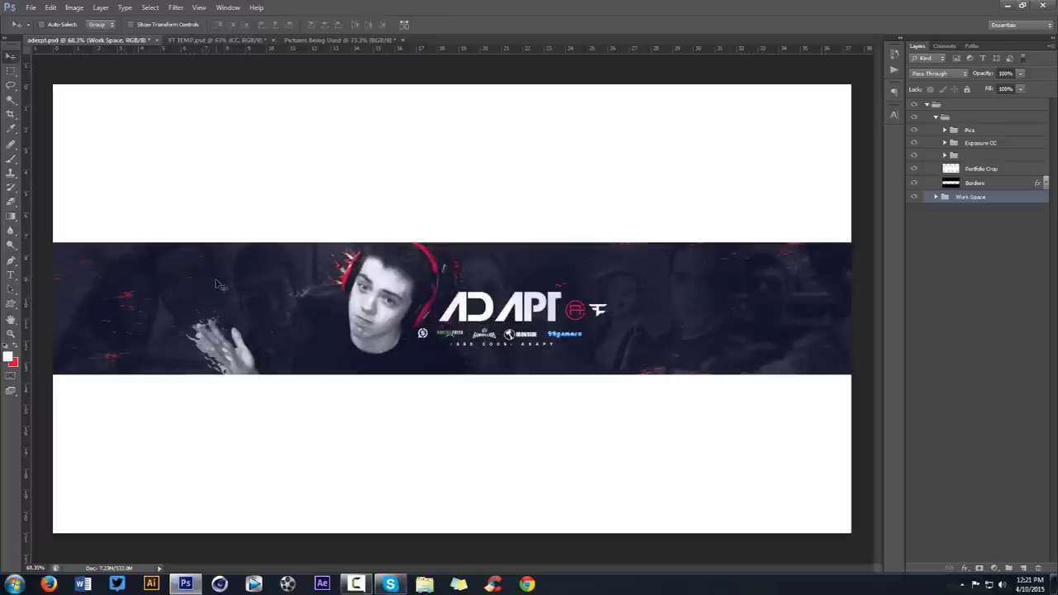
click(302, 41)
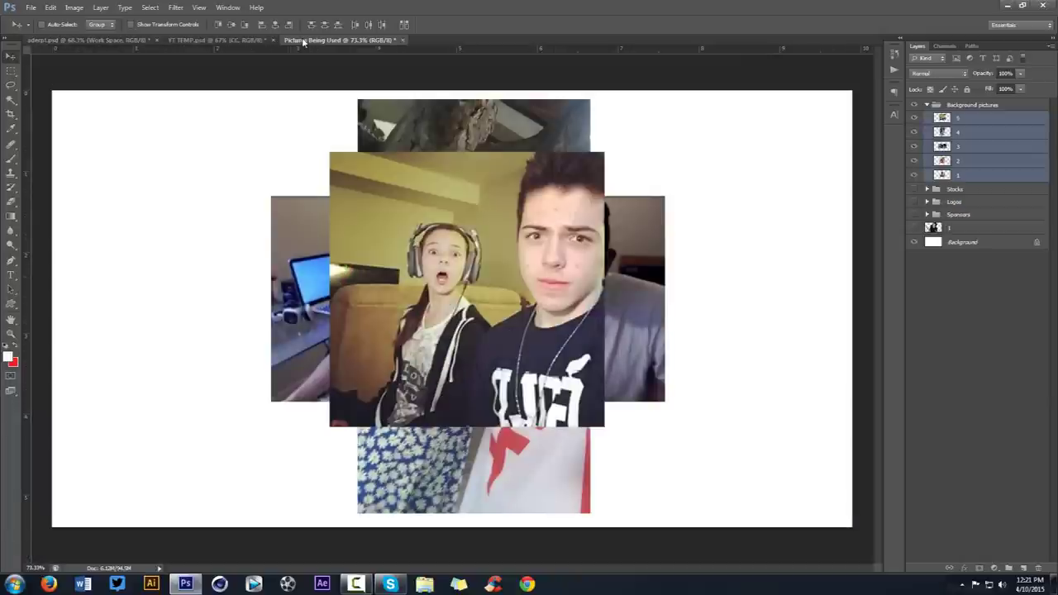
- In Pictures Being Used, hide the background photos and drag stock texture layer 5 up and left
click(927, 105)
click(972, 105)
click(913, 105)
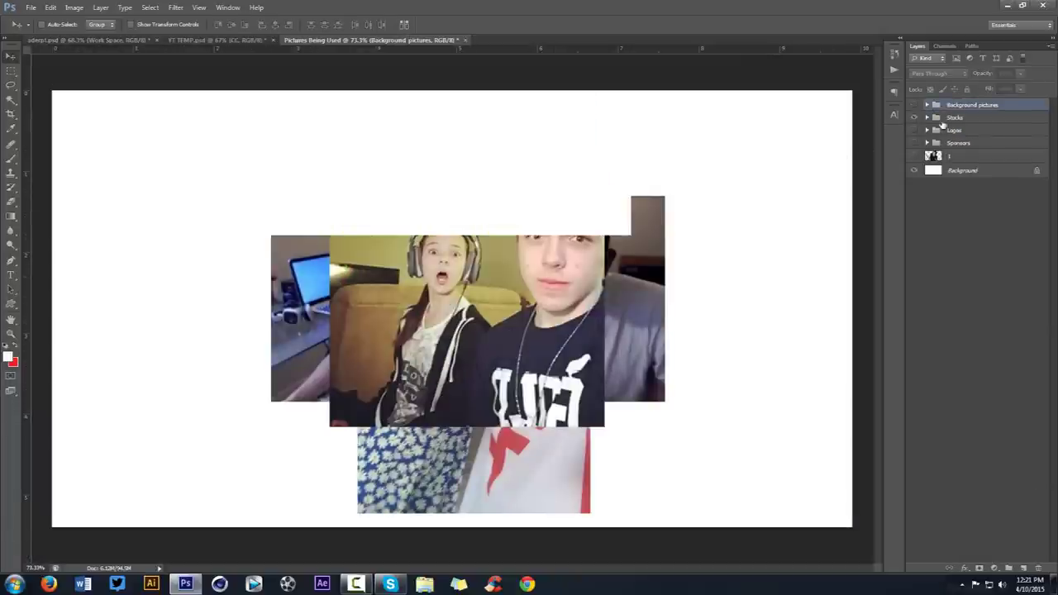
click(927, 117)
click(913, 130)
click(914, 130)
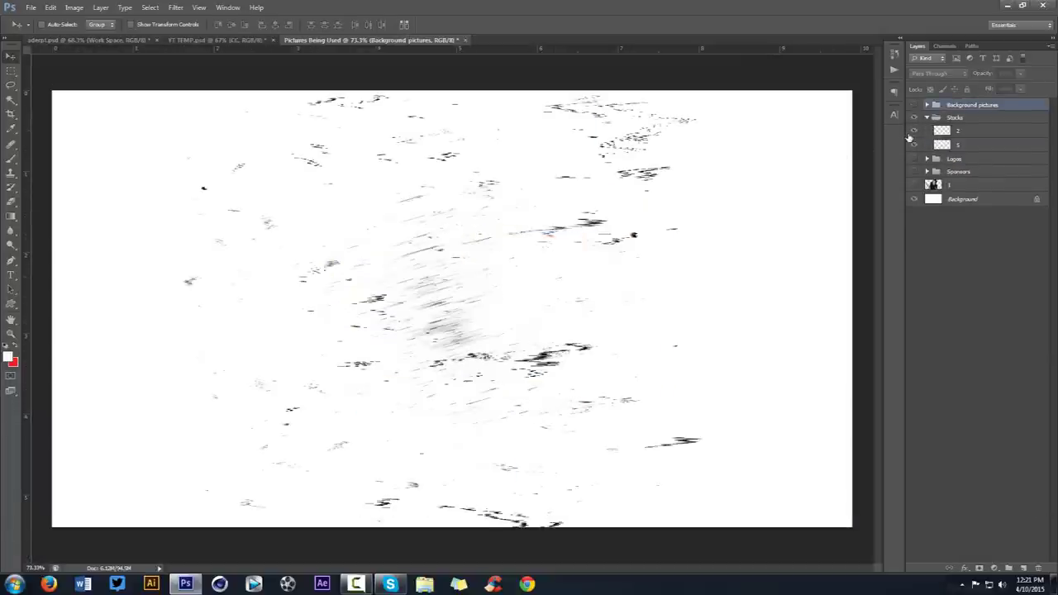
click(942, 145)
drag(463, 116, 151, 39)
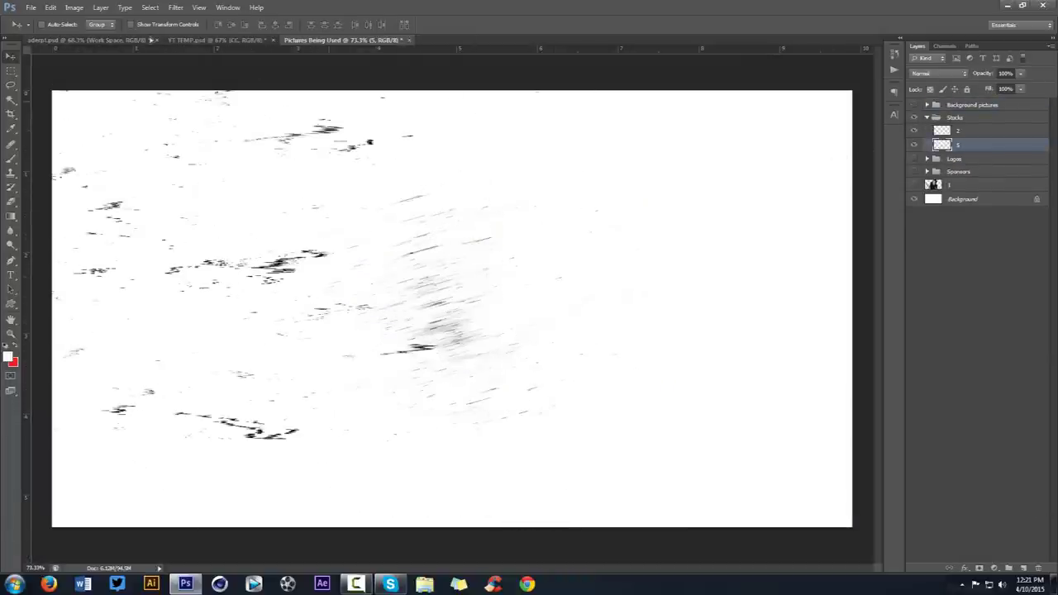
- Back in YT TEMP, inspect the Exposure 1 adjustment in the CC group
key(ctrl+Tab)
click(198, 40)
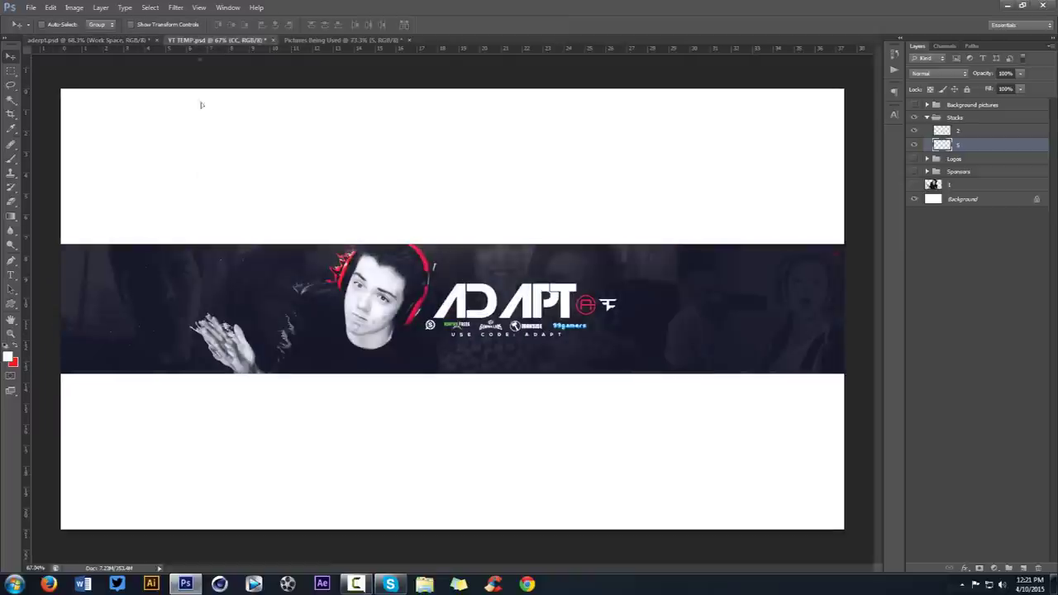
click(119, 40)
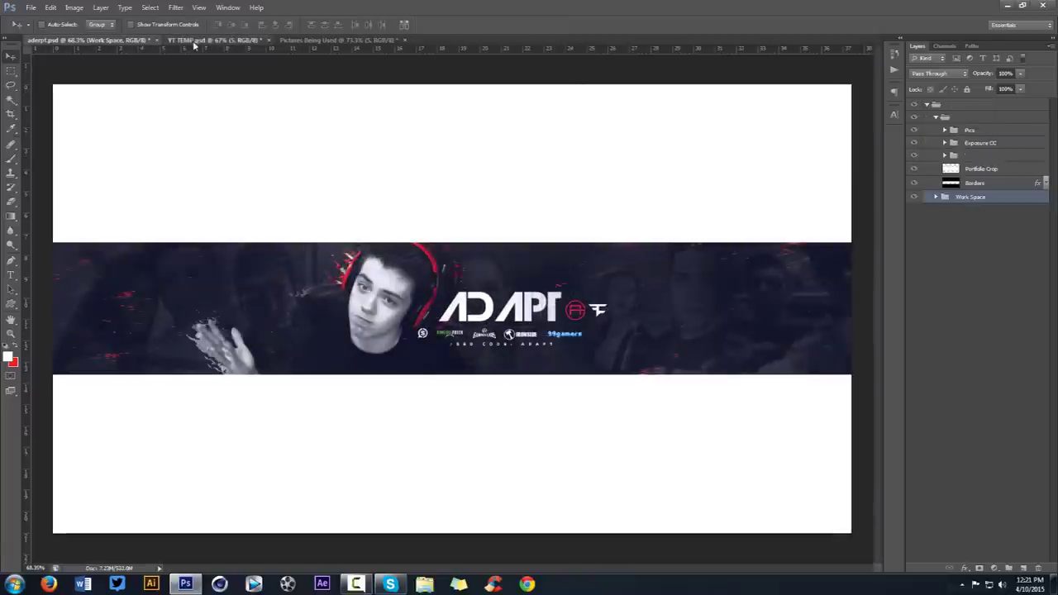
click(198, 41)
click(936, 194)
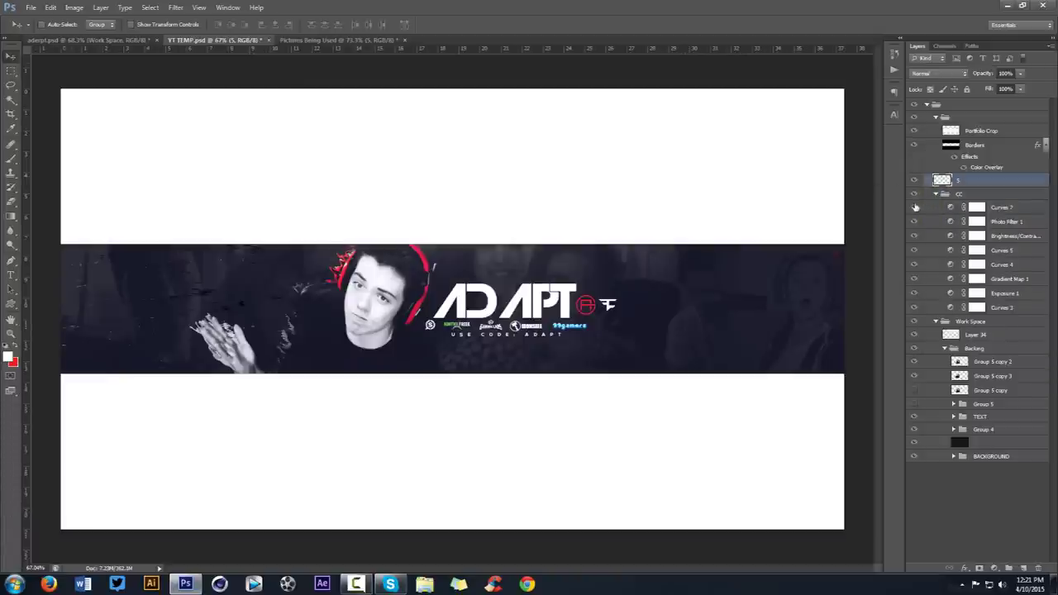
double_click(957, 295)
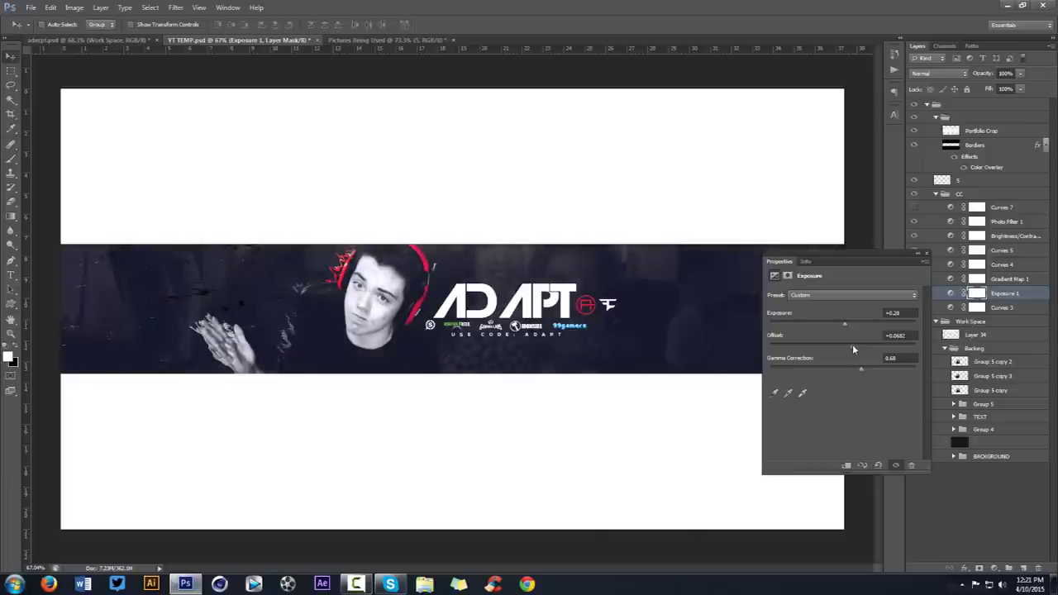
click(938, 193)
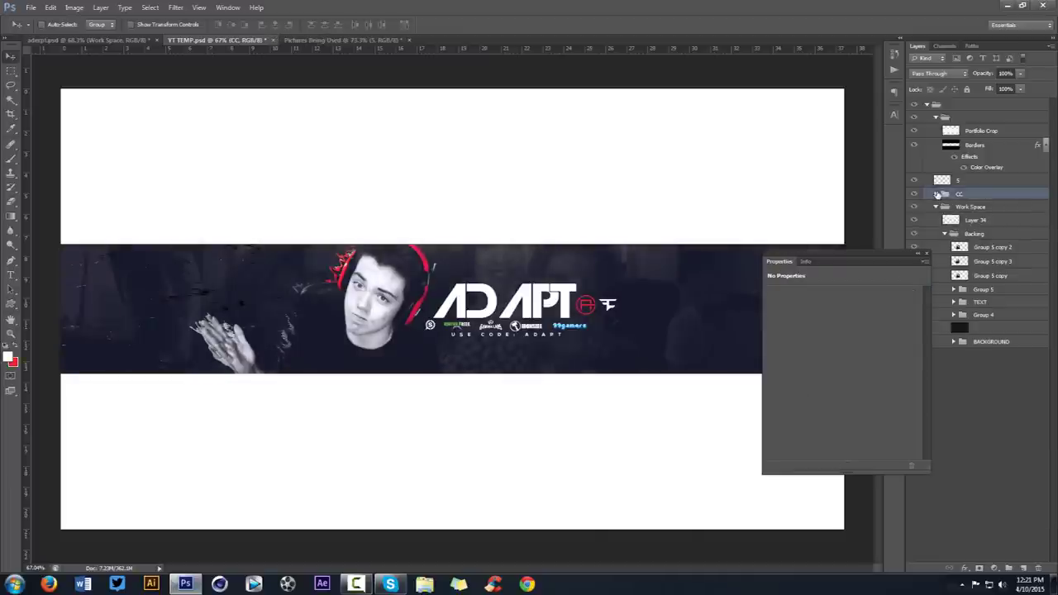
click(922, 252)
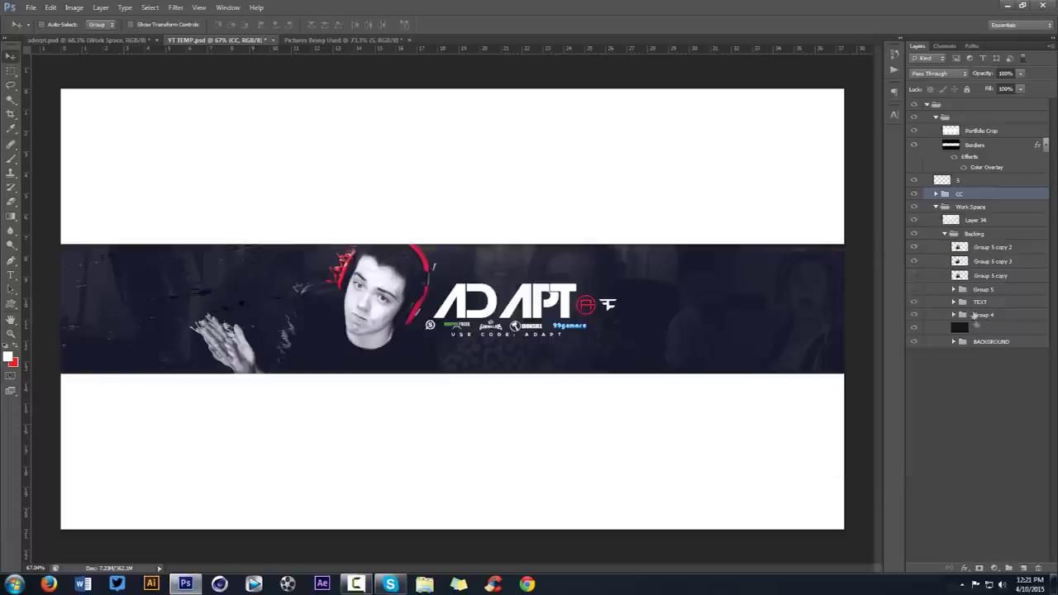
- Move layer 5 below Group 4 and open its Layer Style options
click(914, 206)
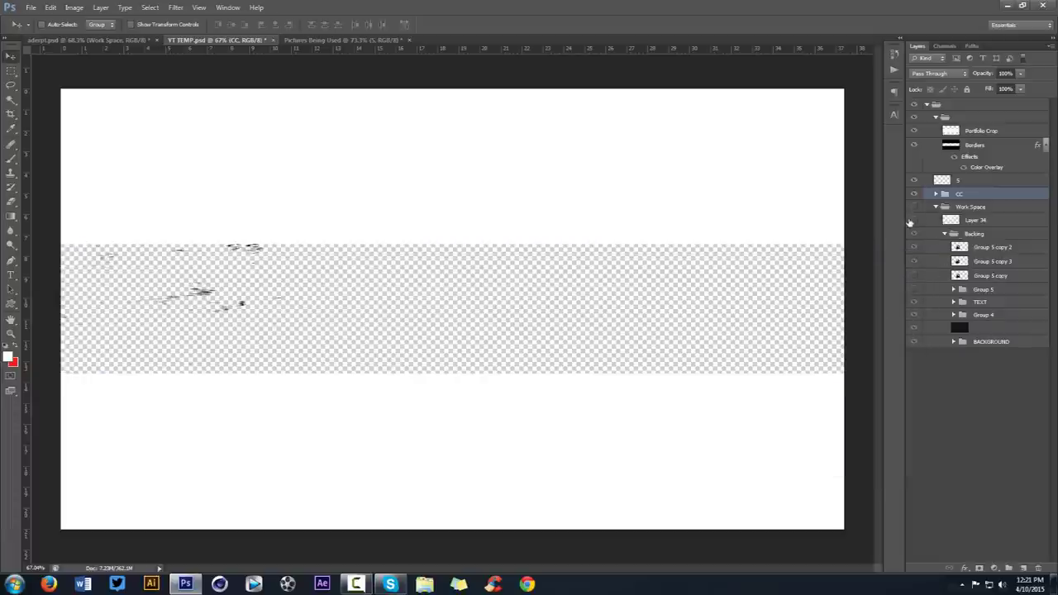
click(911, 193)
drag(958, 180, 967, 321)
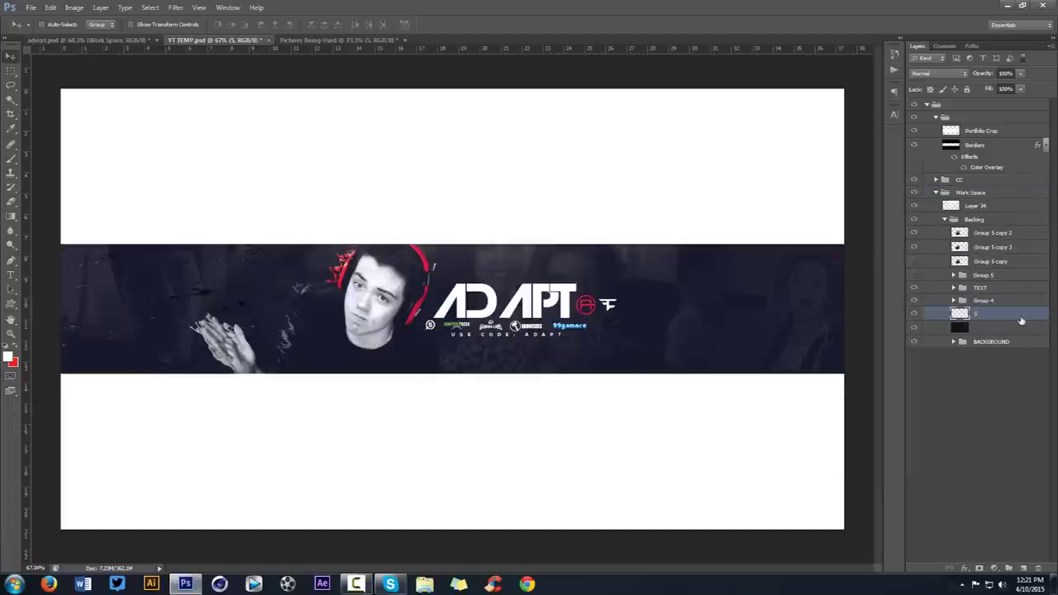
double_click(1021, 316)
- Give layer 5 a Color Overlay in the headphones' red (fd173b) and shift it down-right
click(700, 340)
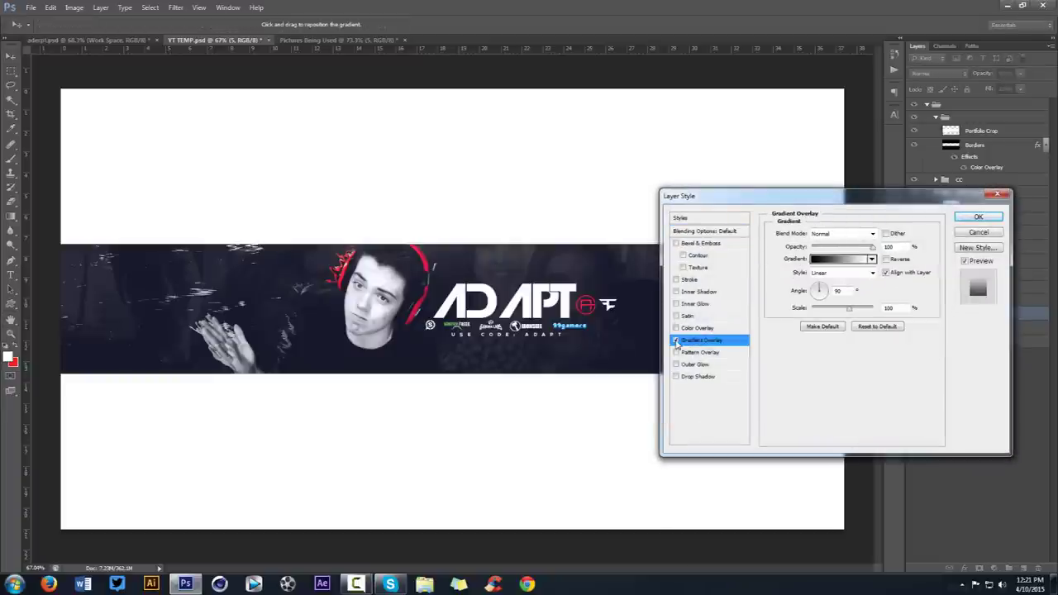
click(697, 328)
click(888, 233)
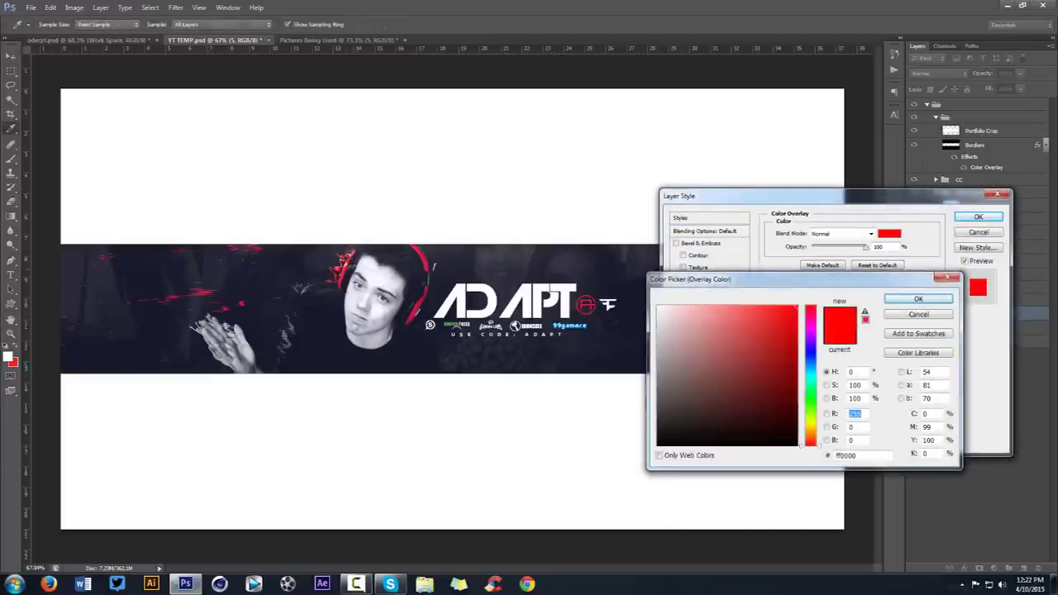
click(345, 269)
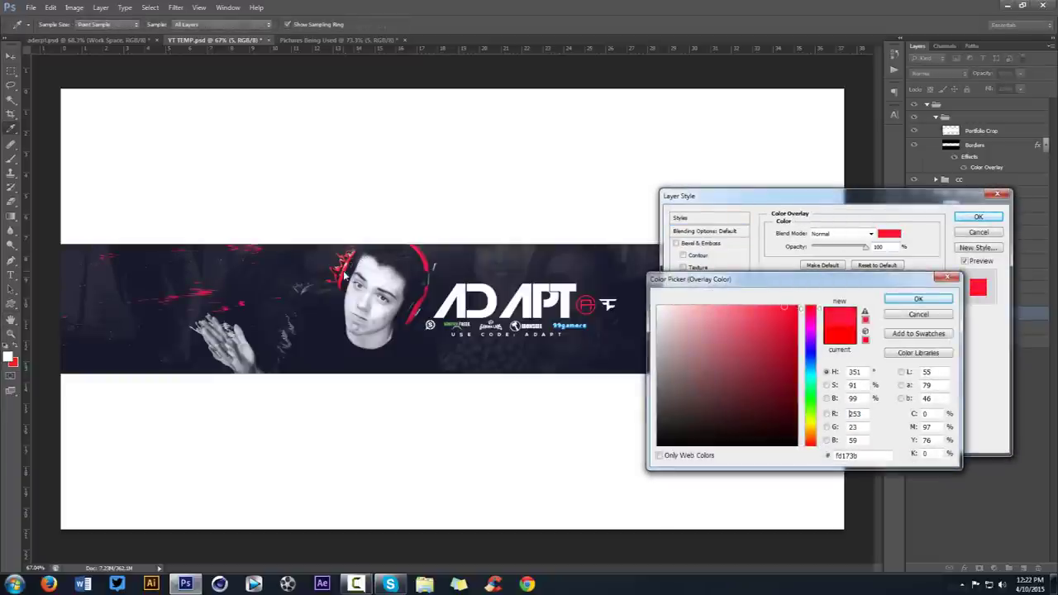
click(915, 299)
click(979, 217)
mouse_move(479, 281)
mouse_down()
mouse_move(506, 297)
mouse_move(505, 308)
mouse_move(247, 272)
mouse_move(239, 331)
mouse_move(261, 309)
mouse_move(759, 321)
mouse_up()
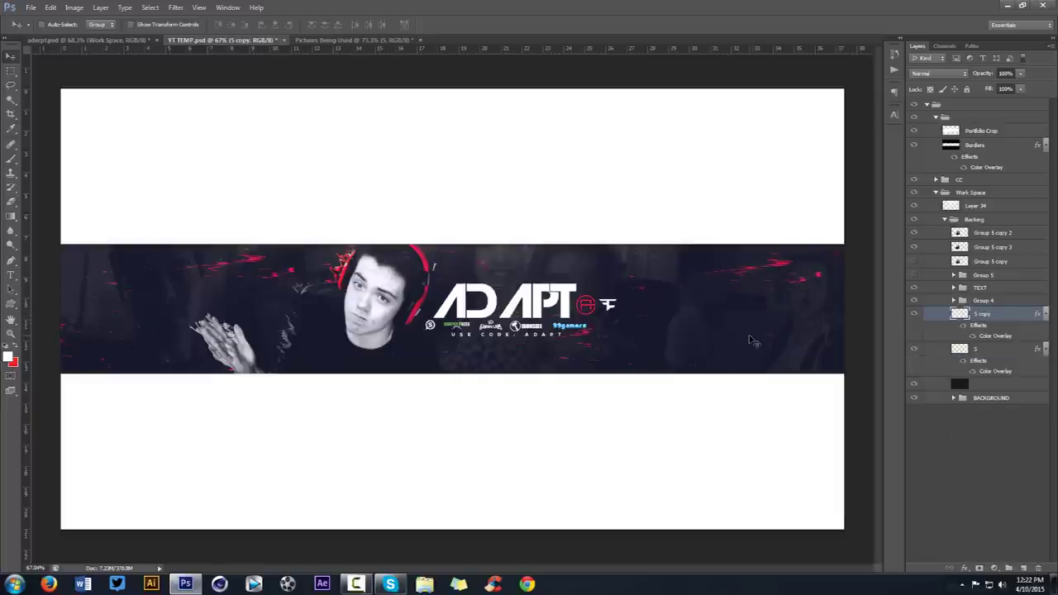
- Drag grunge texture layer 2 from Pictures Being Used into the banner
click(352, 41)
click(912, 147)
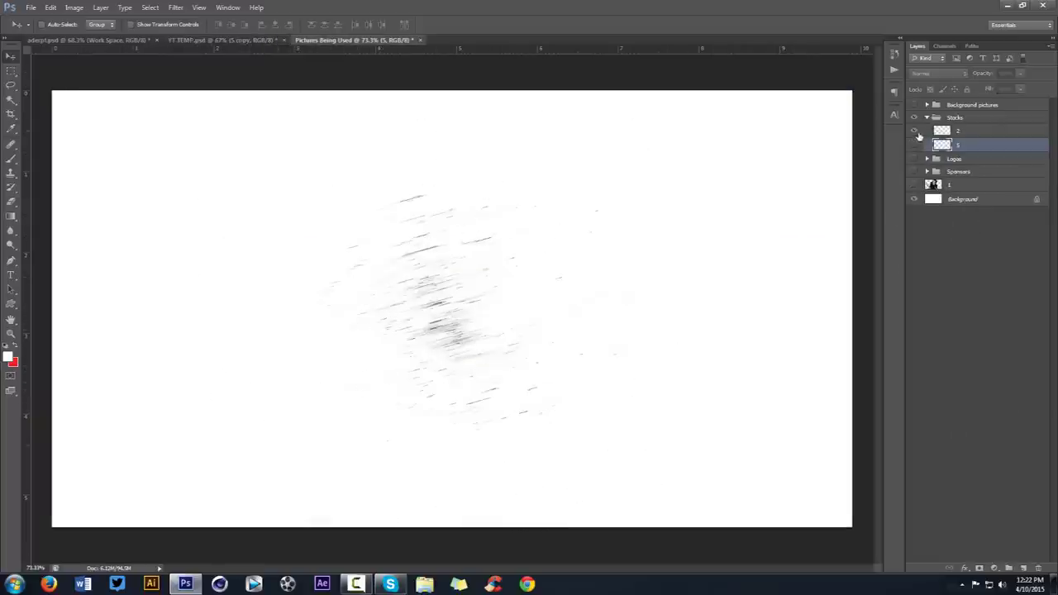
click(951, 131)
drag(513, 166, 726, 225)
click(915, 144)
click(915, 144)
drag(488, 153, 444, 242)
- Slide texture layer 2 leftward across the banner and duplicate it as 2 copy
mouse_move(685, 257)
mouse_down()
mouse_move(700, 229)
mouse_move(687, 245)
mouse_up()
drag(777, 289, 277, 306)
key(ctrl+j)
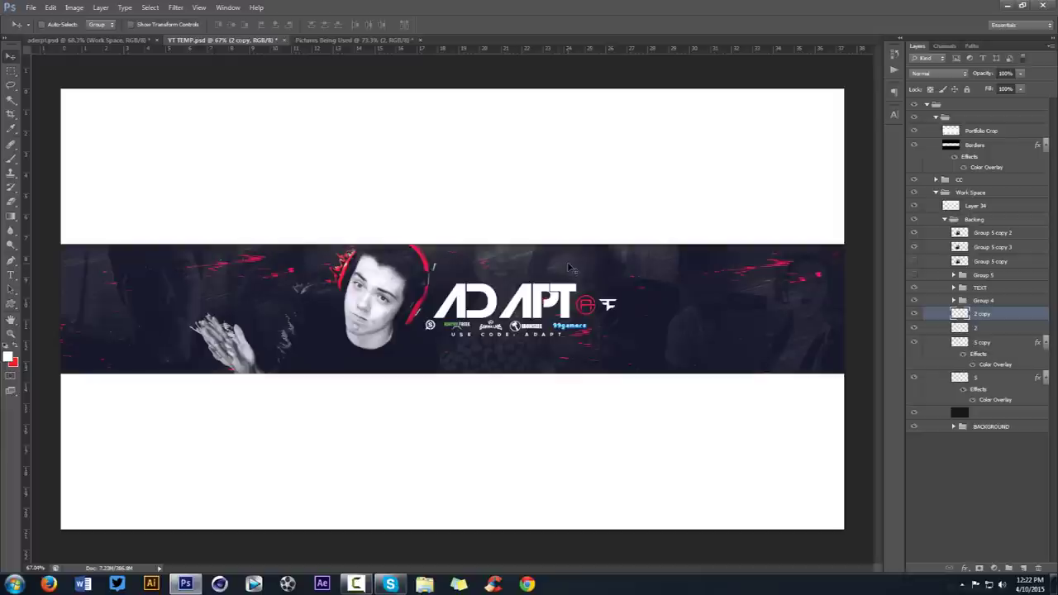
click(972, 205)
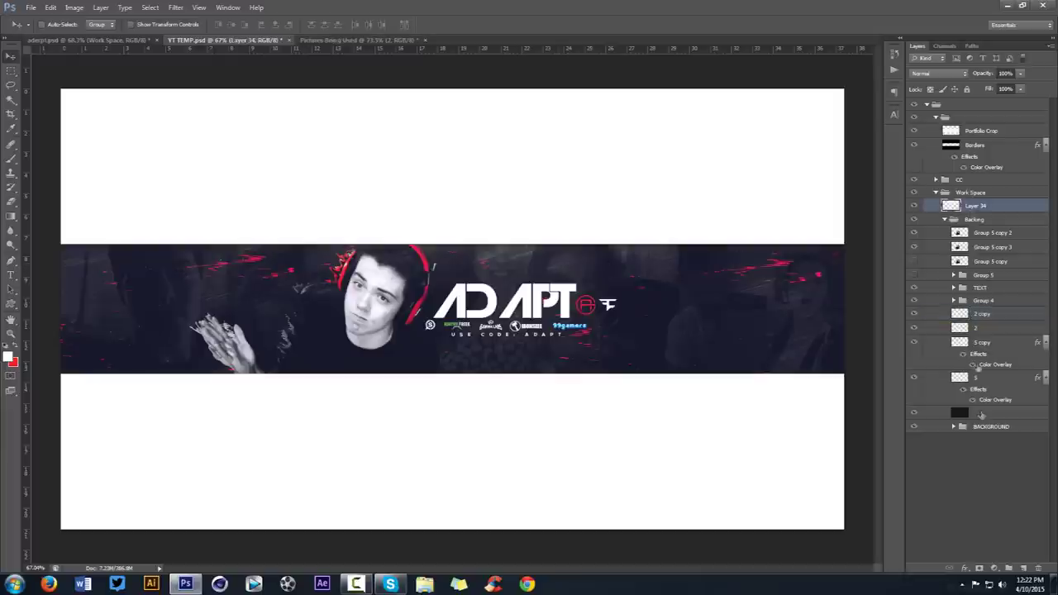
- On new Layer 35, brush-stamp white figure silhouettes on both sides at 29% opacity
click(1023, 568)
key(b)
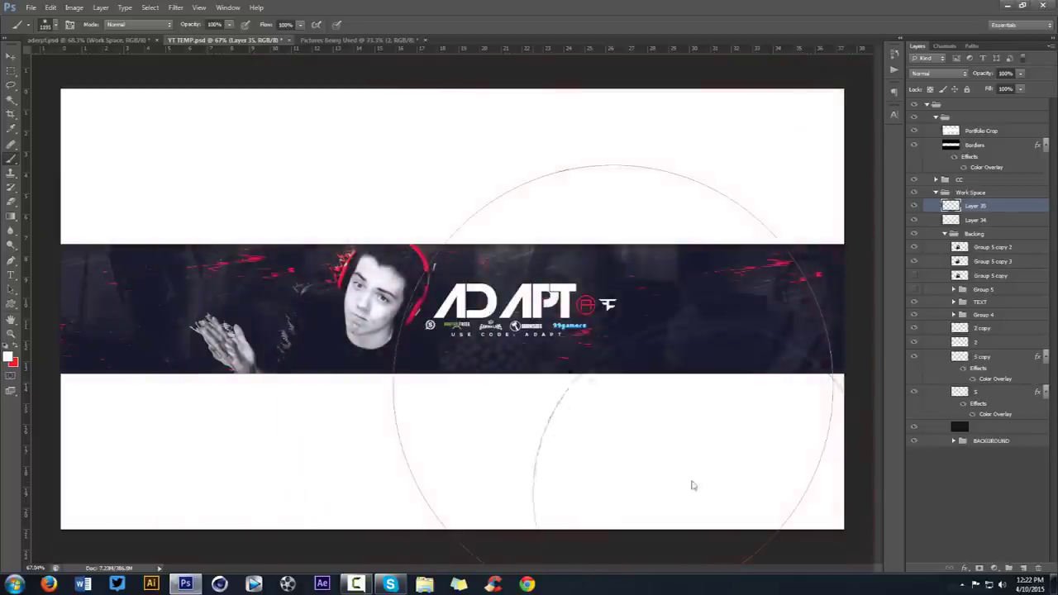
click(736, 496)
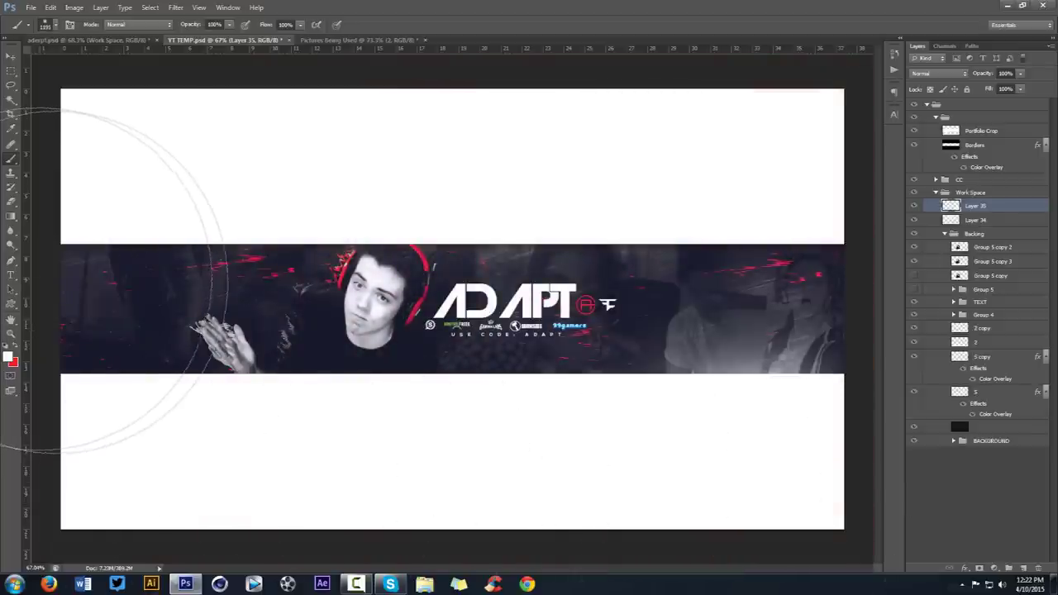
click(157, 281)
click(1021, 73)
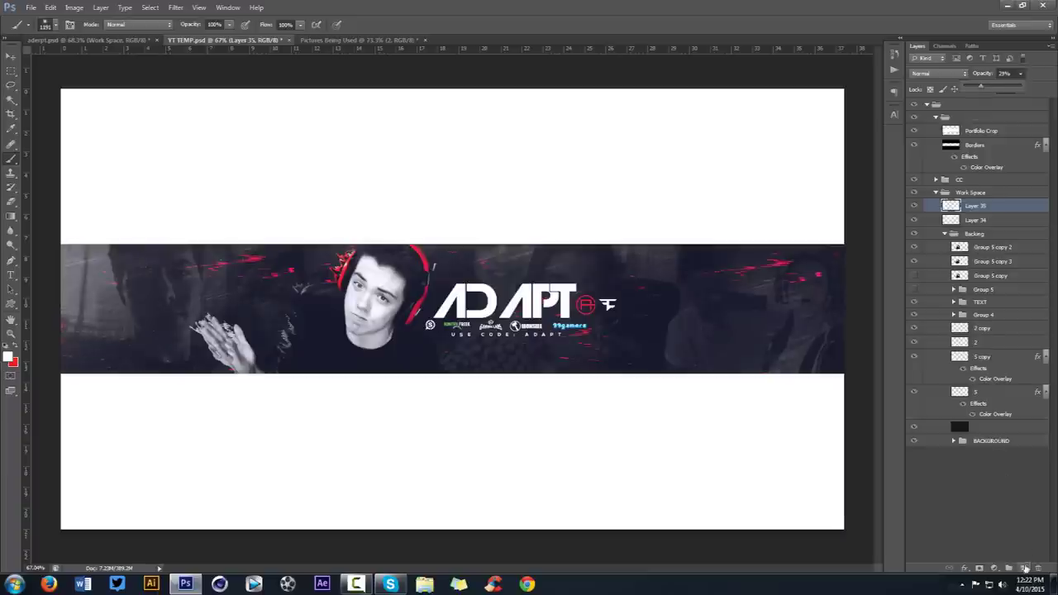
- Add Layer 36, enlarge the brush, and hide the new layer
click(1025, 567)
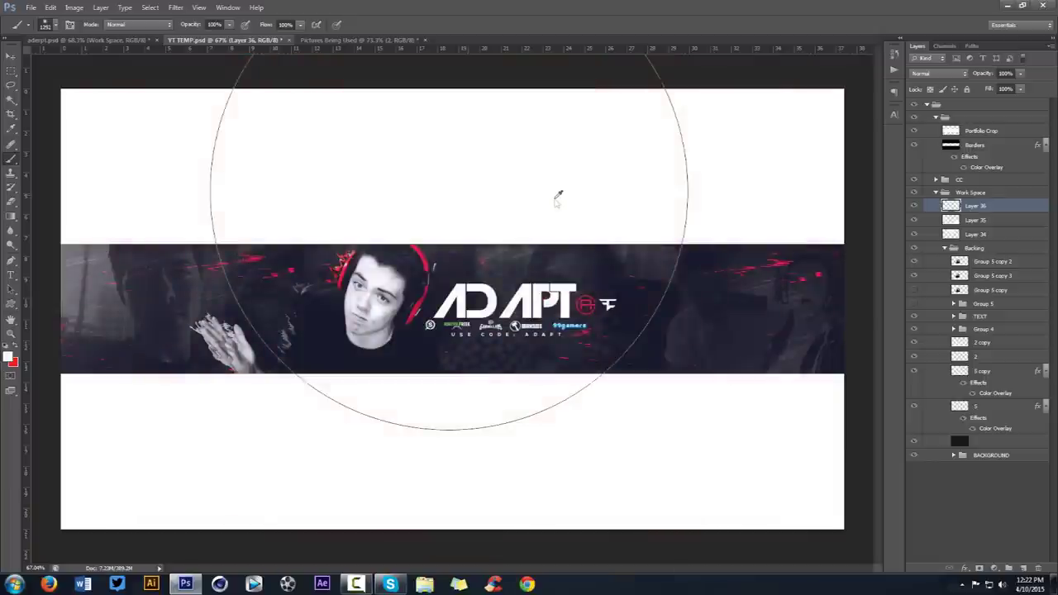
scroll(555, 203, down, 3)
mouse_move(541, 220)
mouse_down()
mouse_move(513, 207)
mouse_move(560, 220)
mouse_move(488, 189)
mouse_up()
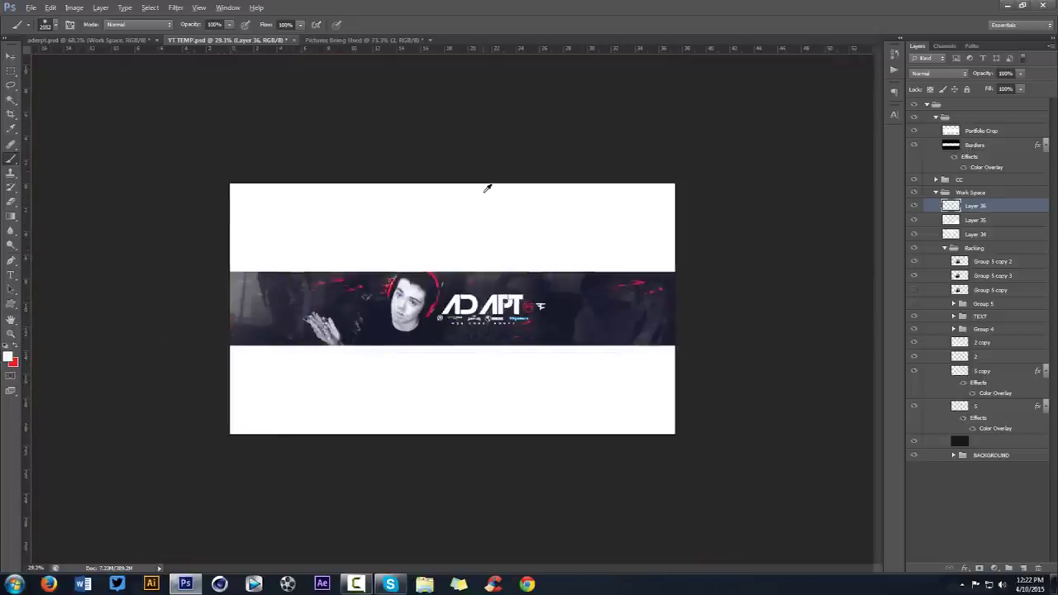
scroll(488, 189, down, 1)
scroll(518, 245, up, 3)
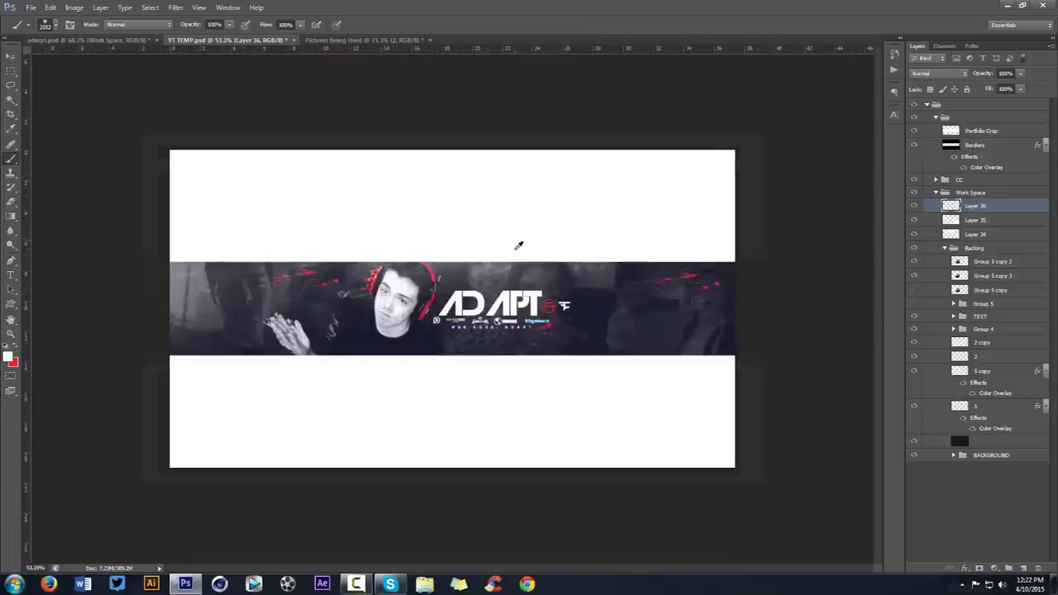
scroll(518, 245, up, 3)
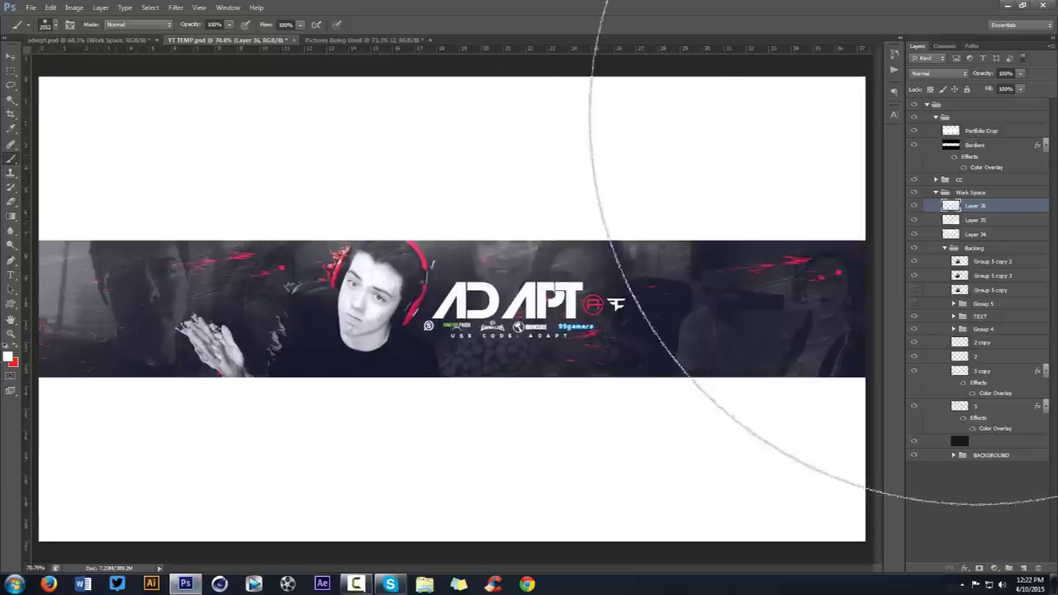
click(913, 205)
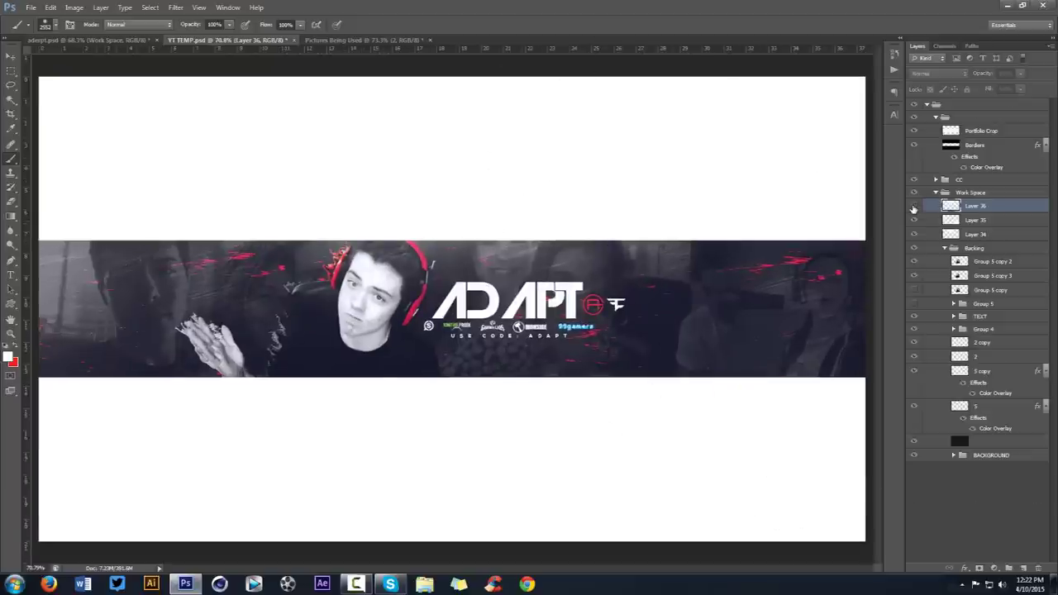
click(552, 257)
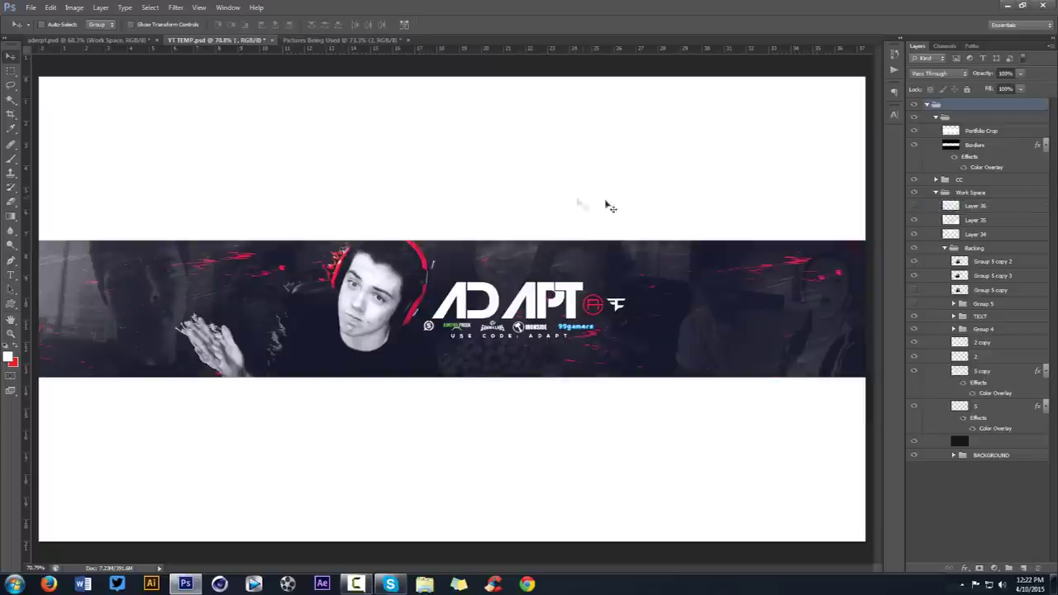
- Expand the CC group, toggle Curves 7 off to compare, and check adept.psd
click(935, 180)
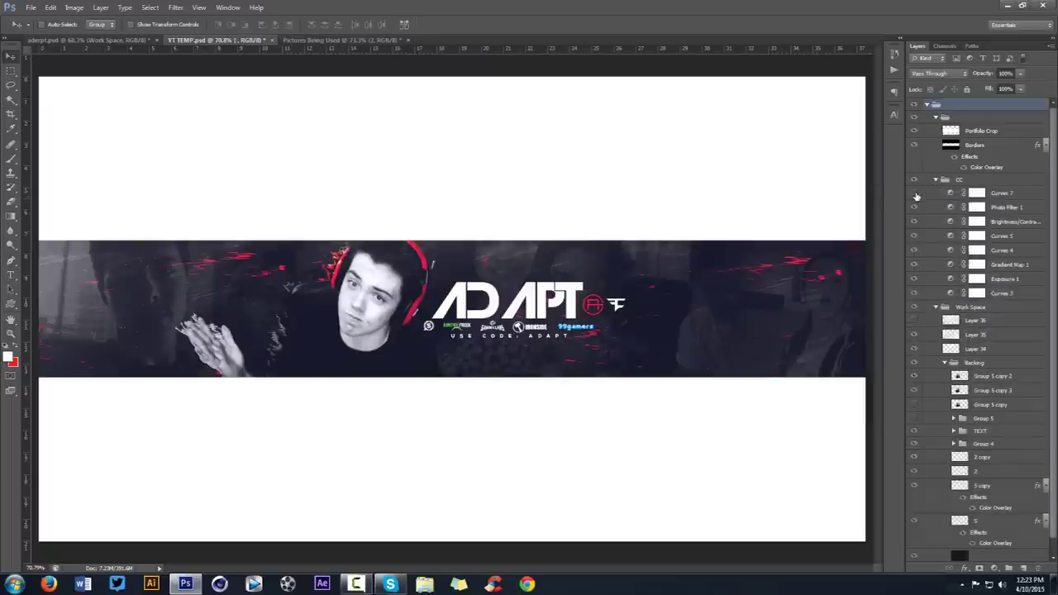
click(914, 192)
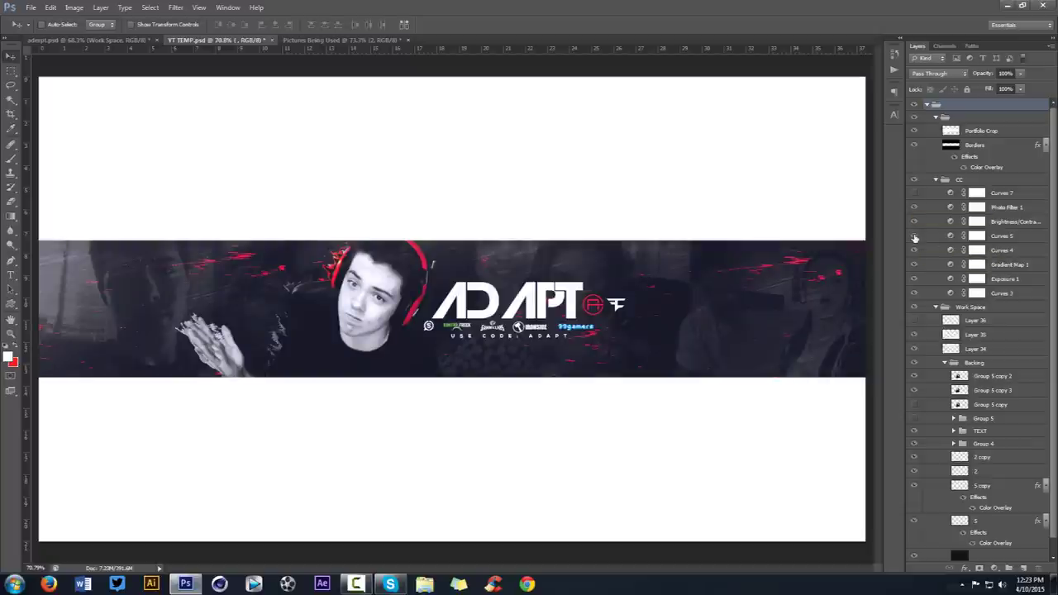
click(913, 257)
click(913, 257)
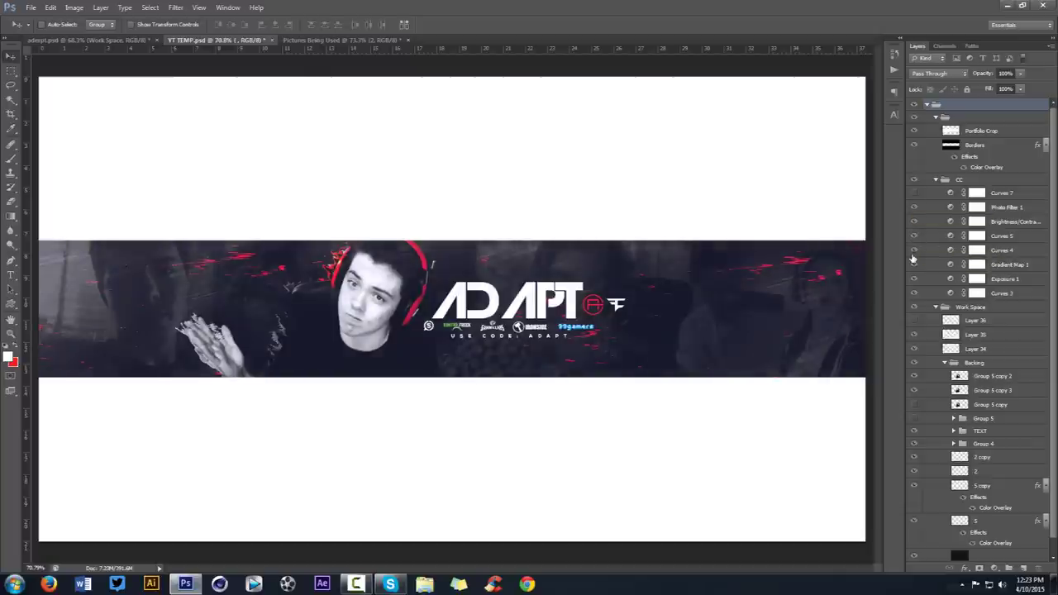
click(124, 40)
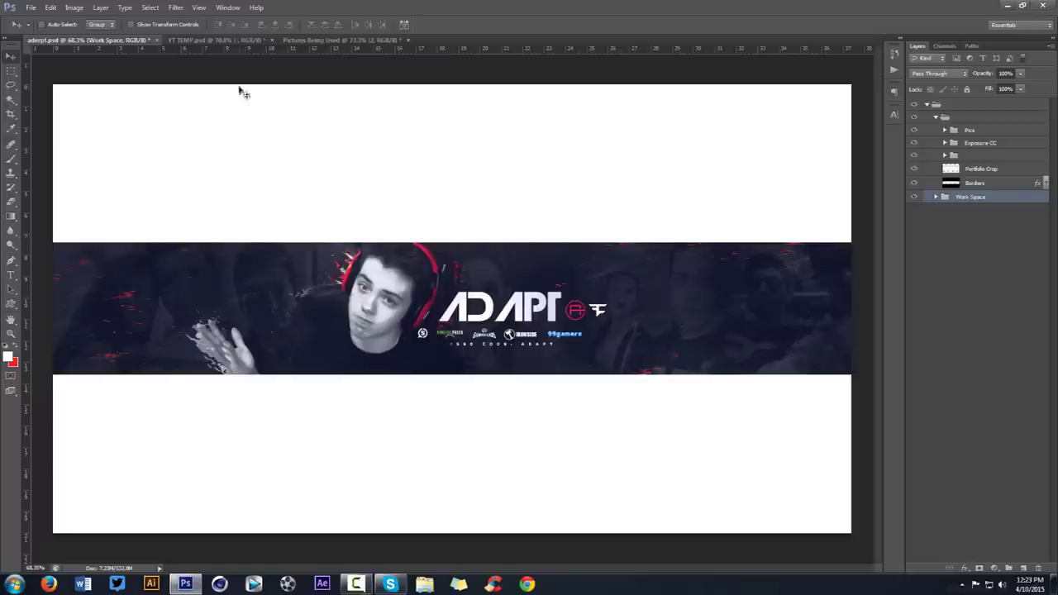
click(221, 40)
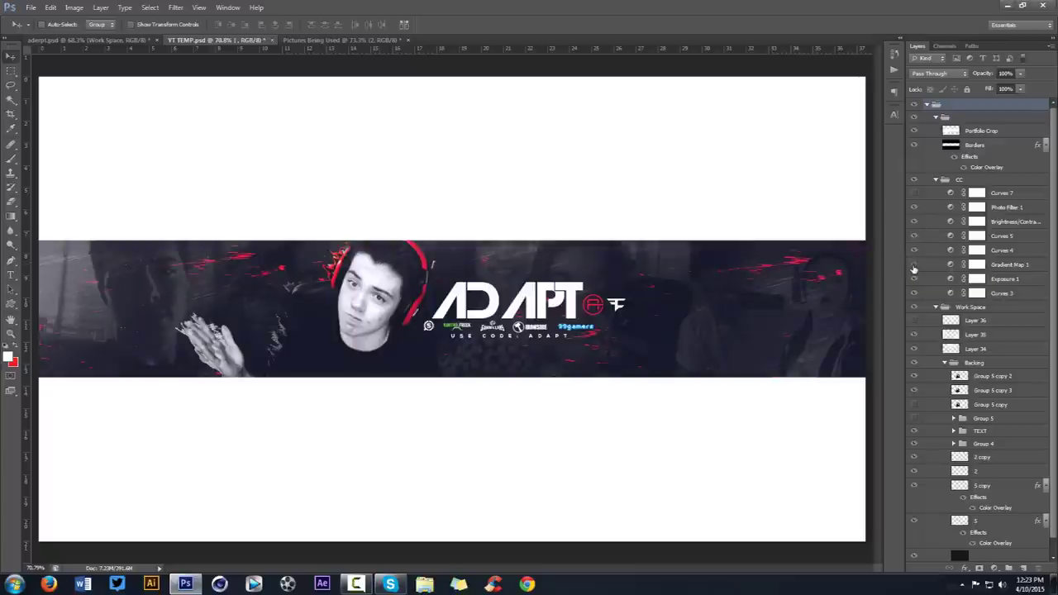
- Raise Gradient Map 1's opacity from 22% to 25%
click(977, 264)
click(1020, 88)
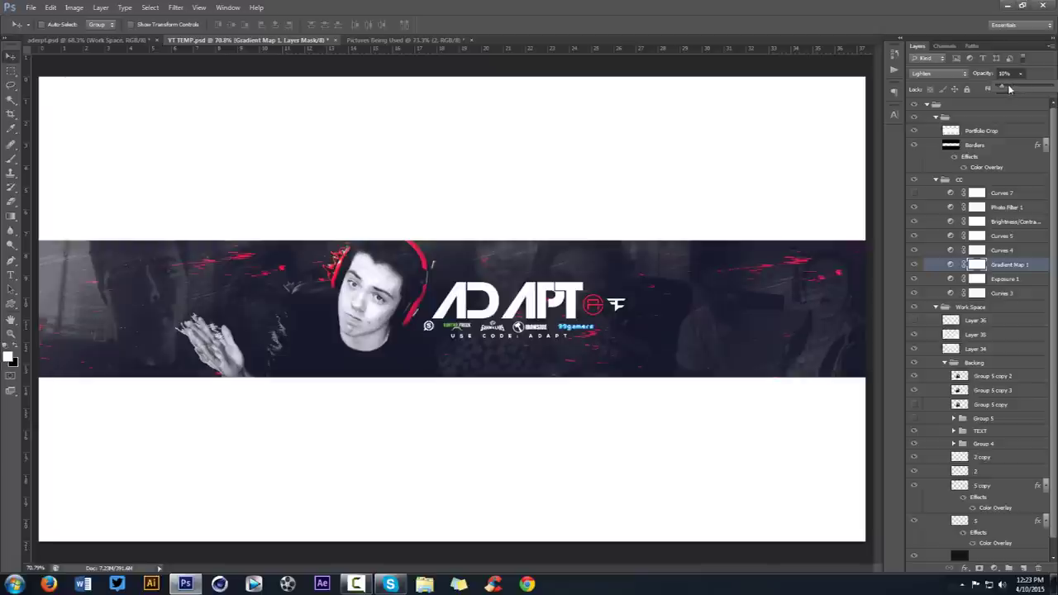
drag(1009, 88, 1010, 89)
click(1002, 280)
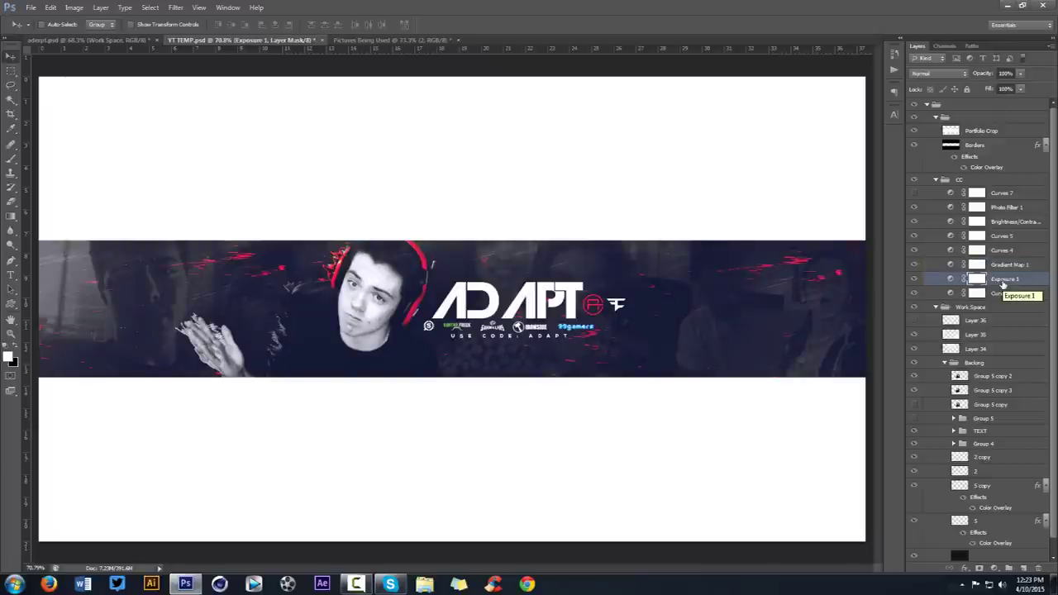